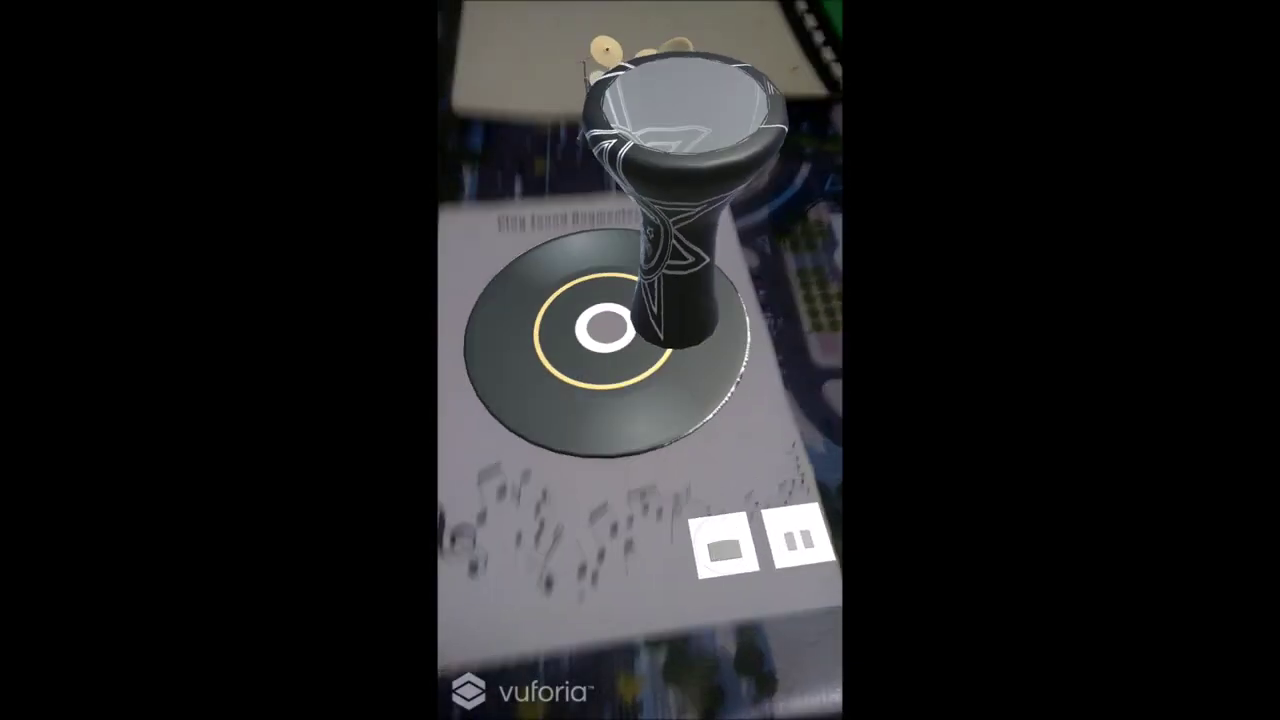
Step: Raise the phone's media volume two notches while the drum kit plays over the CD marker
key("XF86AudioRaiseVolume")
key("XF86AudioRaiseVolume")
key("XF86AudioRaiseVolume")
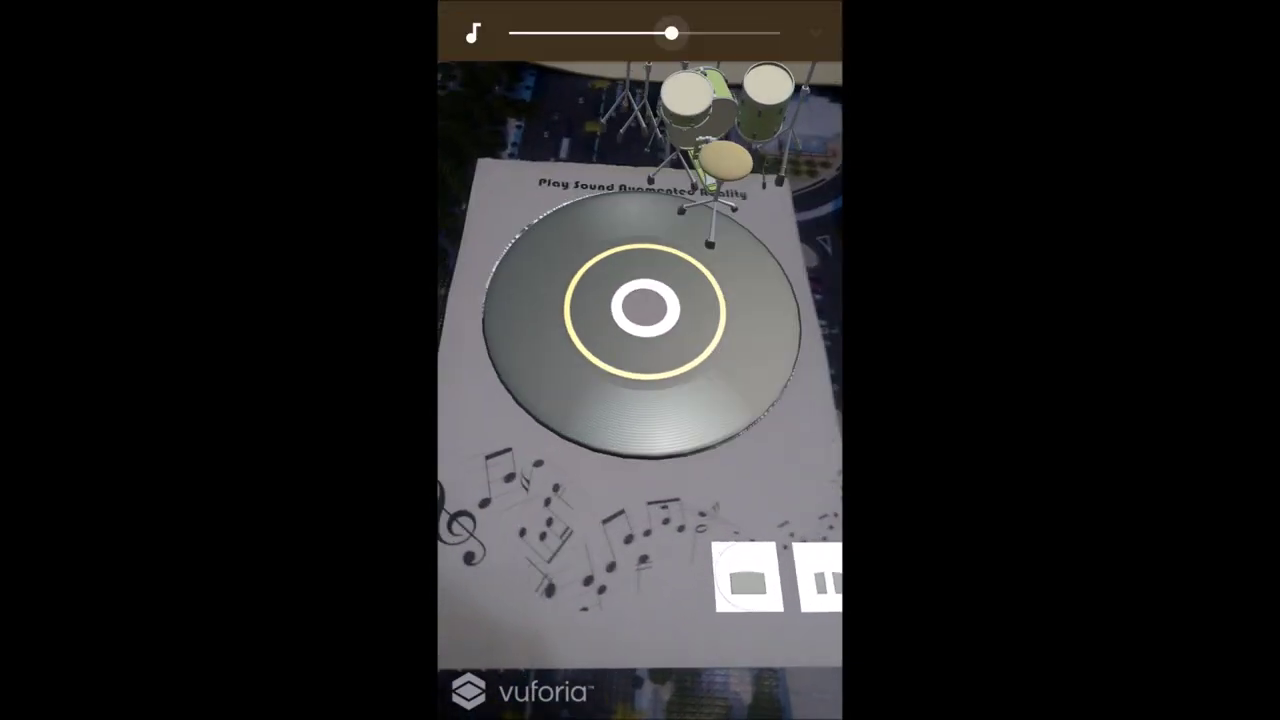
key("XF86AudioRaiseVolume")
key("XF86AudioRaiseVolume")
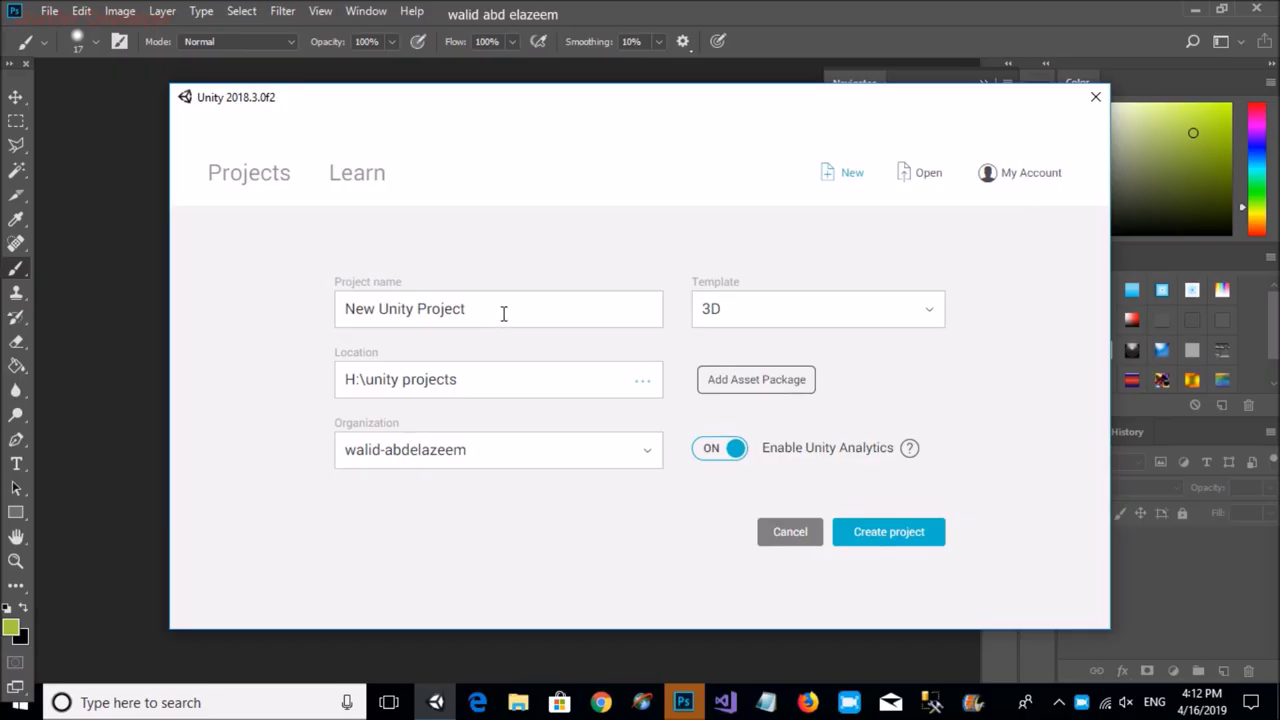
Step: Name the new 3D project 'Play Sound AR', create it, and open Build Settings
left_click(499, 310)
type("Play Sound")
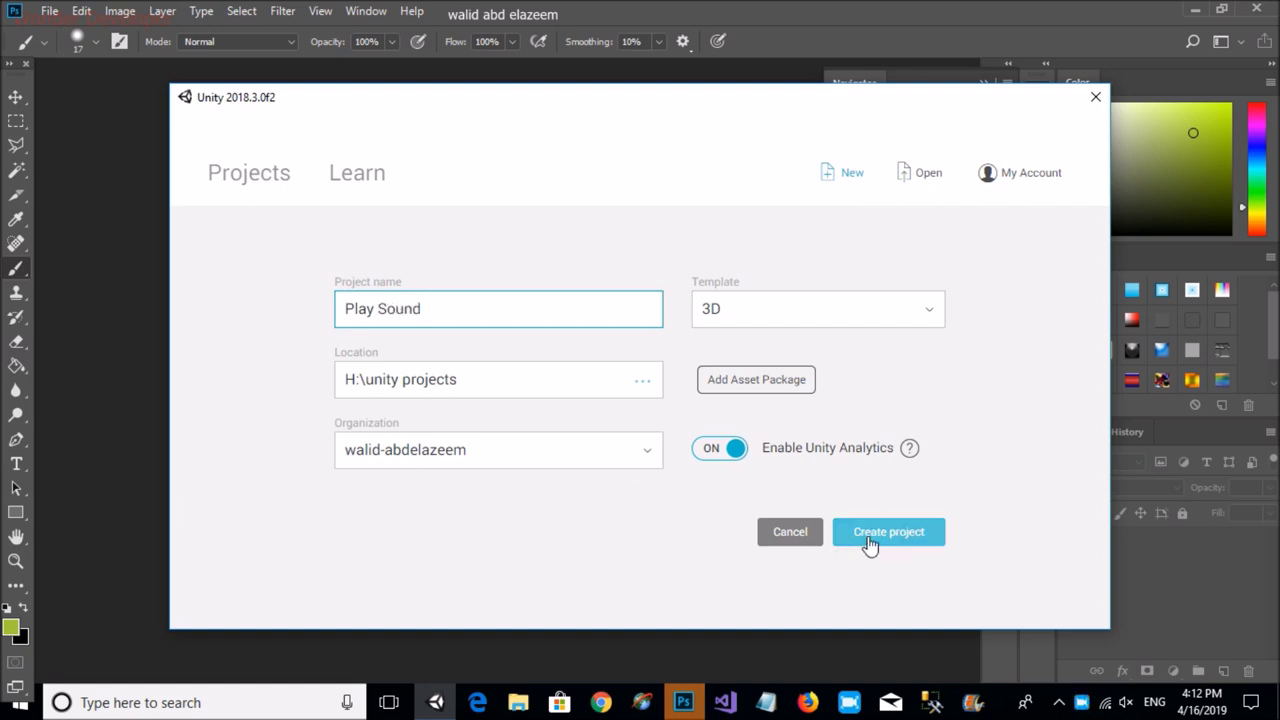
key("ctrl+a")
key("End")
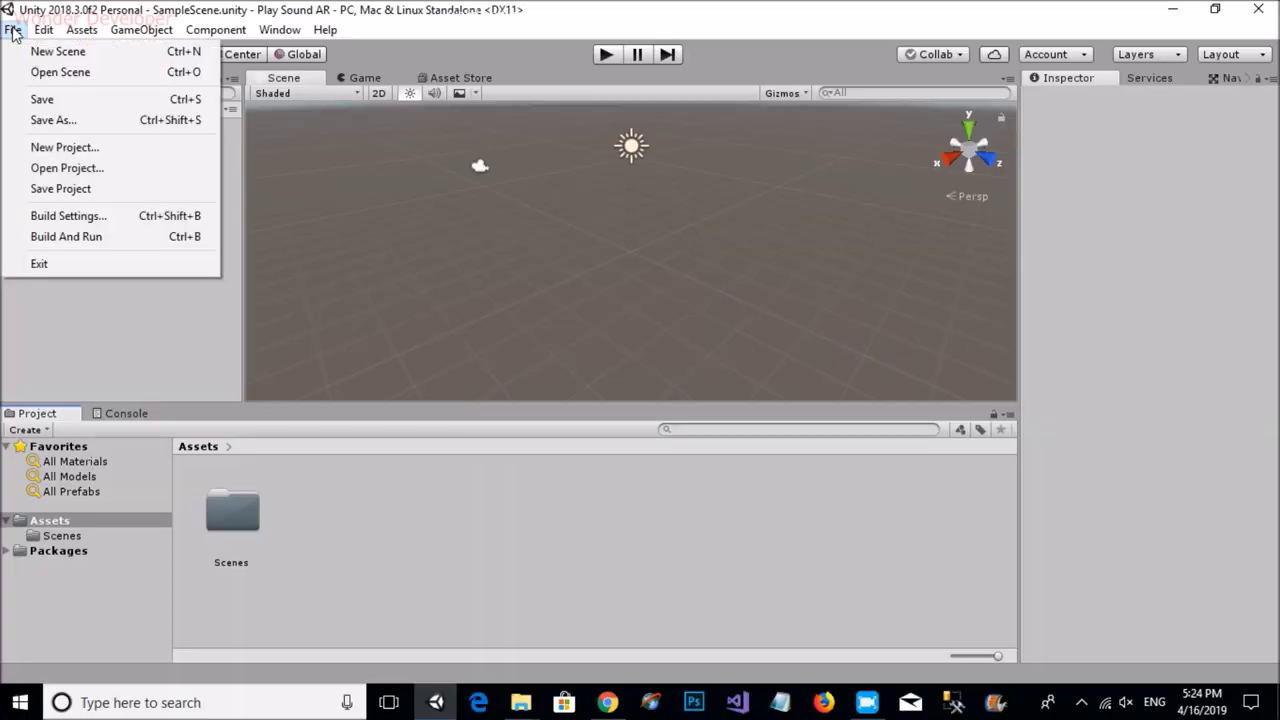
left_click(84, 215)
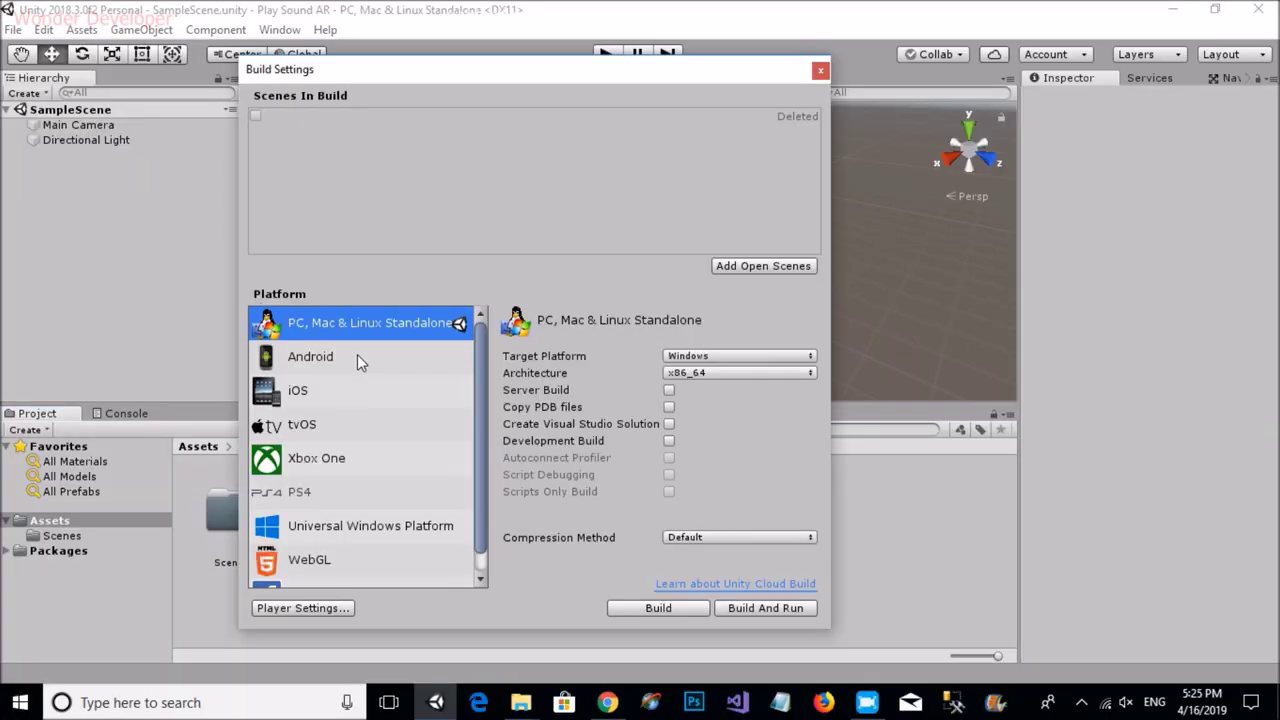
Step: Switch the build platform to Android, then load developer.vuforia.com in the browser
left_click(357, 354)
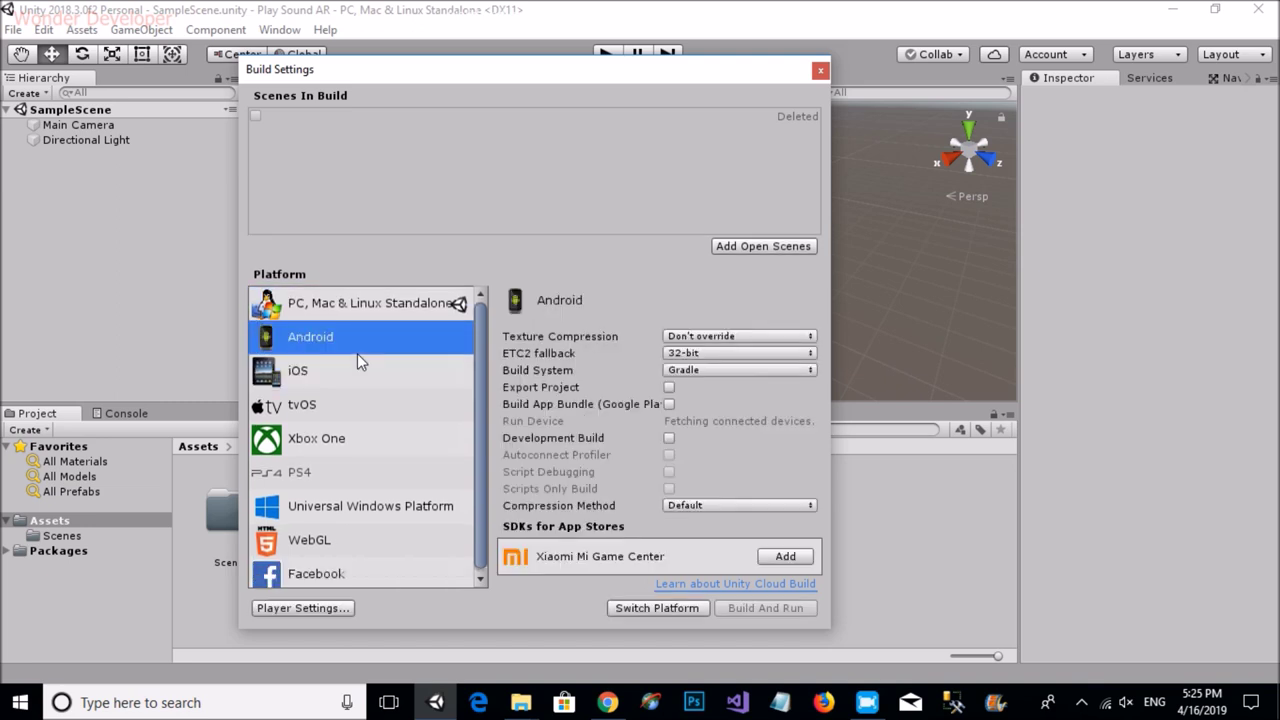
left_click(678, 605)
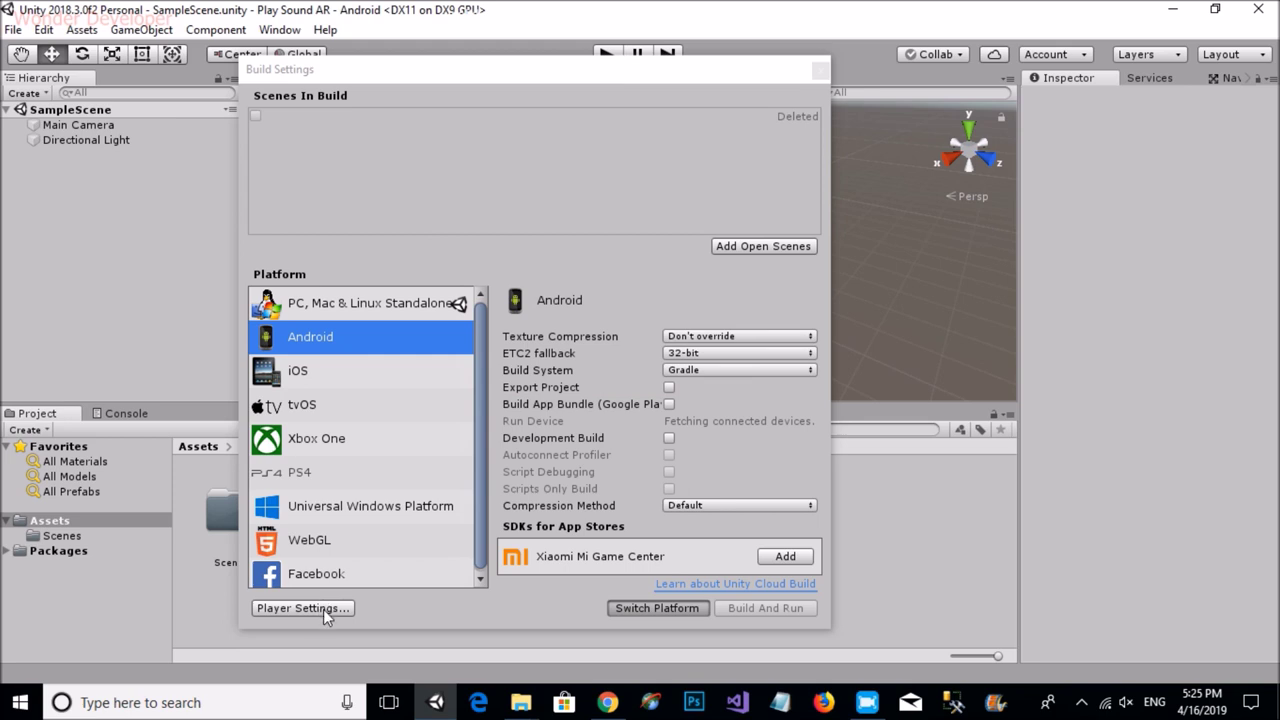
left_click(607, 702)
left_click(344, 47)
type("de")
key("Return")
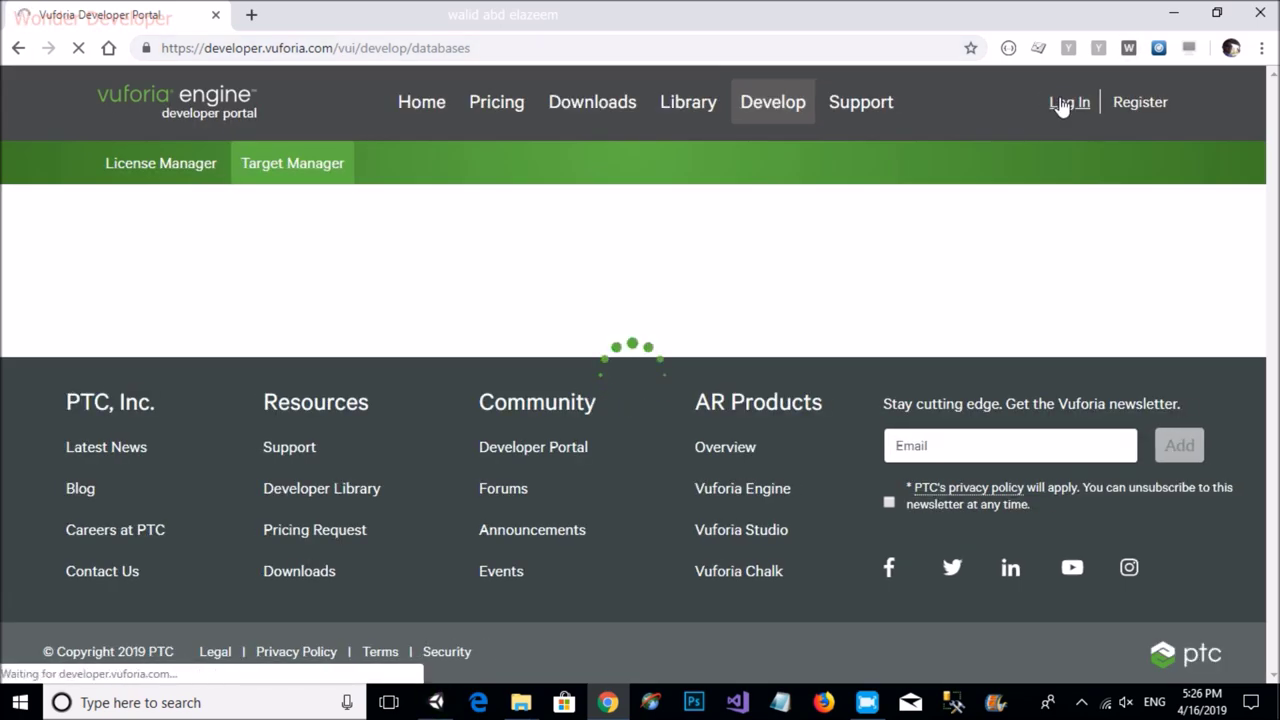
Step: Log in to the Vuforia developer account and open the Target Manager
left_click(1062, 105)
left_click(514, 463)
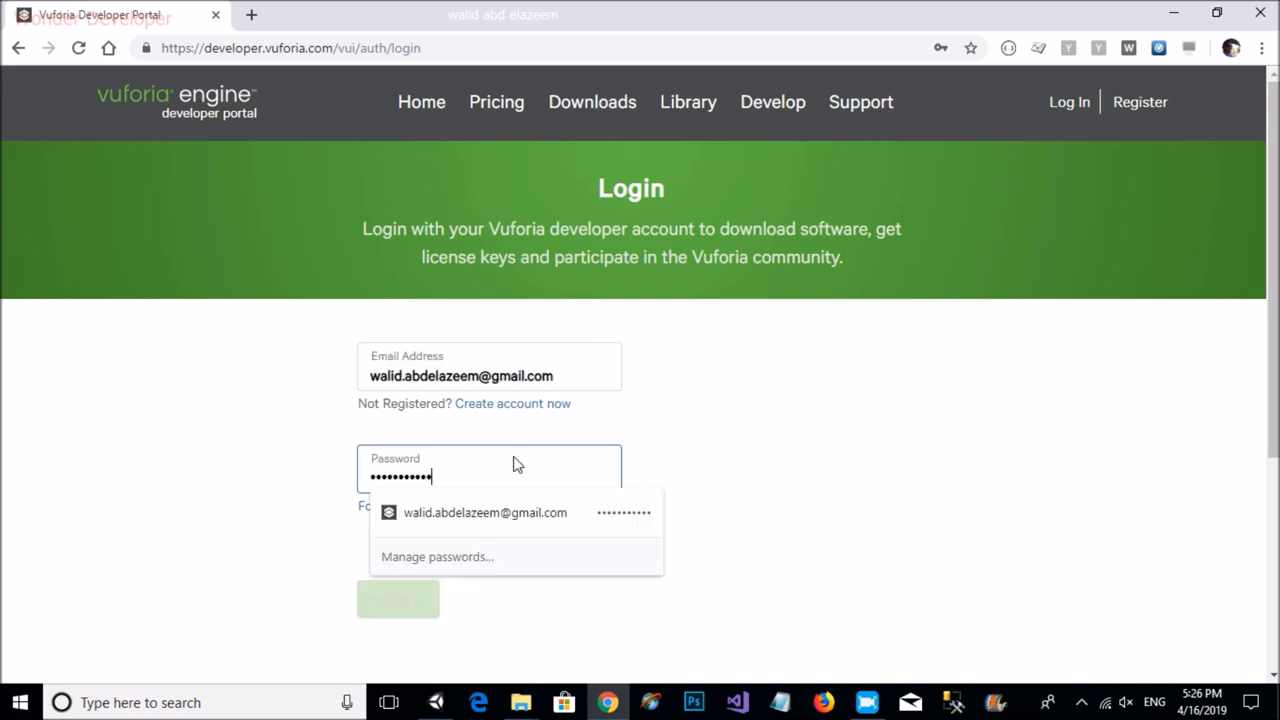
left_click(390, 612)
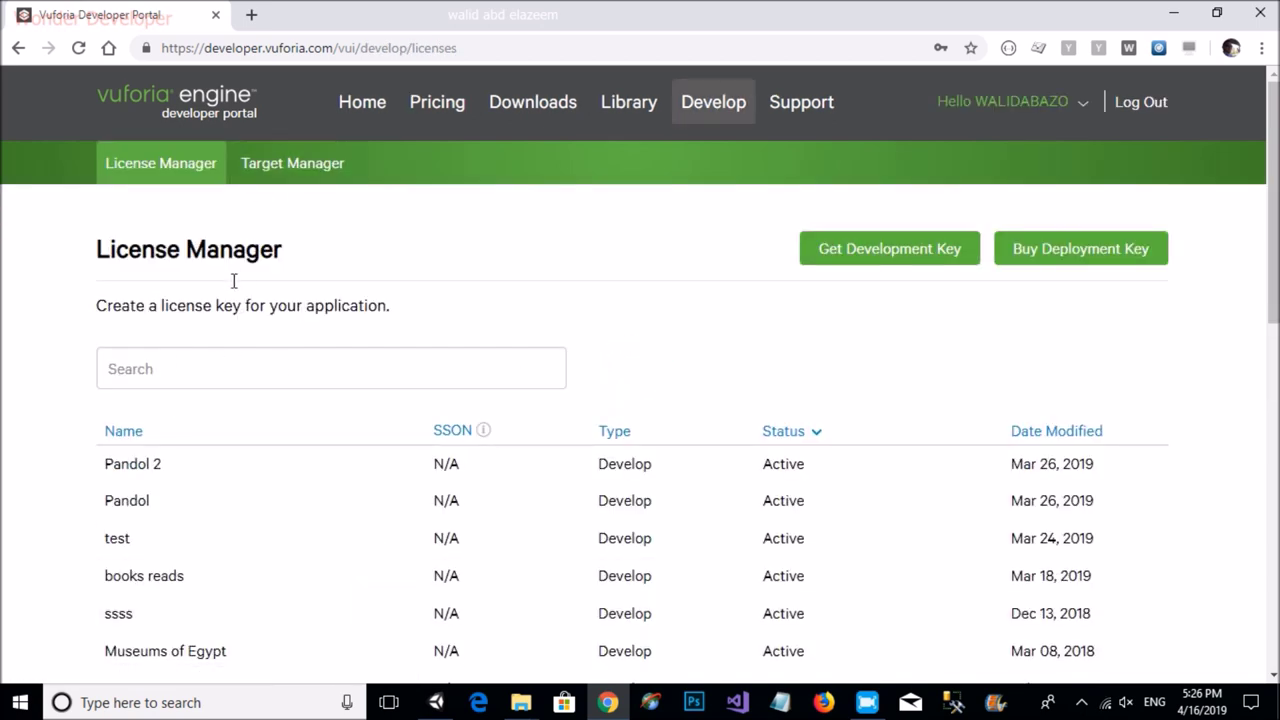
left_click(306, 162)
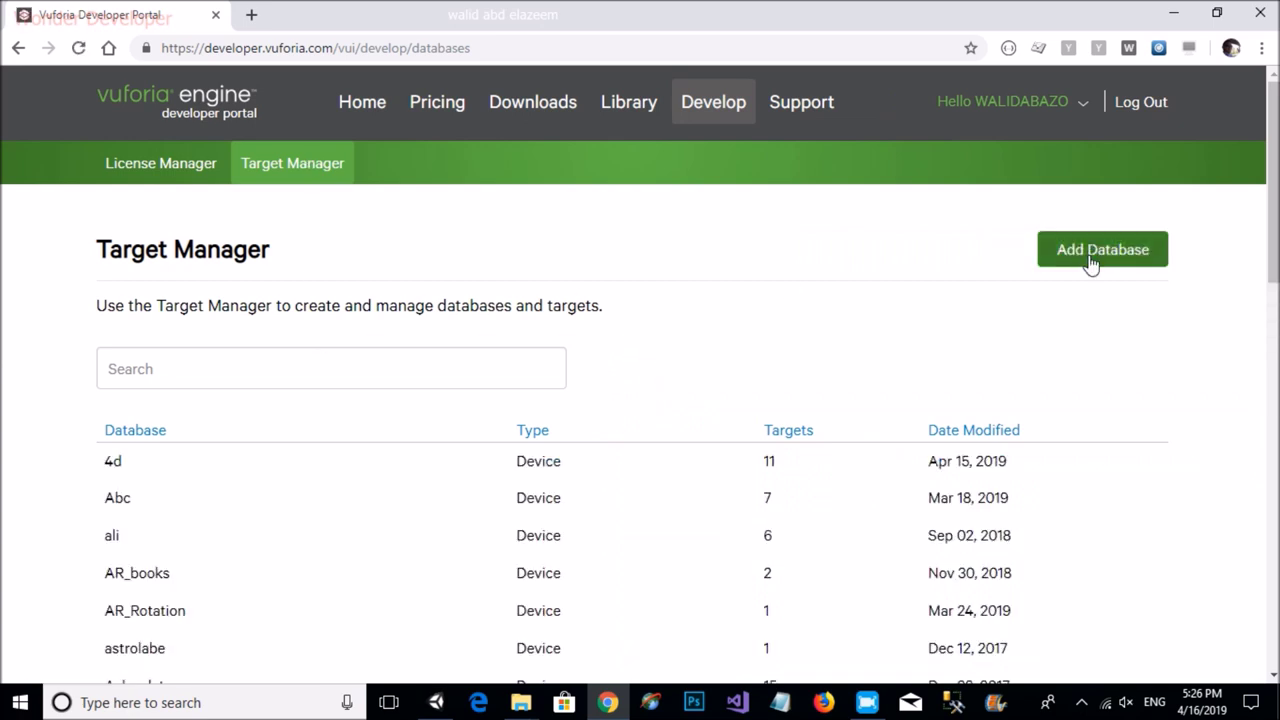
Step: Create a device database named NewSound after the name 'Sound' is rejected as taken
left_click(1089, 262)
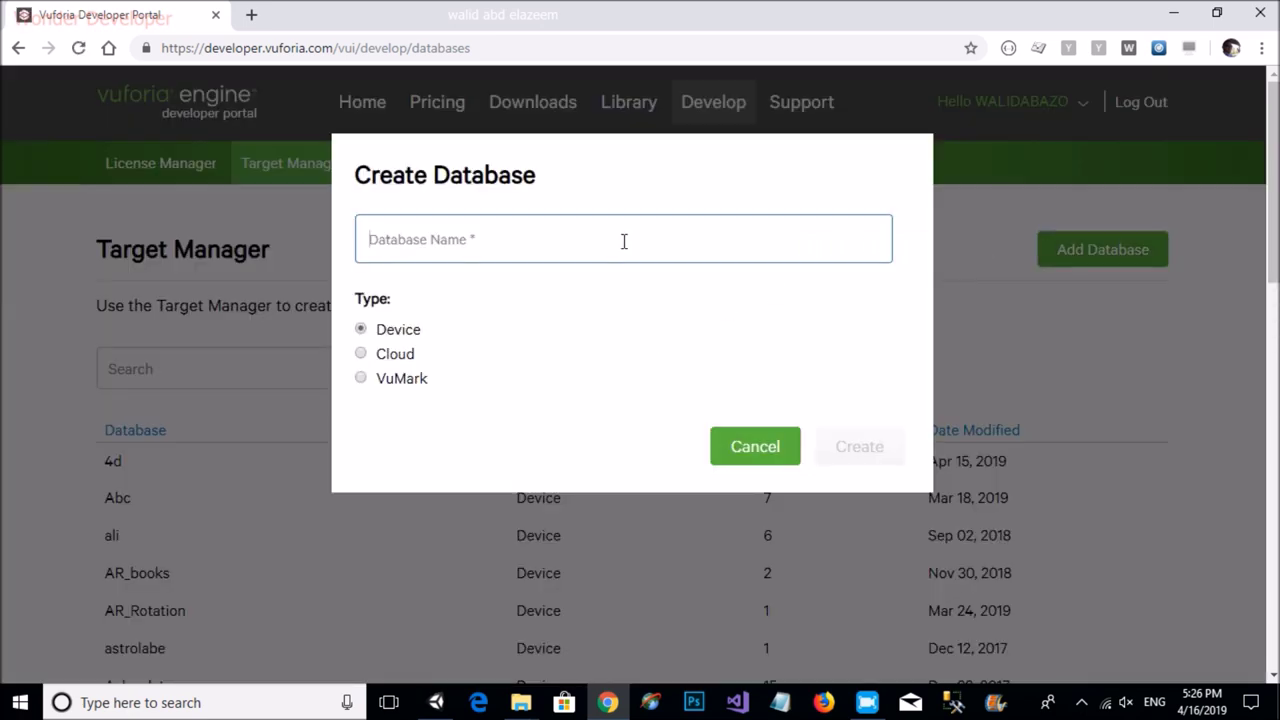
type("v")
key("BackSpace")
type("Sound")
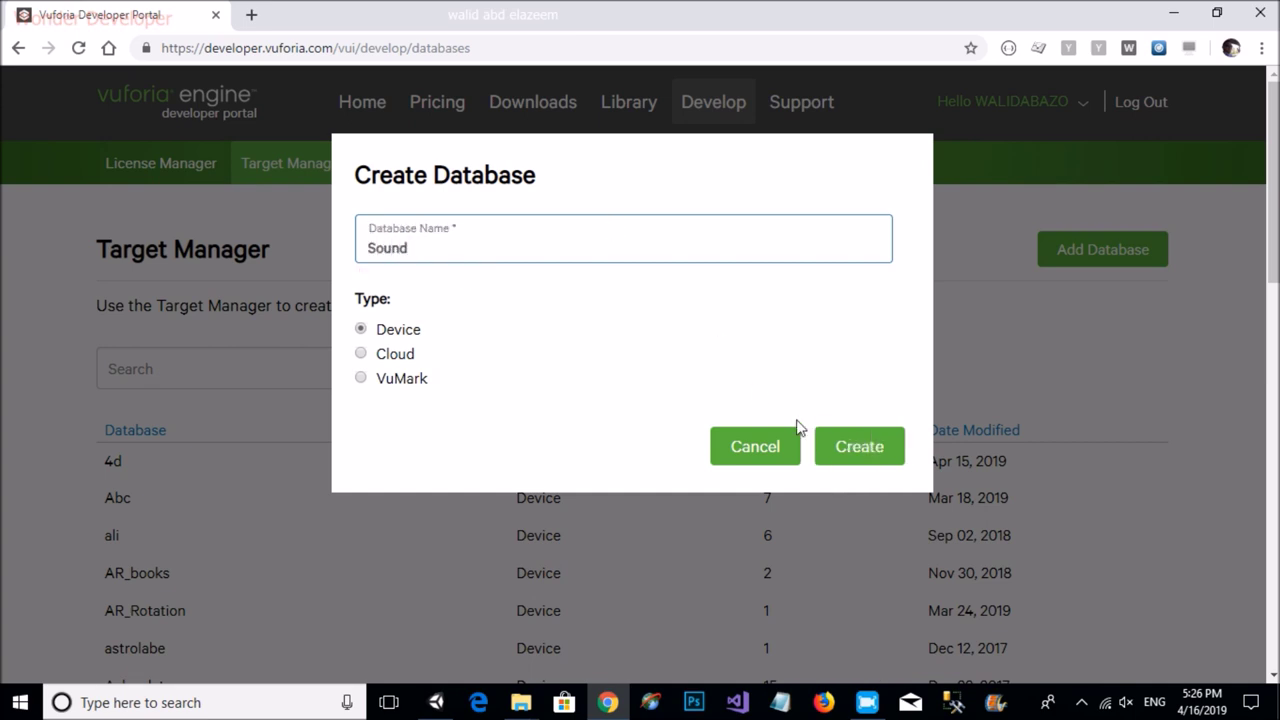
left_click(867, 462)
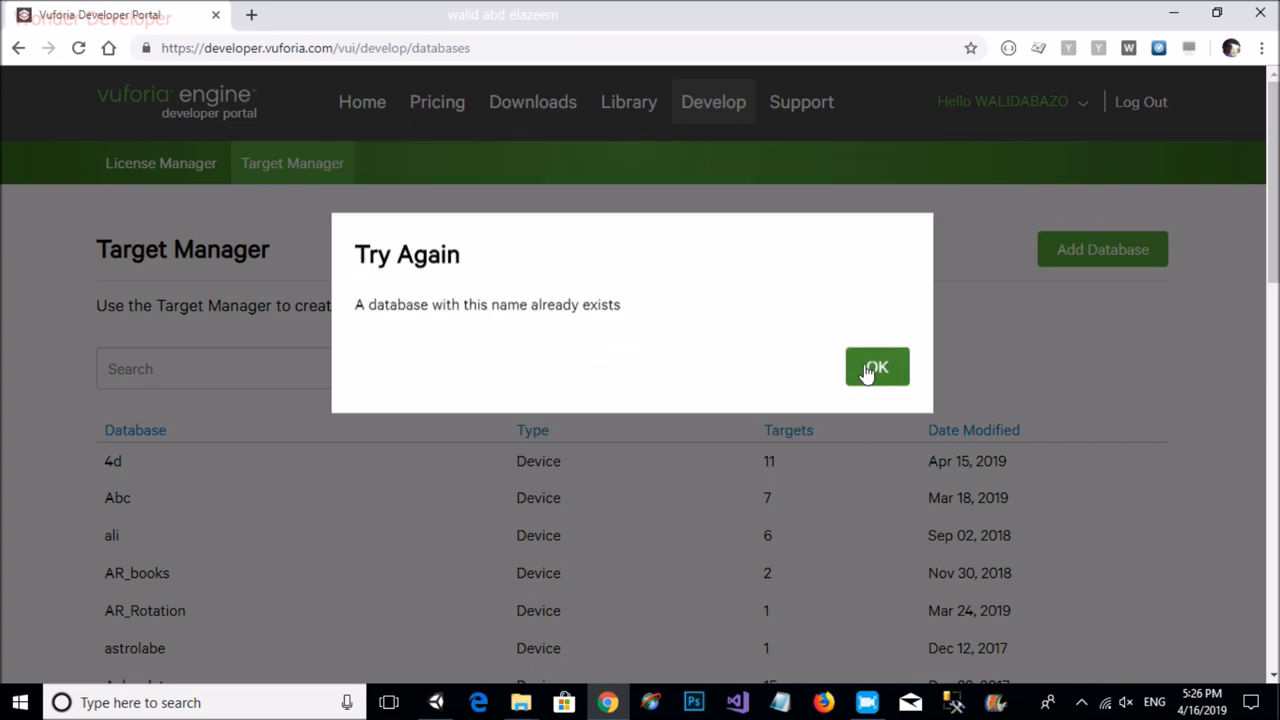
left_click(878, 369)
left_click(492, 257)
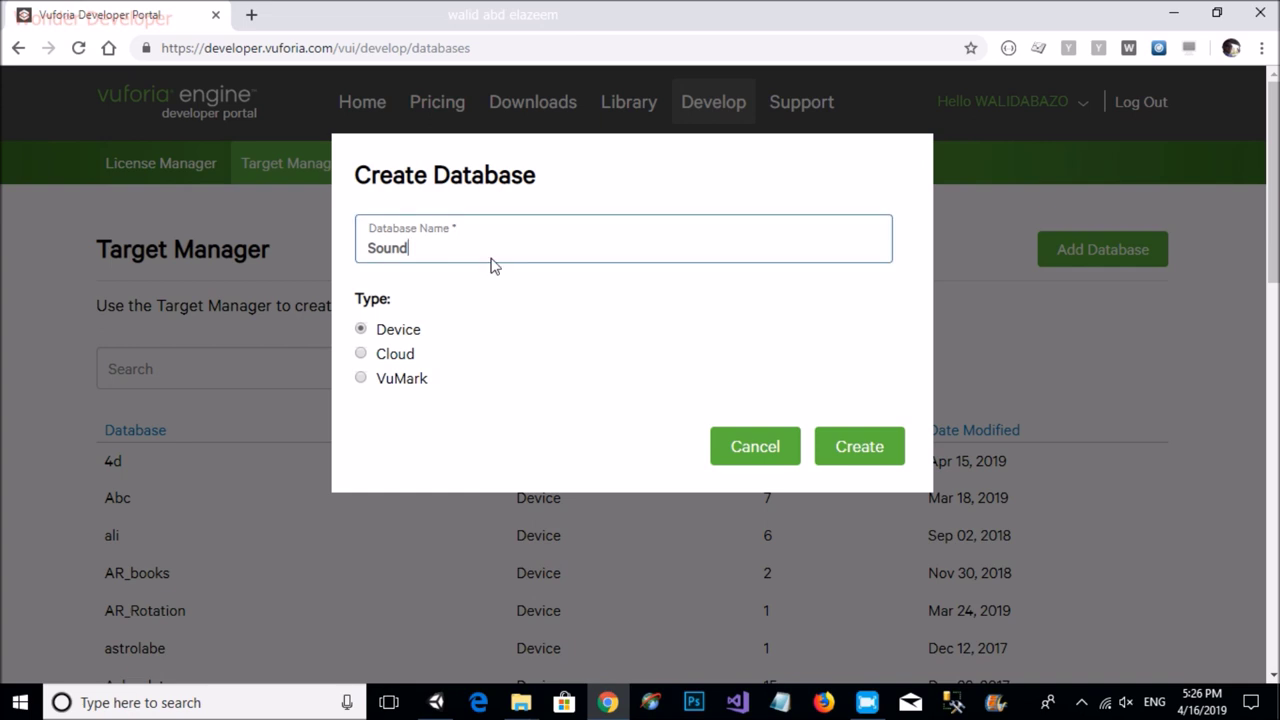
type("New")
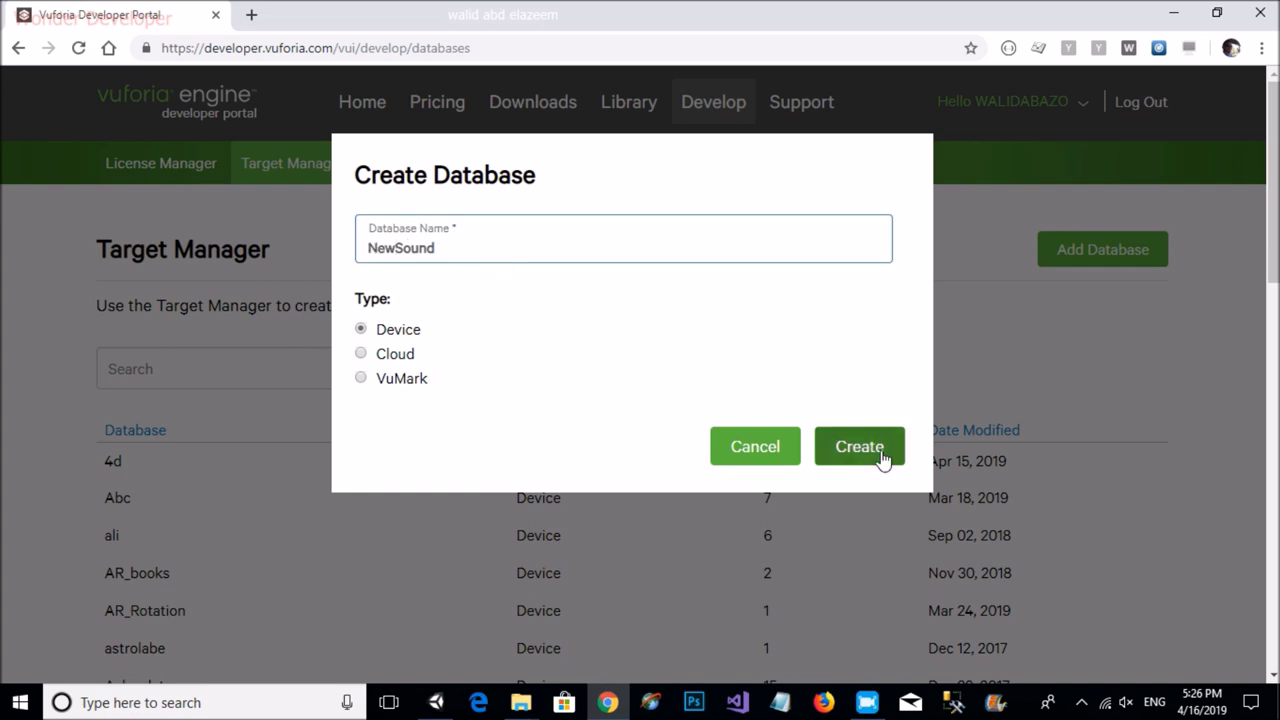
key("BackSpace")
left_click(852, 437)
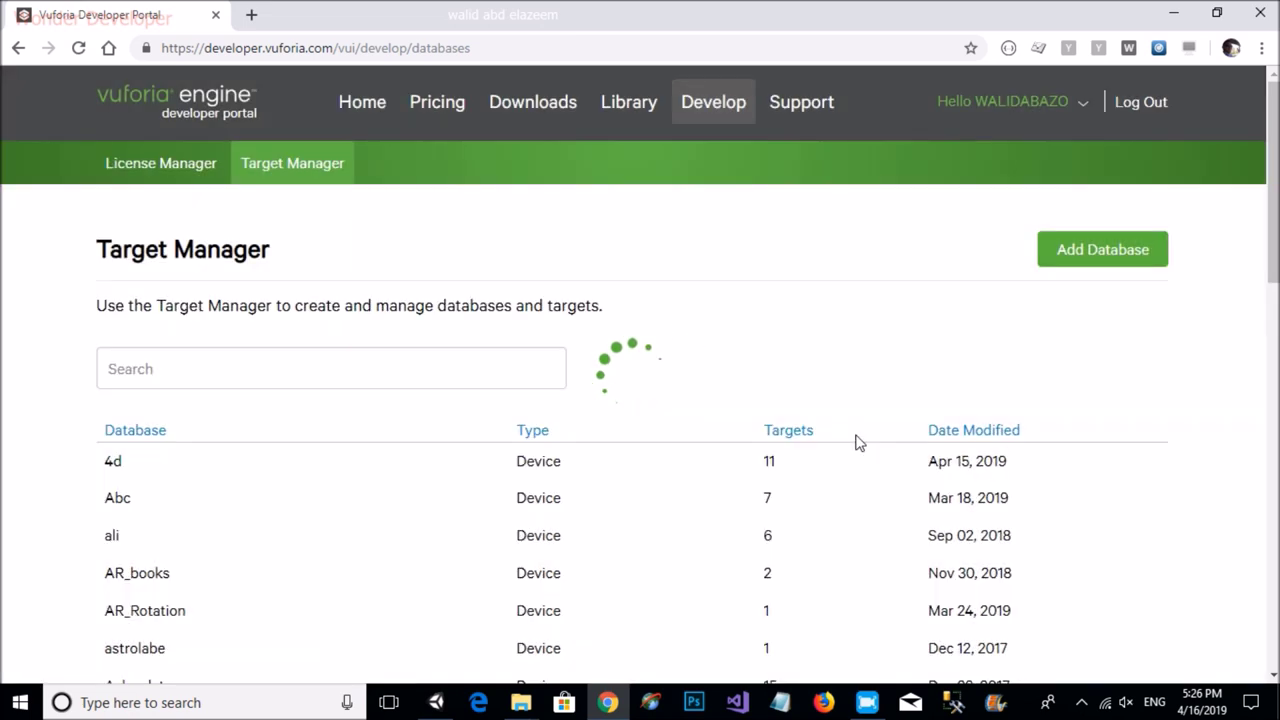
Step: Sort the databases newest first and open NewSound
left_click(1008, 440)
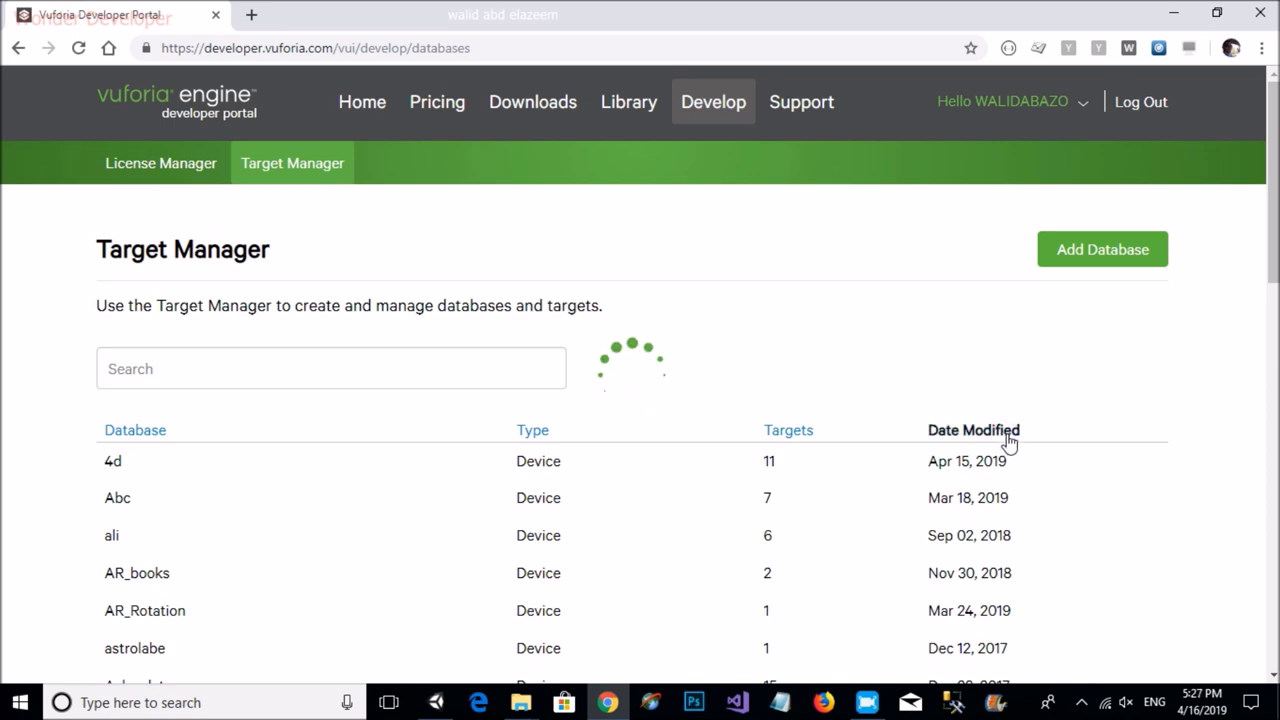
left_click(995, 430)
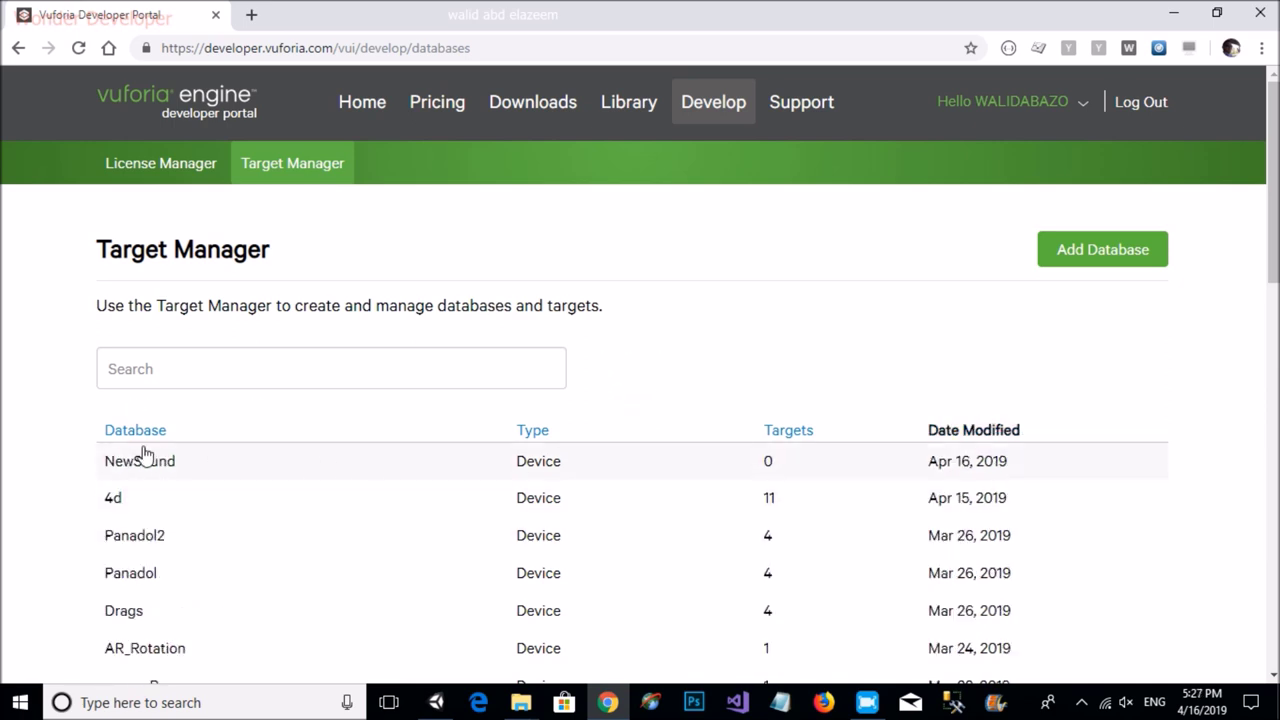
left_click(146, 460)
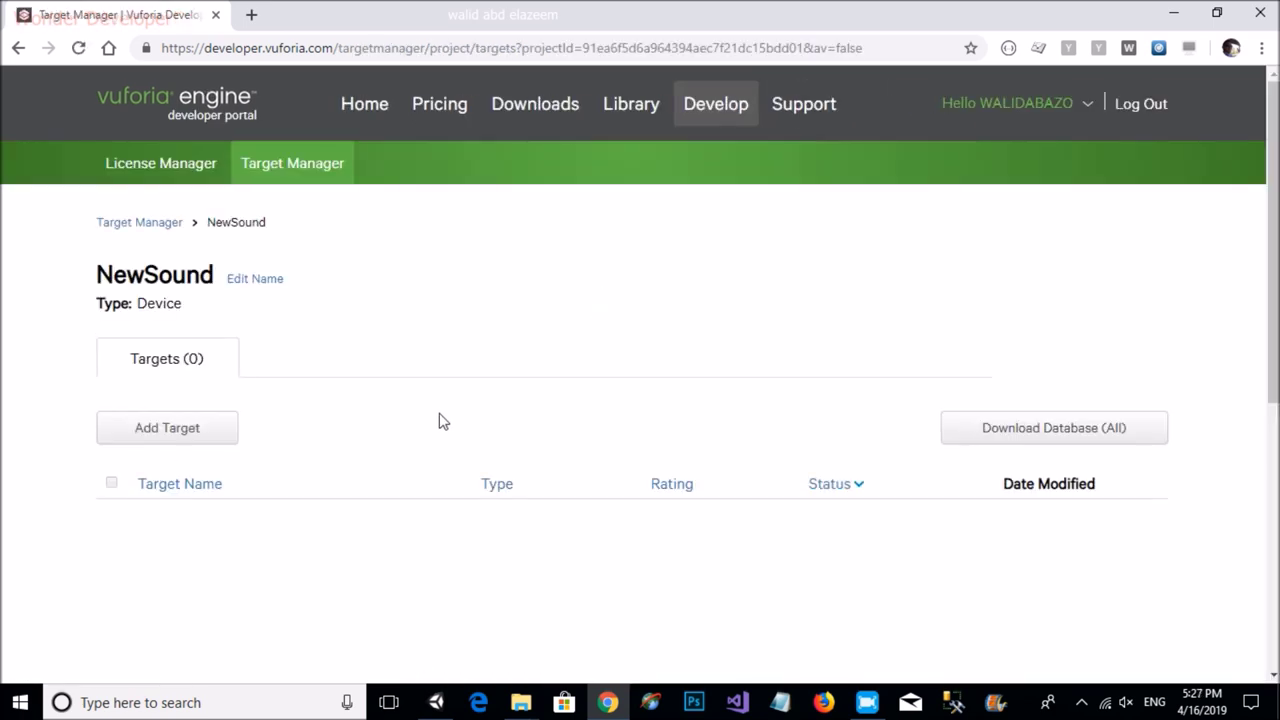
scroll(157, 343, "down", 1)
Step: Add Sound_Marker.jpg from the Desktop as an image target with its width, and upload it
left_click(160, 336)
left_click(745, 388)
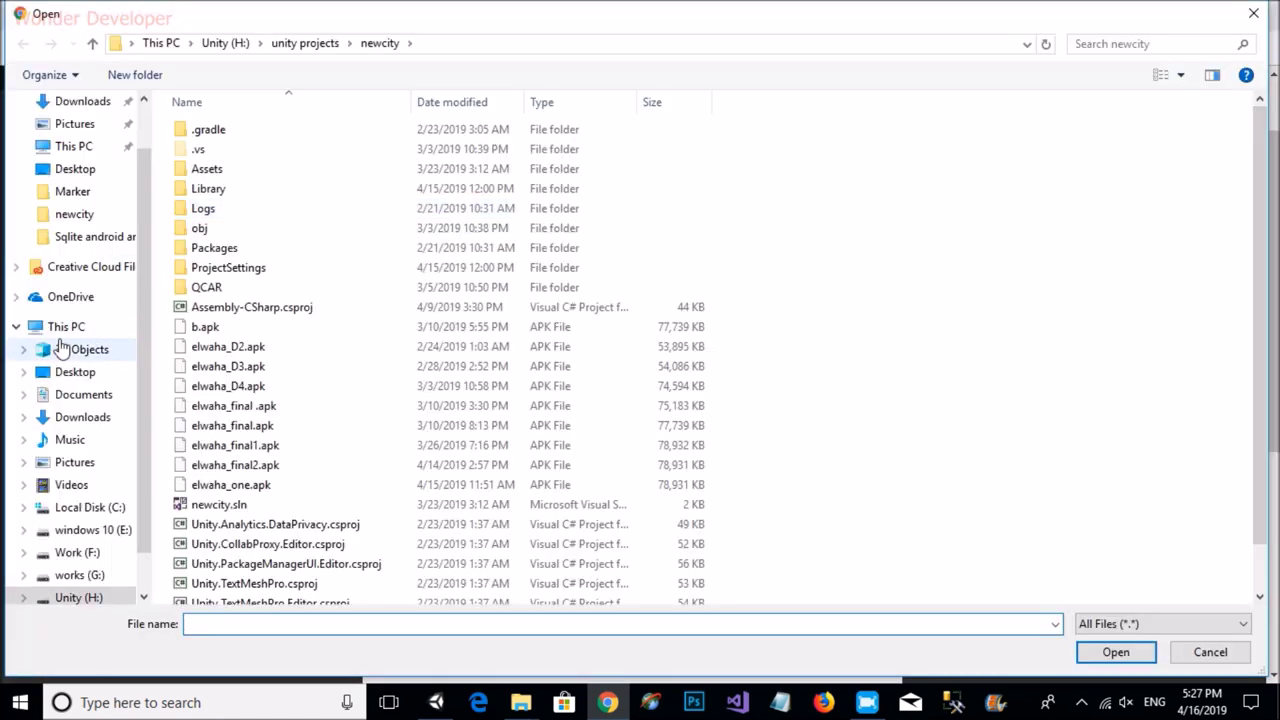
left_click(80, 374)
left_click(220, 386)
scroll(250, 400, "down", 5)
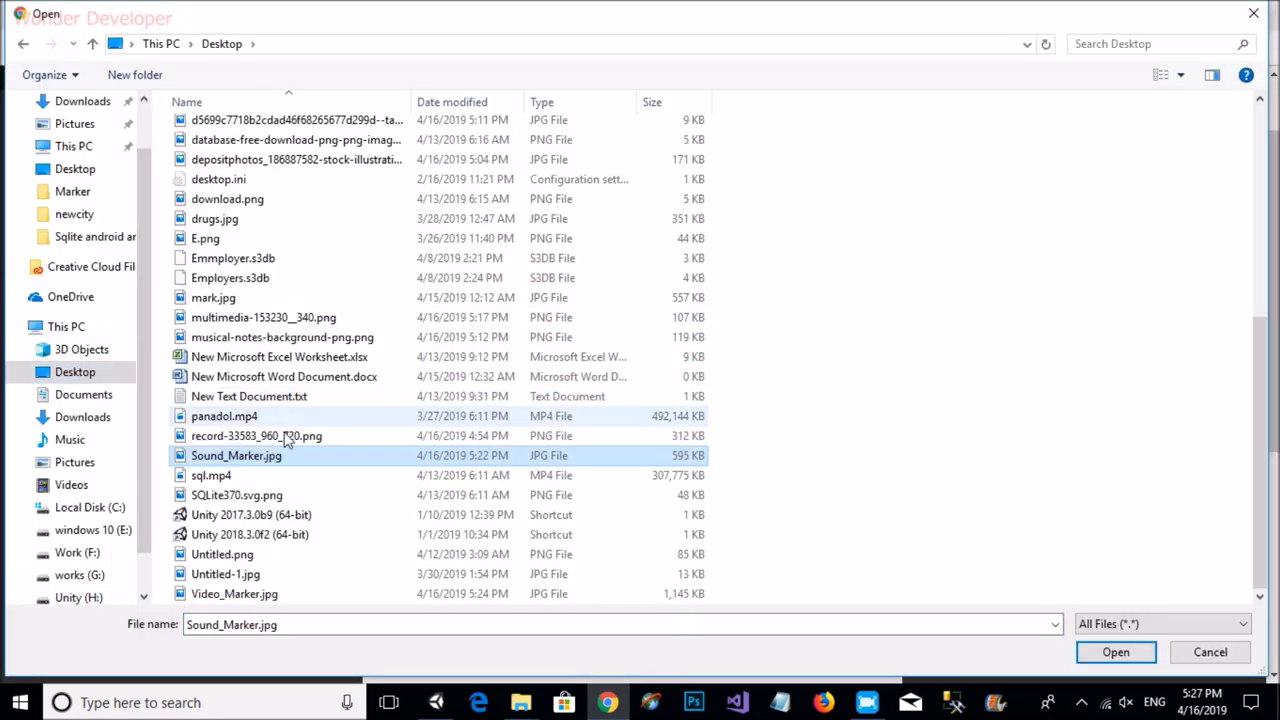
double_click(290, 445)
left_click(515, 118)
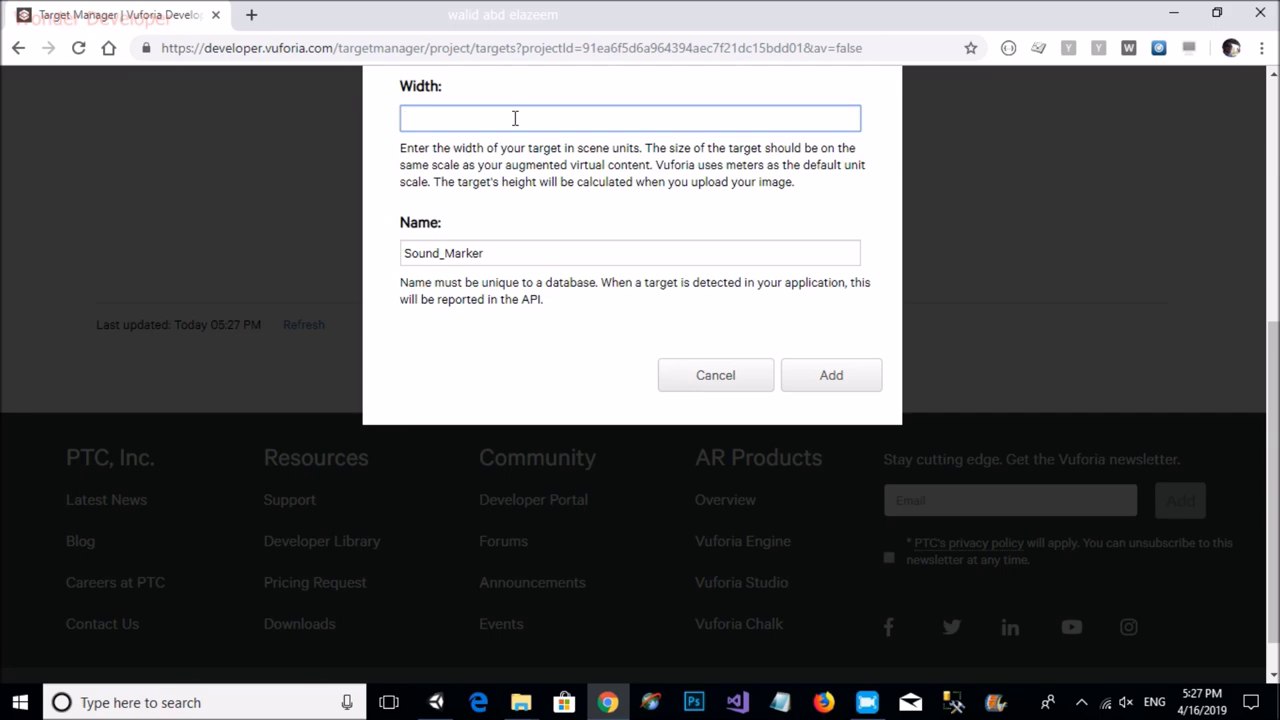
type("100")
left_click(814, 390)
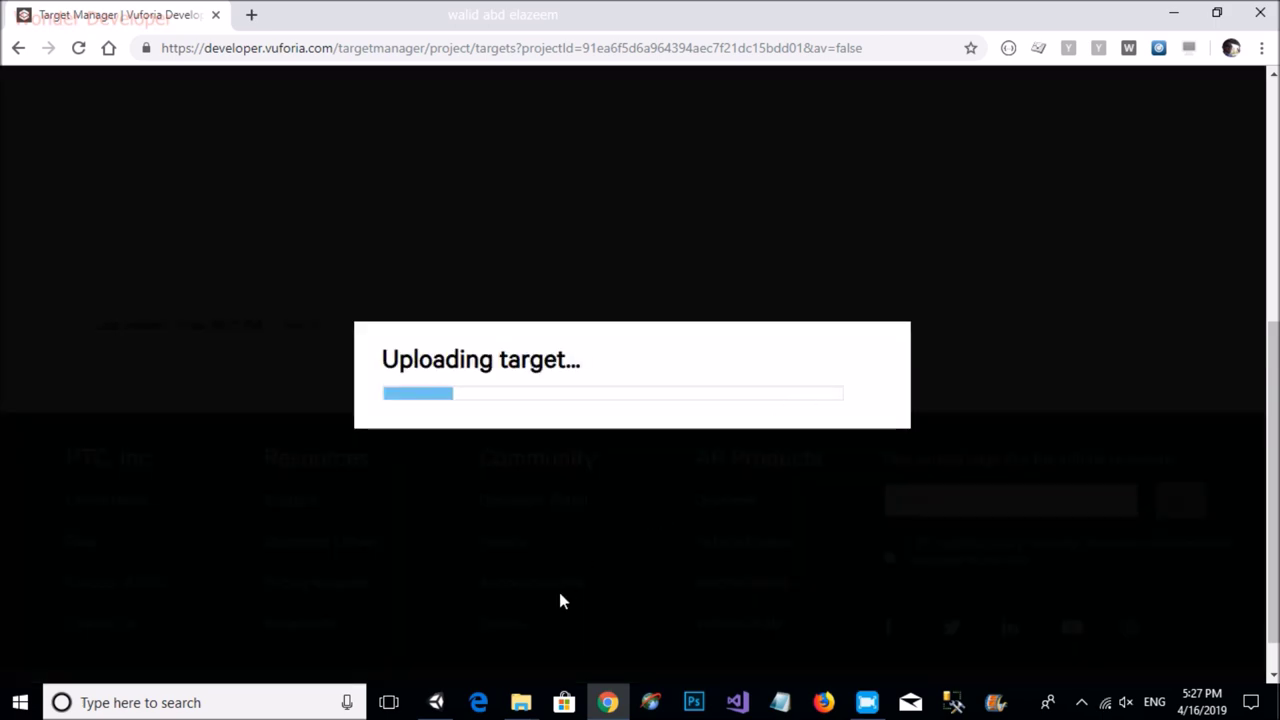
left_click(444, 706)
left_click(340, 607)
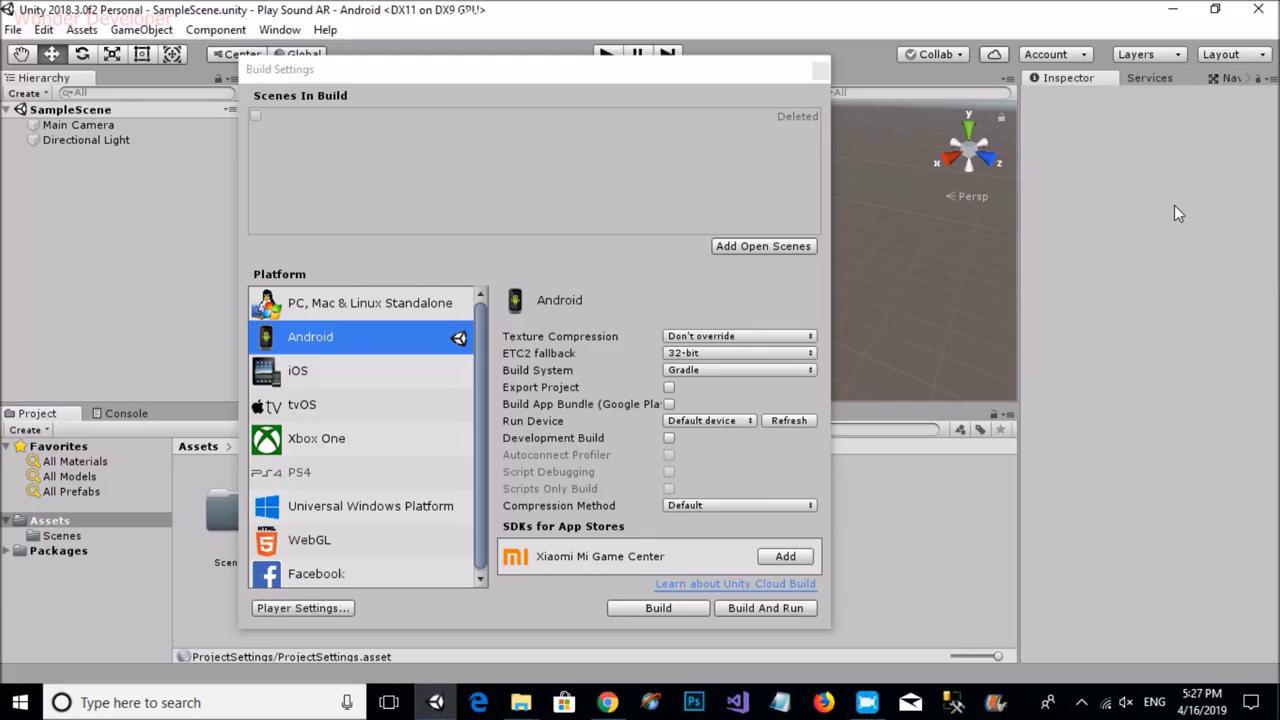
Step: Enter Wonder Developer as the company name and enable Vuforia augmented reality support
left_click(1215, 140)
type("Wonder Developer")
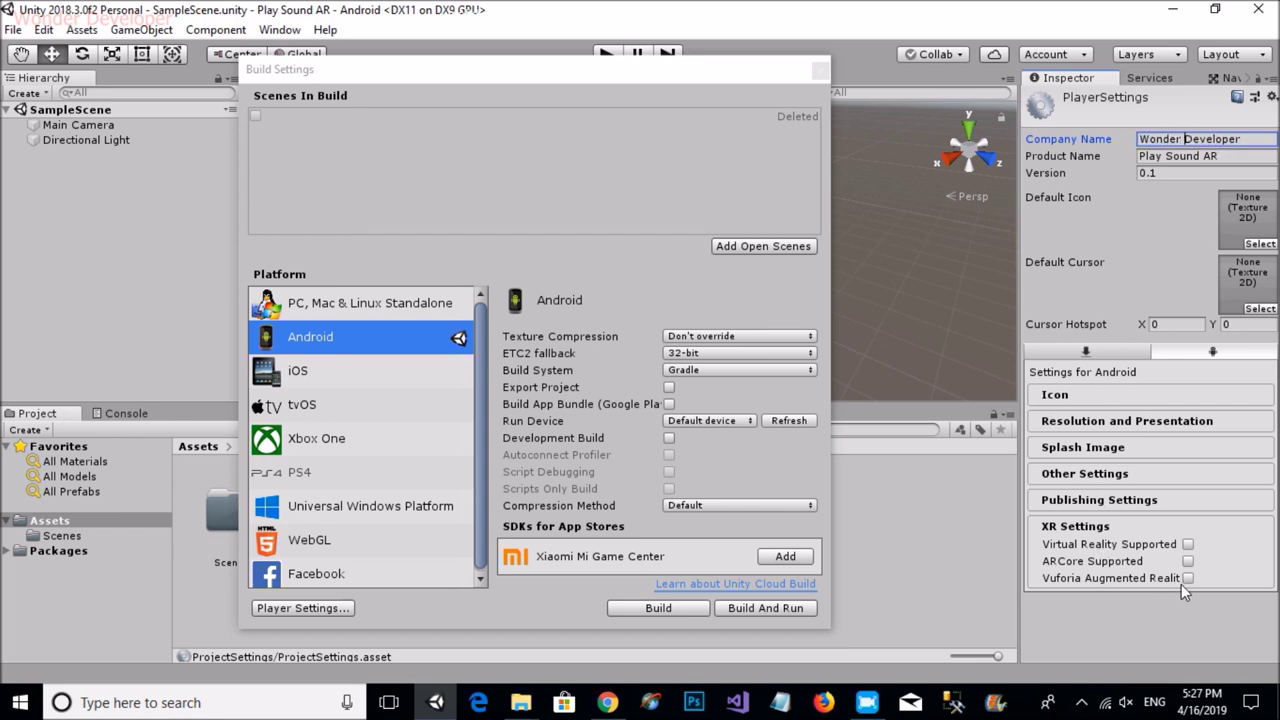
left_click(1187, 578)
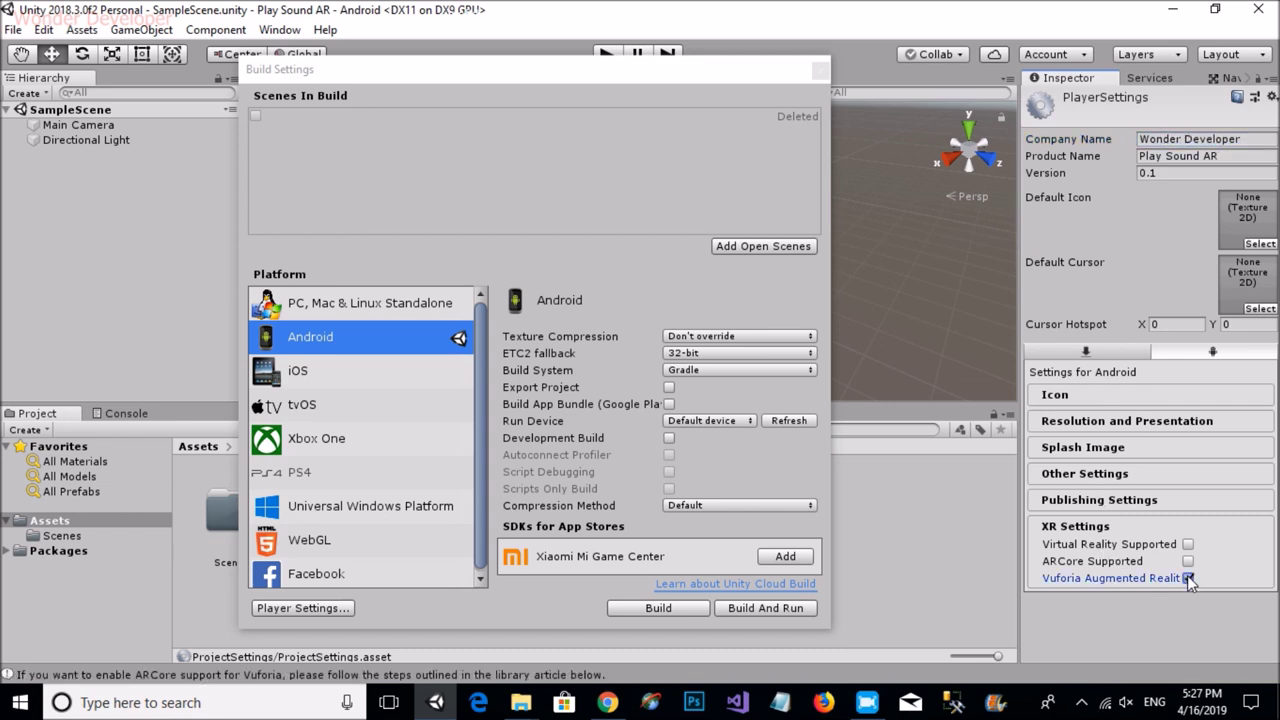
Step: Expand the Android identification options and edit the app's package name
left_click(1105, 500)
left_click(1100, 476)
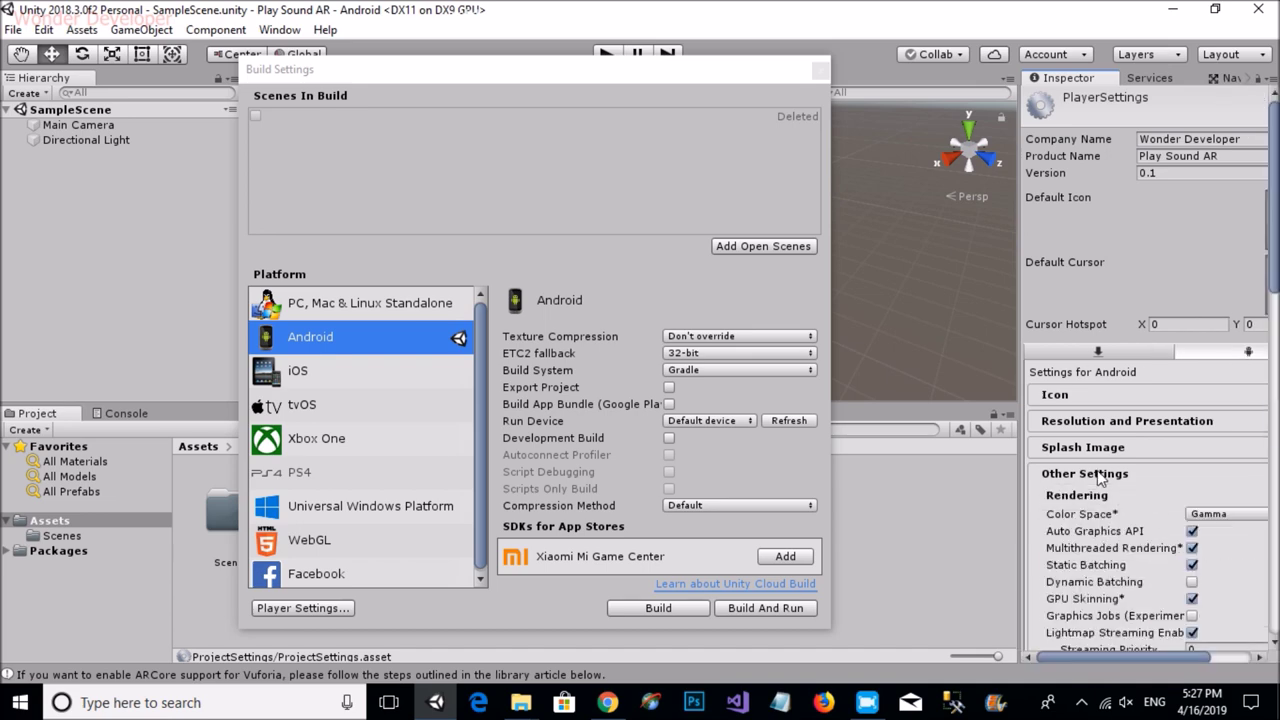
left_click_drag(1274, 270, 1274, 345)
left_click(1238, 248)
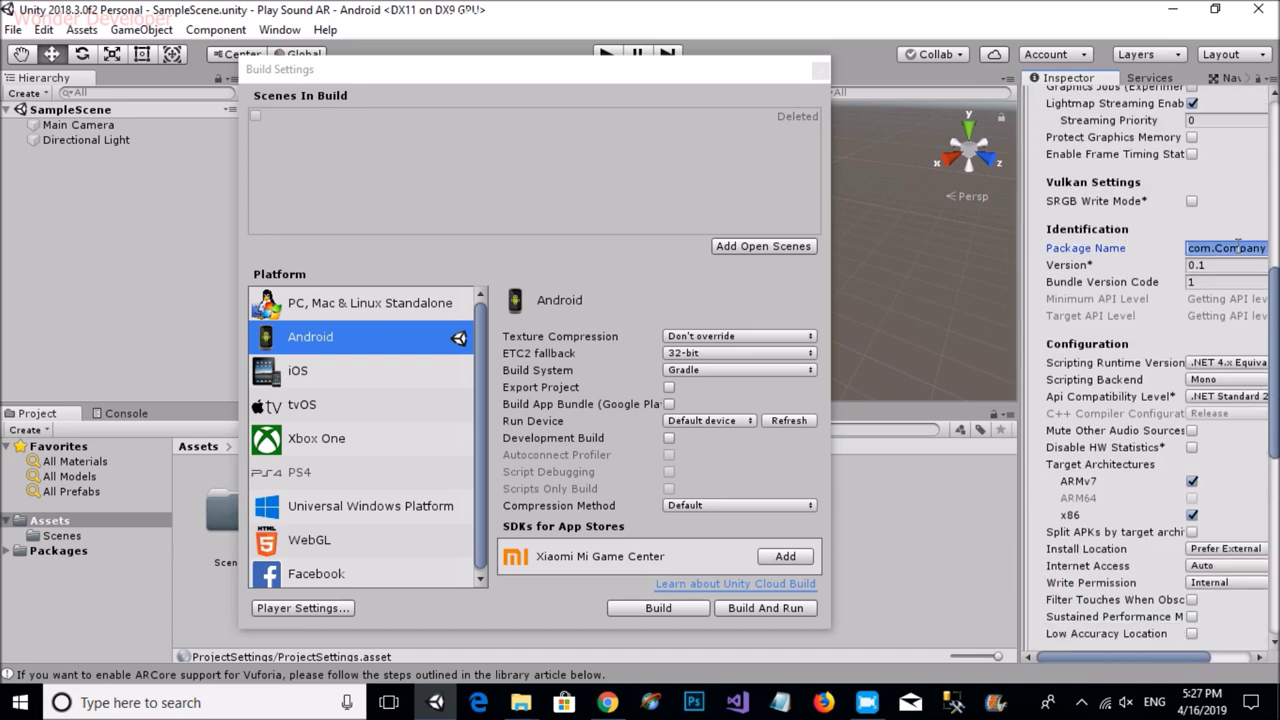
type("Wonder.de")
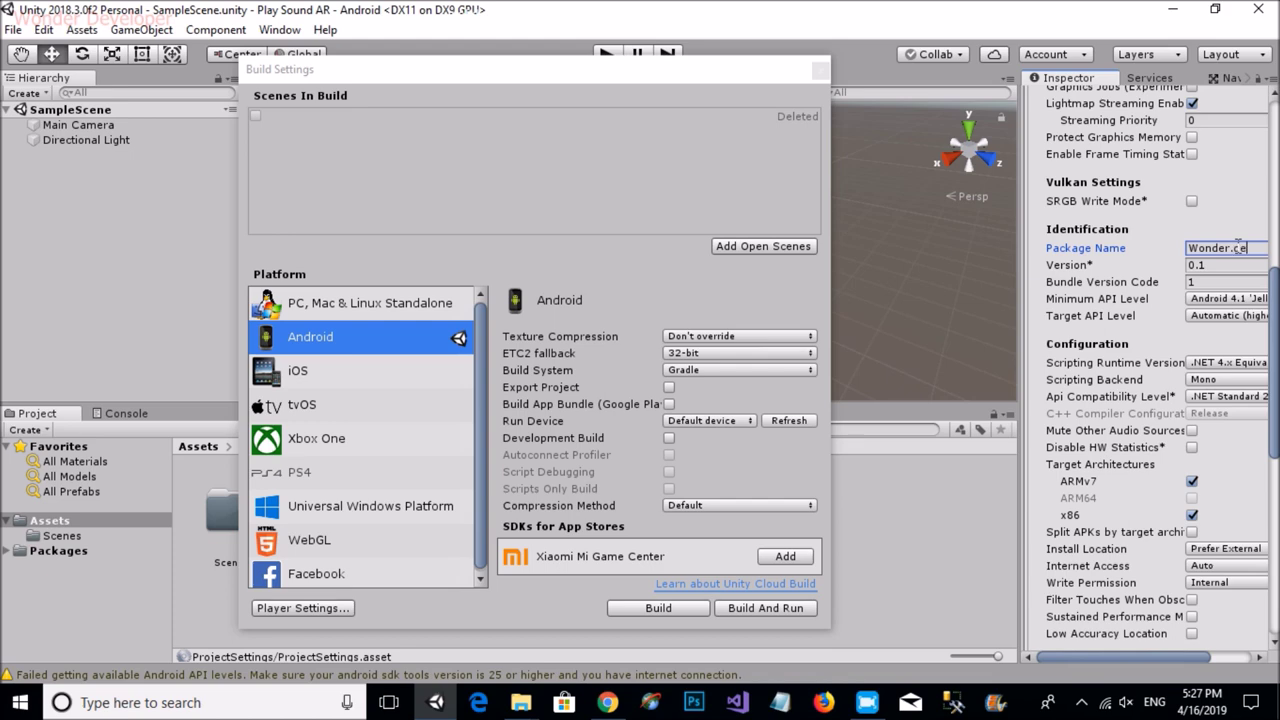
type("pe")
left_click(1218, 284)
Step: Uncheck Android TV Compatibility and close the Build Settings window
scroll(1210, 385, "down", 5)
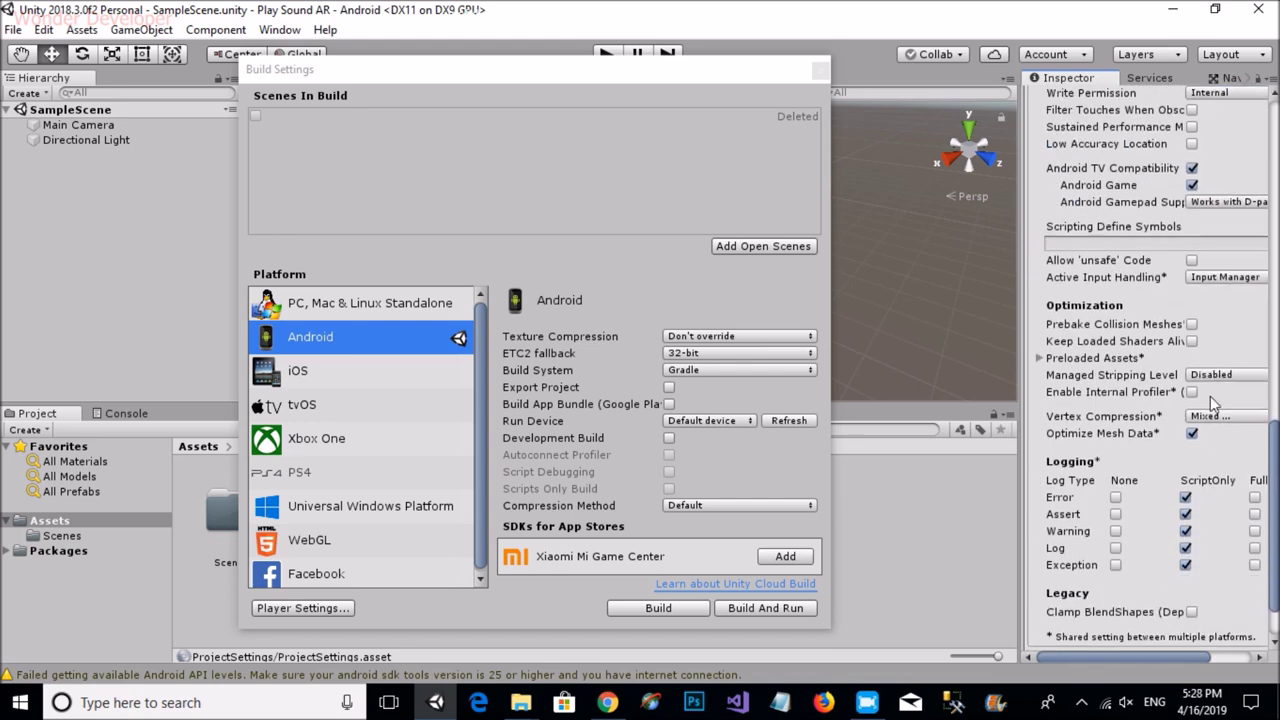
scroll(1190, 360, "up", 4)
left_click(1191, 357)
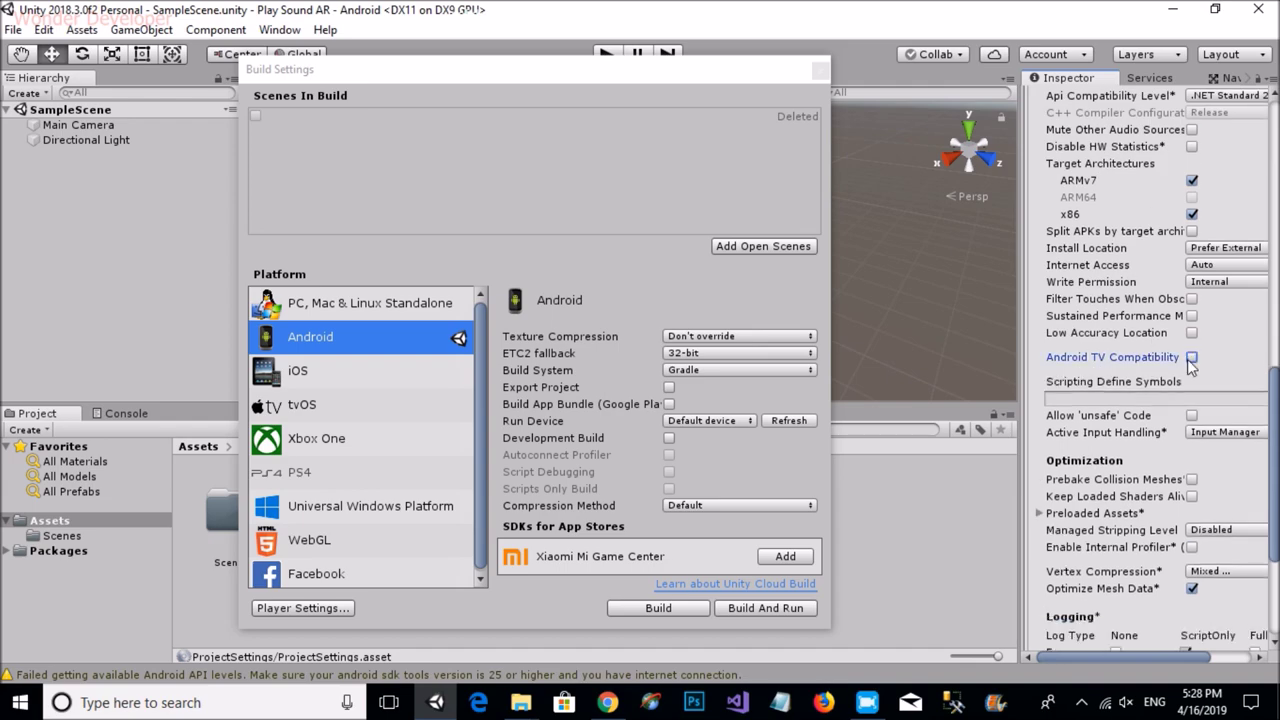
left_click(820, 70)
left_click(607, 702)
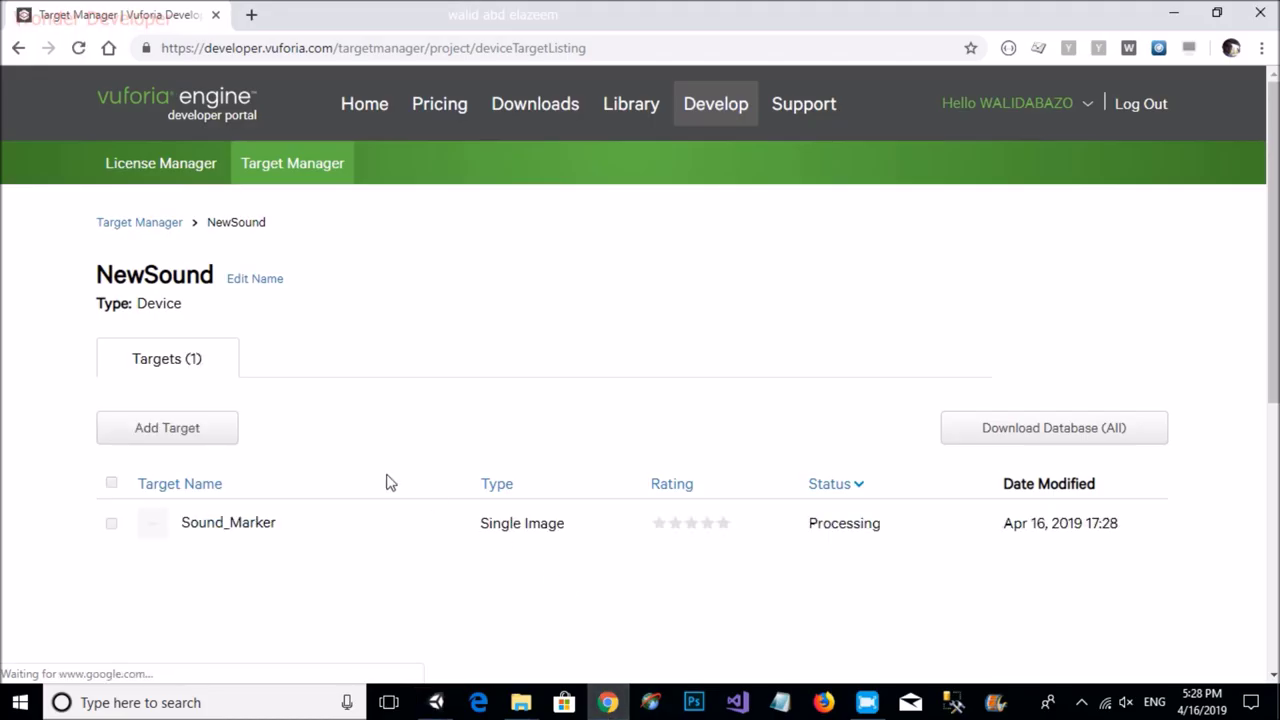
Step: Select all NewSound targets and download the database for Unity Editor
left_click(111, 484)
left_click(1029, 432)
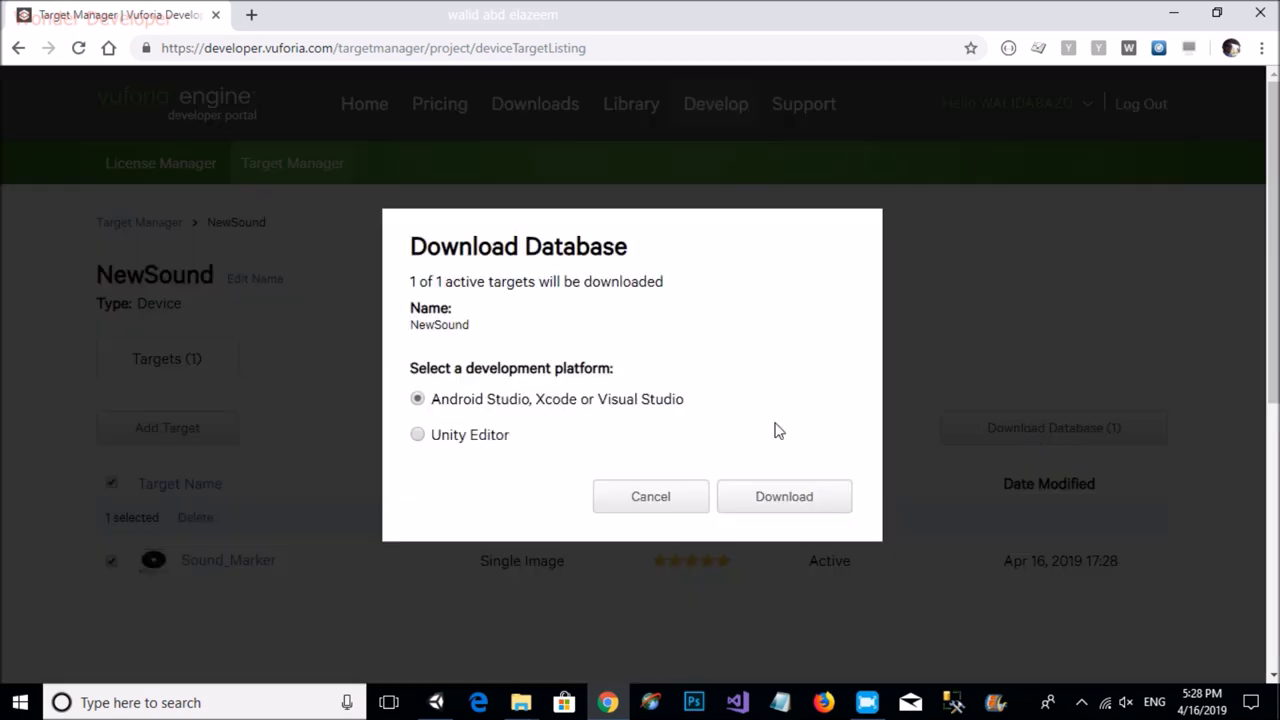
left_click(783, 497)
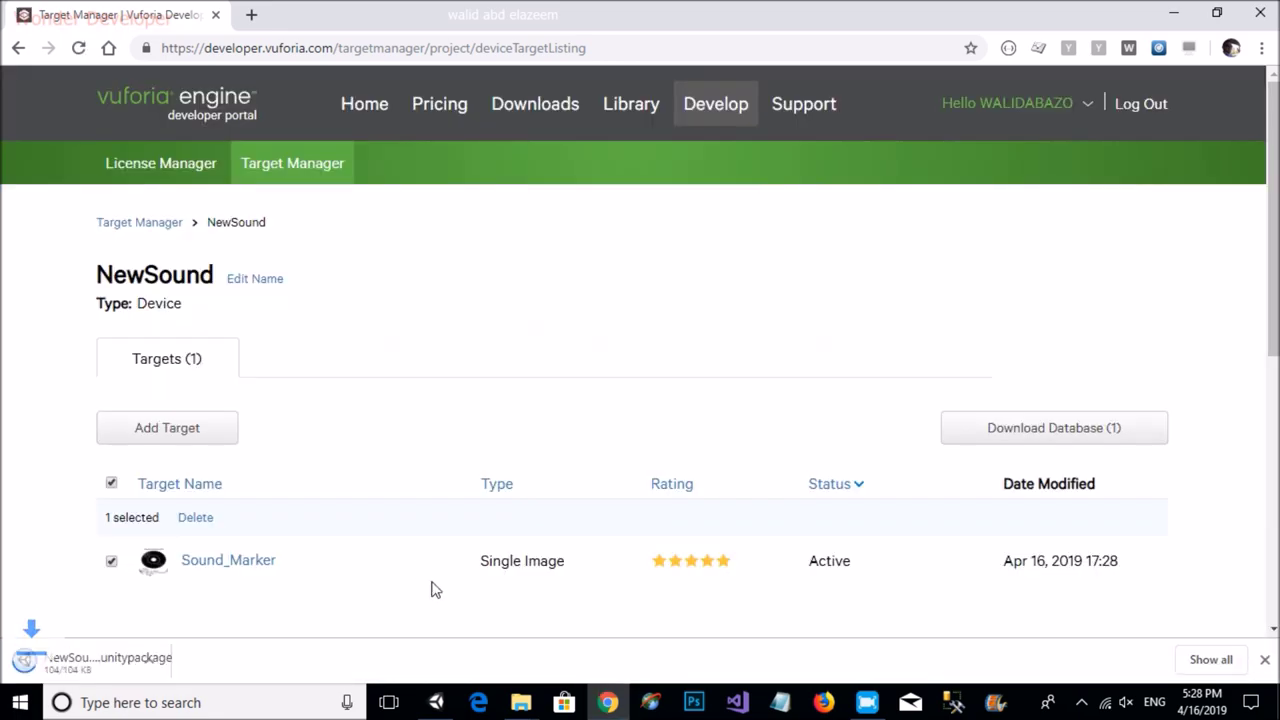
Step: In Unity, choose Assets > Import Package > Custom Package
left_click(436, 702)
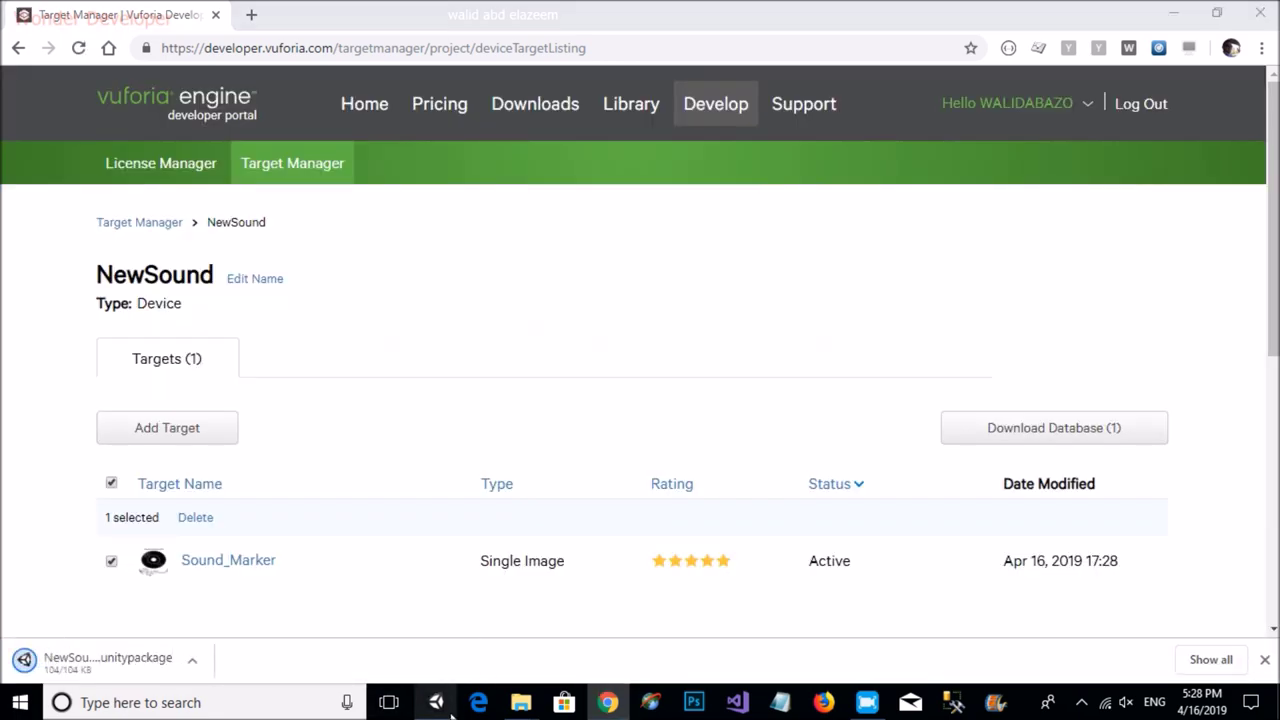
left_click(81, 29)
mouse_move(245, 237)
left_click(410, 237)
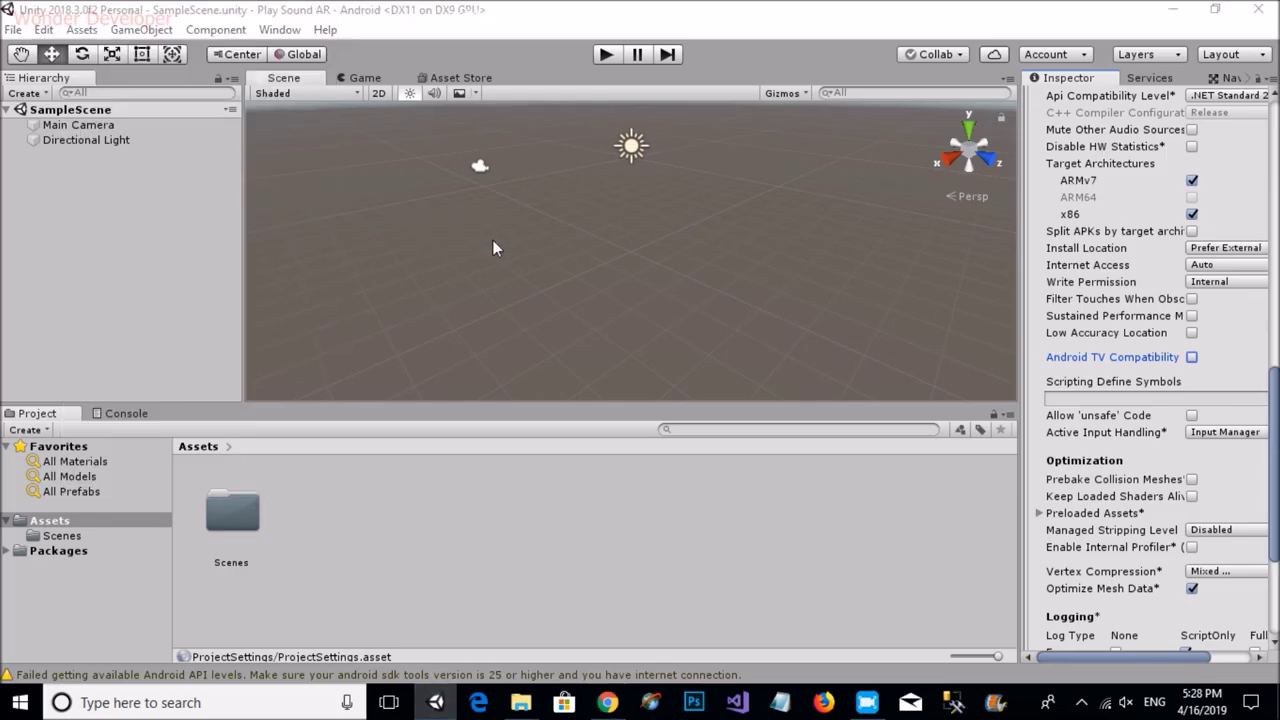
Step: Import all files from Downloads/NewSound.unitypackage
left_click(91, 211)
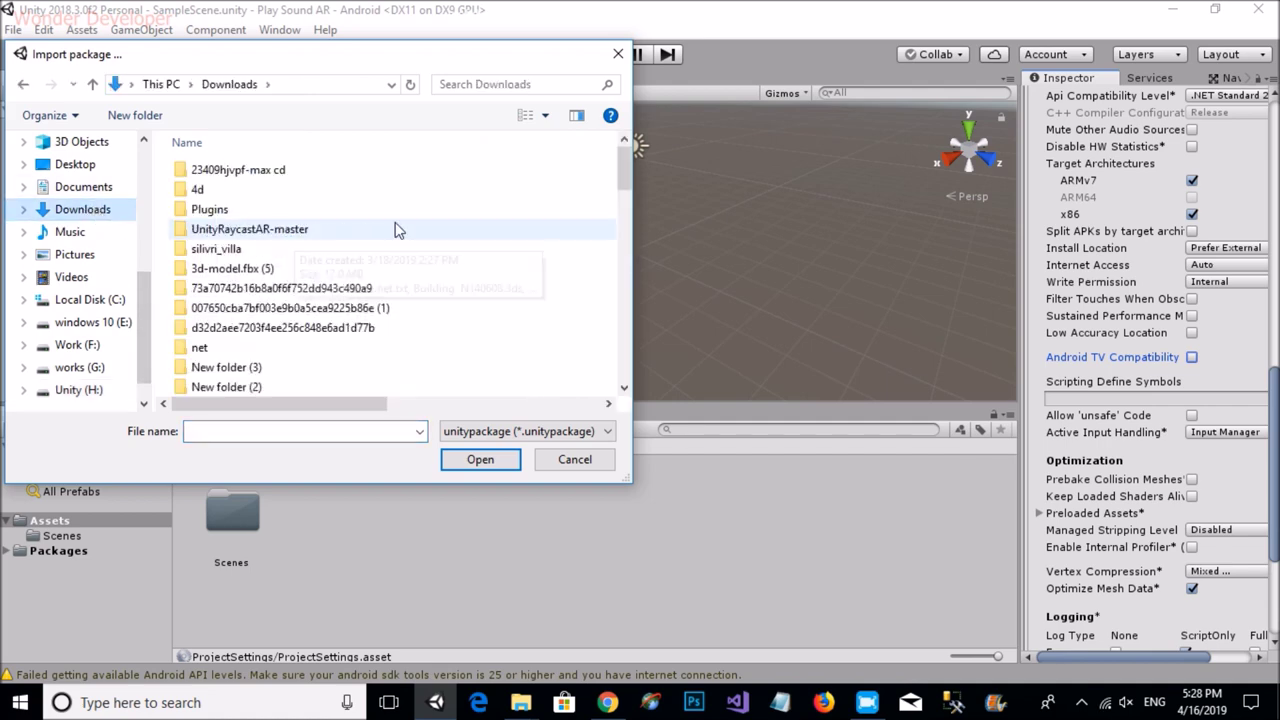
scroll(300, 280, "down", 4)
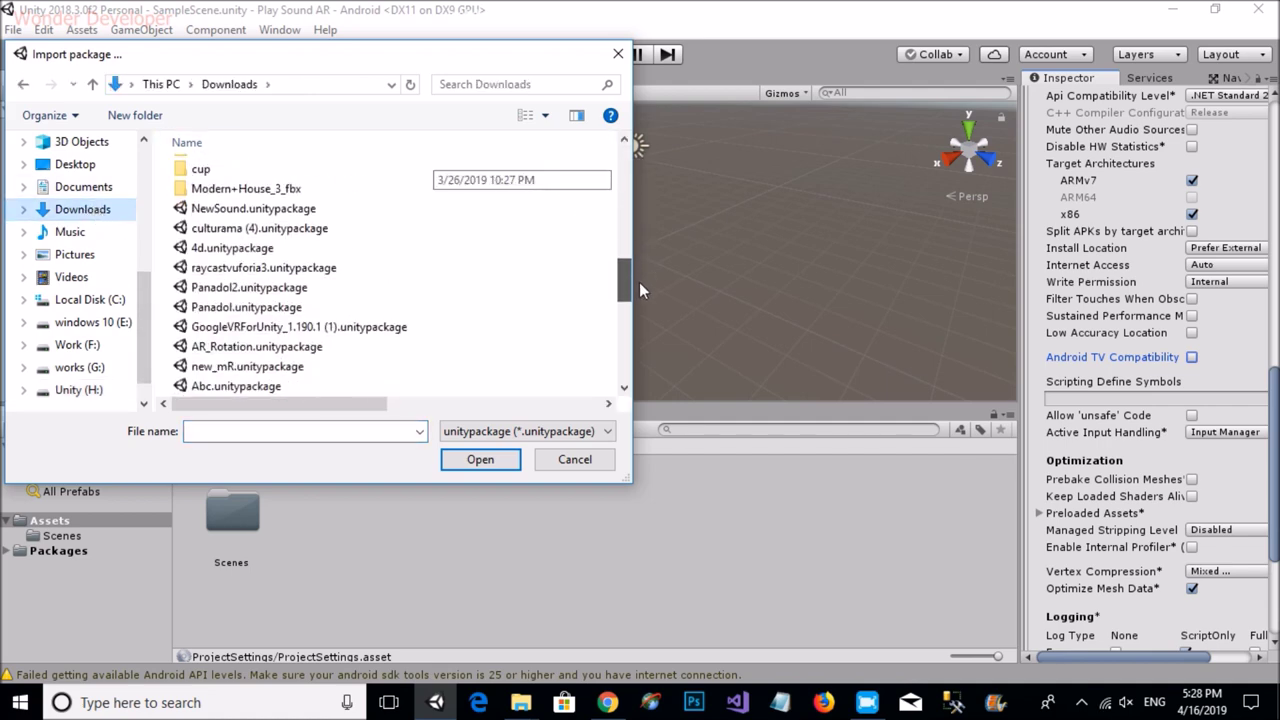
double_click(282, 209)
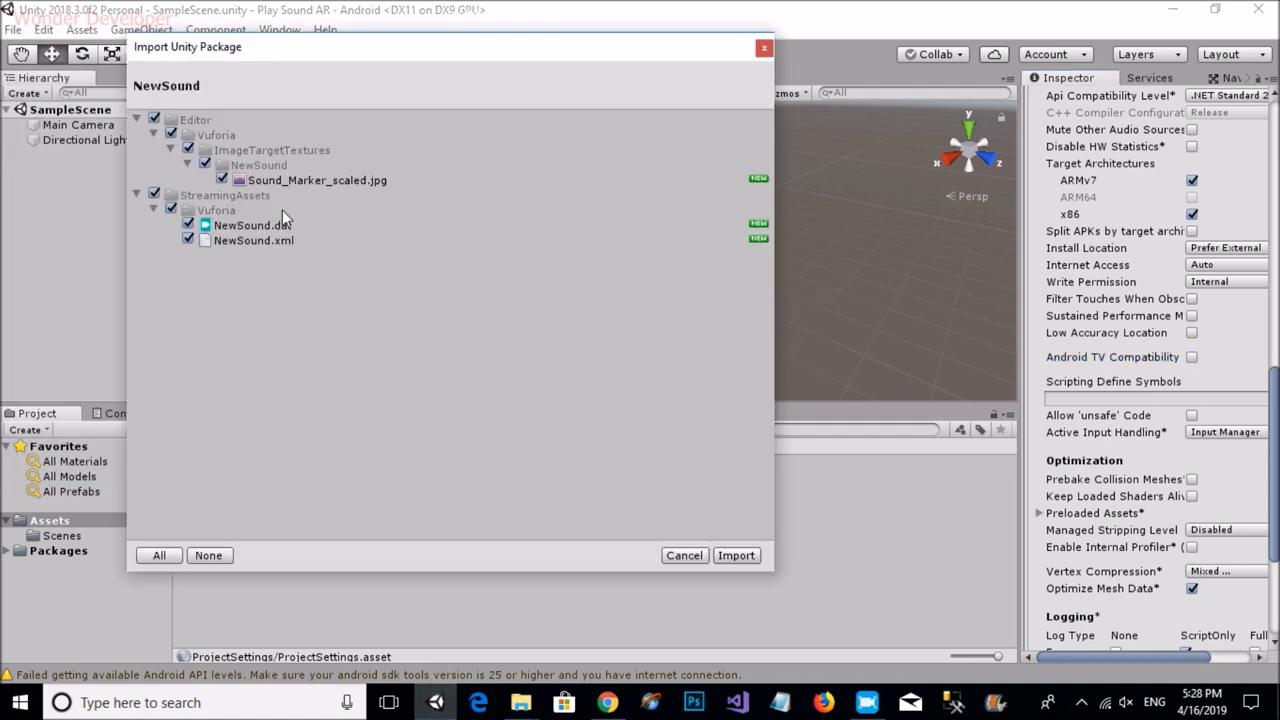
left_click(746, 554)
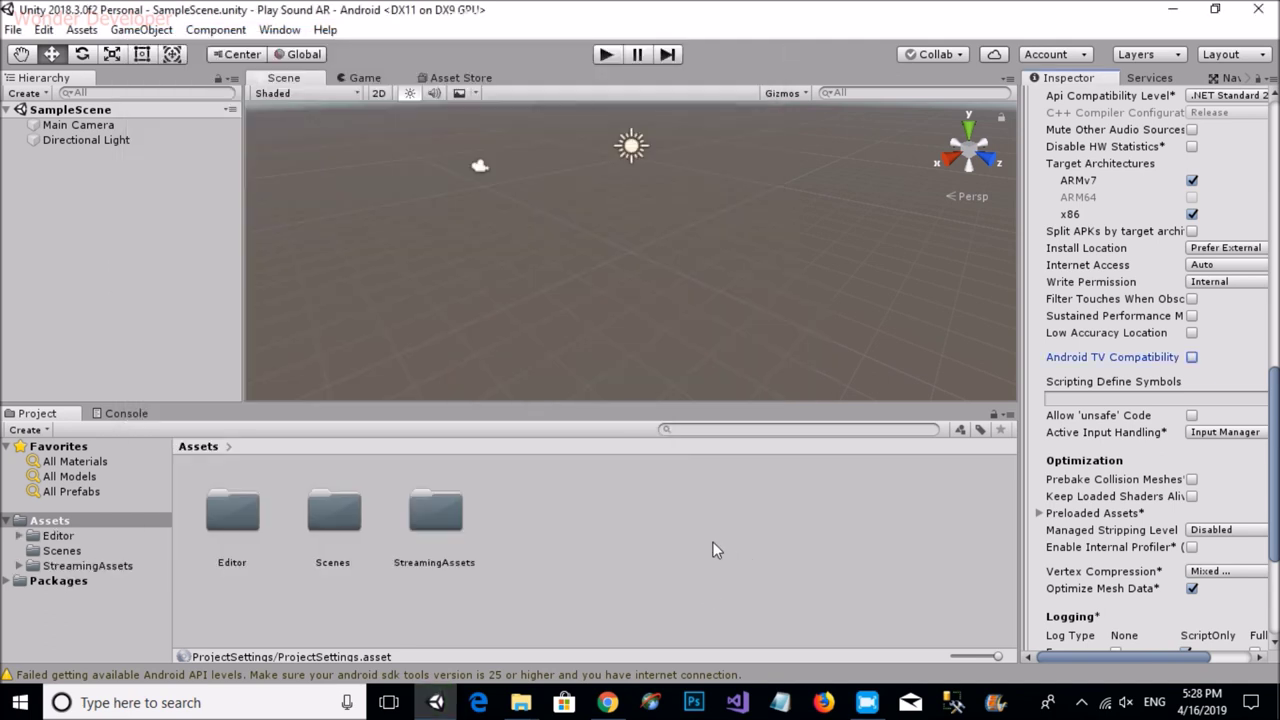
Step: Add a Vuforia Image from the Hierarchy menu and accept importing the Vuforia assets
right_click(121, 246)
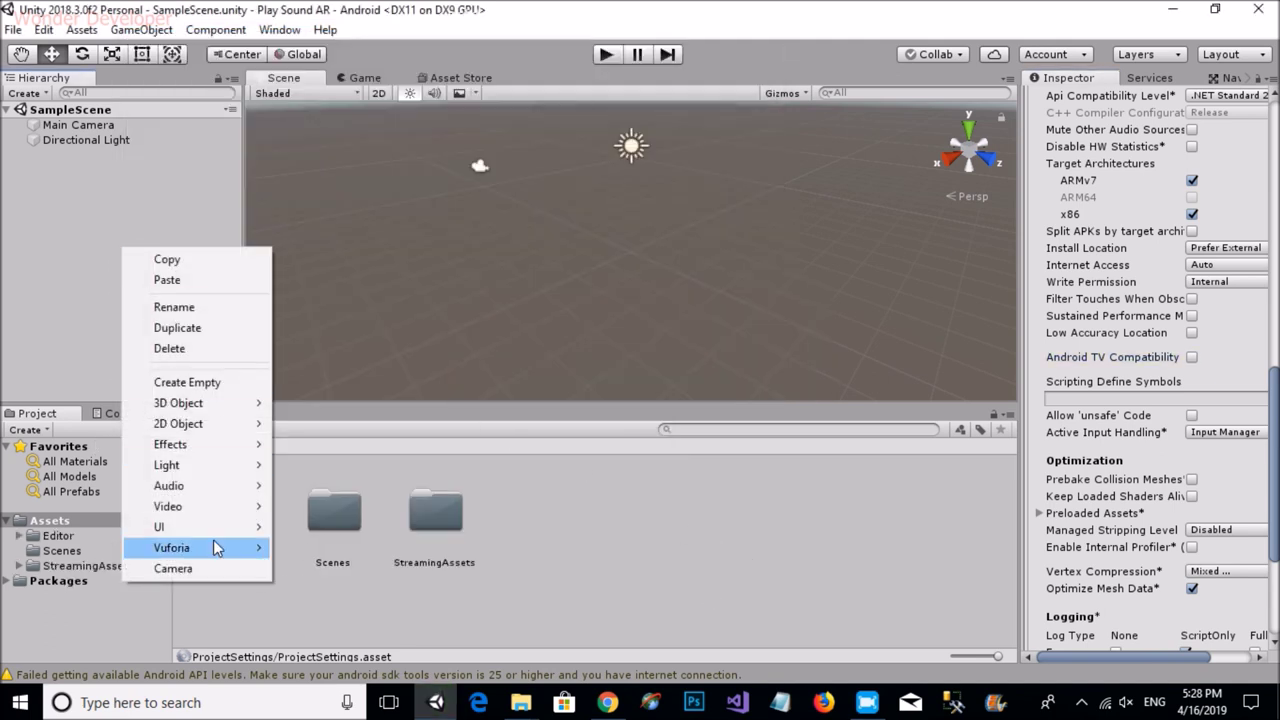
mouse_move(200, 547)
left_click(415, 362)
left_click(686, 383)
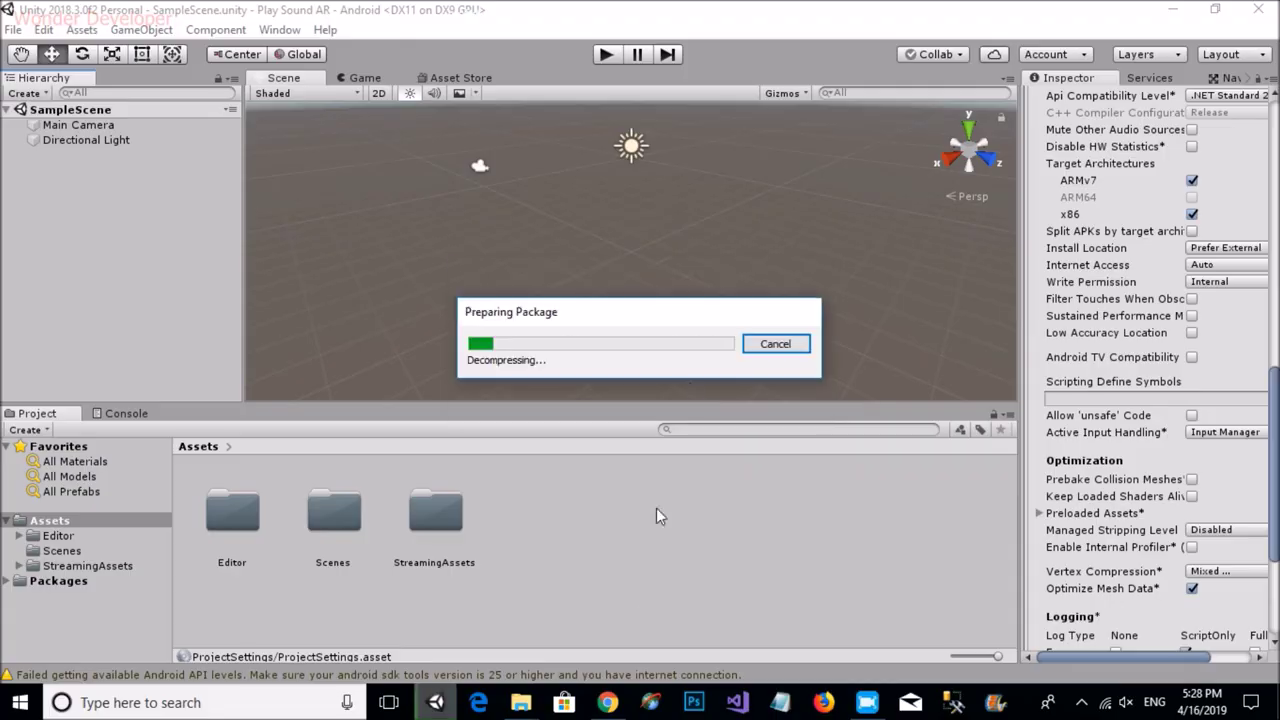
left_click(152, 224)
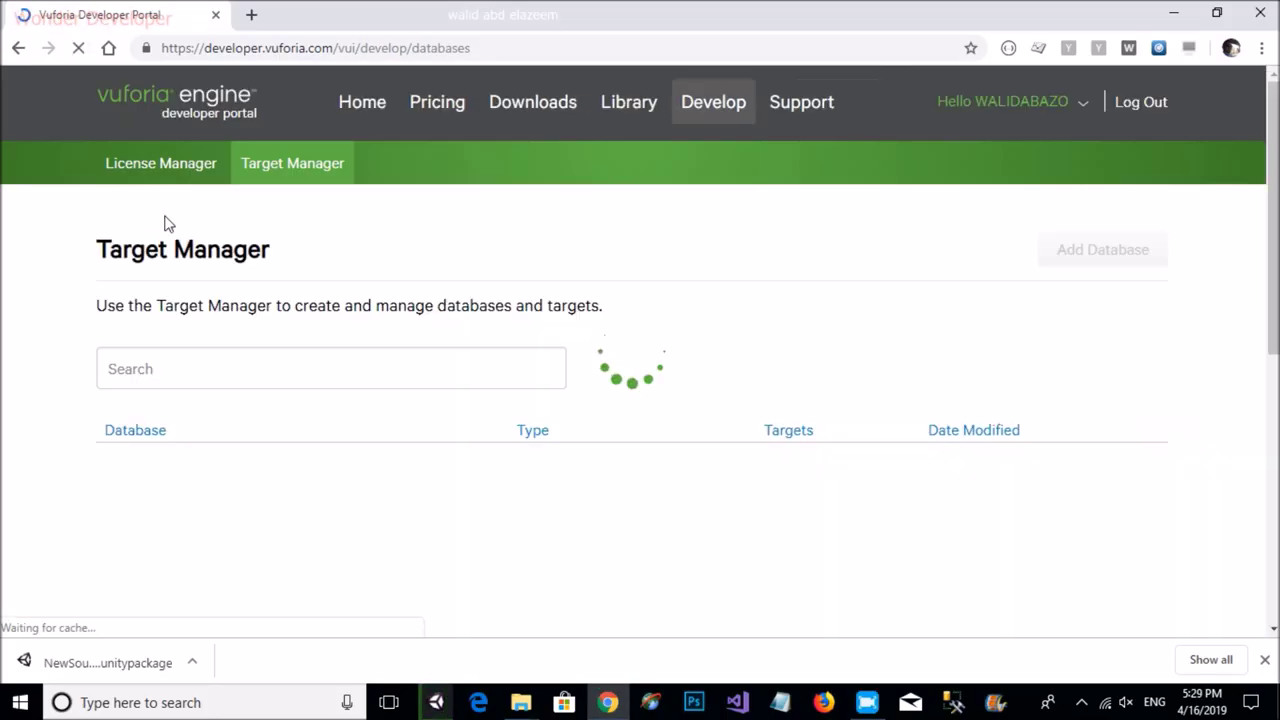
Step: Scroll the target database list and open the AR_books database
scroll(44, 168, "down", 2)
scroll(503, 246, "down", 2)
scroll(154, 490, "down", 2)
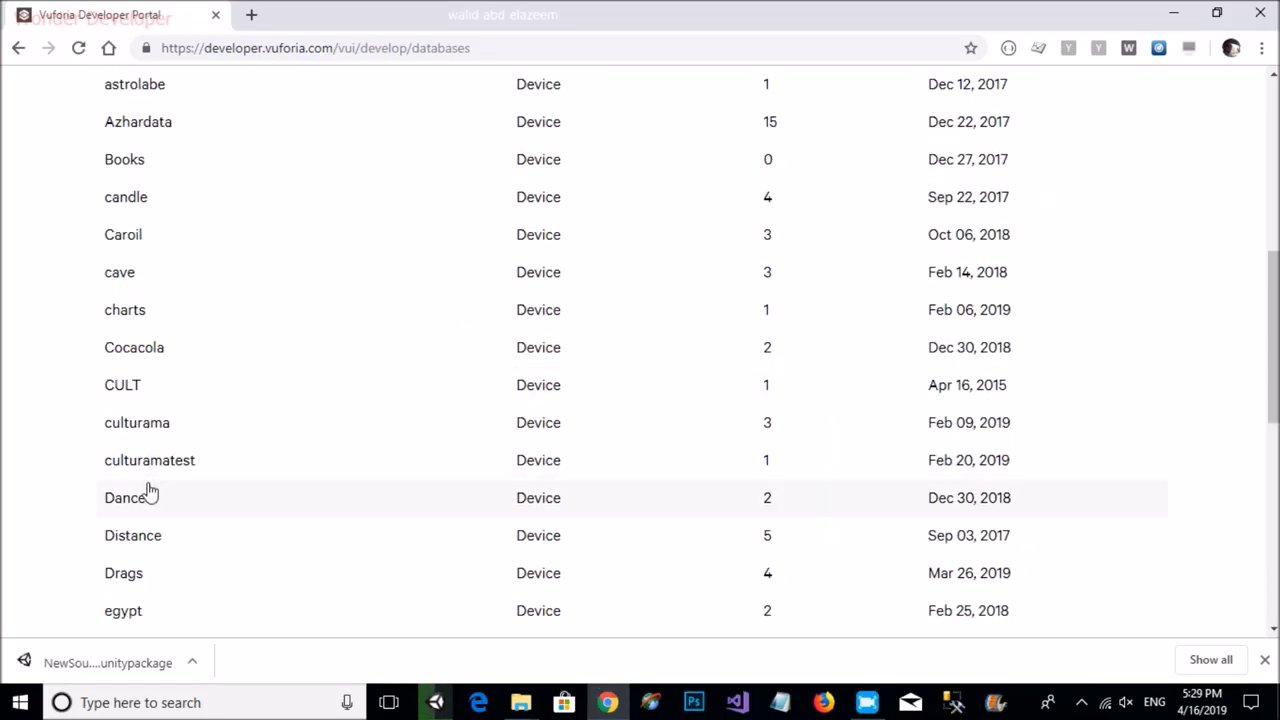
scroll(295, 462, "down", 2)
scroll(231, 322, "up", 3)
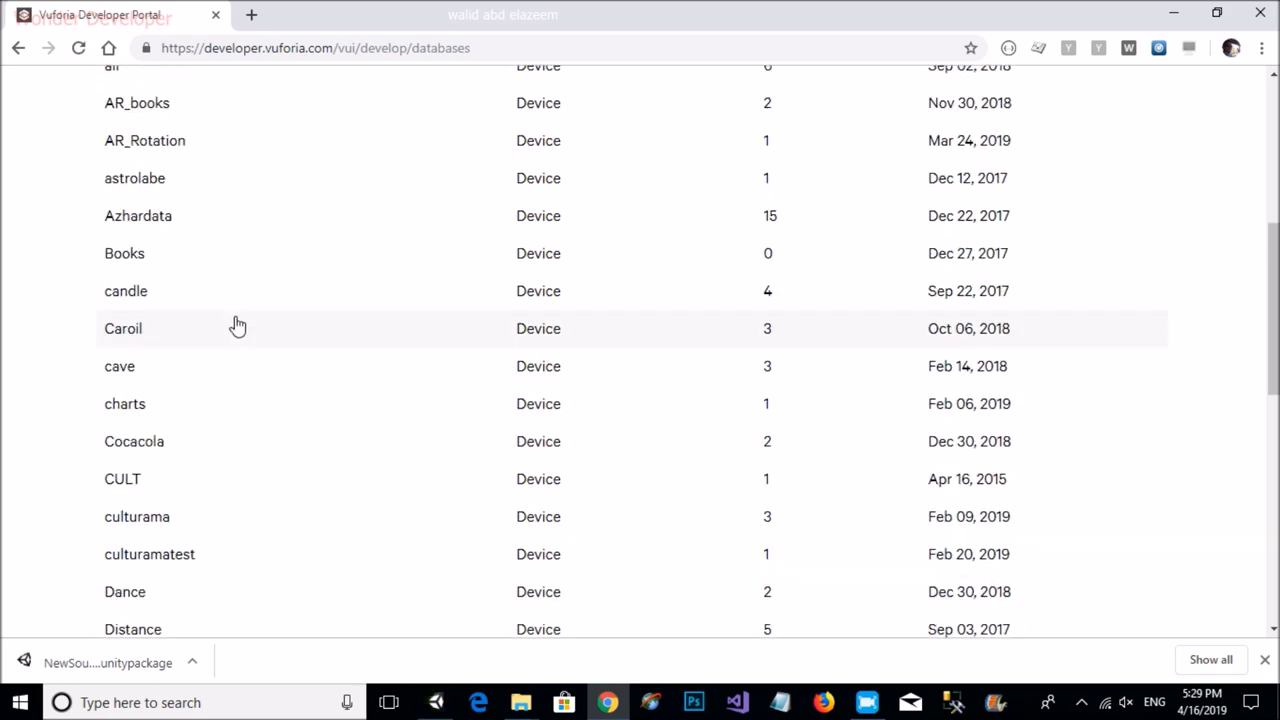
scroll(217, 297, "up", 2)
left_click(211, 291)
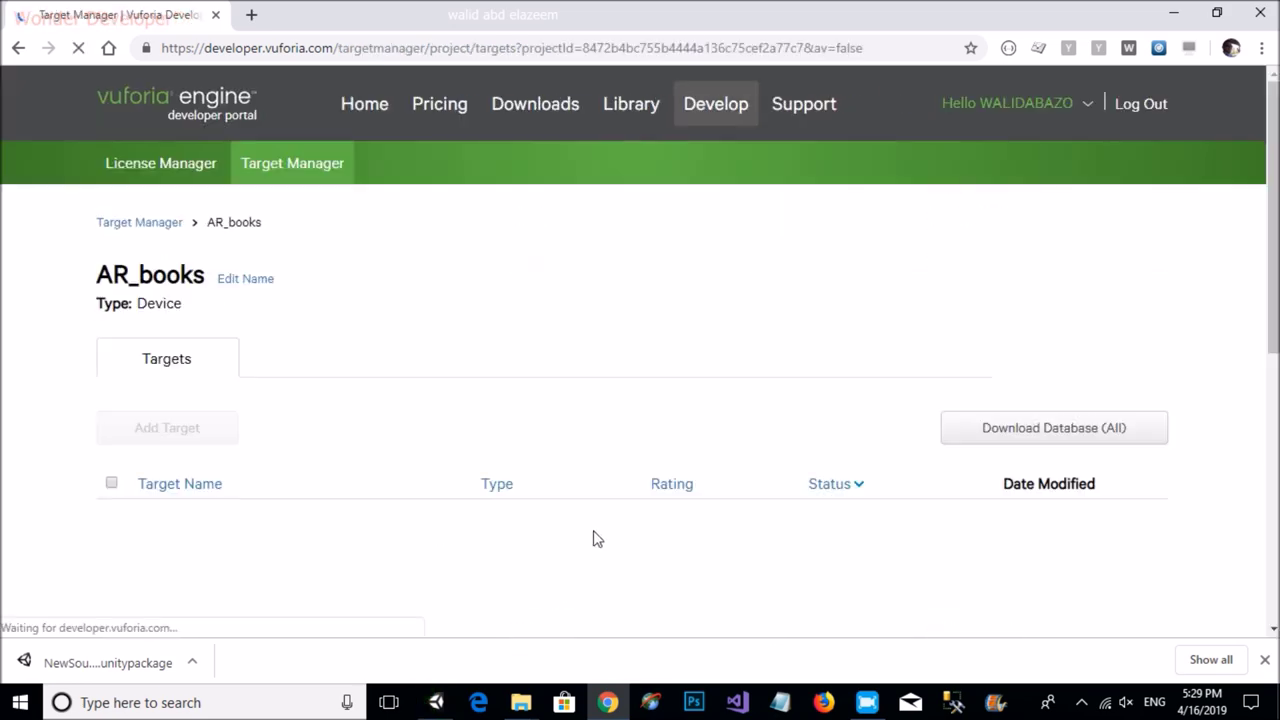
scroll(466, 303, "down", 2)
scroll(466, 303, "up", 2)
Step: Open the Books license in License Manager and copy its license key
left_click(154, 170)
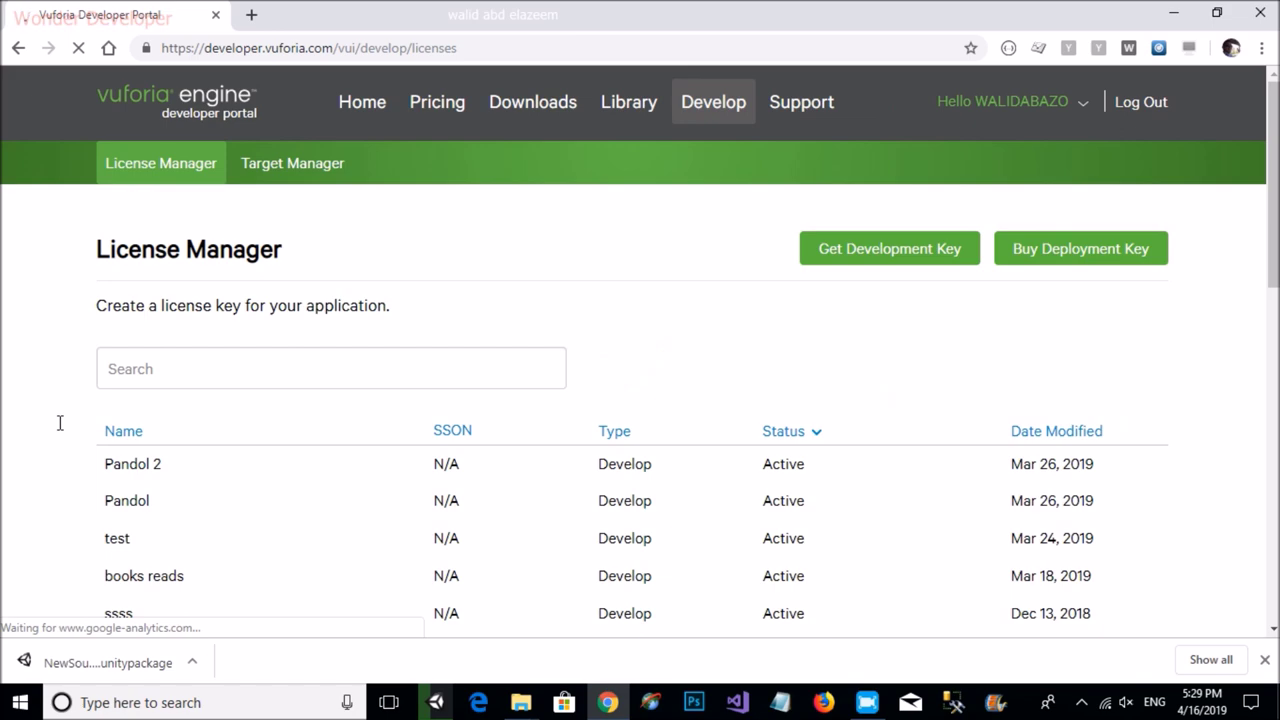
scroll(57, 423, "down", 3)
scroll(66, 426, "down", 2)
left_click(128, 300)
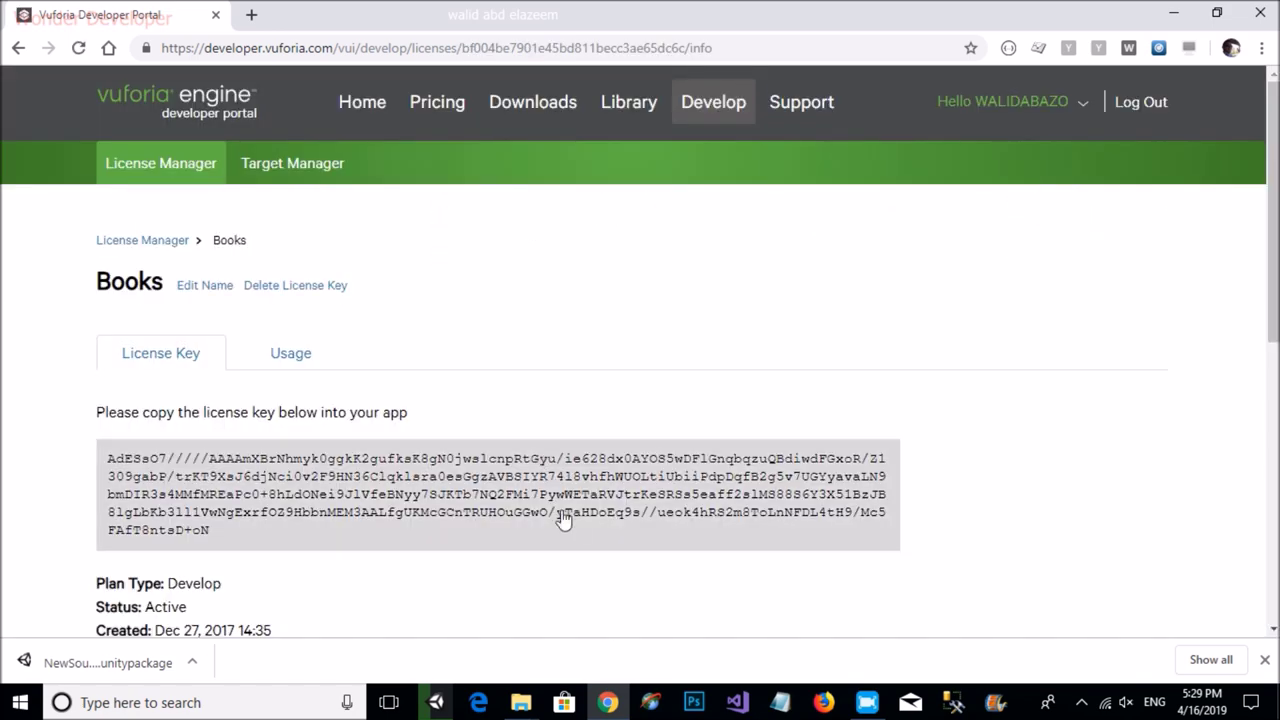
left_click(563, 518)
left_click(441, 706)
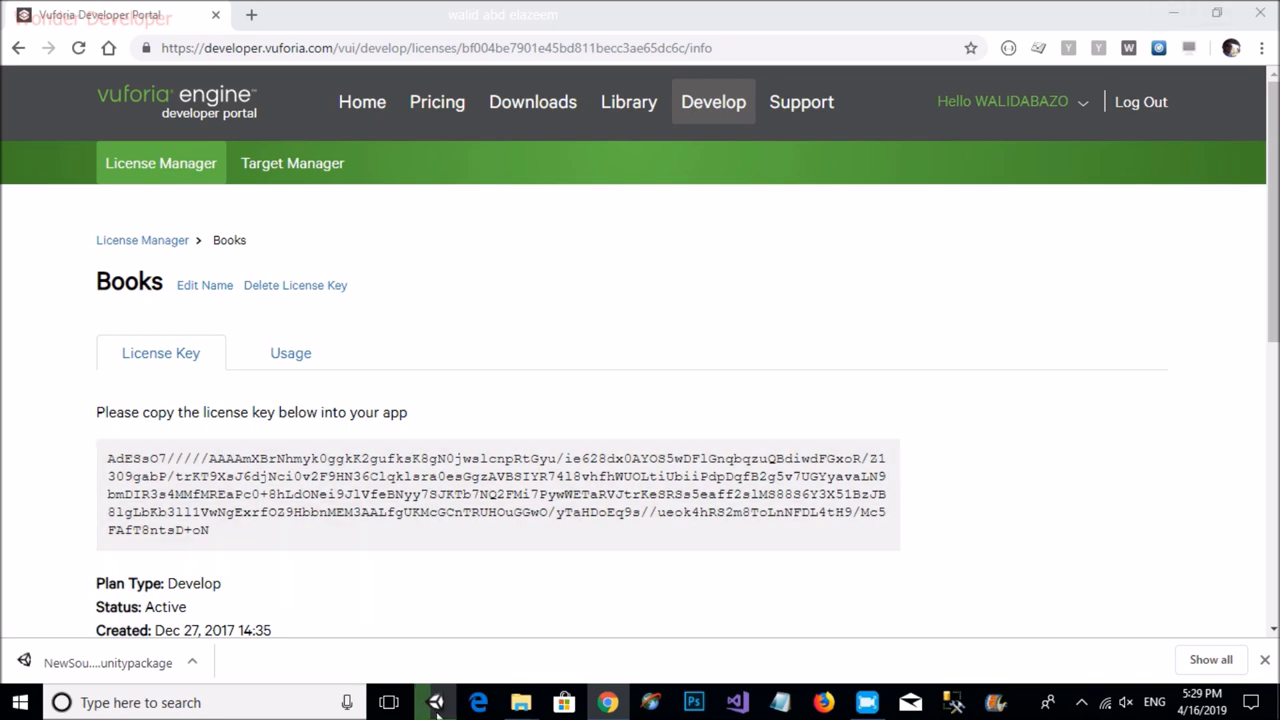
left_click(433, 657)
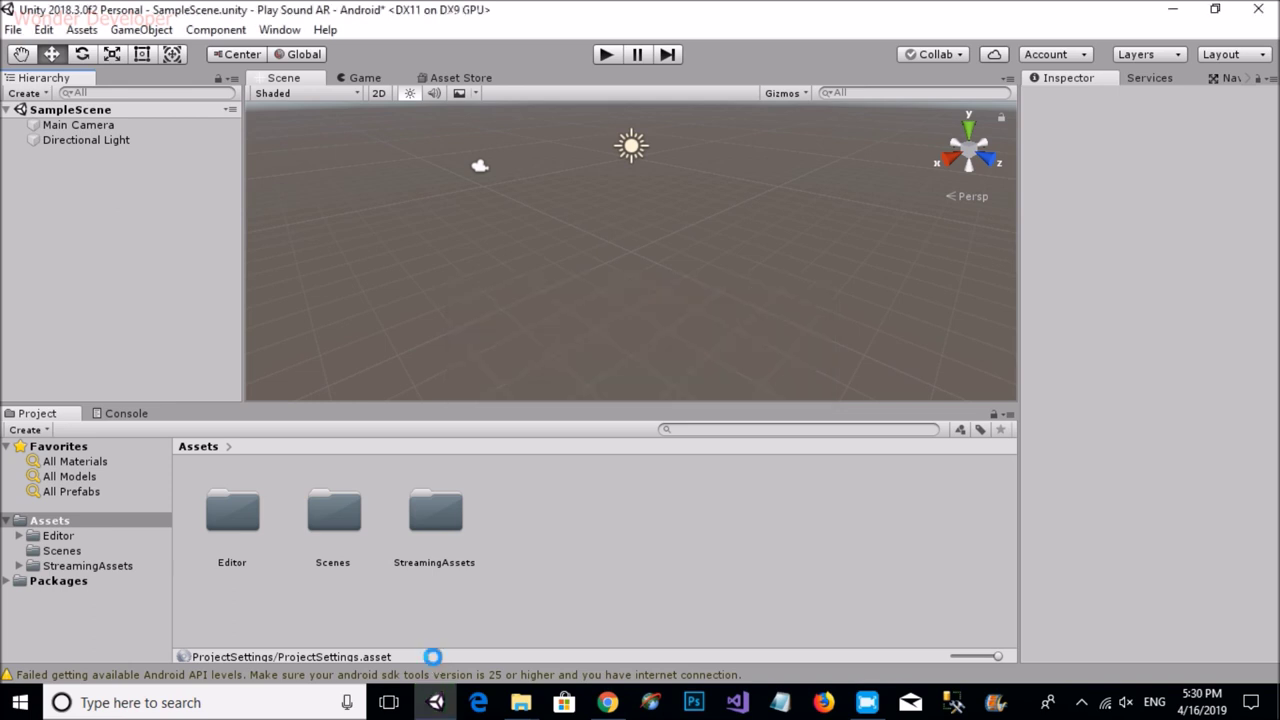
Step: Add a Vuforia Image target, keeping NewSound with Sound_Marker as its database
right_click(97, 271)
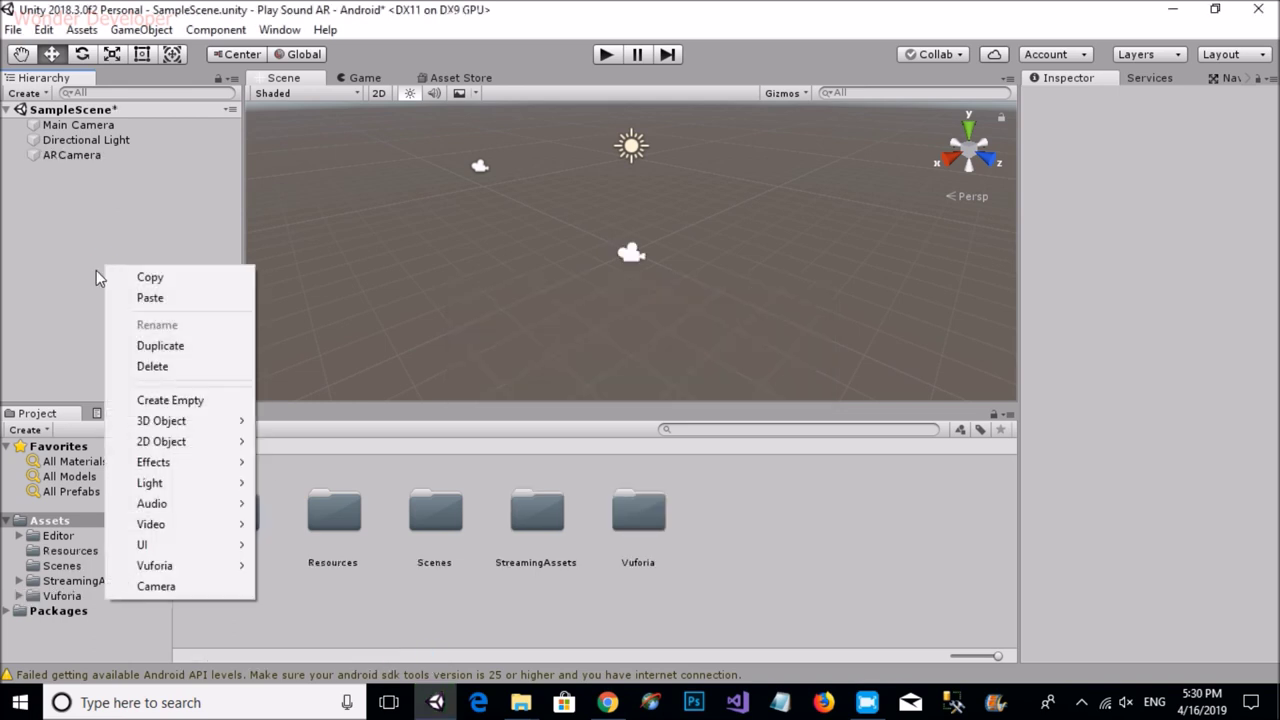
mouse_move(193, 578)
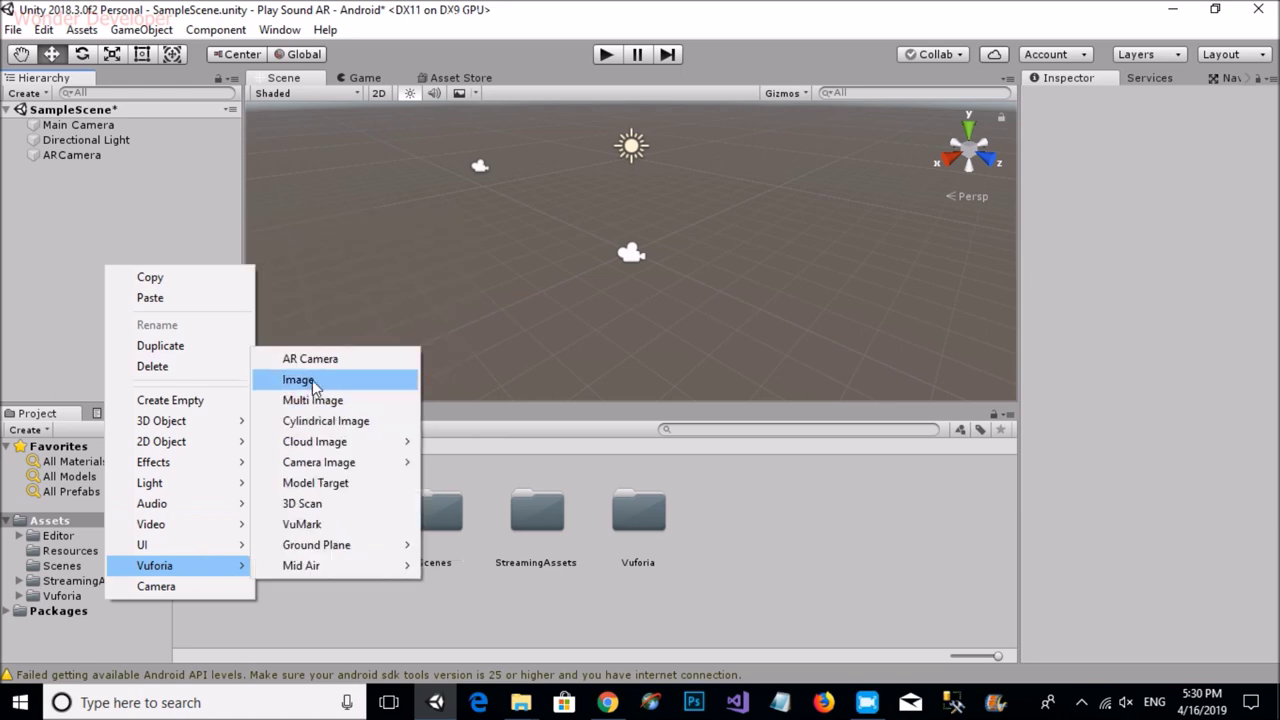
left_click(312, 380)
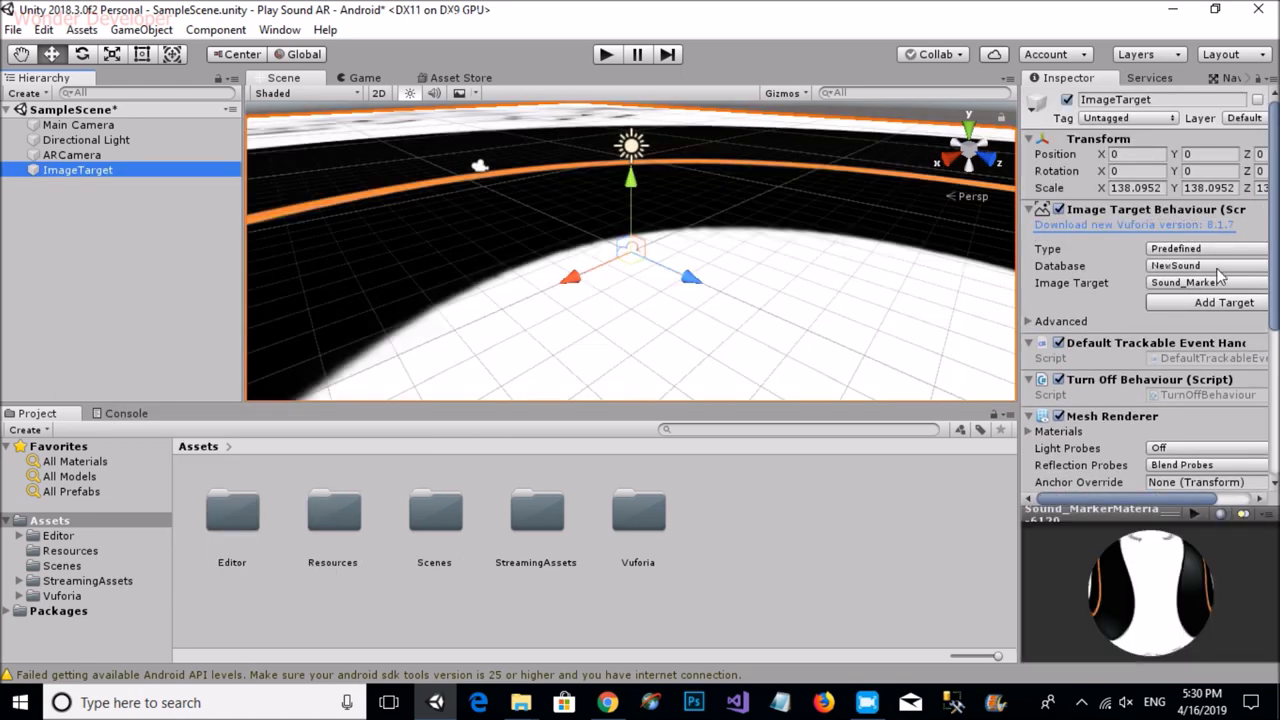
left_click(1210, 266)
left_click(1175, 303)
Step: Zoom and orbit the Scene view to look straight down at the CD image target
right_click_drag(571, 194, 668, 309)
scroll(668, 309, "down", 3)
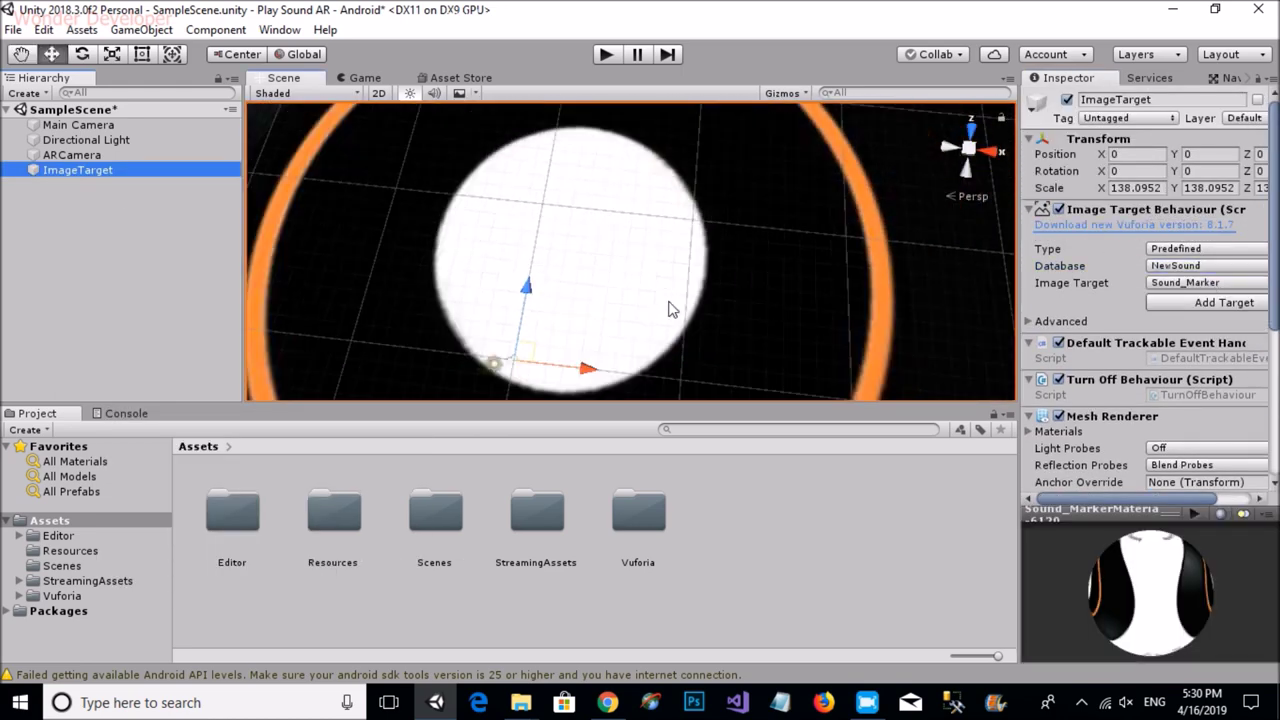
scroll(668, 308, "down", 3)
scroll(680, 286, "down", 3)
scroll(654, 277, "down", 2)
left_click_drag(500, 272, 564, 203, "alt")
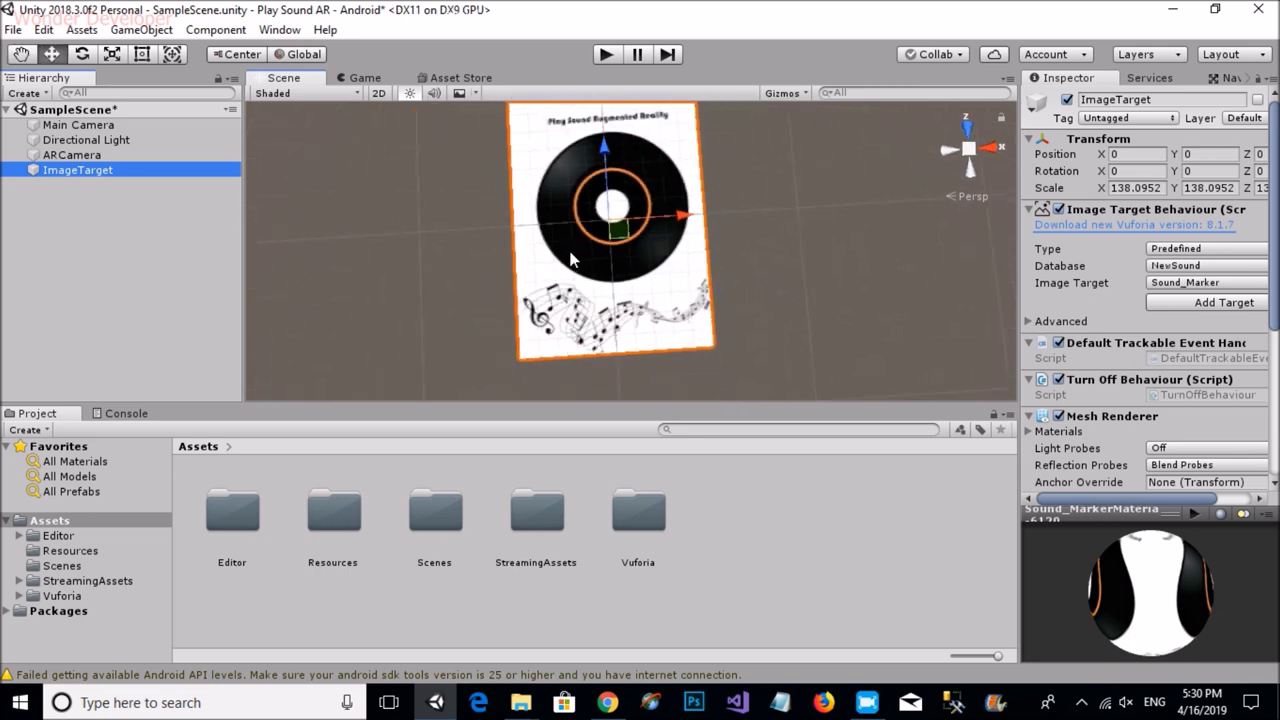
Step: Create an Assets folder named 'models 3d' and open it
right_click(40, 522)
mouse_move(219, 78)
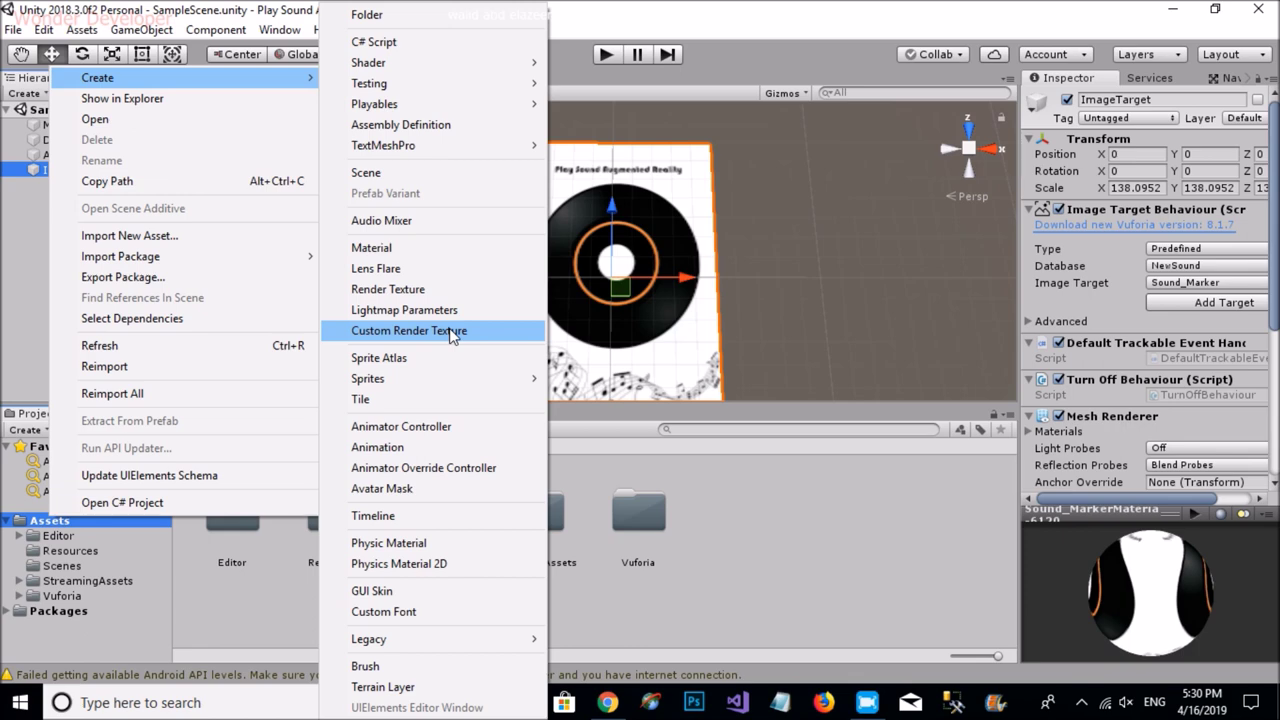
left_click(367, 14)
type("models 3")
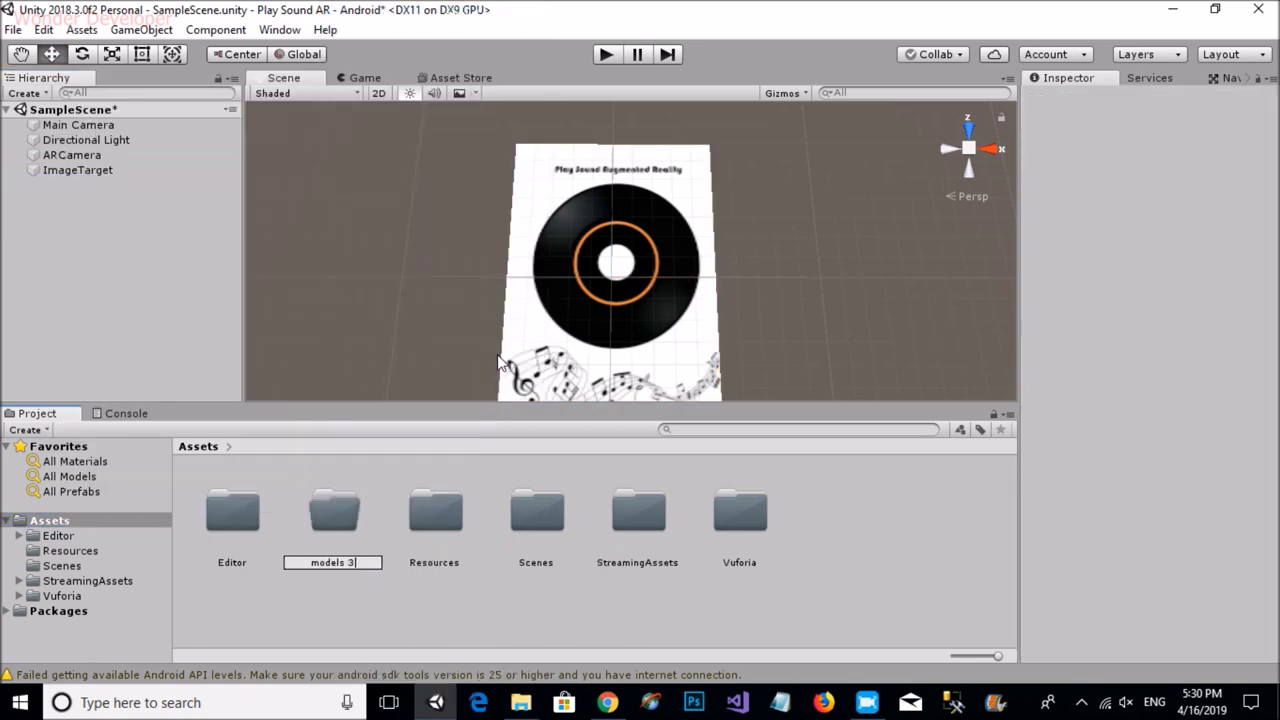
type("d")
key("Return")
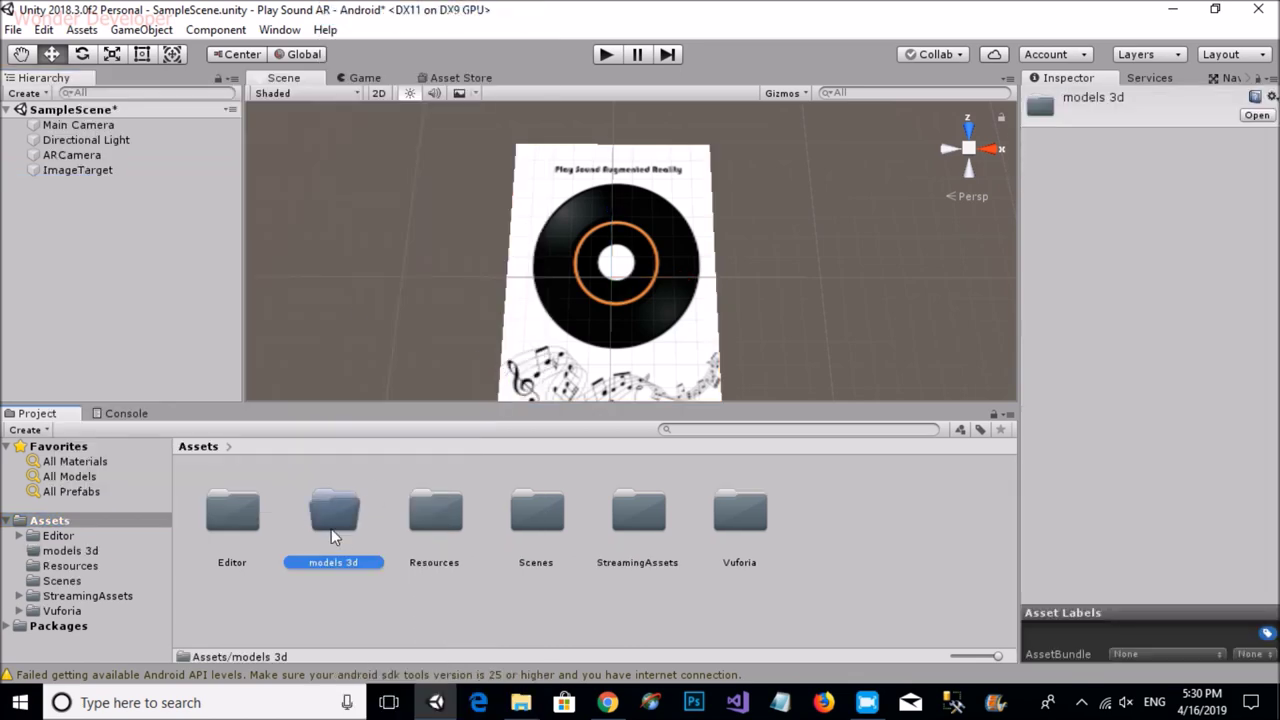
double_click(331, 528)
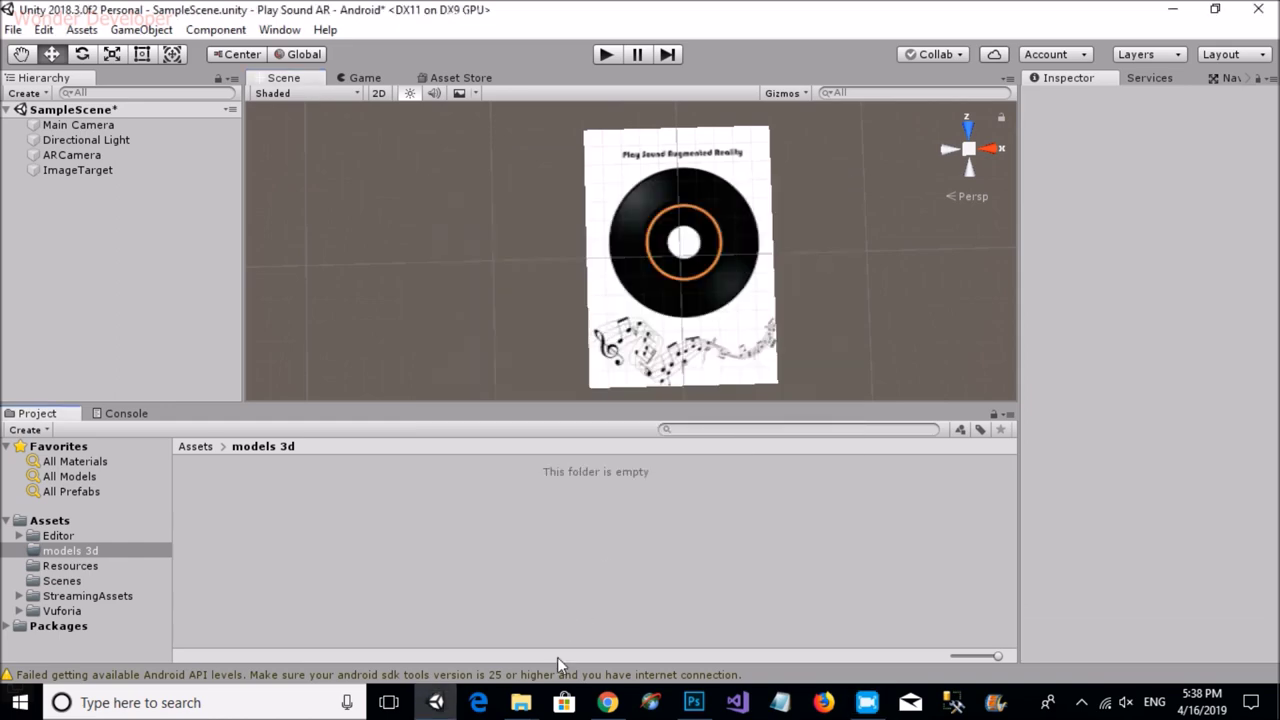
Step: Copy the Cd model folder from Explorer into models 3d
mouse_move(520, 700)
left_click(700, 620)
left_click(160, 153)
left_click_drag(199, 209, 412, 608)
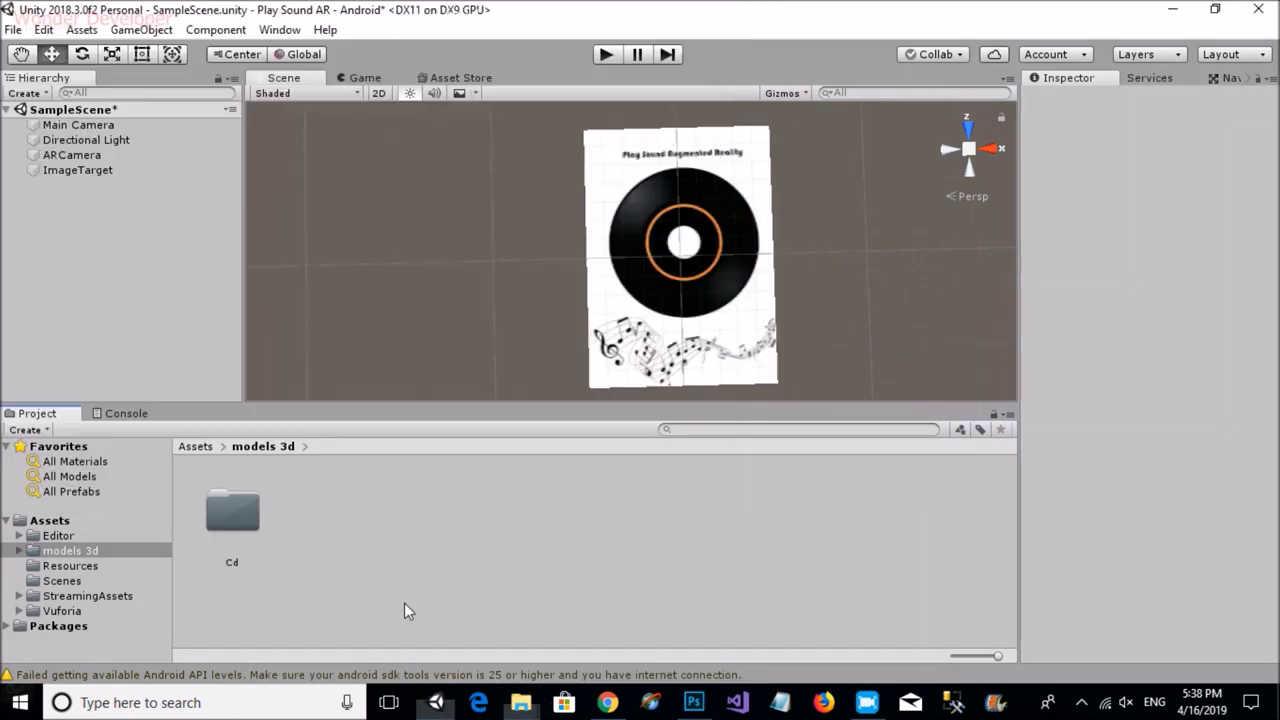
Step: Parent SimpleCd to ImageTarget and set its position to 0, 0, 0
left_click_drag(307, 430, 80, 170)
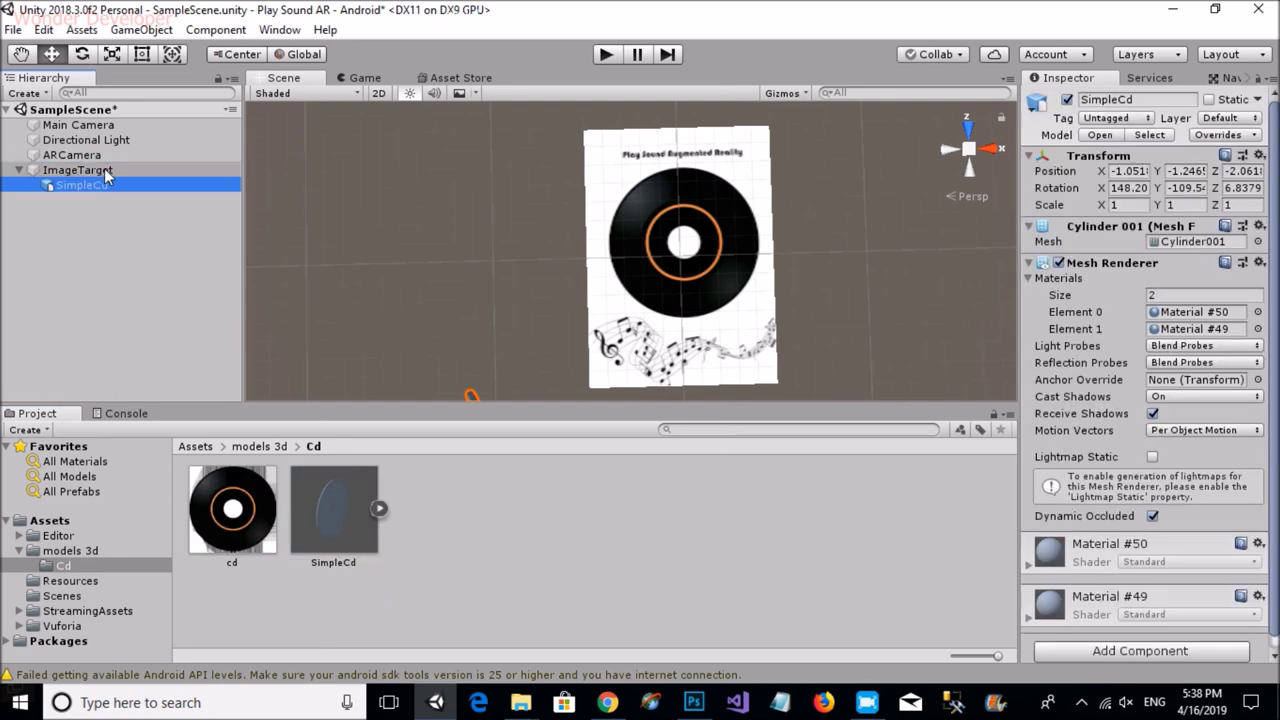
left_click(1125, 171)
type("0")
key("Tab")
type("0")
key("Tab")
type("0")
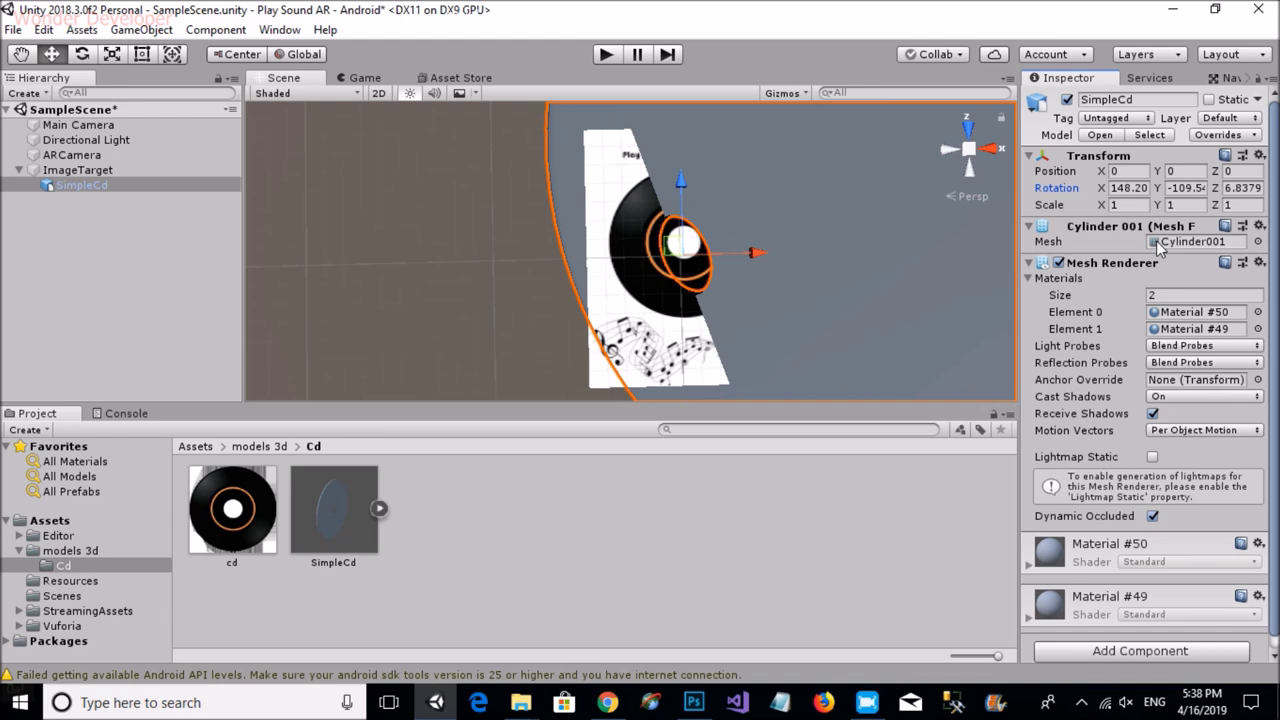
Step: Set SimpleCd's rotation to 90, 0, 0 and its scale to 0.26
left_click(1125, 186)
type("90")
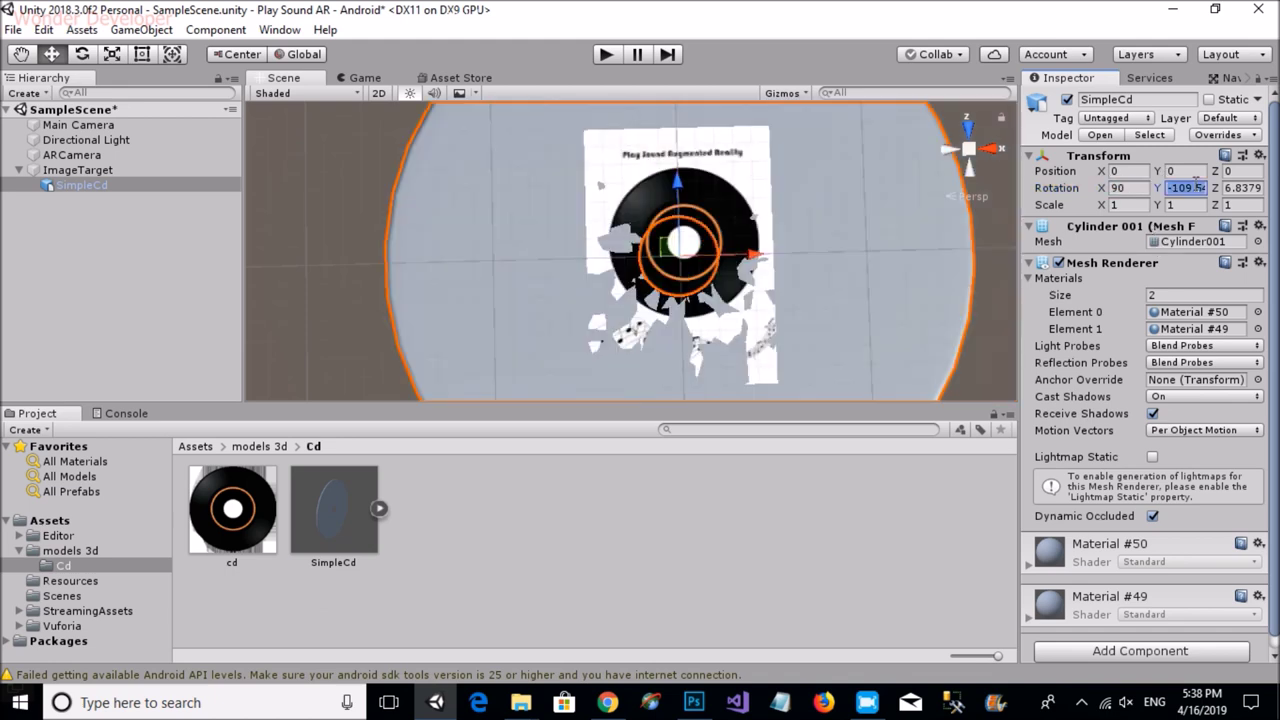
type("0")
key("Tab")
type("0")
left_click(1146, 204)
type("26")
key("Tab")
type(".26")
key("Return")
Step: Raise SimpleCd 0.1 and nudge it to centre over the printed disc
mouse_move(730, 244)
left_mouse_down()
mouse_move(727, 228)
mouse_move(766, 250)
left_mouse_up()
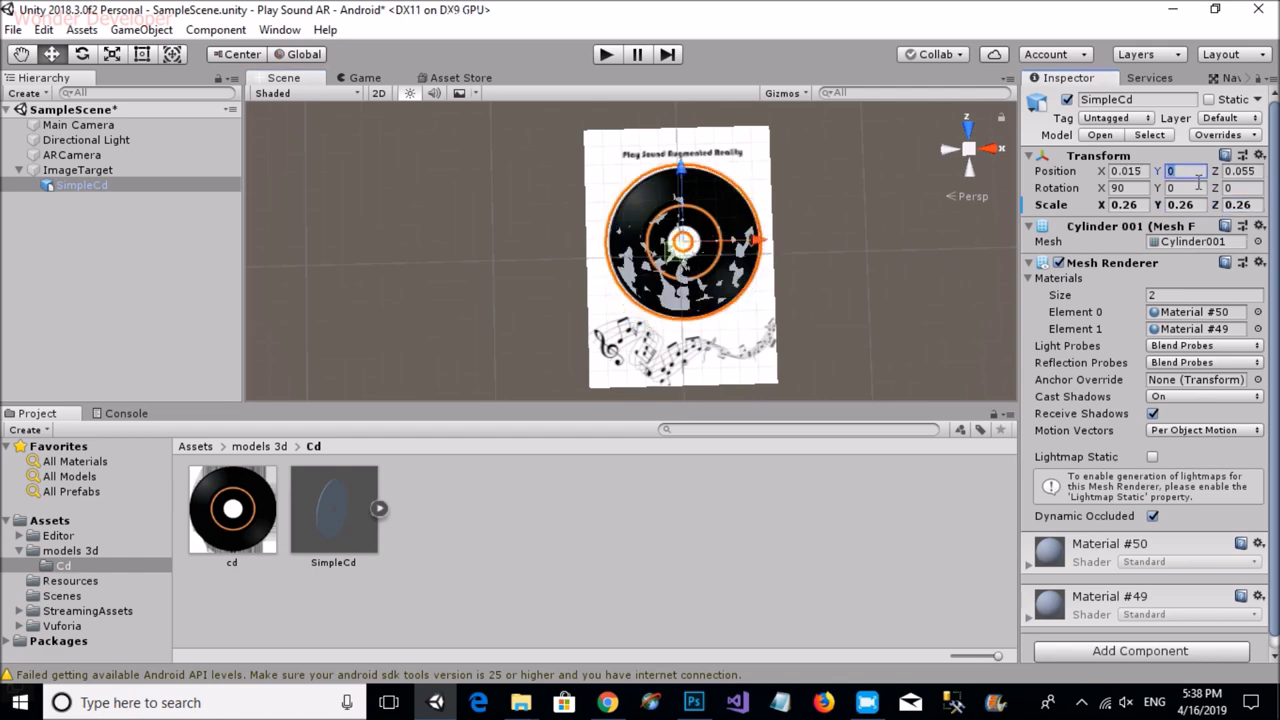
type("1")
left_click(729, 251)
left_click(749, 237)
left_click_drag(749, 237, 742, 238)
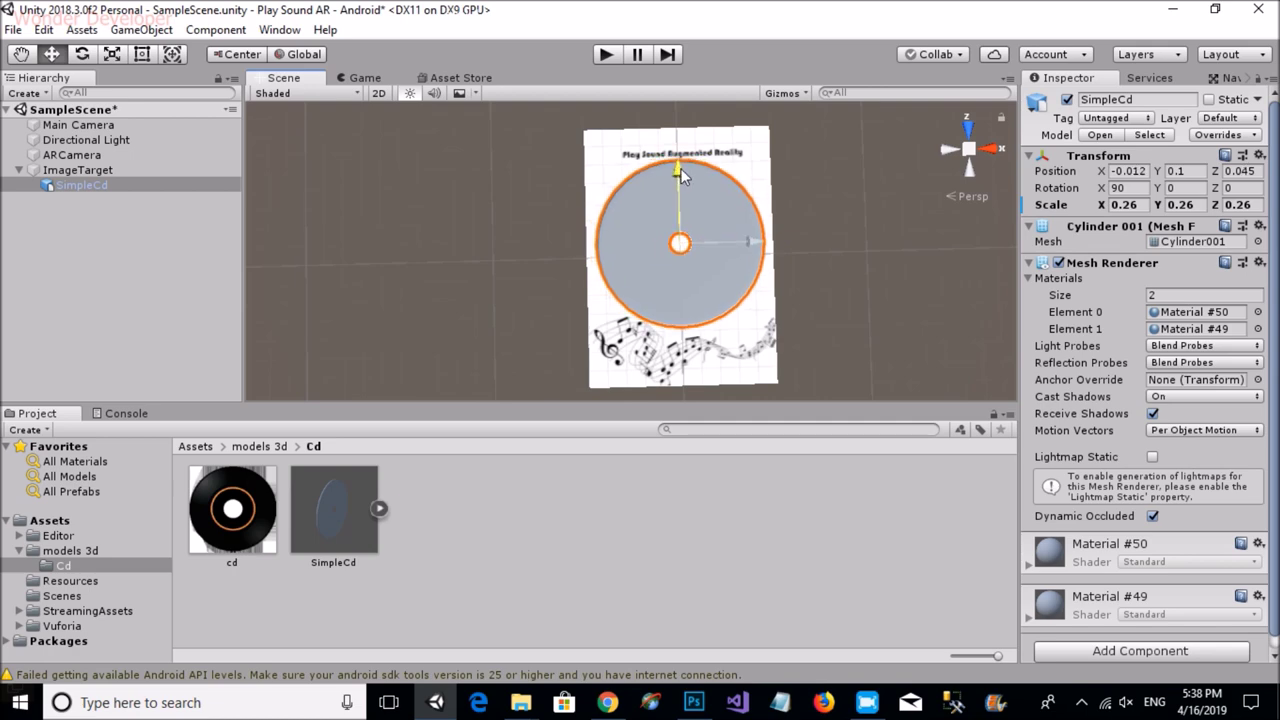
left_click(795, 244)
left_click(691, 214)
Step: Create a cd_m material in the Cd folder with the cd image as its albedo
right_click(463, 589)
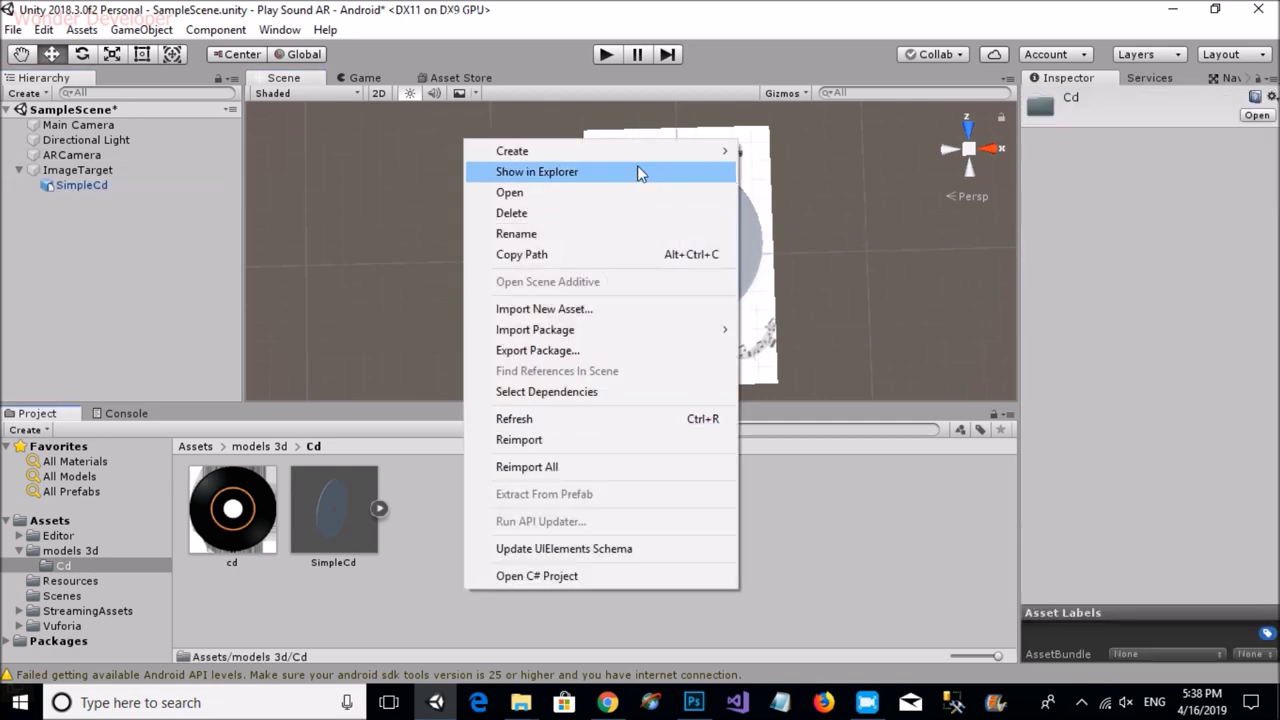
mouse_move(639, 156)
left_click(810, 248)
type("cd_m")
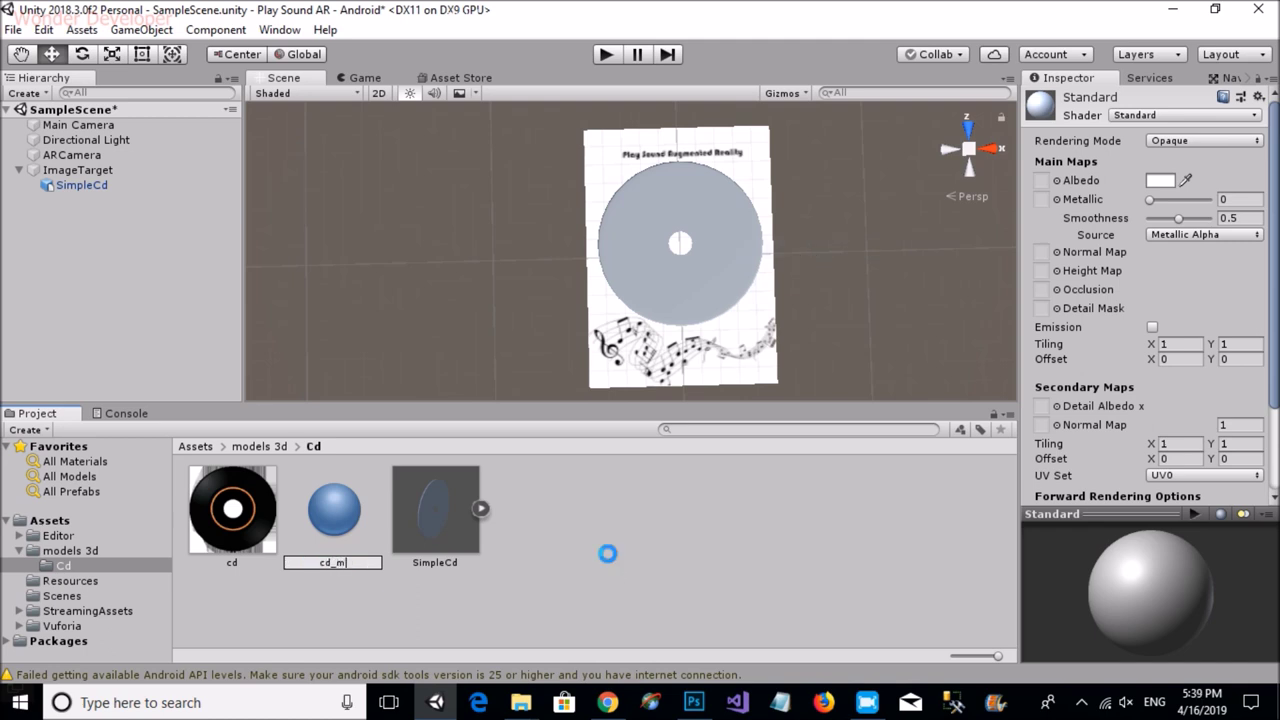
left_click_drag(250, 512, 1041, 181)
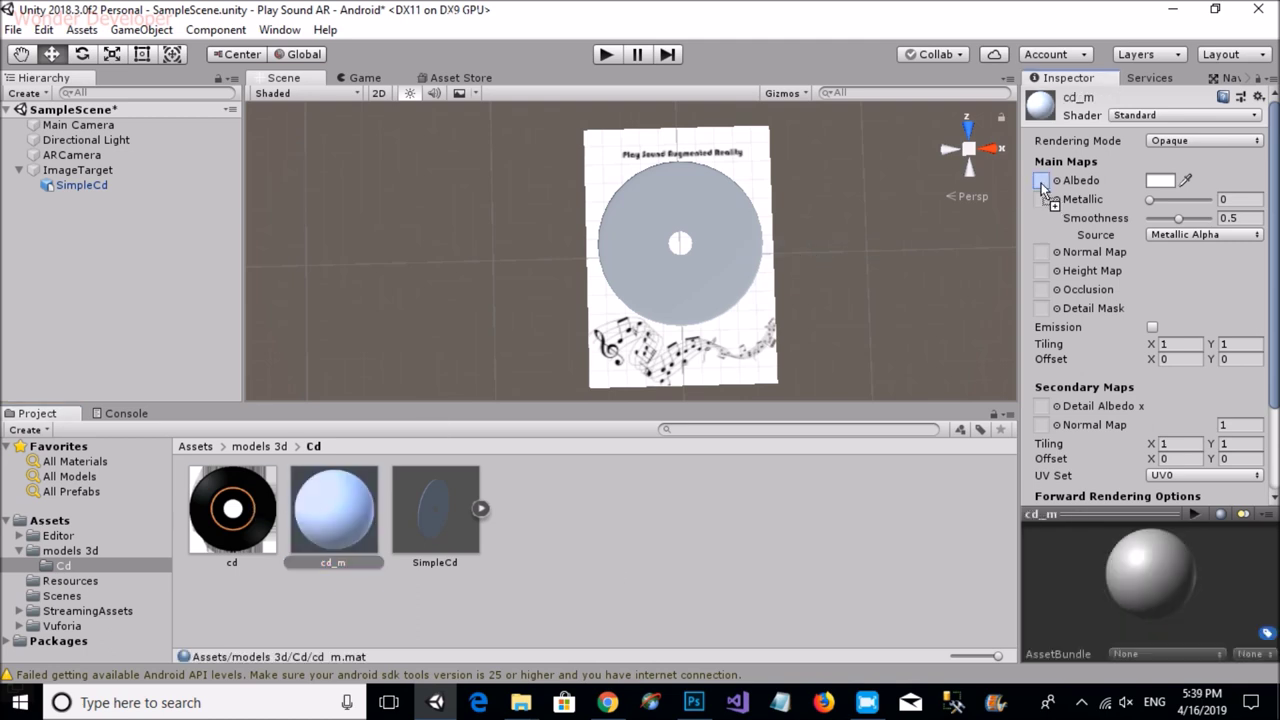
Step: Set the cd image's texture type to Sprite (2D and UI) and apply
left_click(262, 521)
left_click(1243, 149)
left_click(1171, 229)
scroll(1230, 400, "down", 3)
left_click(1243, 488)
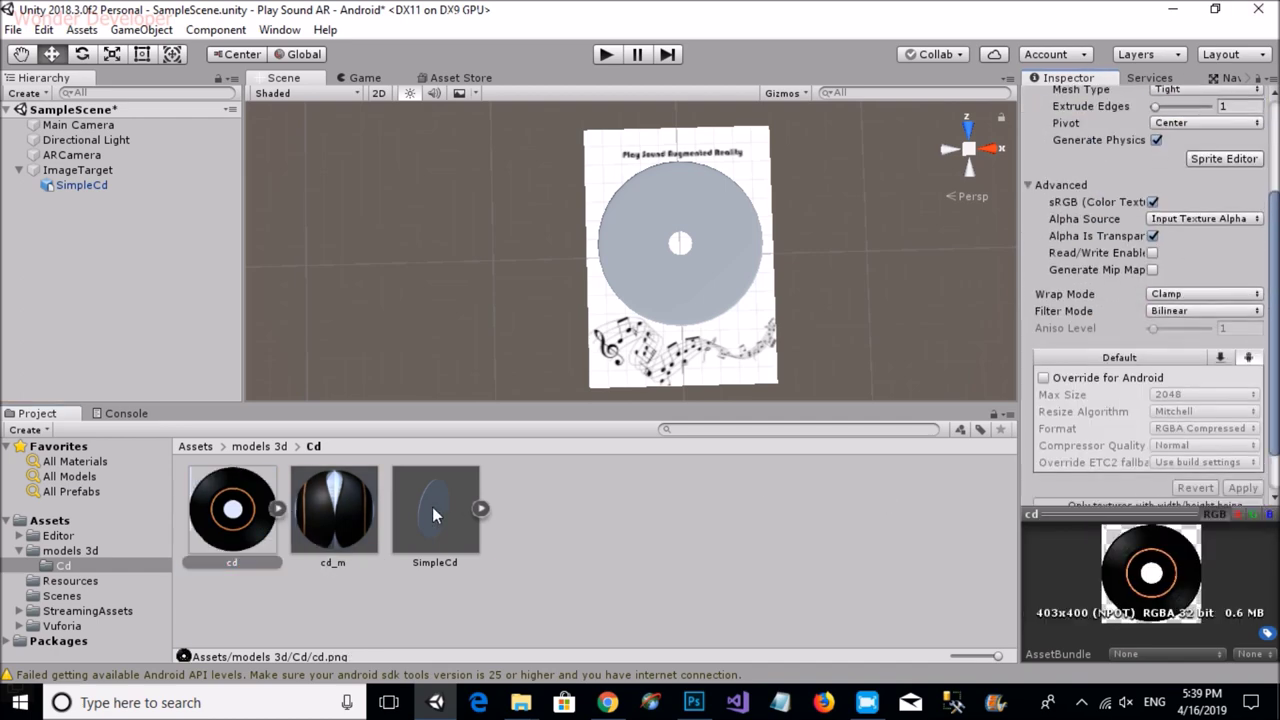
Step: Assign cd_m to both of SimpleCd's Mesh Renderer material slots
left_click(333, 510)
left_click(81, 185)
left_click_drag(335, 508, 1196, 315)
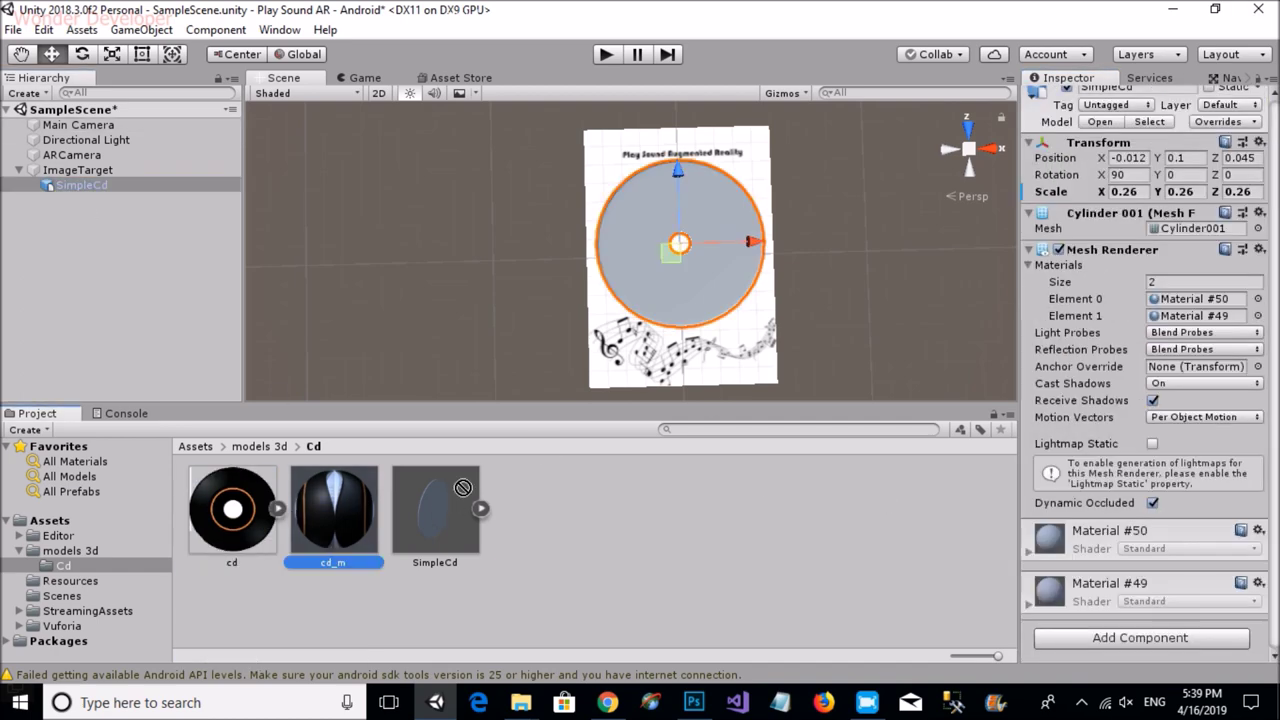
mouse_move(335, 508)
left_mouse_down()
mouse_move(777, 394)
mouse_move(690, 250)
left_mouse_up()
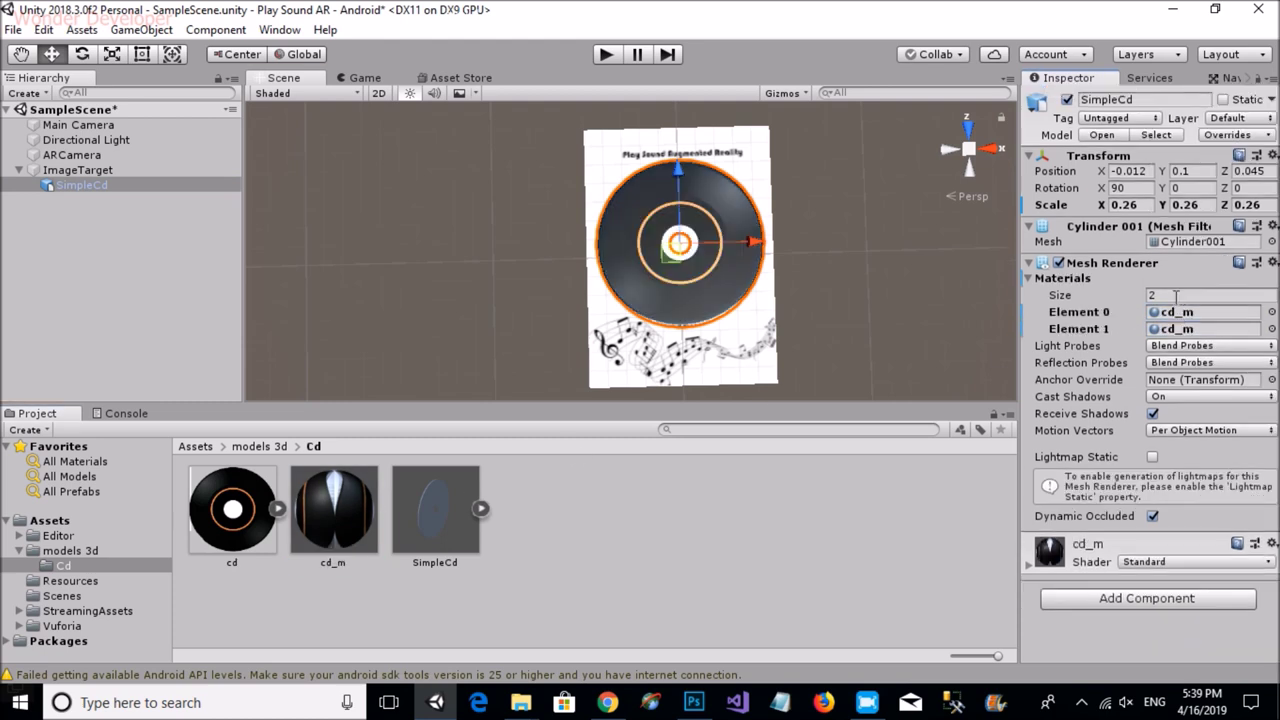
left_click(912, 291)
left_click(279, 29)
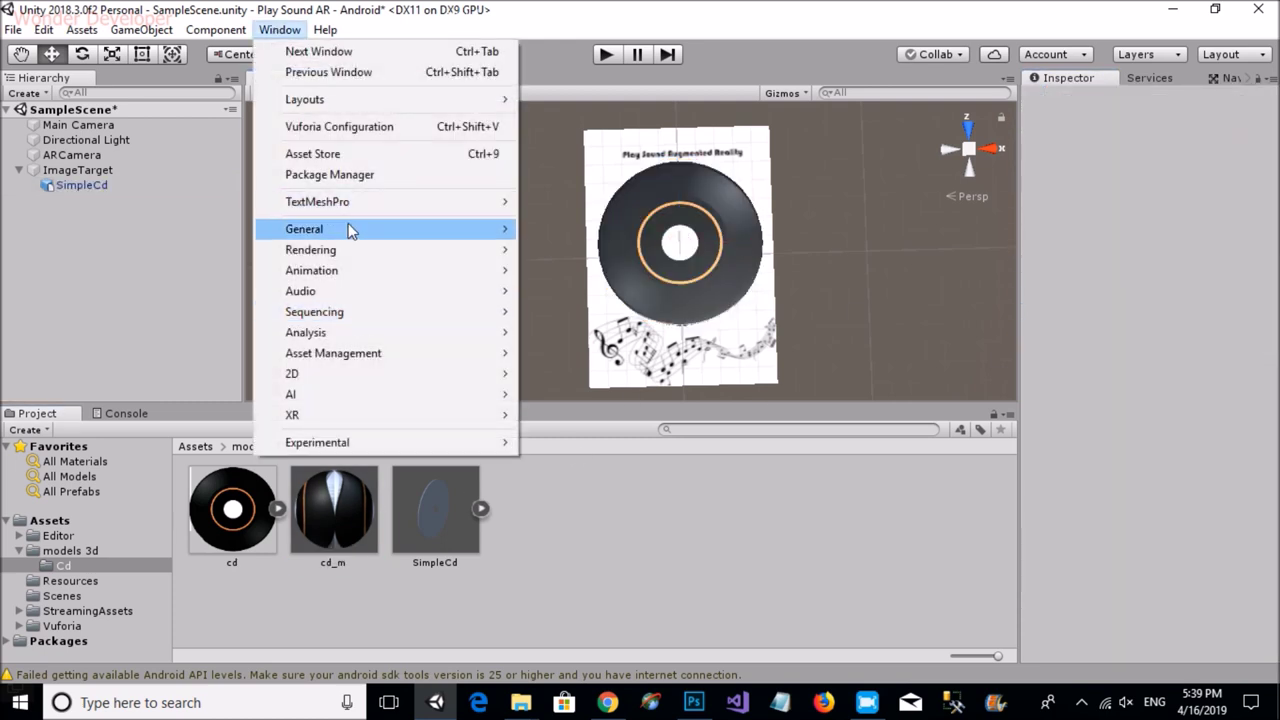
Step: Open and dock the Animation window, then create a cd_an clip for SimpleCd
mouse_move(420, 266)
left_click(575, 266)
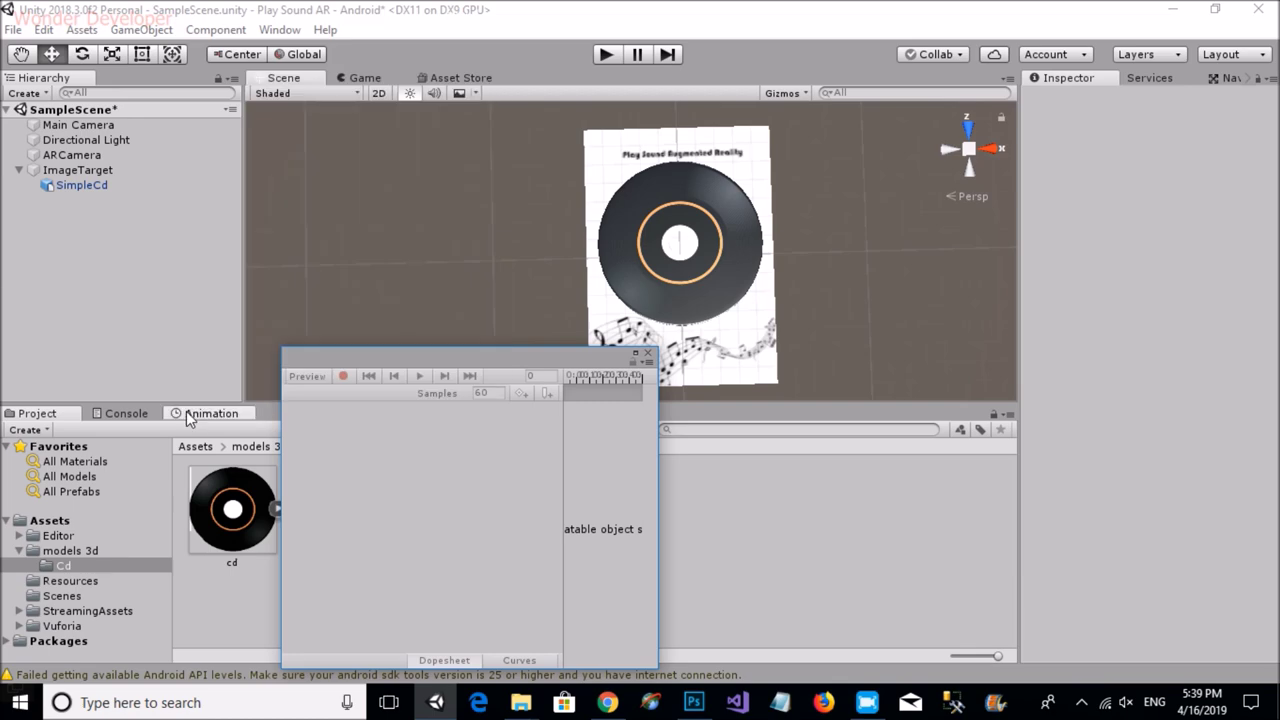
left_click_drag(328, 361, 215, 413)
left_click(81, 185)
left_click(640, 572)
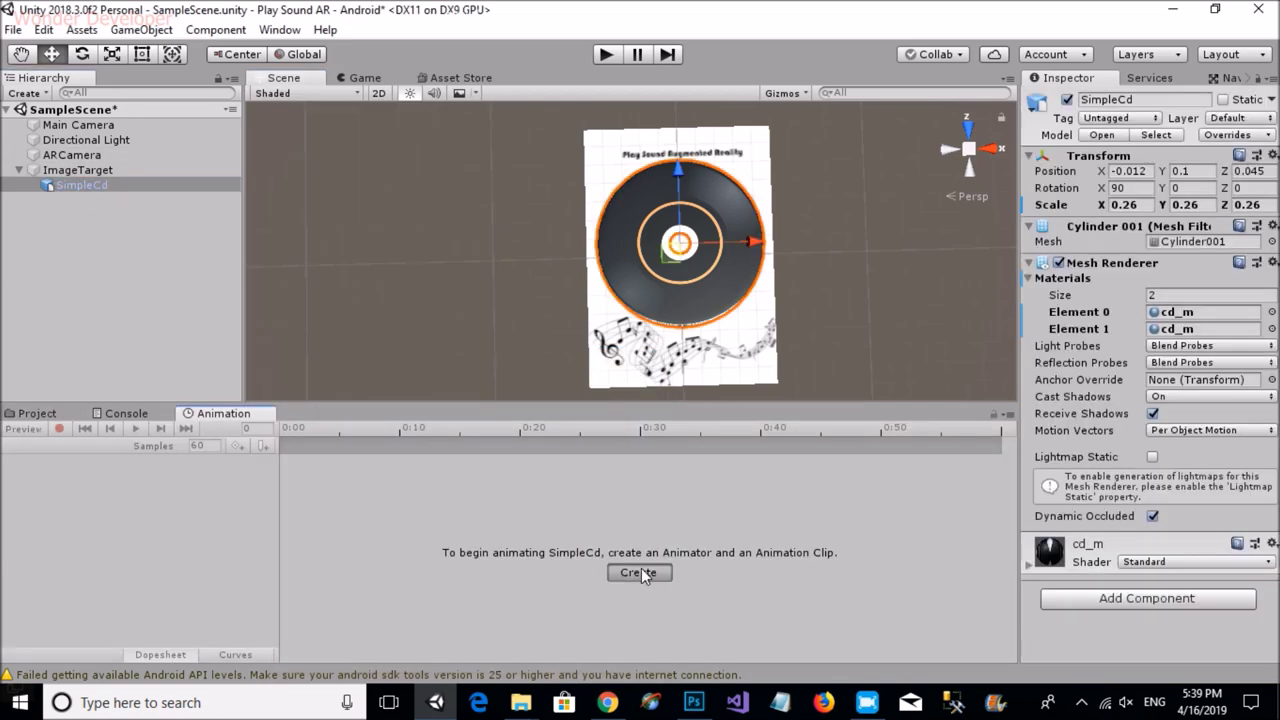
type("cd_an")
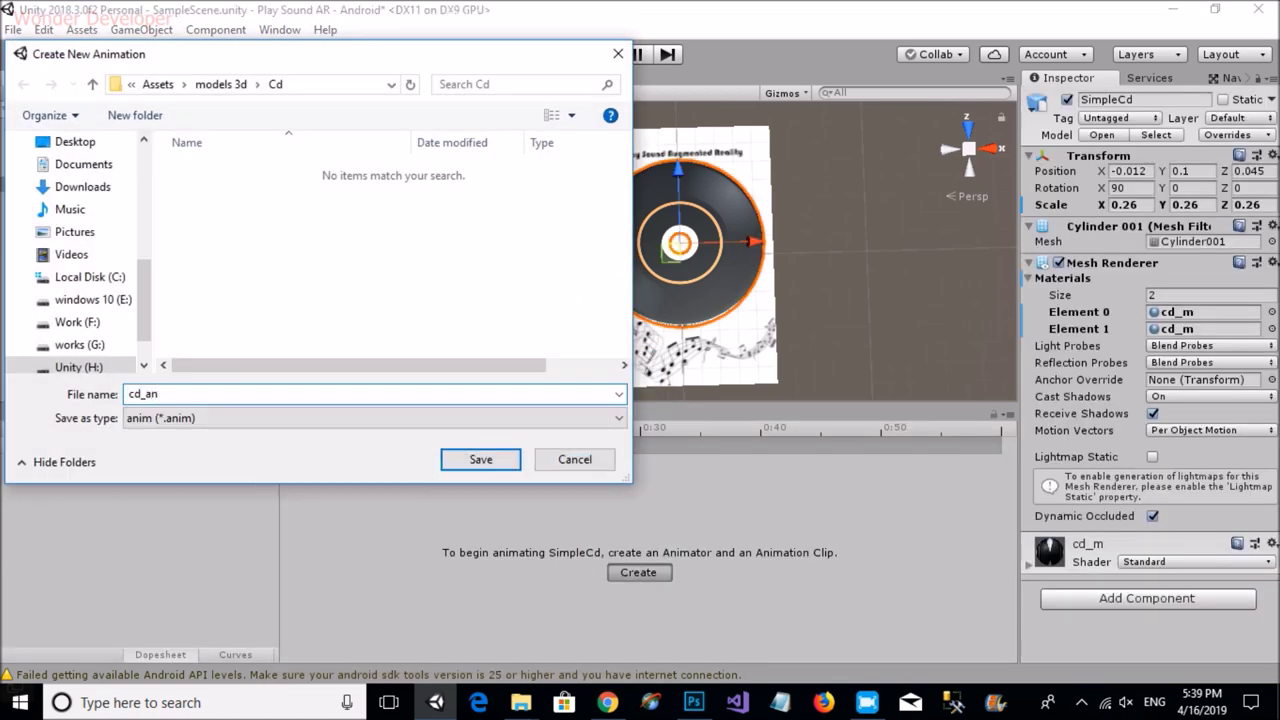
left_click(511, 468)
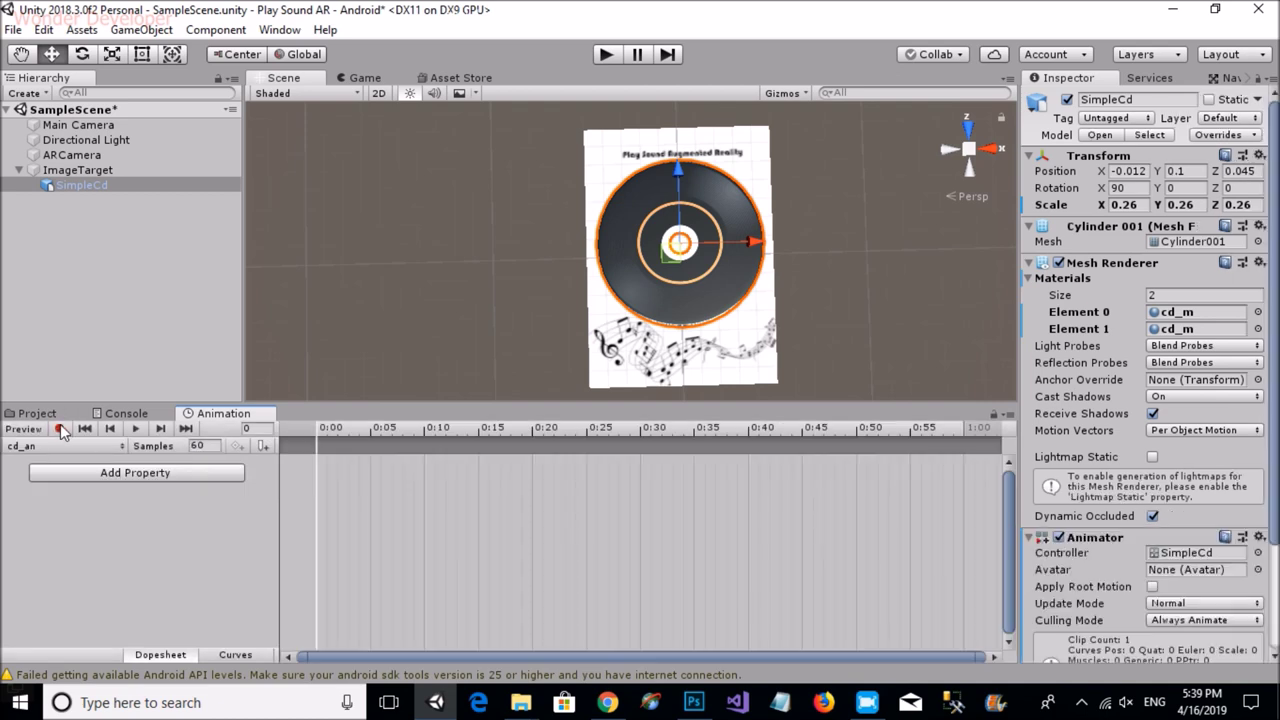
Step: Enable keyframe recording on cd_an and try a test rotation of the disc, then undo it
left_click(37, 413)
left_click(222, 413)
left_click(59, 428)
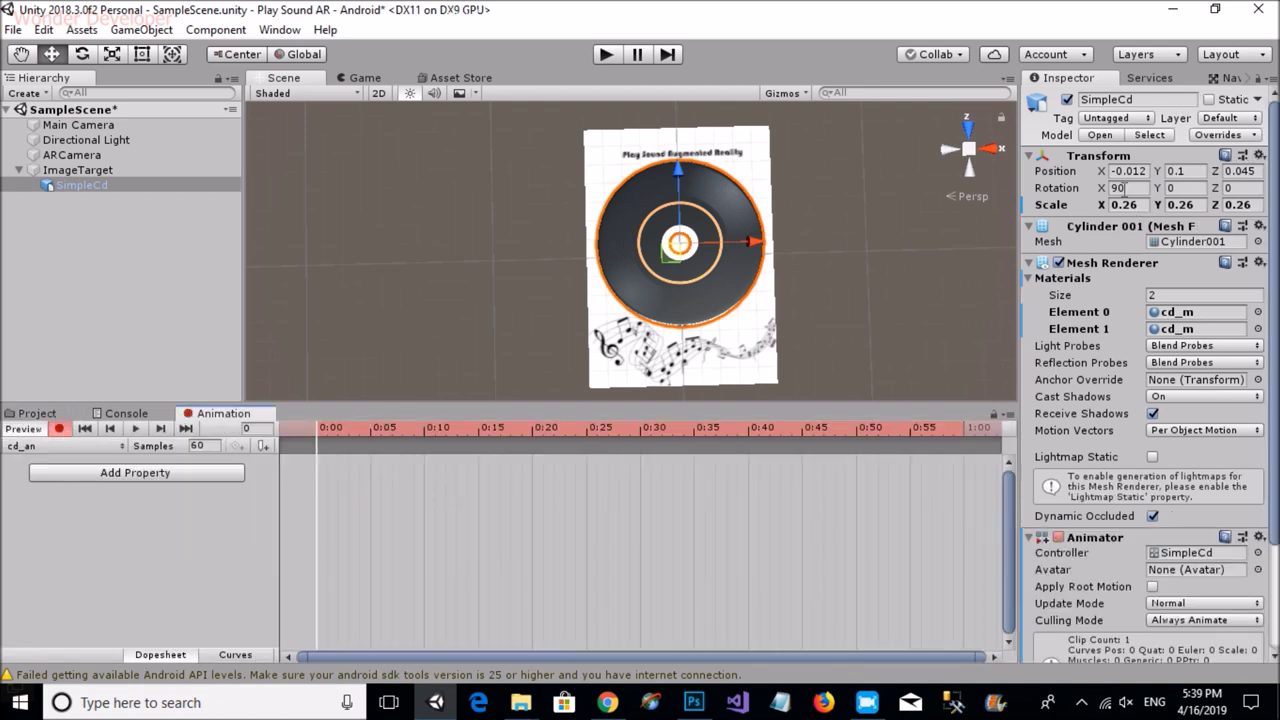
left_click(1112, 172)
left_click(112, 54)
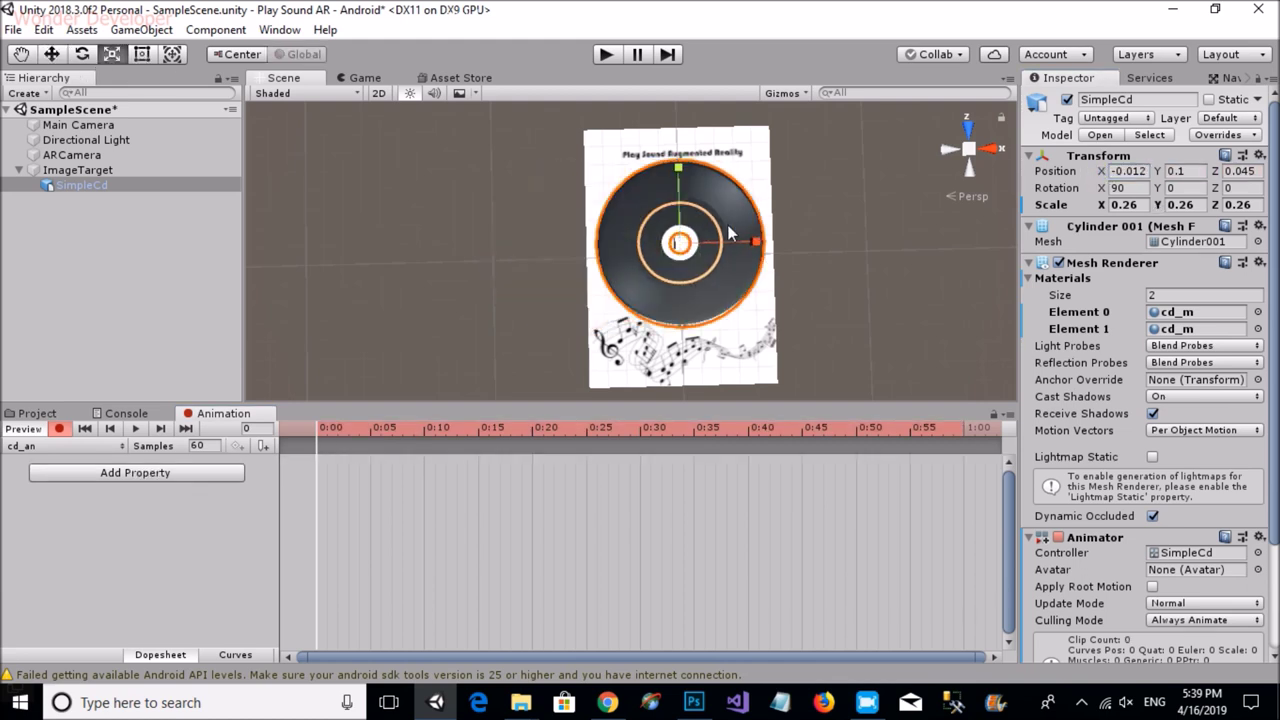
left_click(82, 54)
left_click_drag(722, 192, 737, 214)
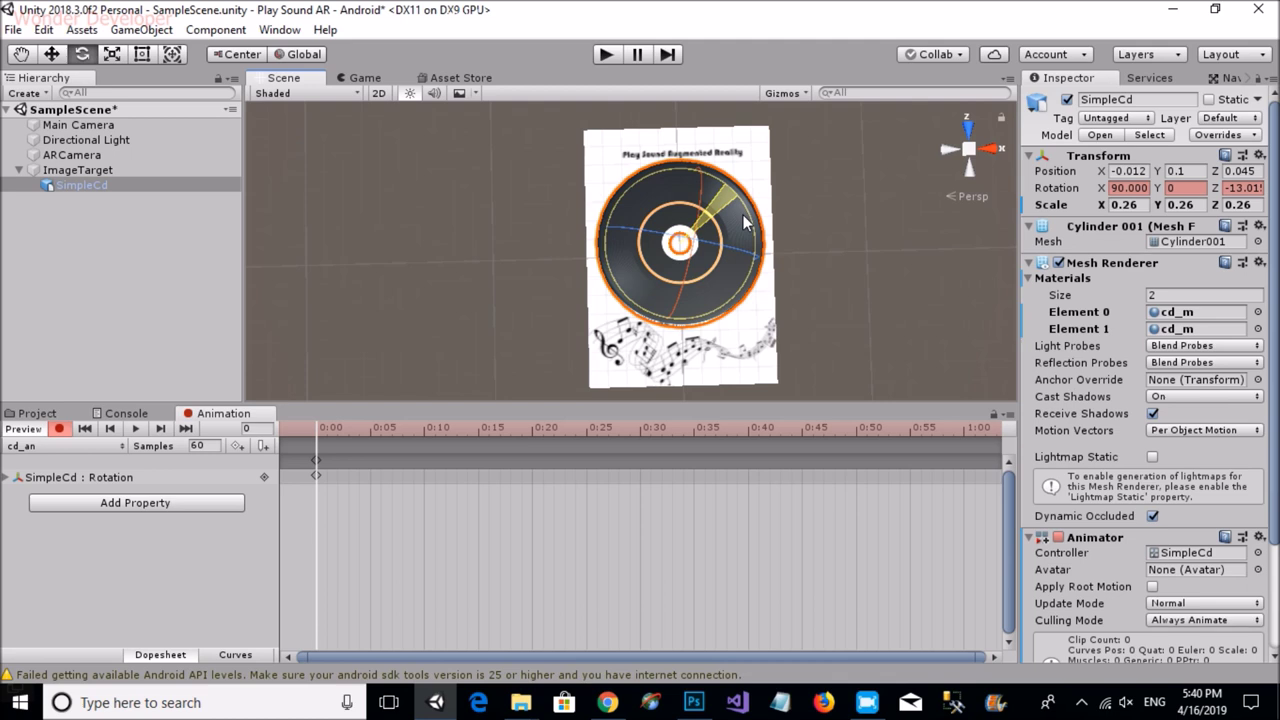
key("ctrl+z")
key("ctrl+z")
key("ctrl+z")
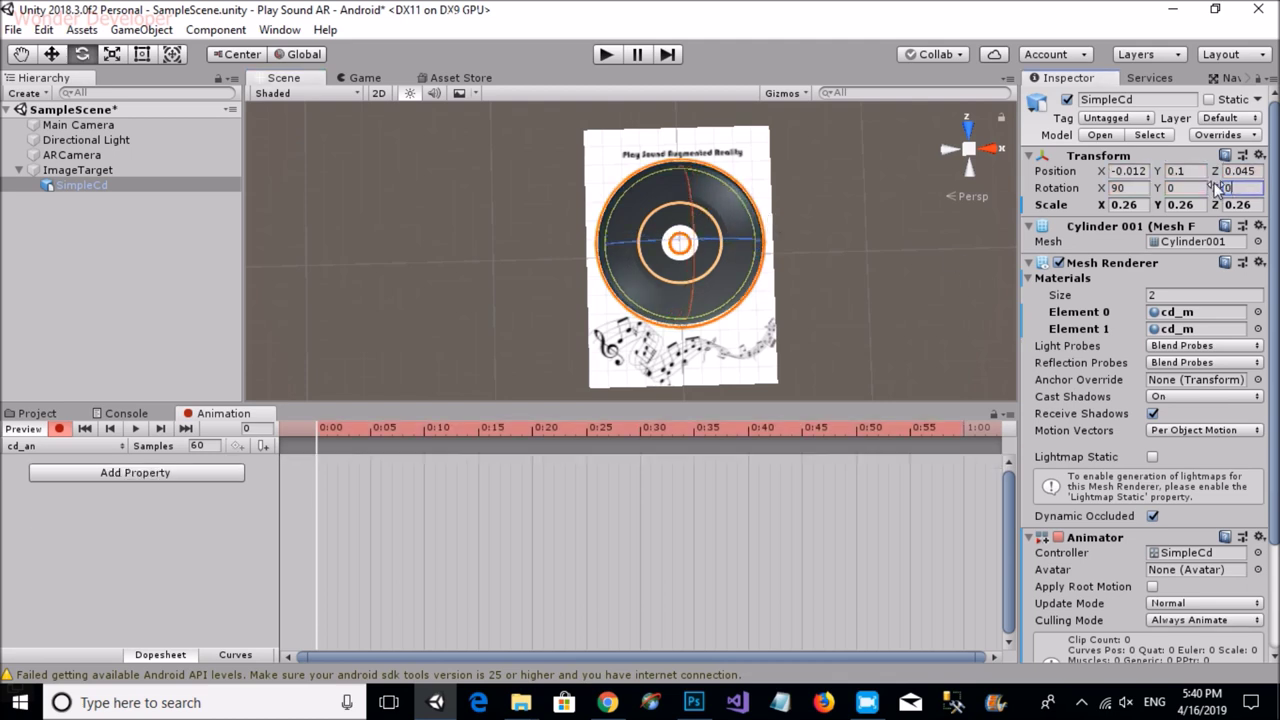
Step: Key Rotation Z from 0 to 360 by 5:00, play the spin back, and stop recording
type("1")
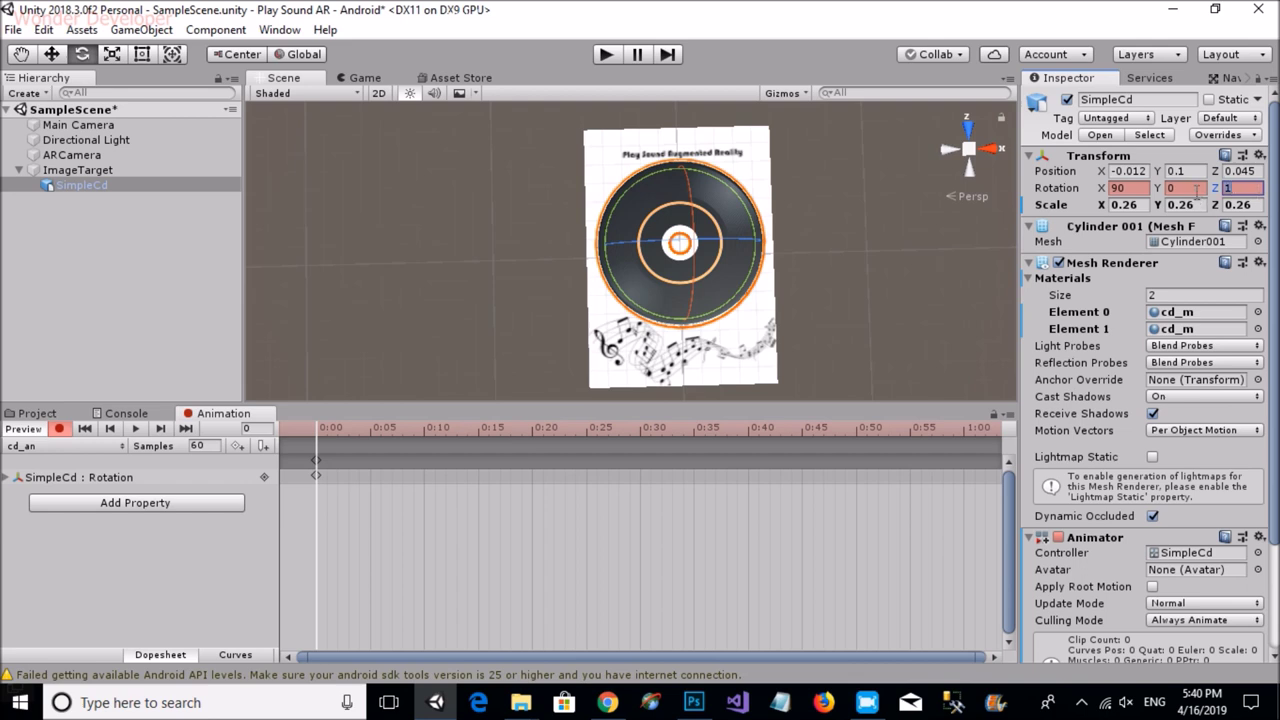
scroll(586, 468, "down", 5)
scroll(590, 459, "down", 5)
scroll(590, 457, "down", 5)
scroll(588, 456, "down", 5)
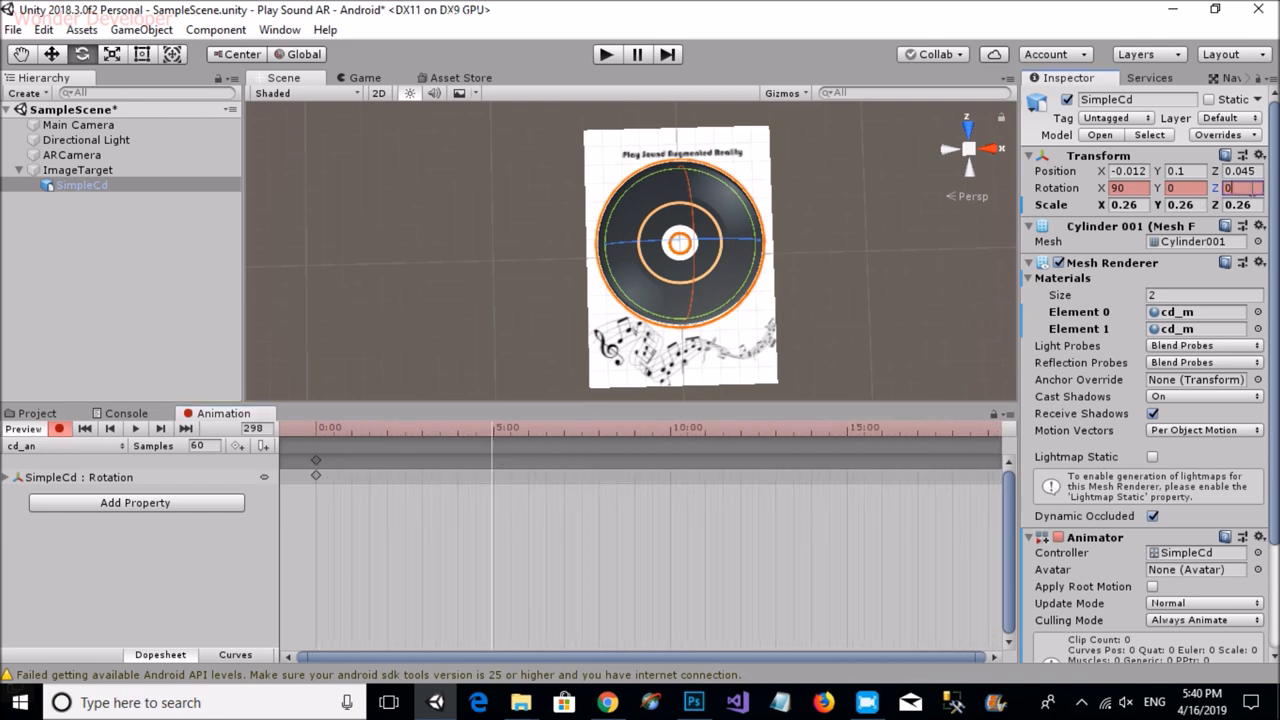
type("360")
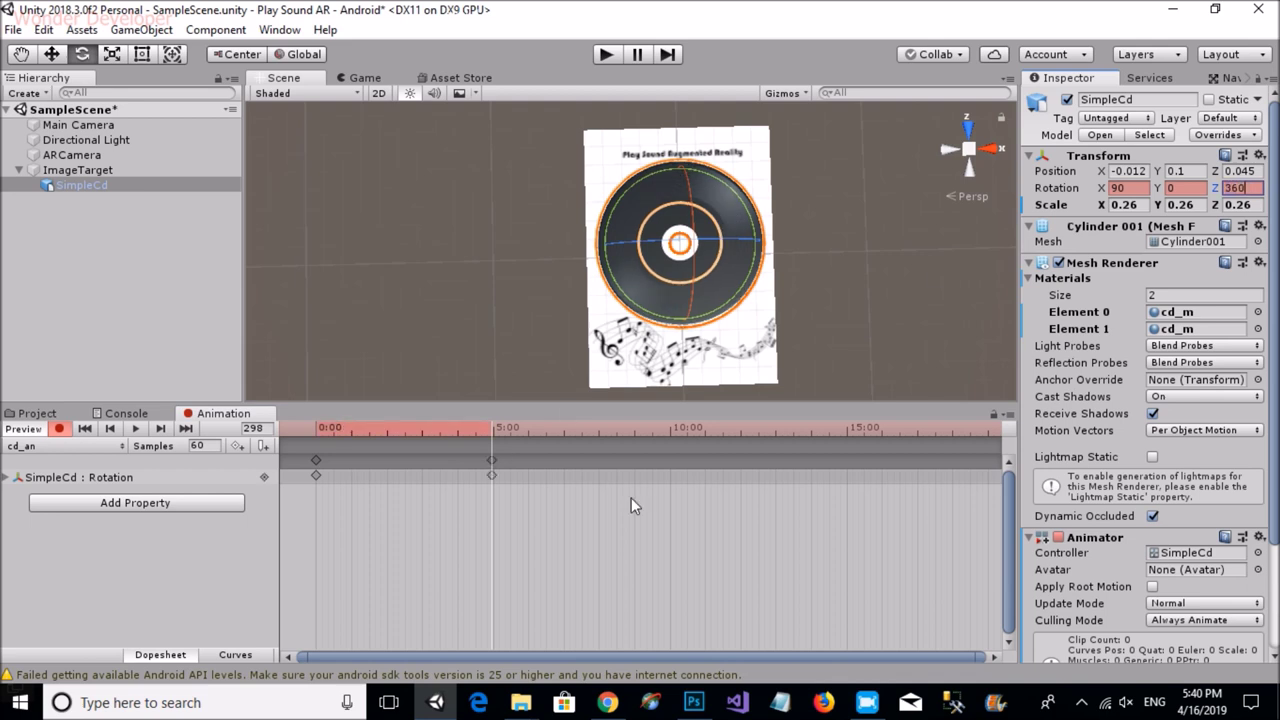
left_click_drag(493, 429, 317, 429)
left_click(134, 428)
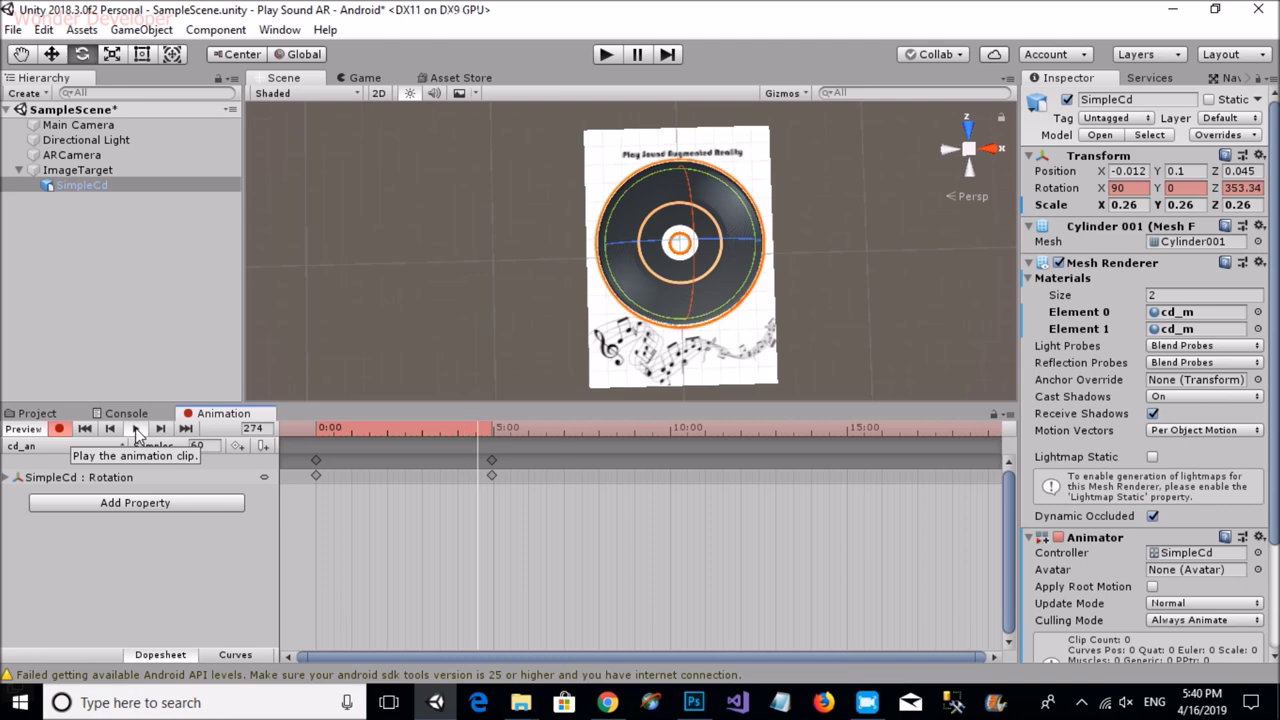
left_click(59, 428)
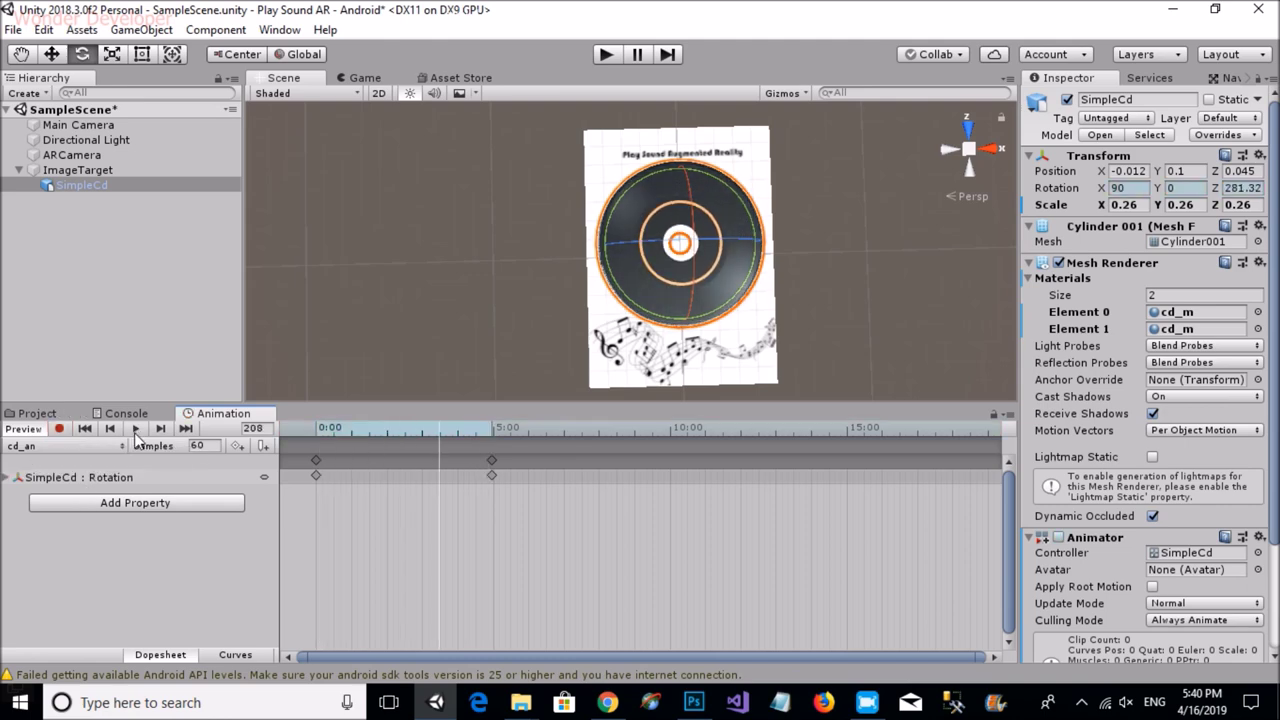
Step: Delete the guitar model and add an empty Music object under ImageTarget
right_click(88, 171)
left_click(772, 351)
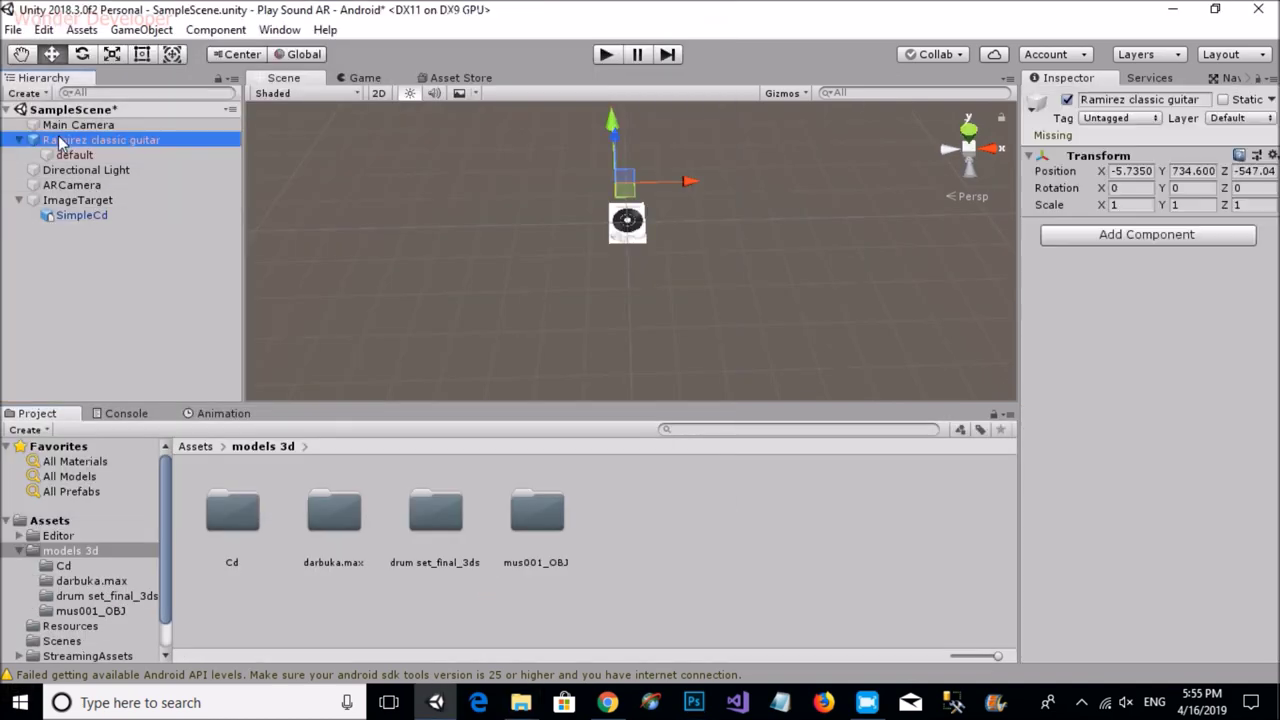
key("Delete")
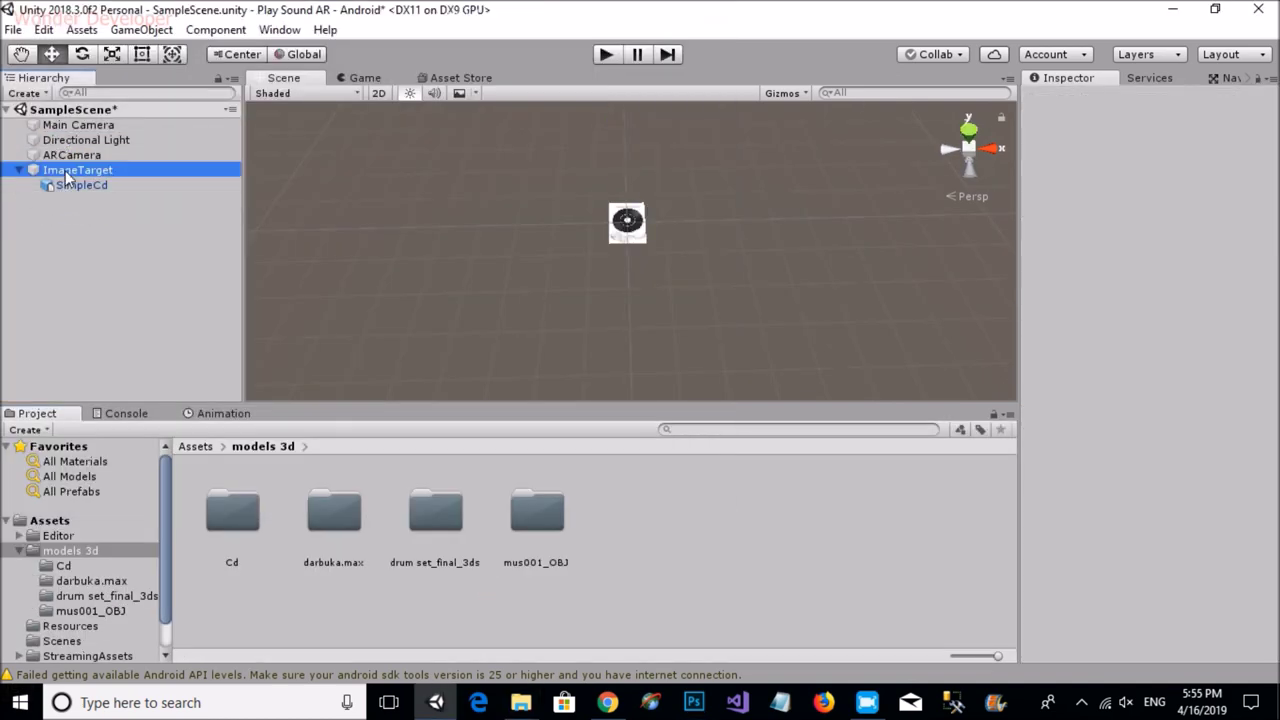
right_click(68, 170)
left_click(150, 316)
scroll(679, 366, "up", 5)
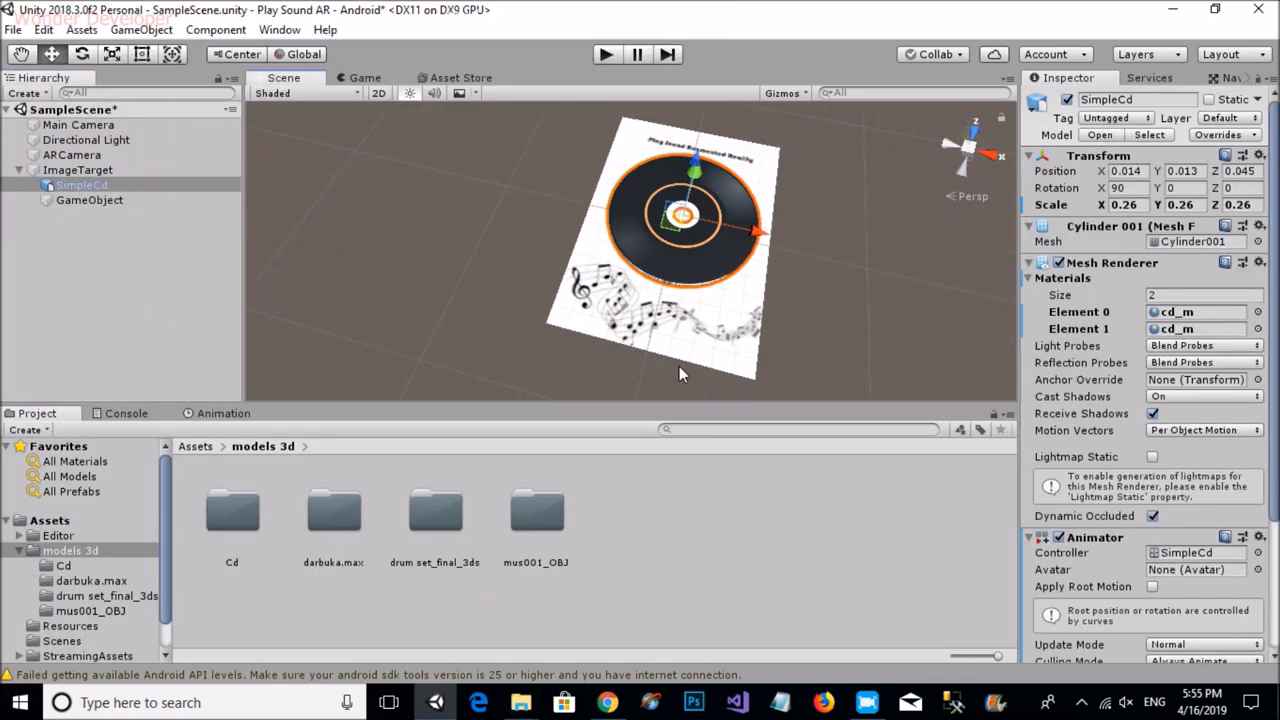
left_click(1140, 99)
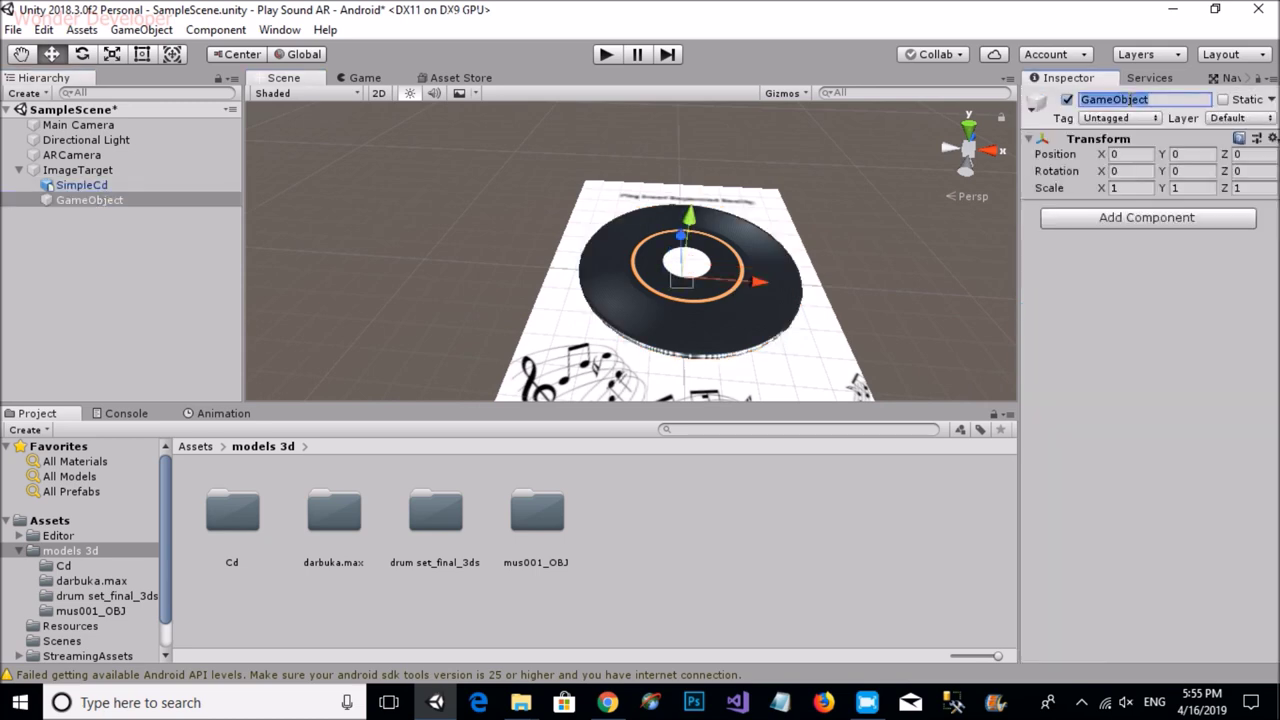
Step: Place the Darbuka model from darbuka.max under Music and frame it in the scene
double_click(334, 513)
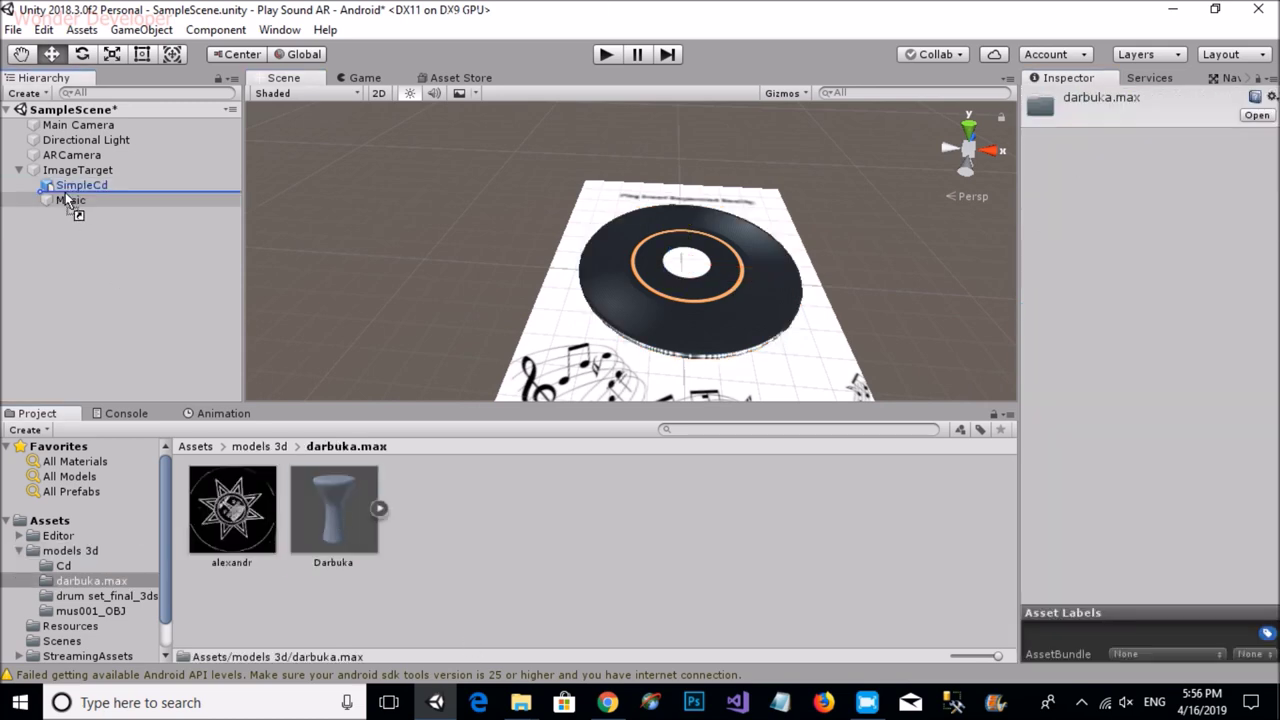
left_click_drag(334, 510, 68, 200)
key("f")
scroll(777, 253, "down", 3)
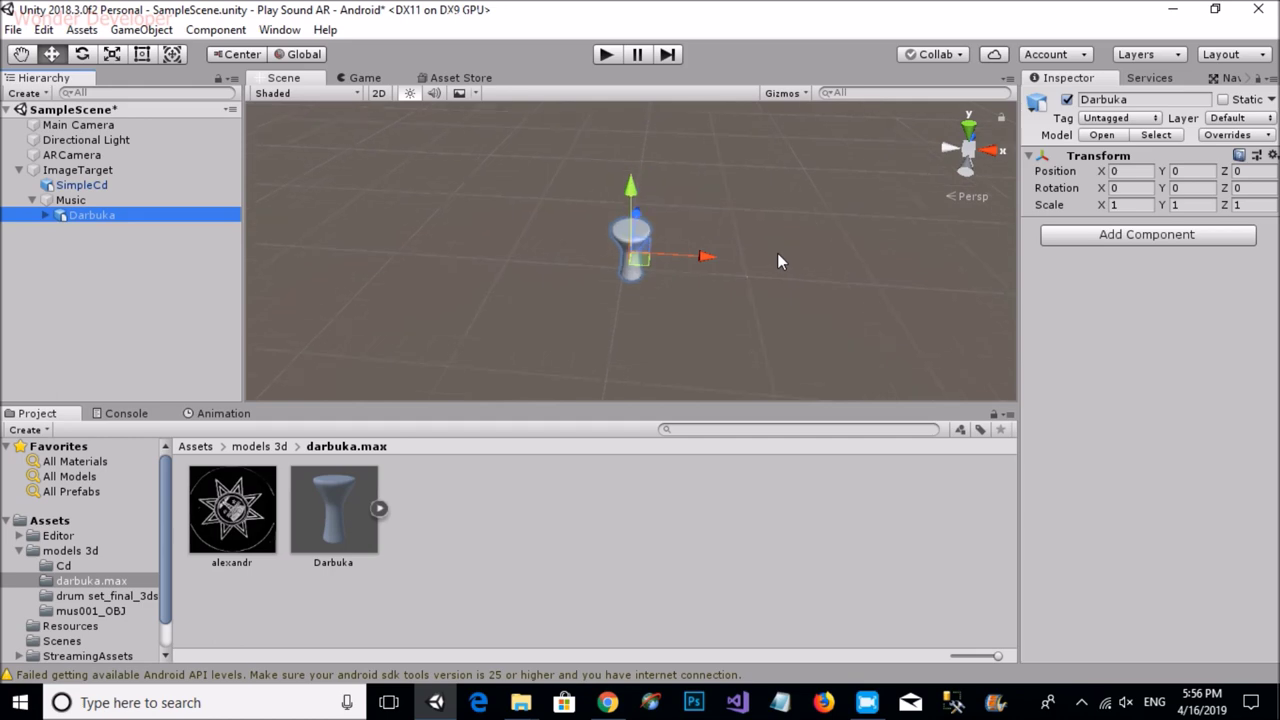
scroll(787, 268, "down", 2)
right_click_drag(787, 268, 88, 205)
double_click(88, 203)
double_click(116, 172)
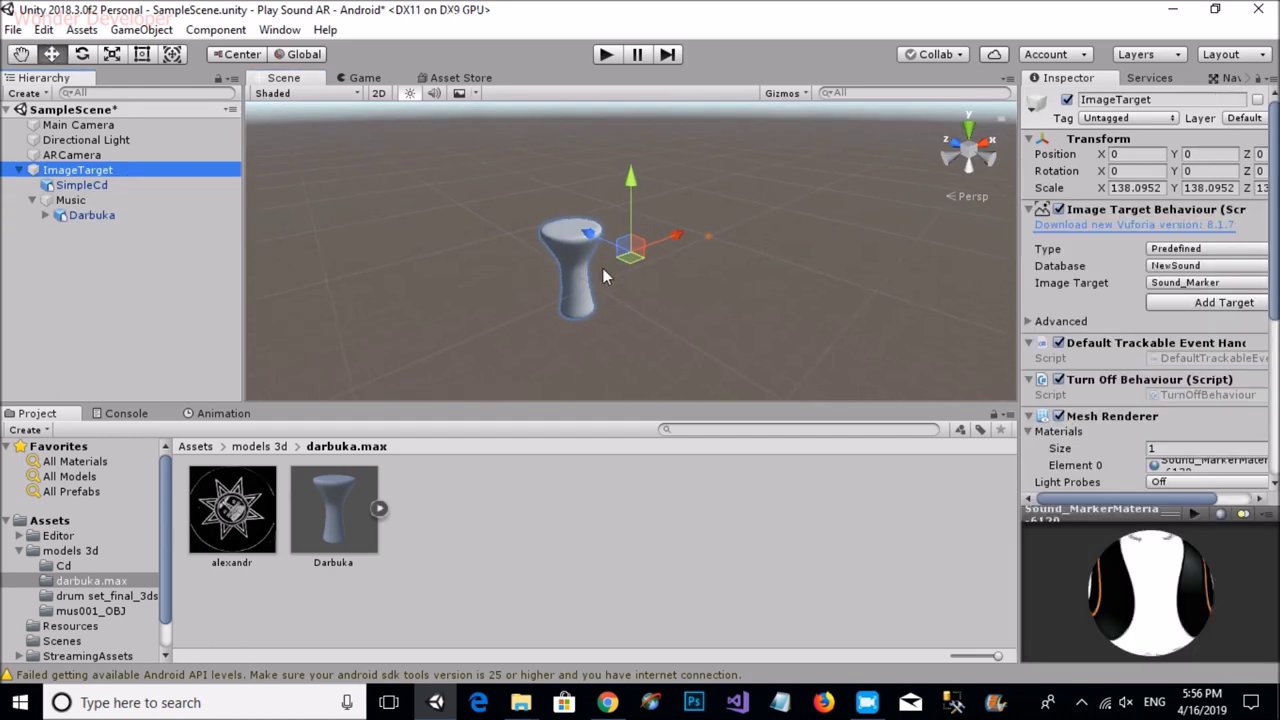
left_click(595, 265)
key("f")
Step: Move the Darbuka to the top level and position it over the CD
left_click_drag(75, 215, 75, 148)
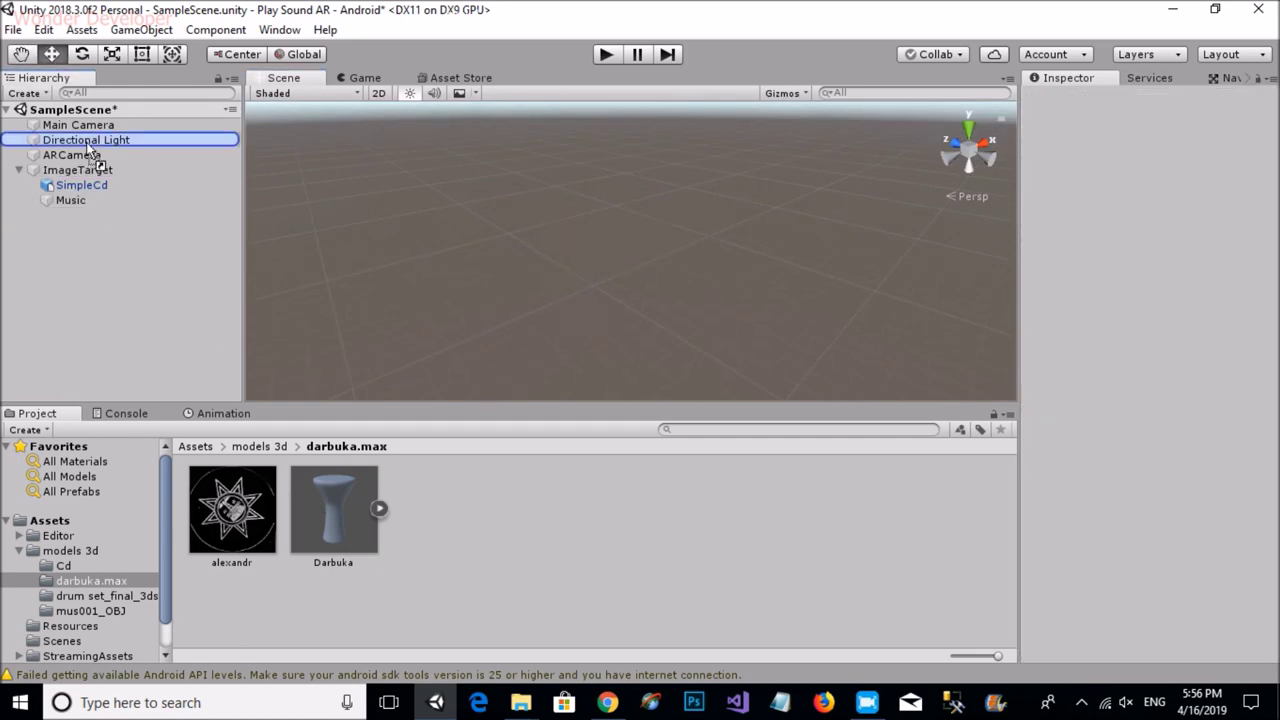
scroll(632, 325, "down", 3)
left_click_drag(681, 207, 802, 142)
key("f")
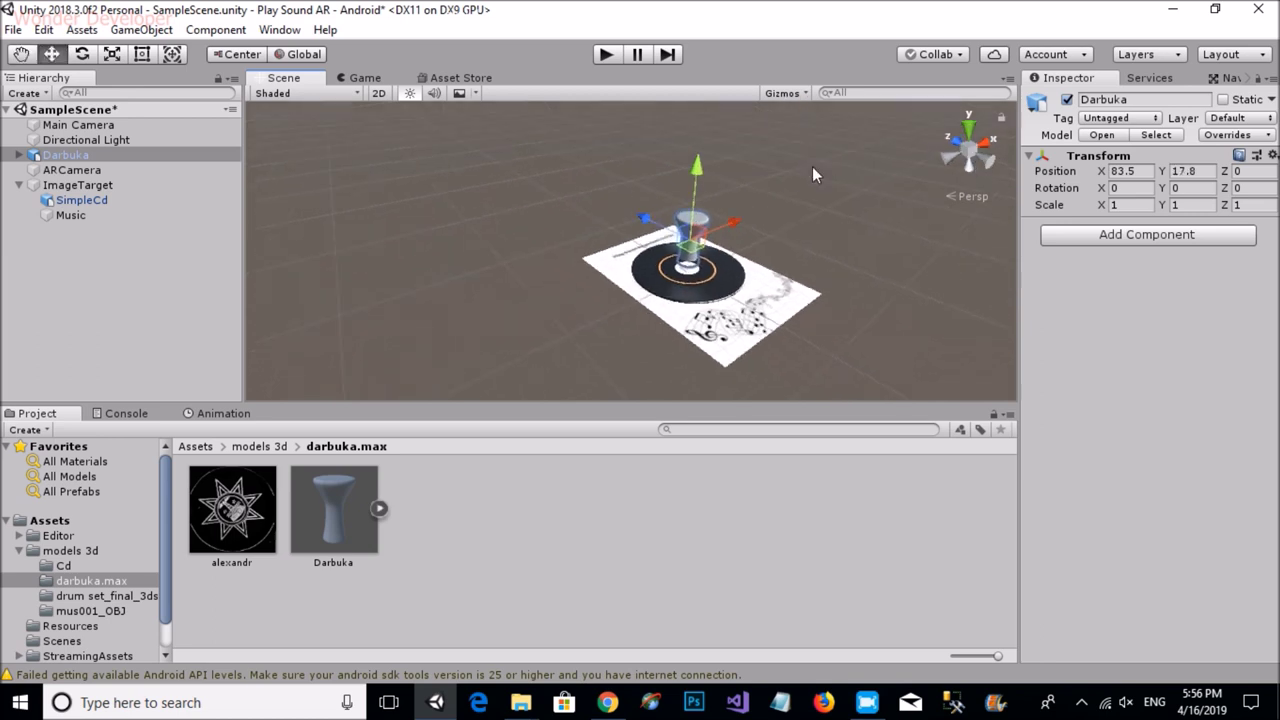
left_click_drag(722, 245, 769, 253)
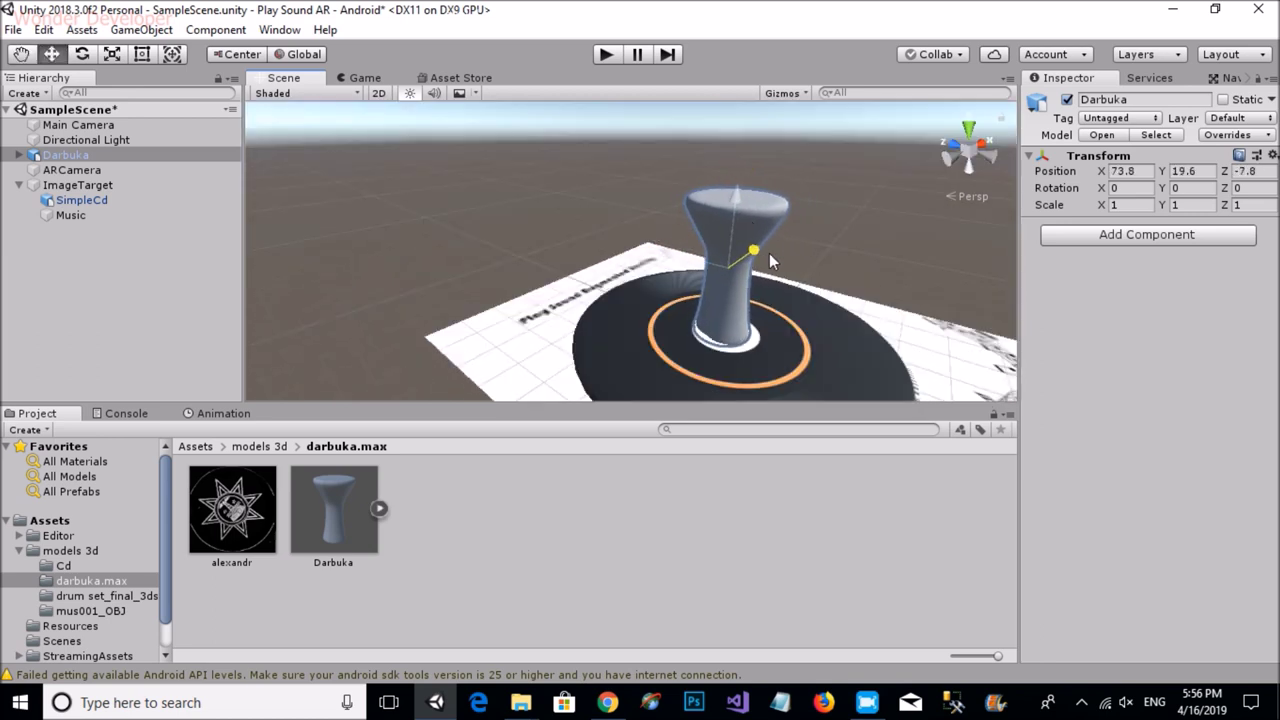
Step: Scale the Darbuka to 2, 2, 2 and recentre it over the CD
left_click(1127, 204)
type("2")
left_click(1183, 204)
type("2")
key("Tab")
type("2")
mouse_move(614, 189)
left_mouse_down()
mouse_move(779, 215)
mouse_move(765, 270)
mouse_move(795, 270)
mouse_move(998, 160)
left_mouse_up()
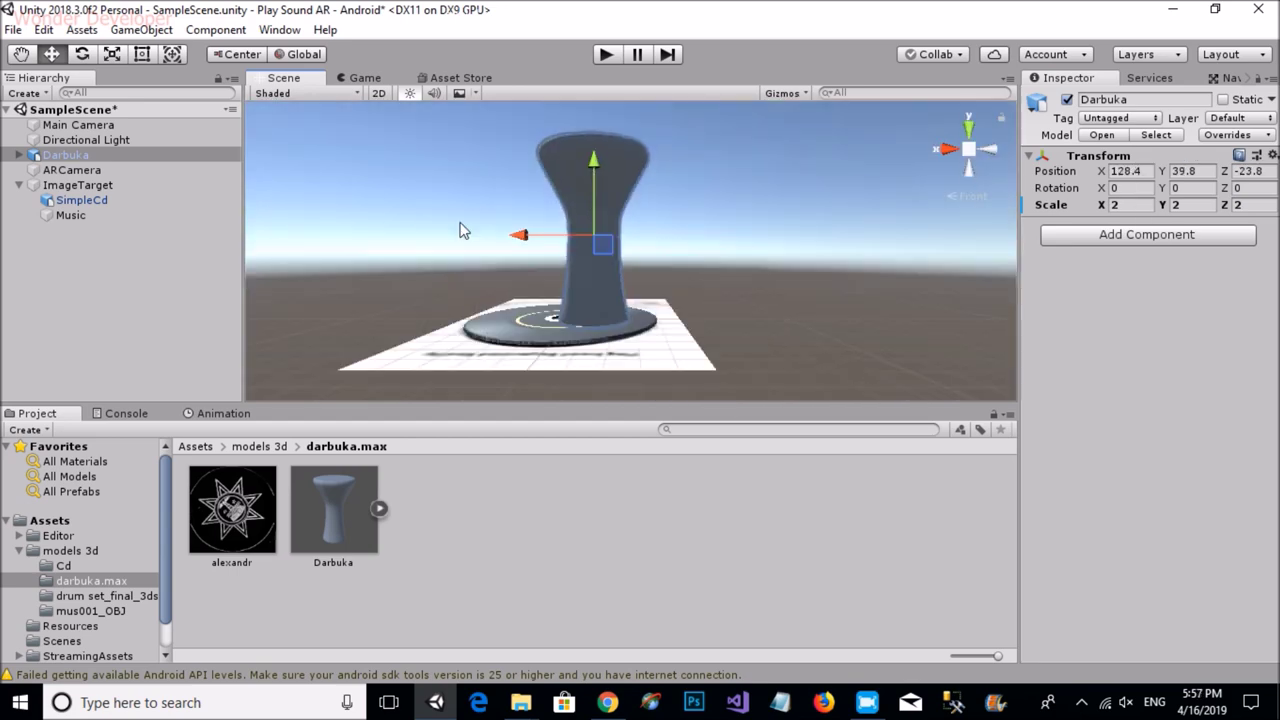
left_click(968, 128)
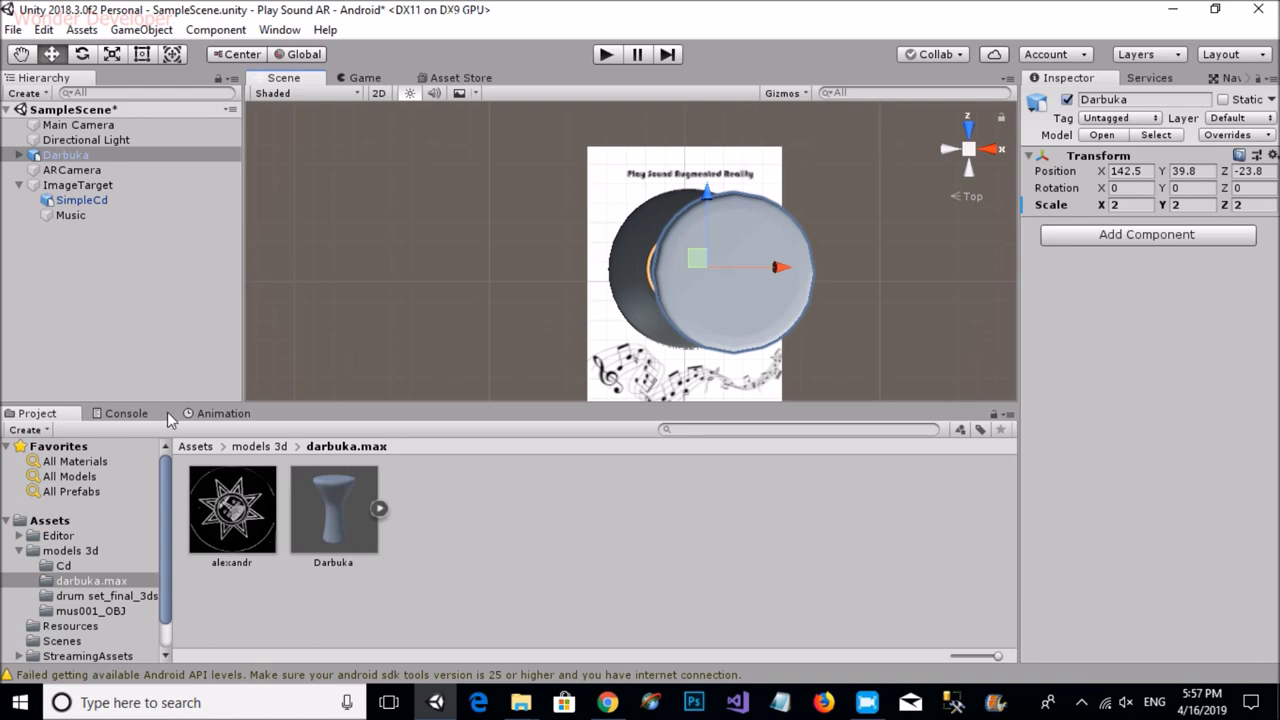
Step: Create a Darbuka_mat material in darbuka.max using the alexandr texture as albedo
right_click(486, 578)
right_click(610, 533)
mouse_move(700, 86)
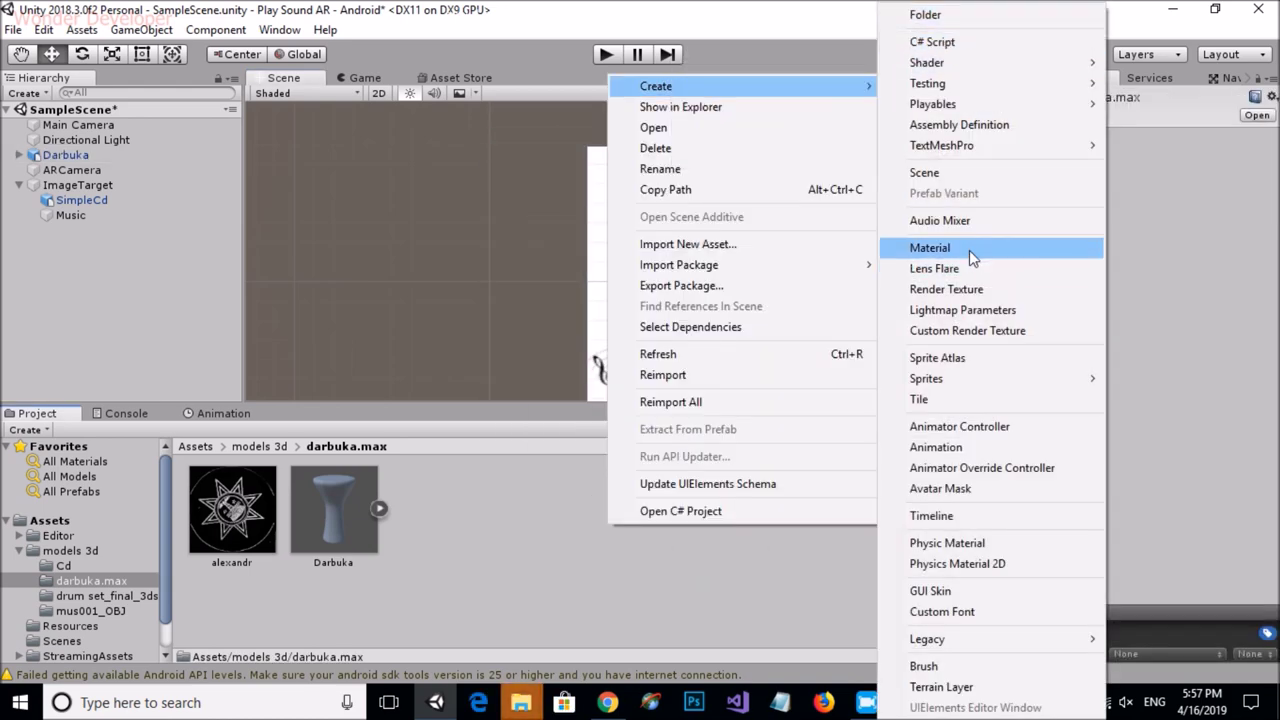
left_click(971, 254)
type("Darbuk")
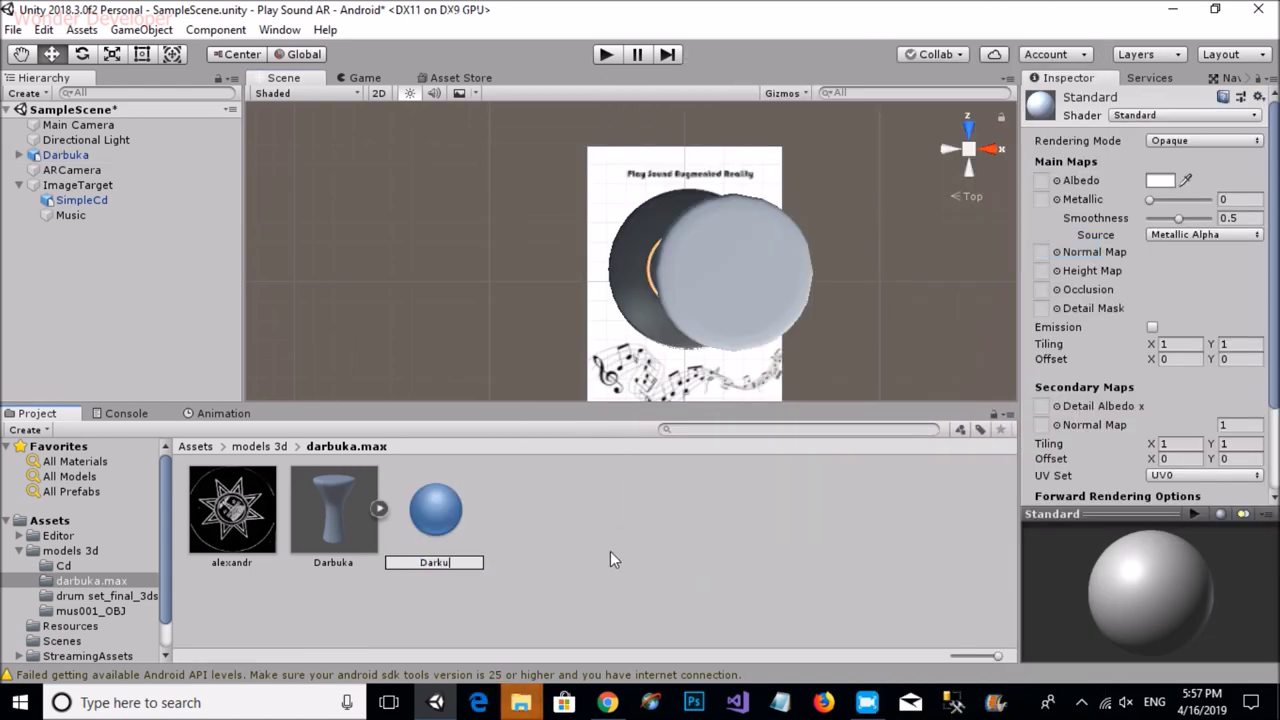
key("BackSpace")
key("BackSpace")
key("BackSpace")
type("buka_mat")
key("Return")
left_click_drag(232, 513, 435, 510)
Step: Assign Darbuka_mat to the Darbuka's Circle01 and darbuka body parts
left_click(65, 155)
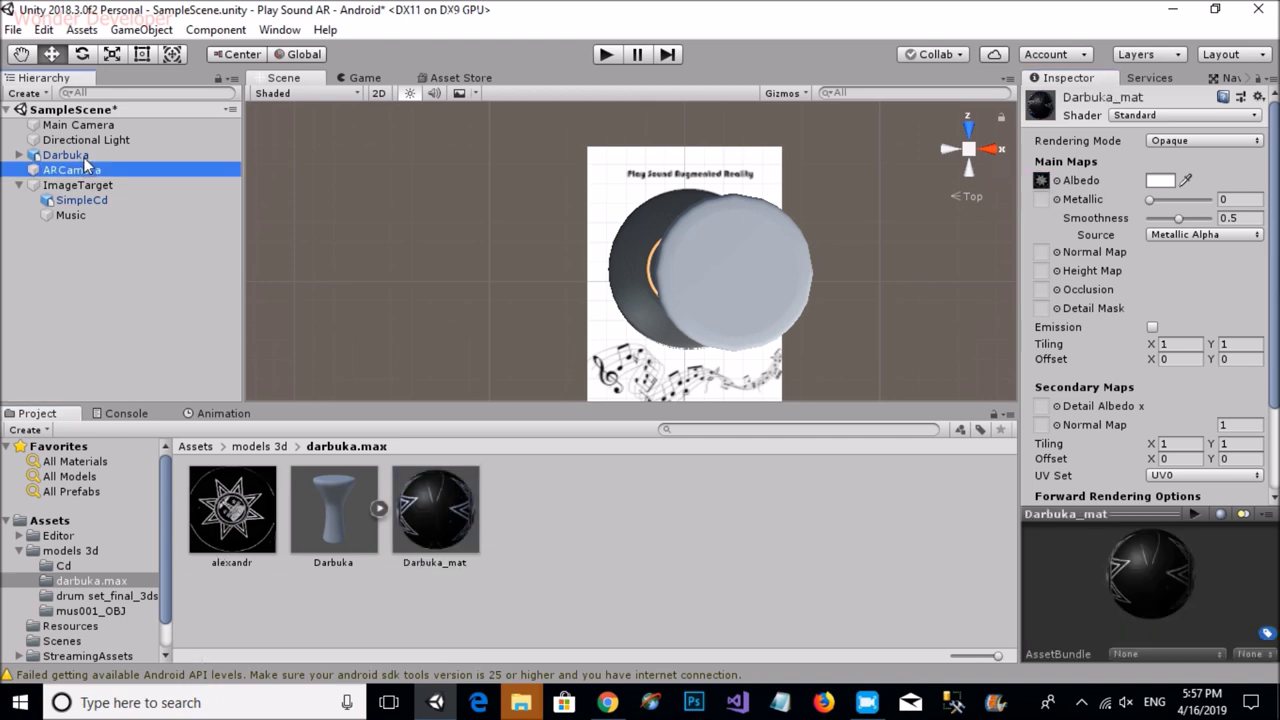
left_click(20, 155)
left_click(65, 170)
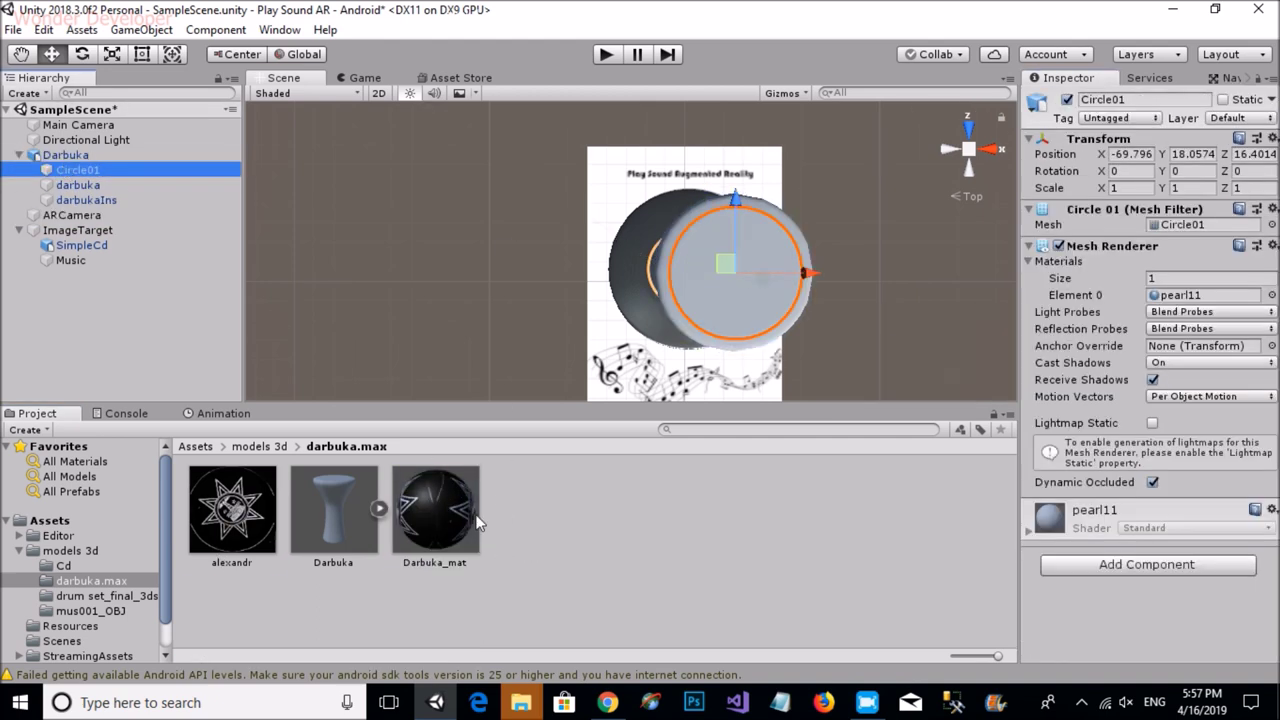
left_click_drag(478, 522, 1165, 297)
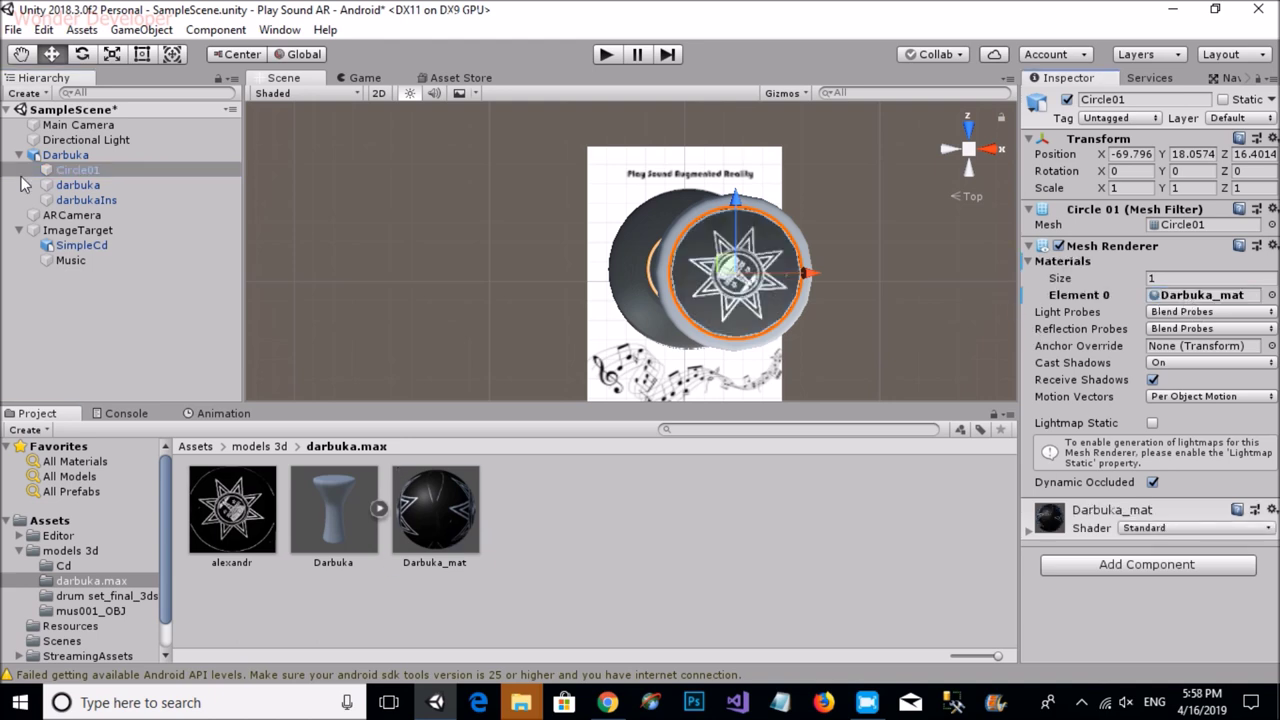
left_click(77, 185)
left_click_drag(435, 510, 1200, 295)
Step: Apply Darbuka_mat to the darbukaIns inner shell as well
left_click(968, 140)
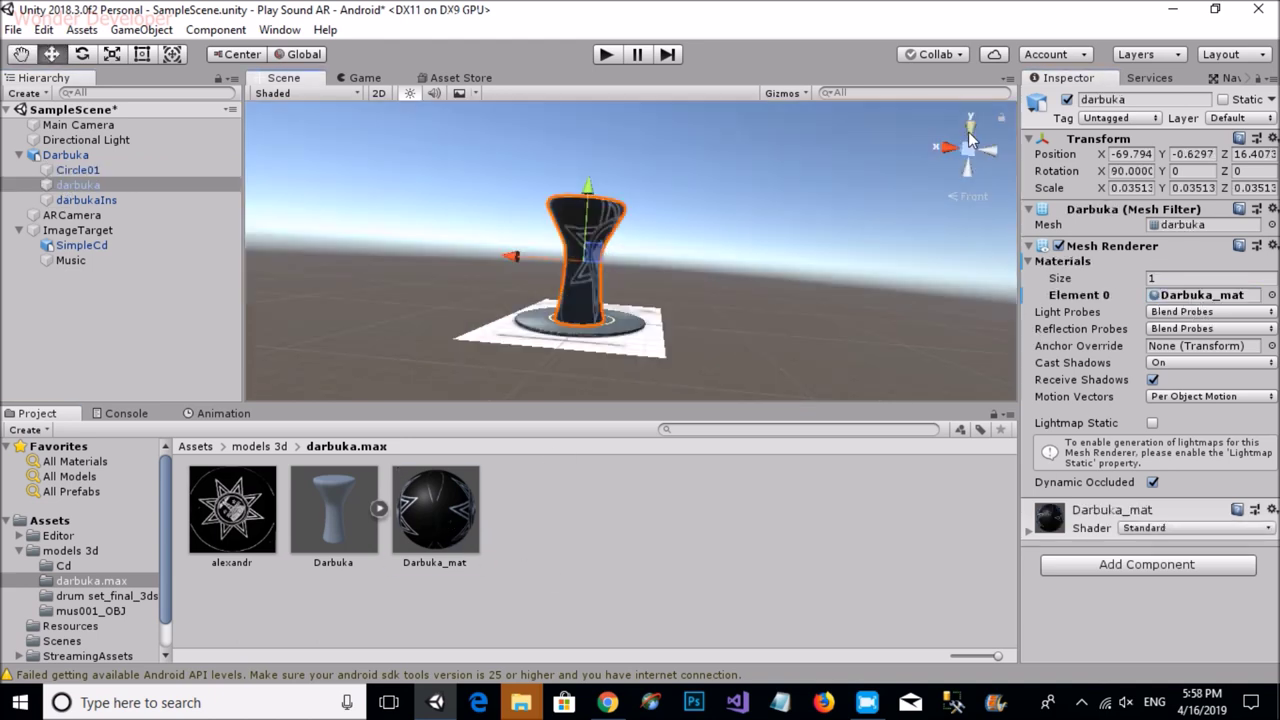
left_click(560, 215)
left_click(560, 215)
left_click(560, 212)
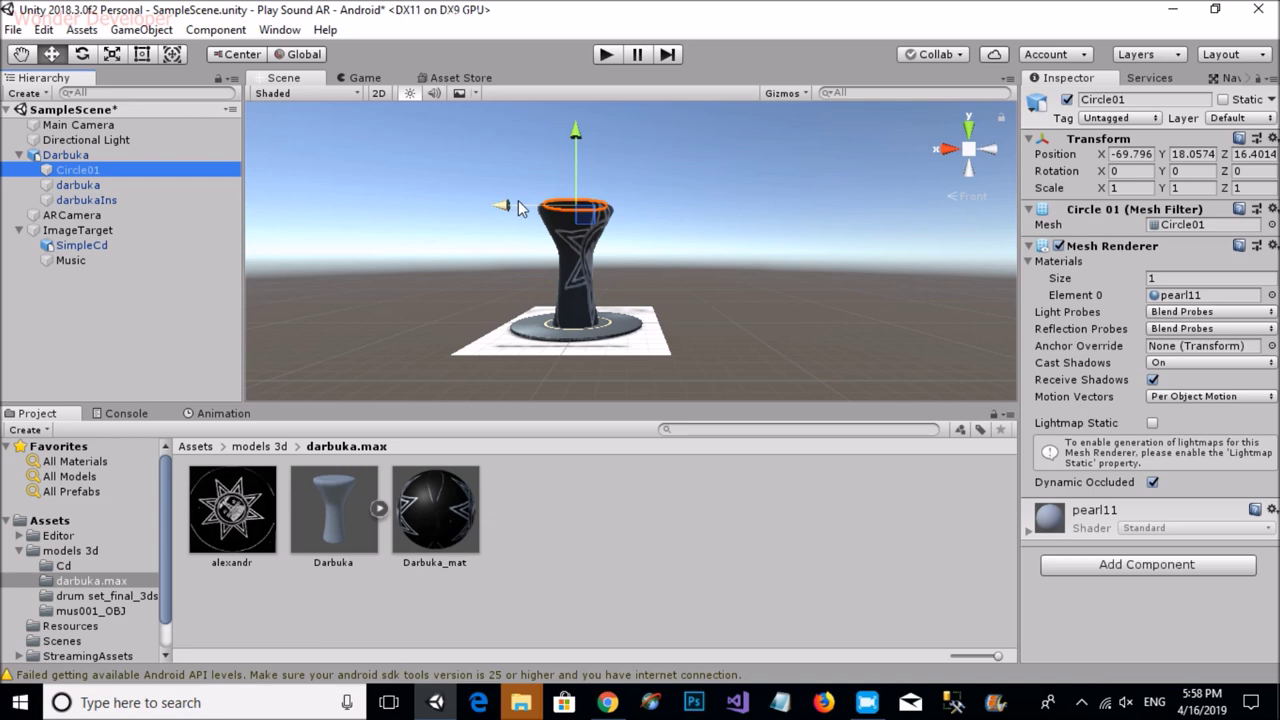
left_click_drag(978, 148, 662, 277, "alt")
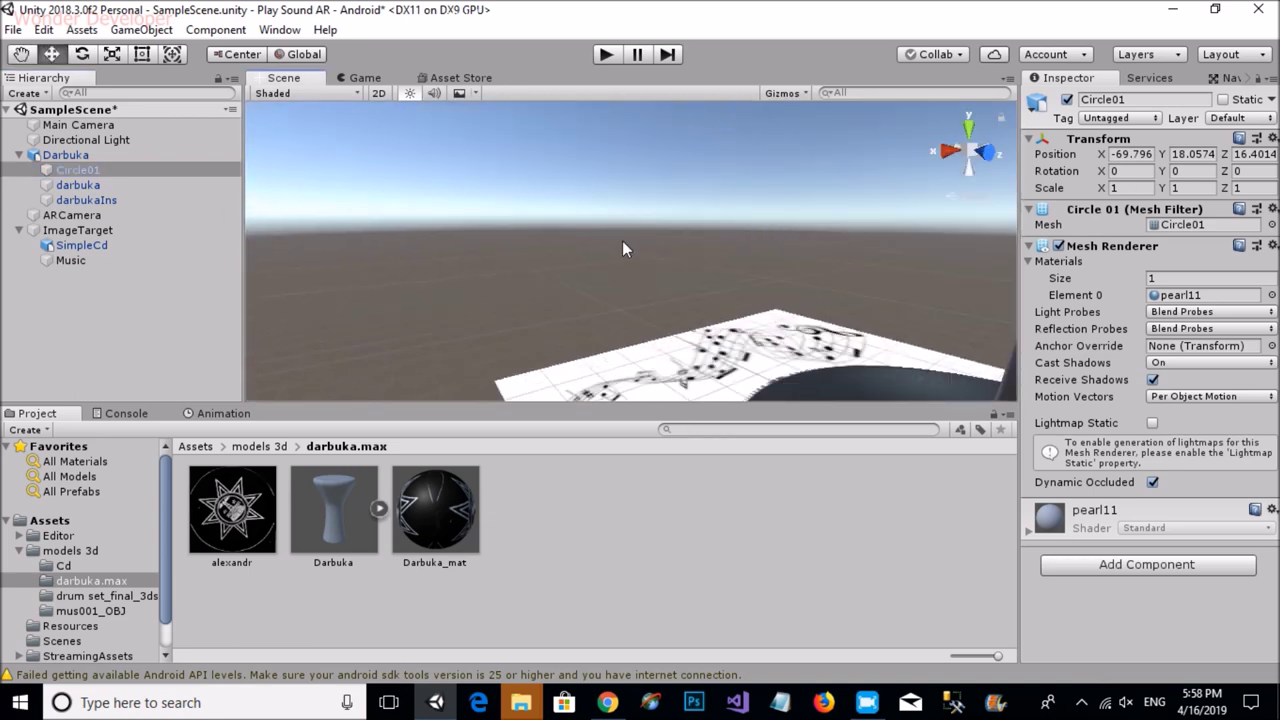
double_click(77, 185)
left_click(86, 200)
left_click_drag(435, 510, 1200, 295)
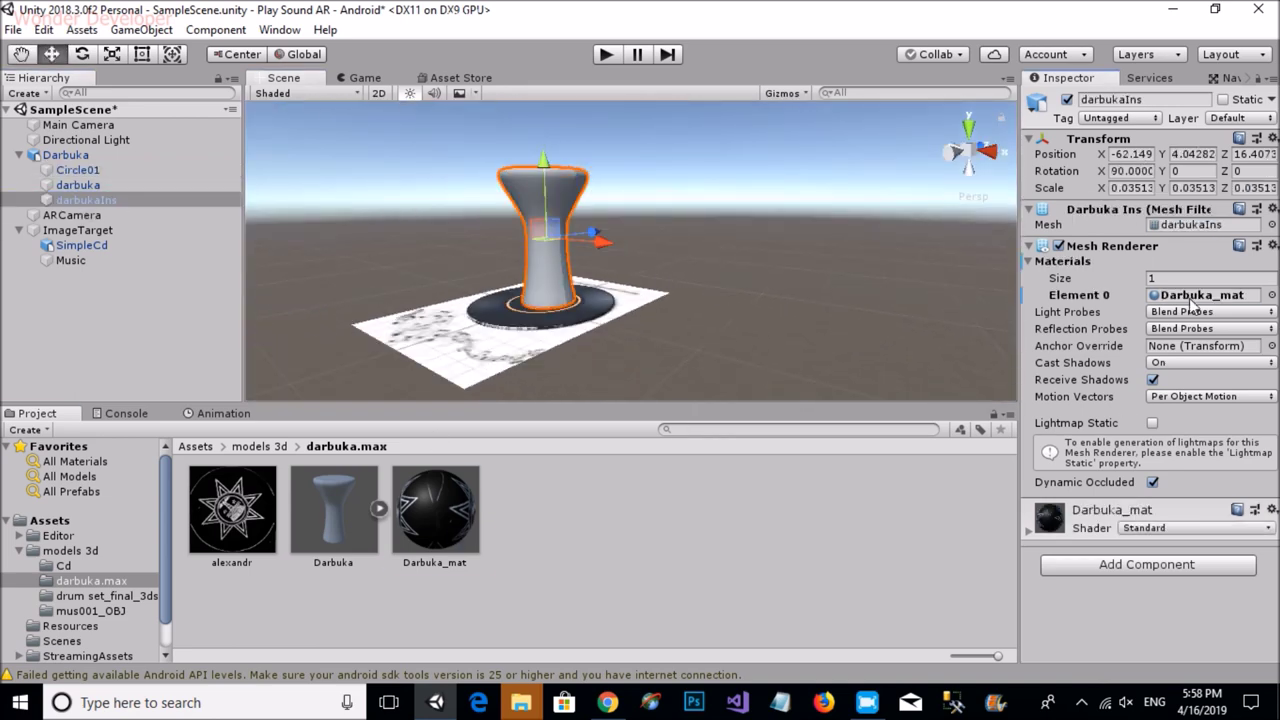
left_click(69, 184)
left_click_drag(435, 510, 1200, 295)
mouse_move(636, 228)
left_mouse_down("alt")
mouse_move(578, 258)
mouse_move(600, 330)
left_mouse_up("alt")
right_click(627, 565)
Step: Give the drum's top a new Transparent material with dark grey albedo 666666, alpha 58
mouse_move(756, 120)
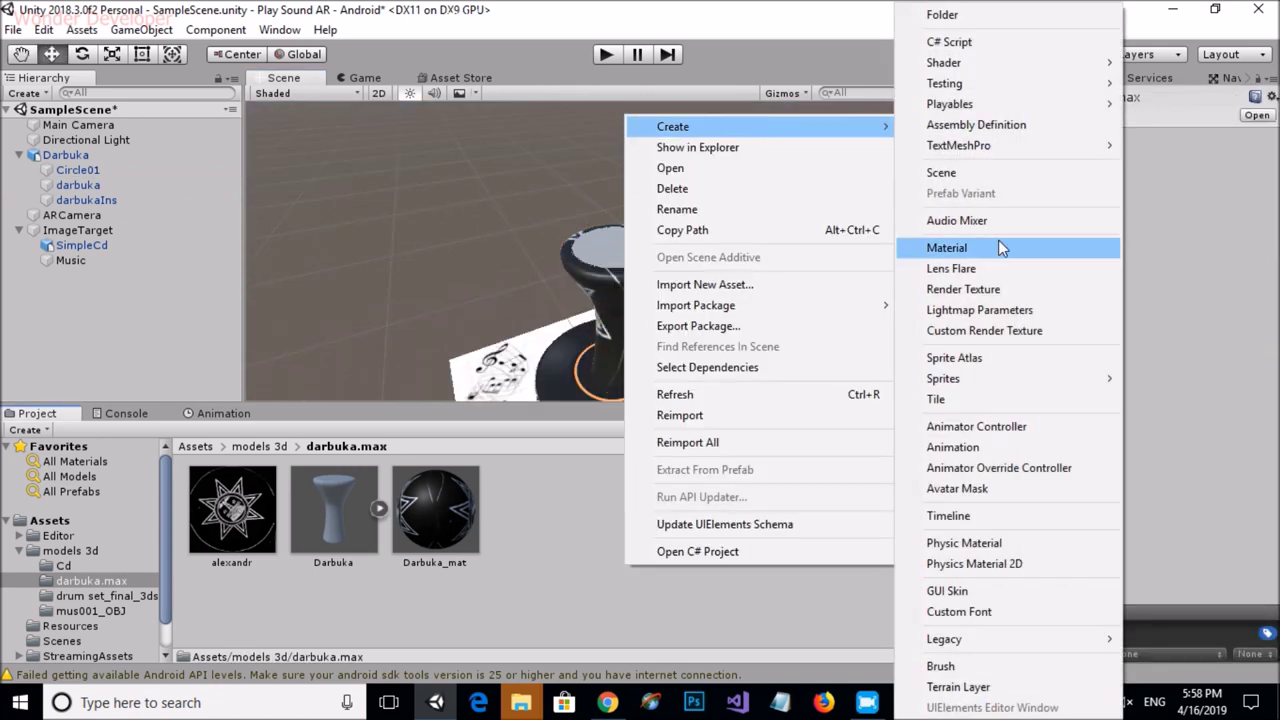
left_click(1002, 248)
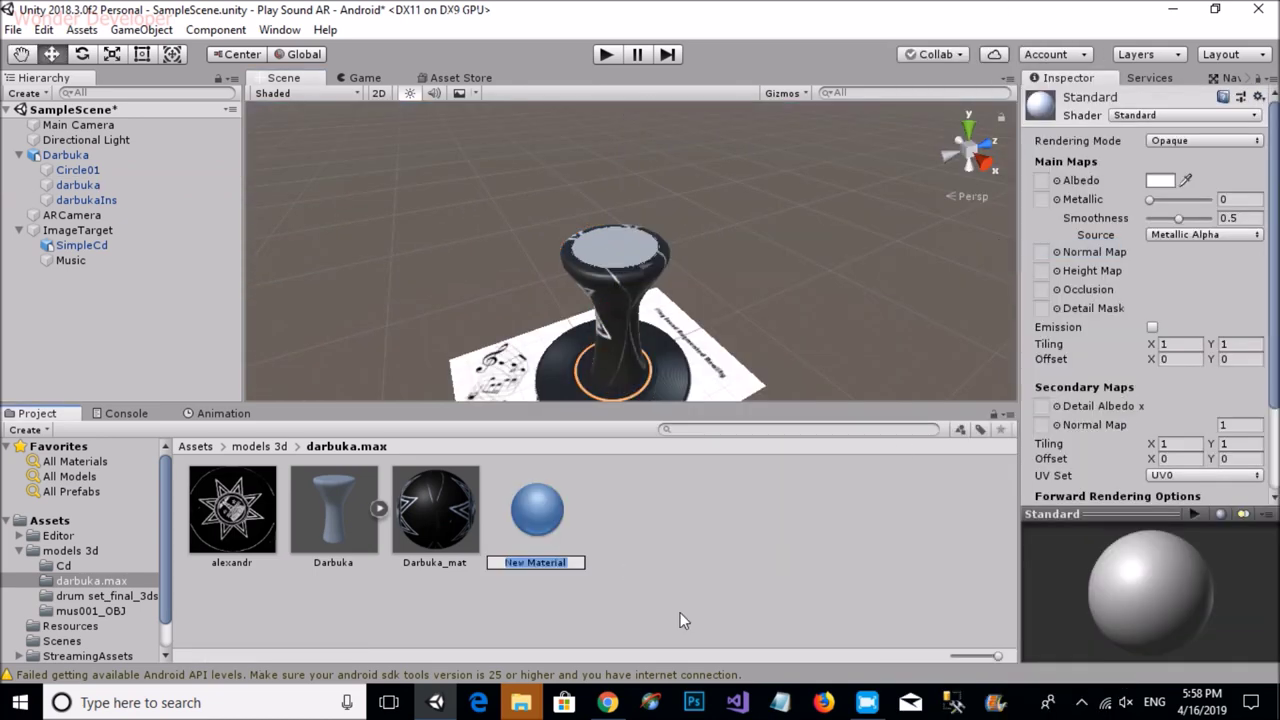
left_click_drag(537, 510, 600, 255)
left_click(1222, 141)
left_click(1201, 223)
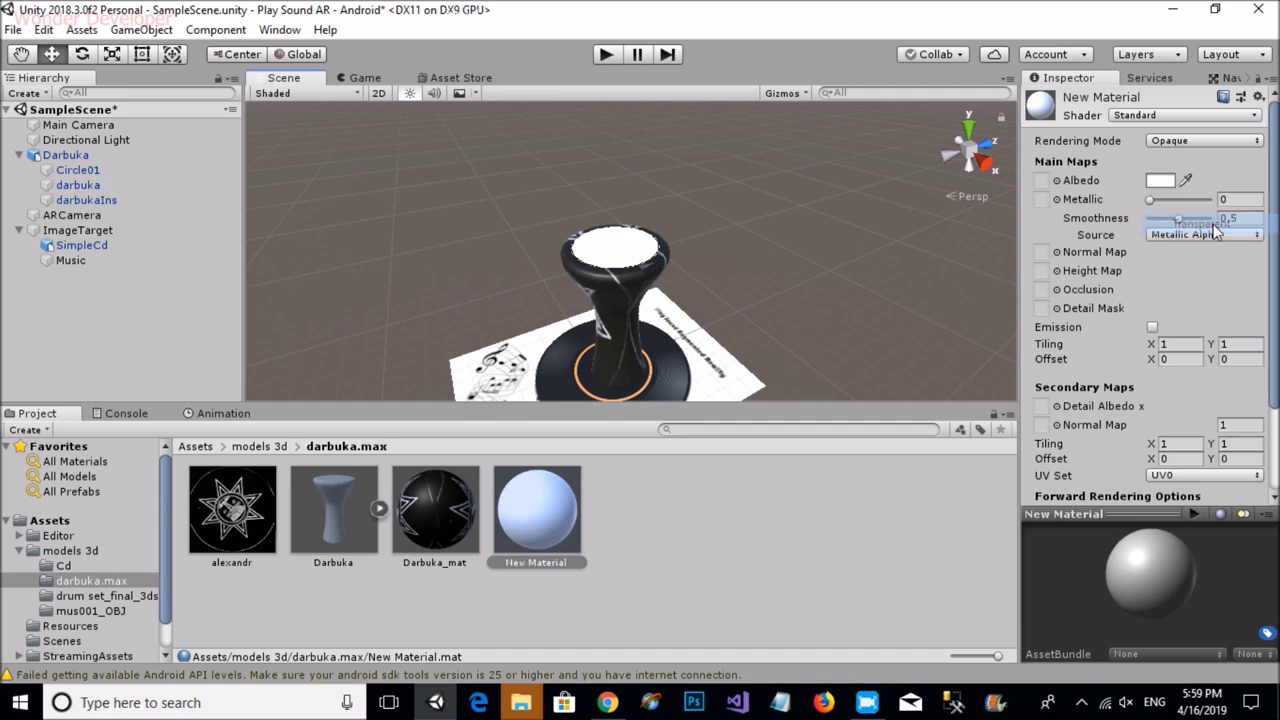
left_click(1160, 181)
mouse_move(906, 495)
left_mouse_down()
mouse_move(865, 495)
mouse_move(906, 497)
left_mouse_up()
left_click(842, 447)
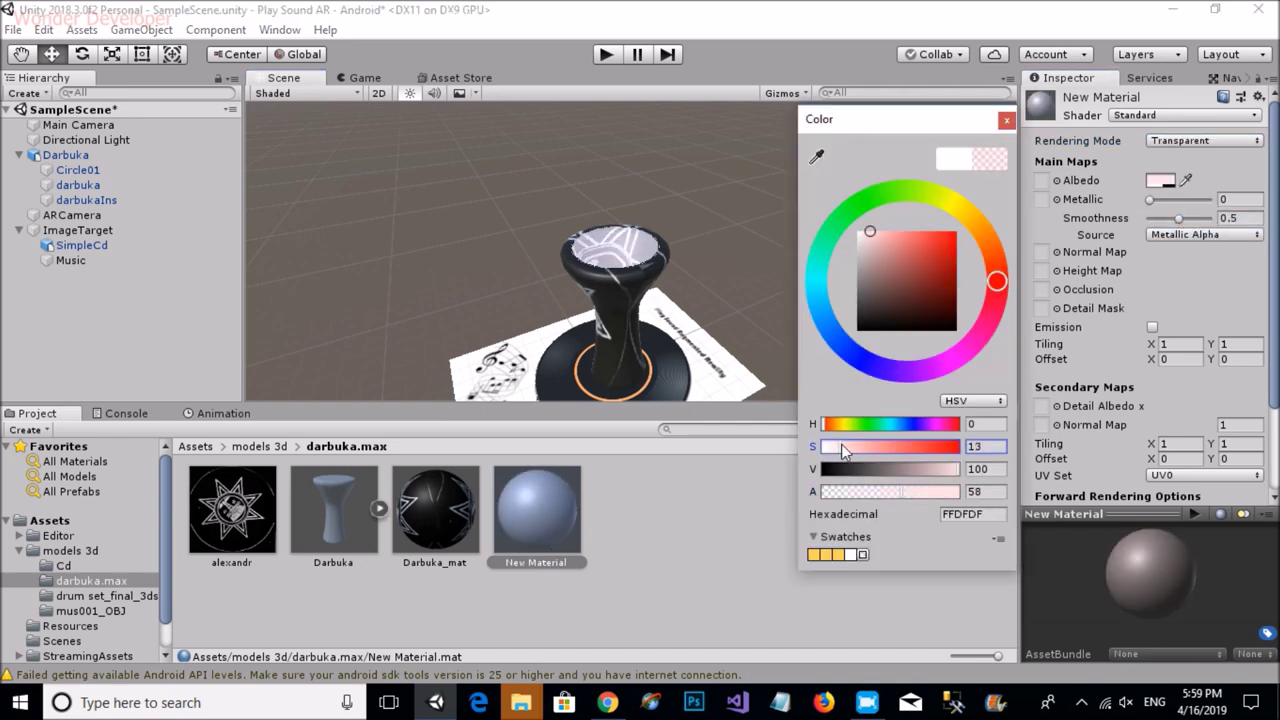
left_click(838, 469)
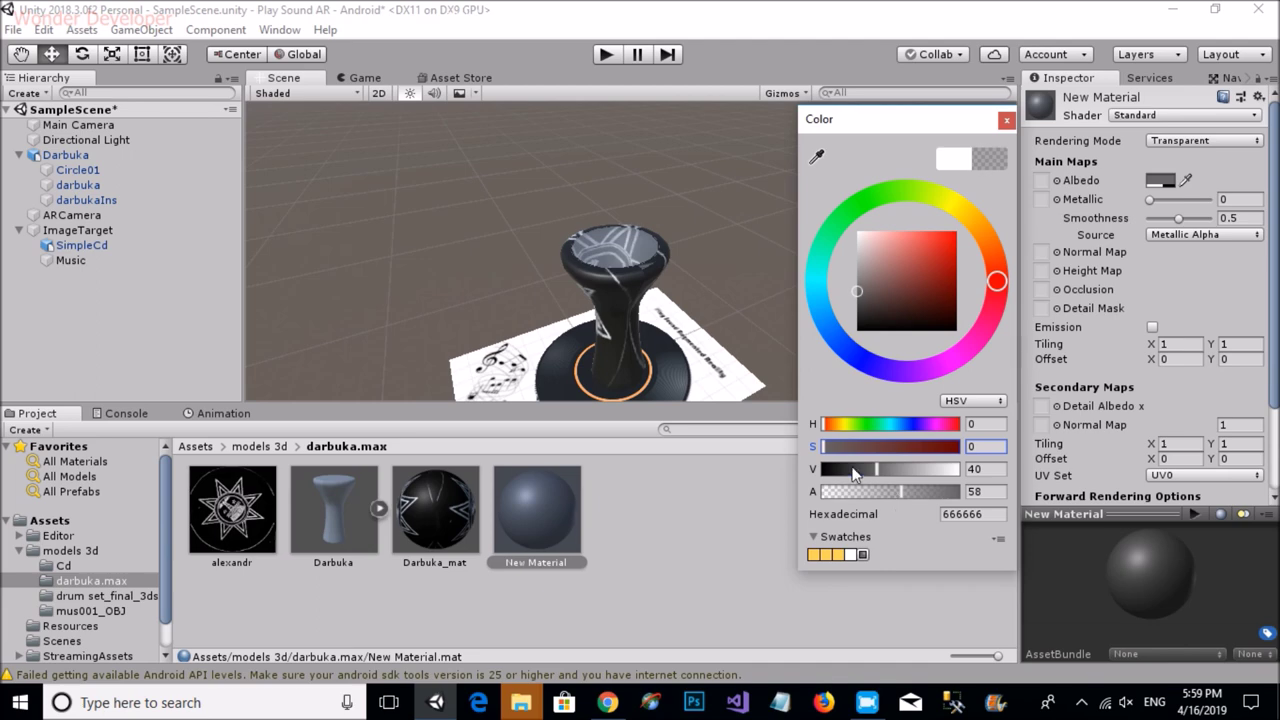
key("Escape")
Step: Parent the Darbuka under Music and deactivate it to hide it
left_click(968, 132)
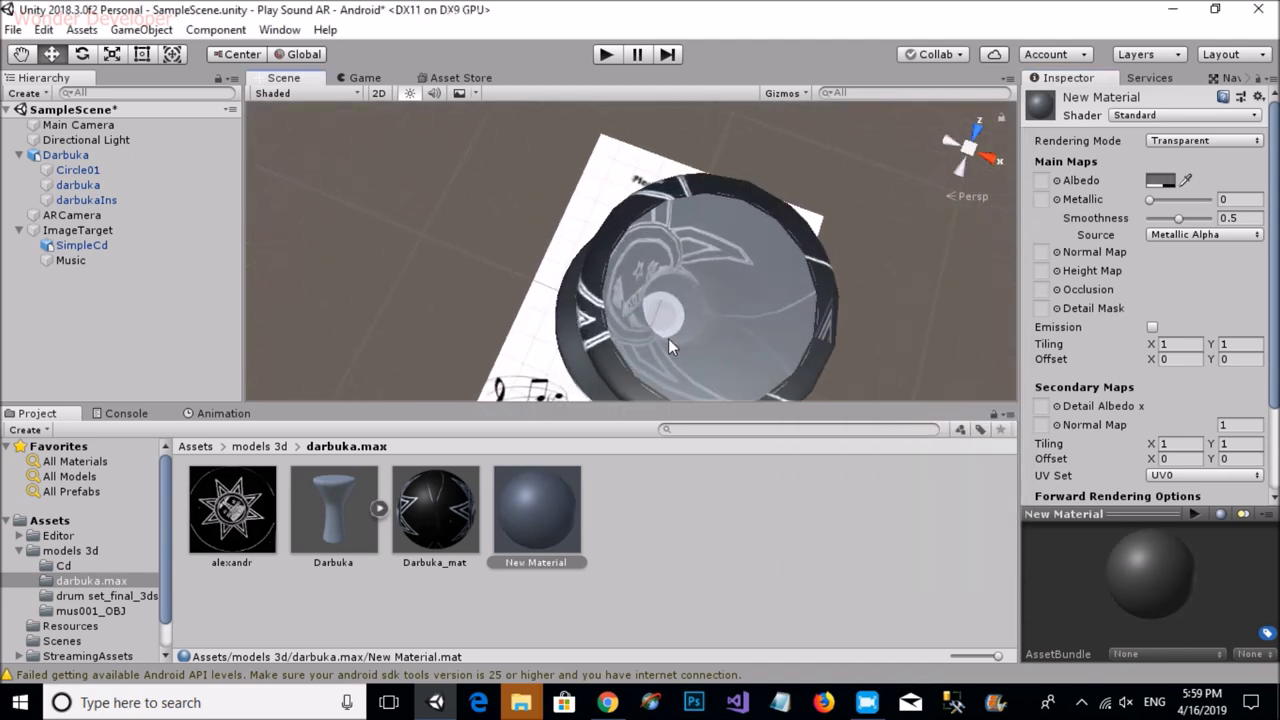
left_click(670, 336)
left_click_drag(65, 155, 70, 215)
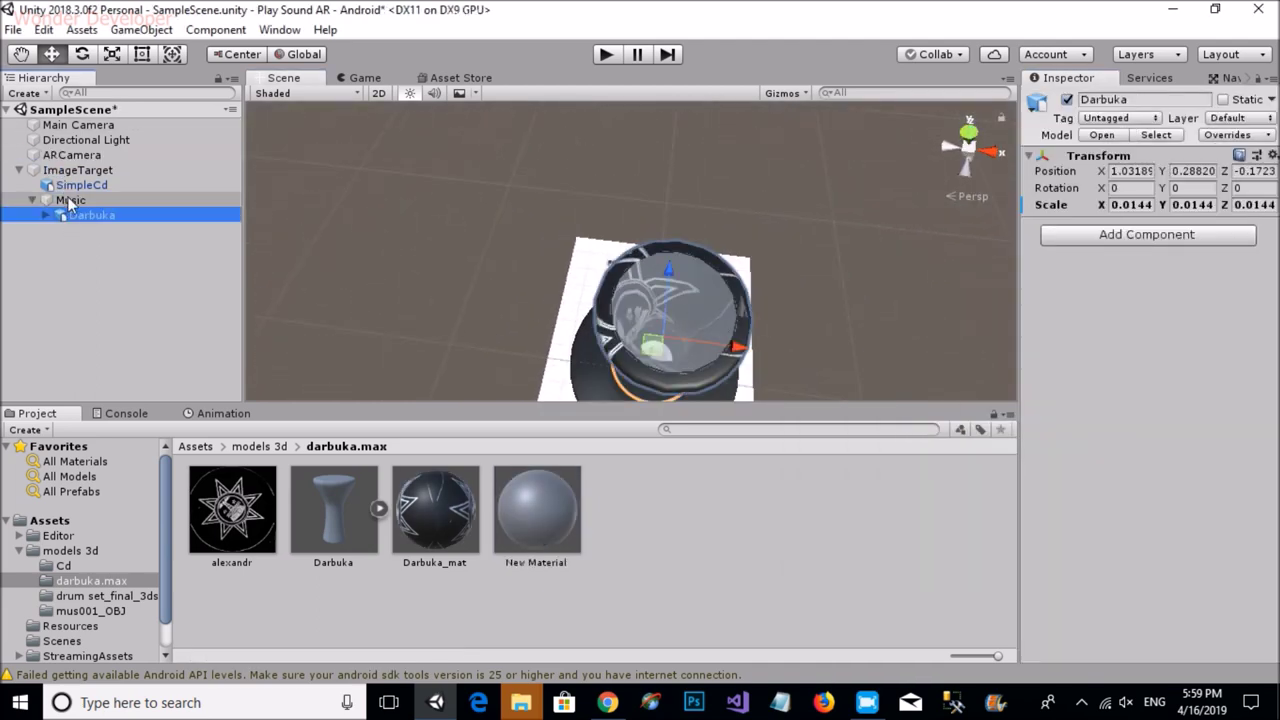
left_click(70, 200)
left_click(33, 200)
left_click(33, 200)
left_click(90, 215)
left_click(1065, 101)
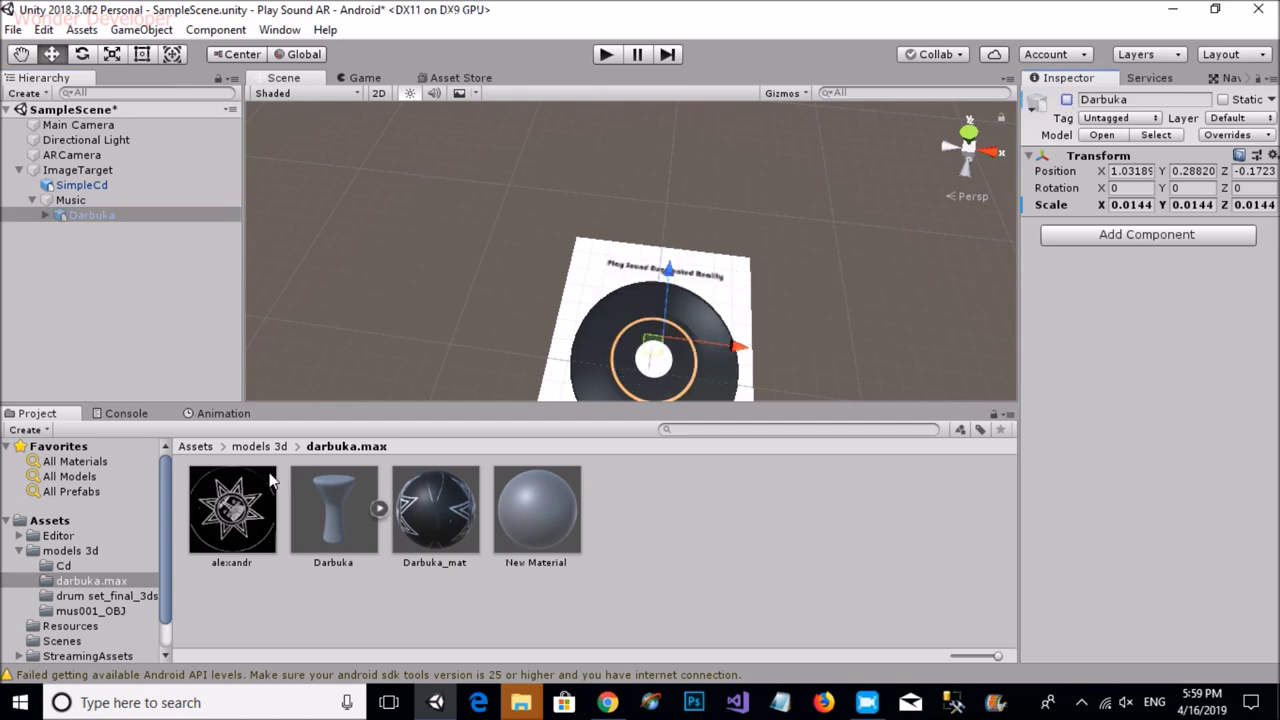
left_click(135, 596)
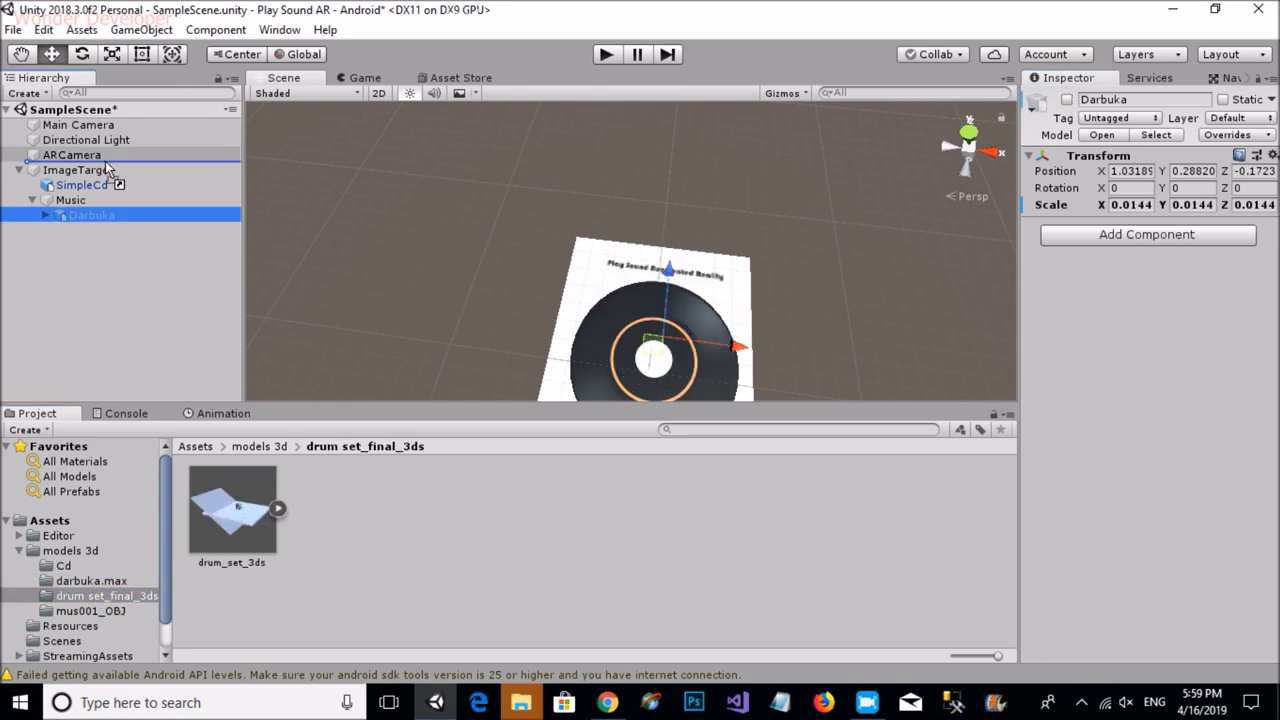
Step: Add the drum set model under the image target and delete its Box01 and Box02 parts
left_click_drag(238, 511, 78, 170)
left_click(485, 344)
scroll(485, 344, "down", 2)
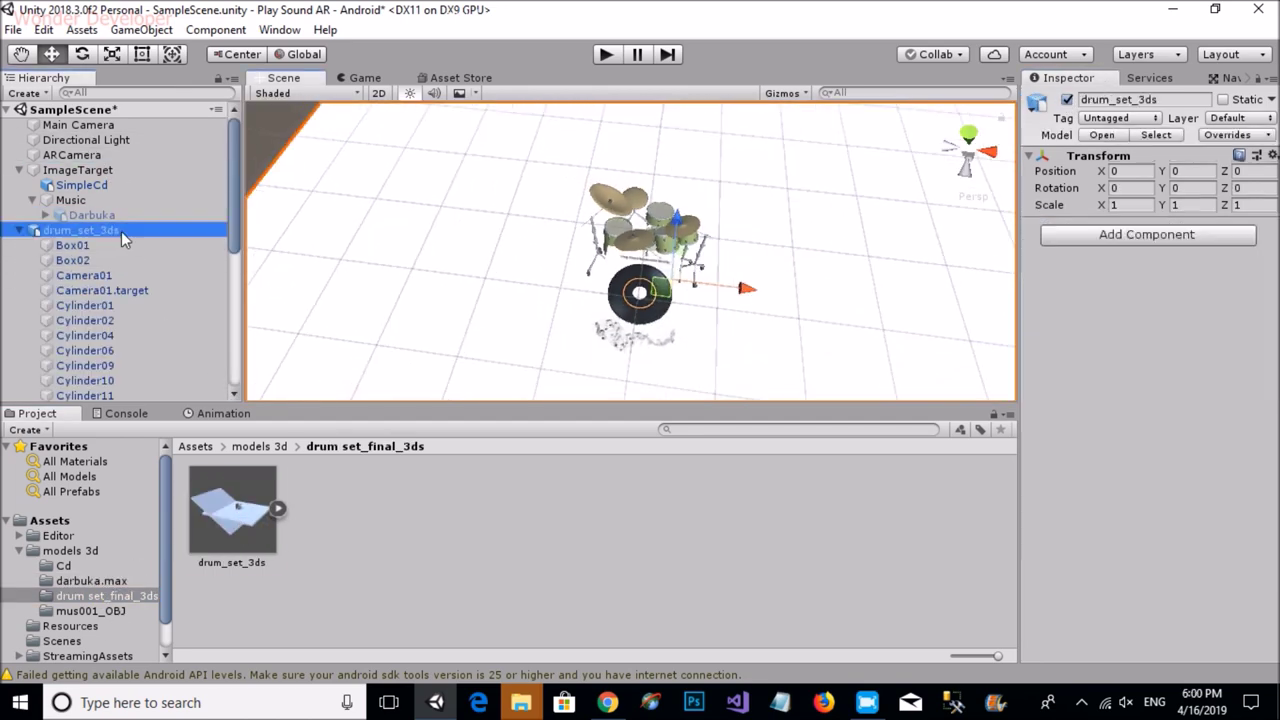
key("Delete")
left_click(388, 301)
key("Delete")
left_click(593, 289)
Step: Frame the drum set from above and delete the plane beneath it
left_click(100, 230)
key("f")
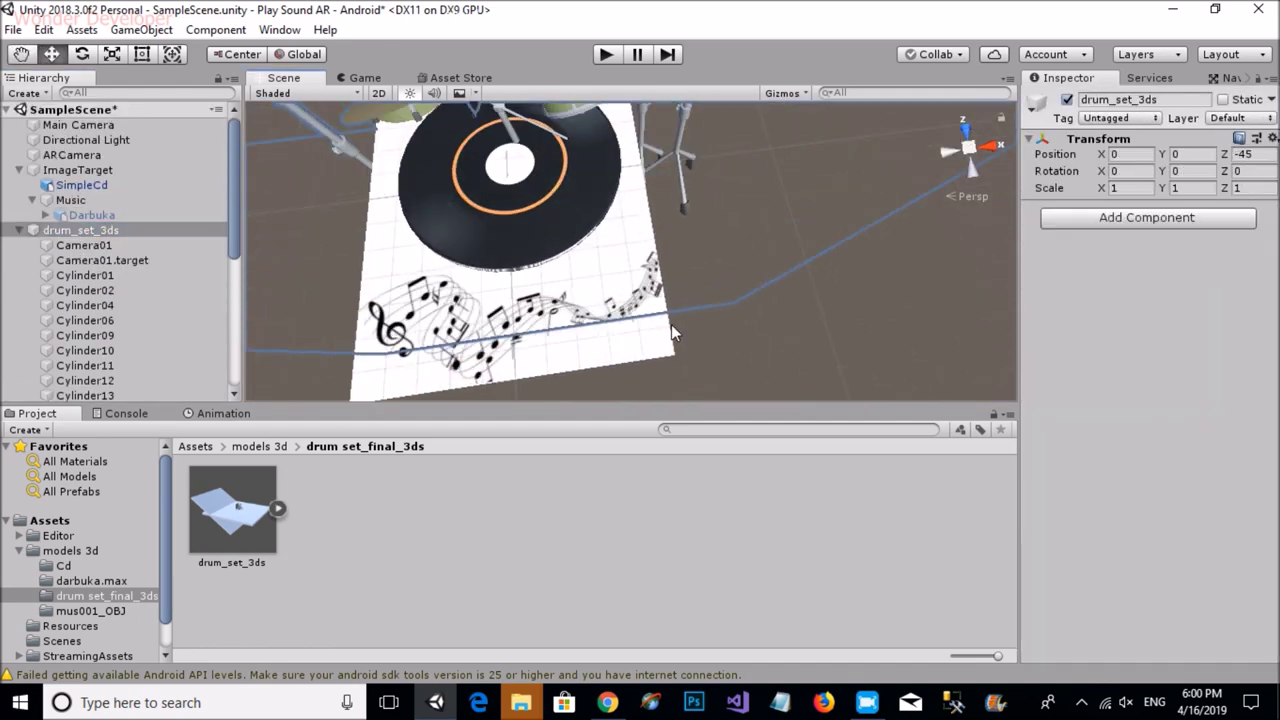
scroll(522, 212, "down", 3)
left_click(645, 277)
scroll(166, 214, "up", 3)
left_click(19, 230)
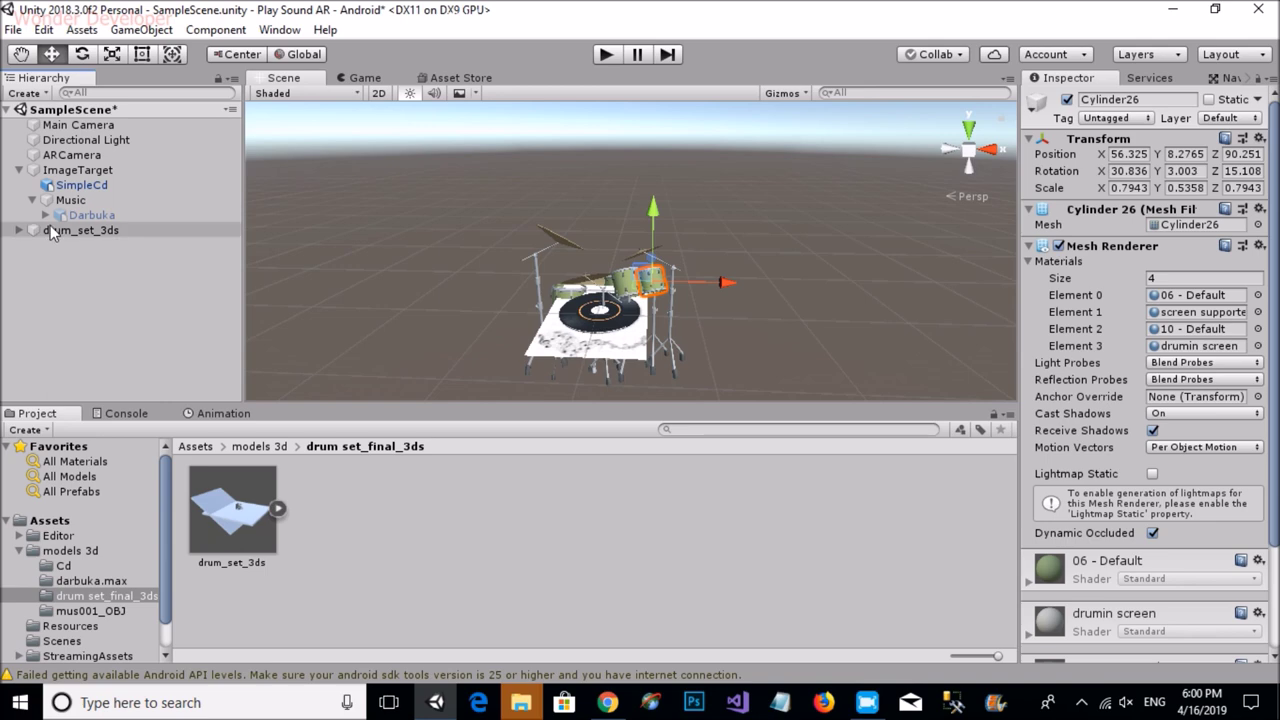
double_click(50, 231)
left_click(968, 128)
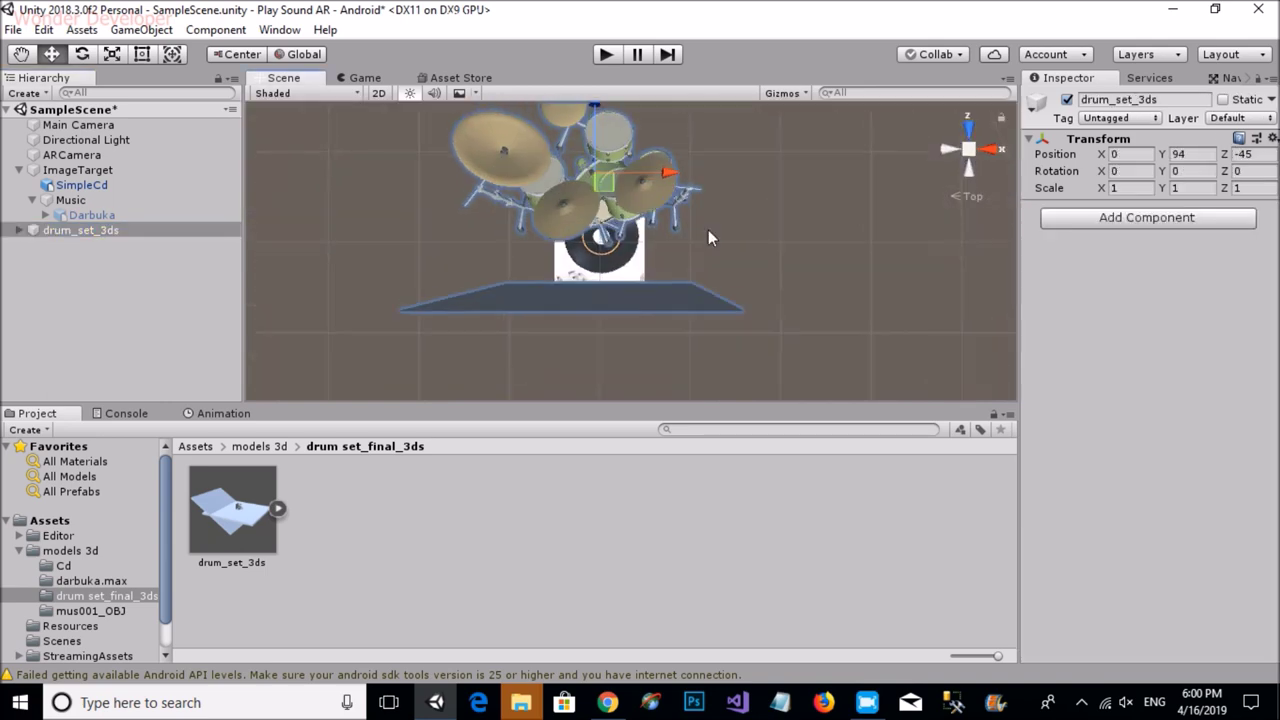
left_click(690, 298)
key("Delete")
Step: Scale the drum set to 0.5 on all axes and move it back onto the CD
left_click(631, 156)
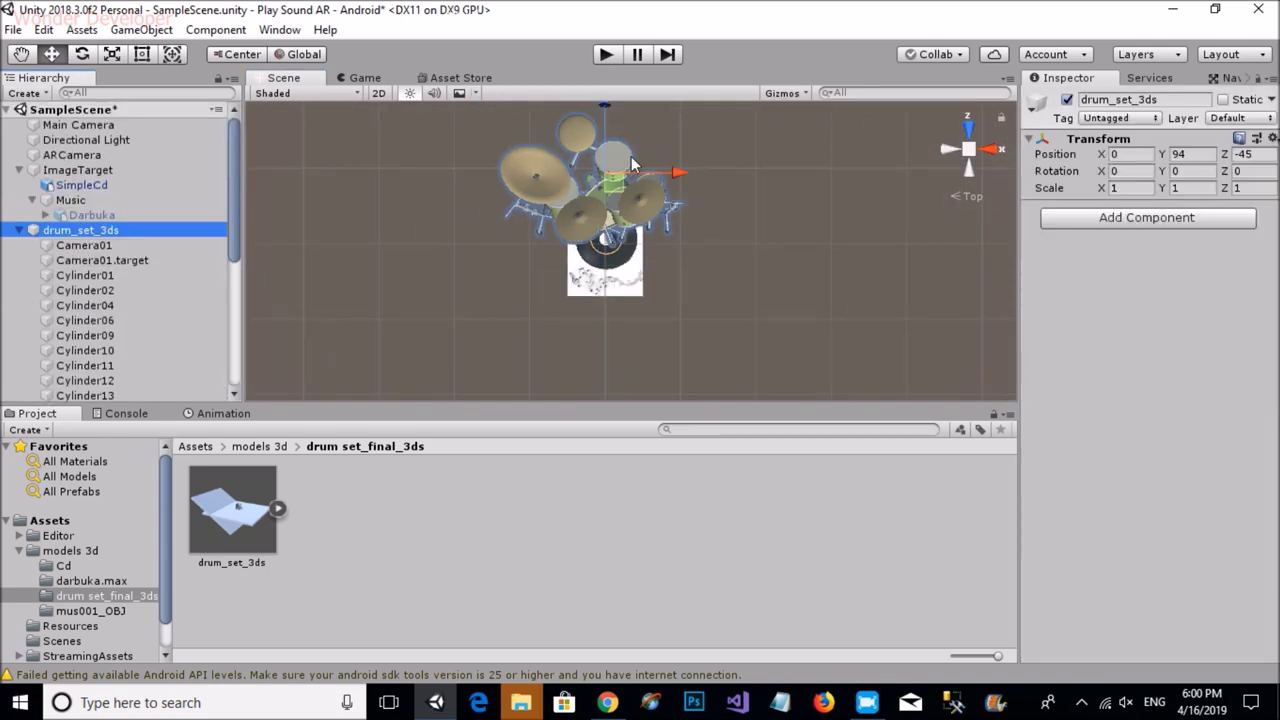
left_click_drag(604, 112, 607, 157)
type("0.5")
key("Tab")
type("0.5")
key("Tab")
type("0.5")
mouse_move(607, 180)
left_mouse_down()
mouse_move(610, 158)
mouse_move(776, 269)
mouse_move(694, 270)
mouse_move(566, 118)
mouse_move(629, 124)
left_mouse_up()
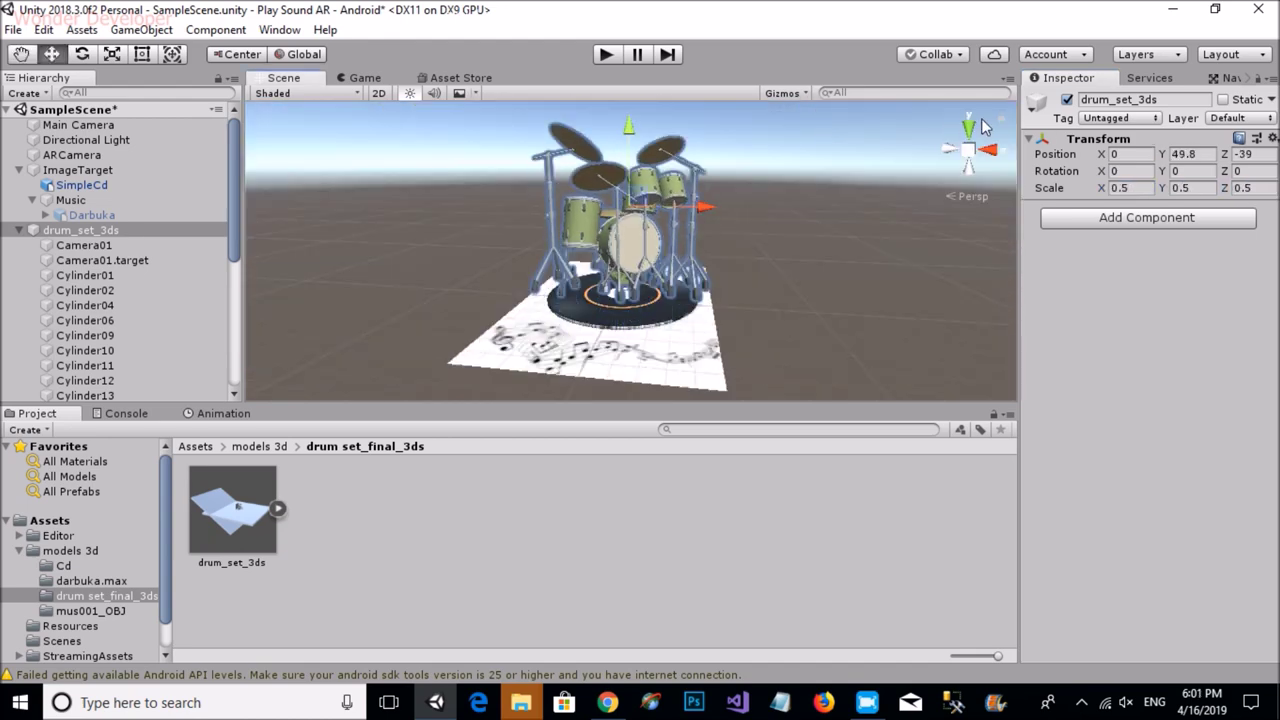
Step: Parent drum_set_3ds under Music and add the mus001 model from mus001_OBJ to the scene
left_click(983, 125)
mouse_move(80, 230)
left_mouse_down()
mouse_move(75, 185)
mouse_move(70, 200)
left_mouse_up()
left_click(90, 610)
left_click_drag(333, 510, 55, 250)
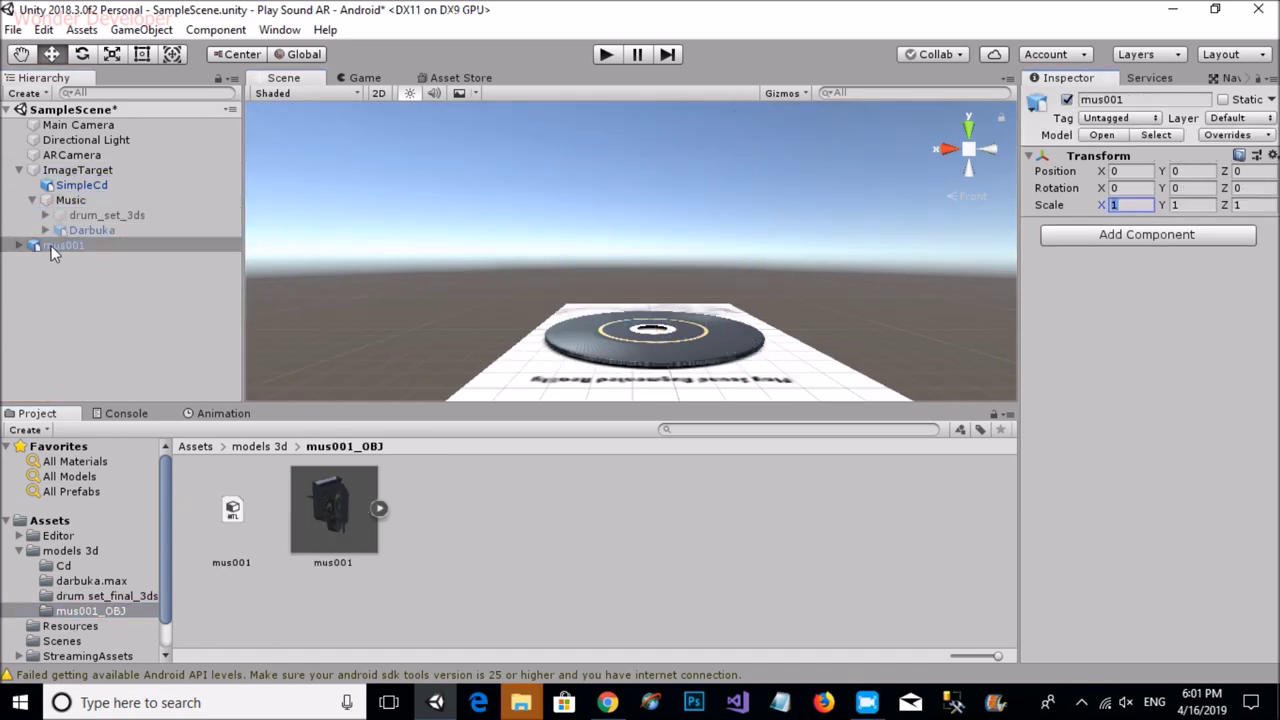
Step: Set mus001's X rotation to -90 and give it a 0.25 scale
left_click(1130, 188)
type("90")
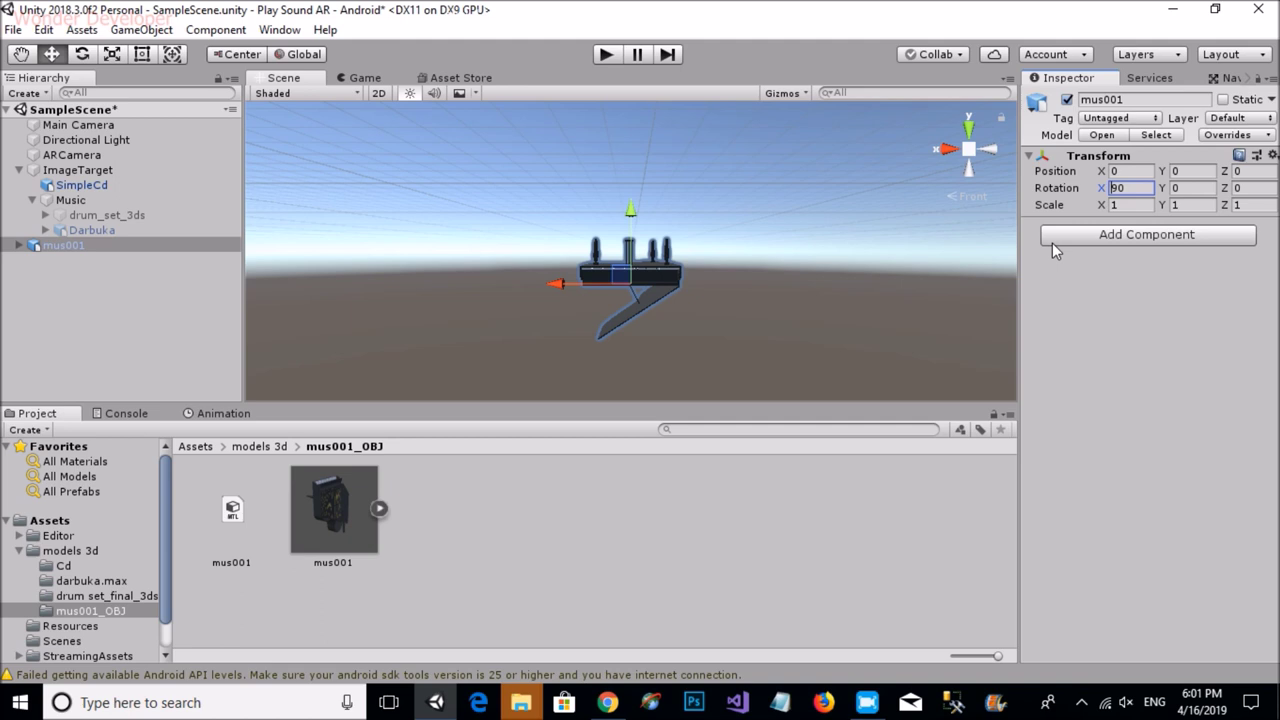
type("-90")
left_click(1132, 205)
type(".2")
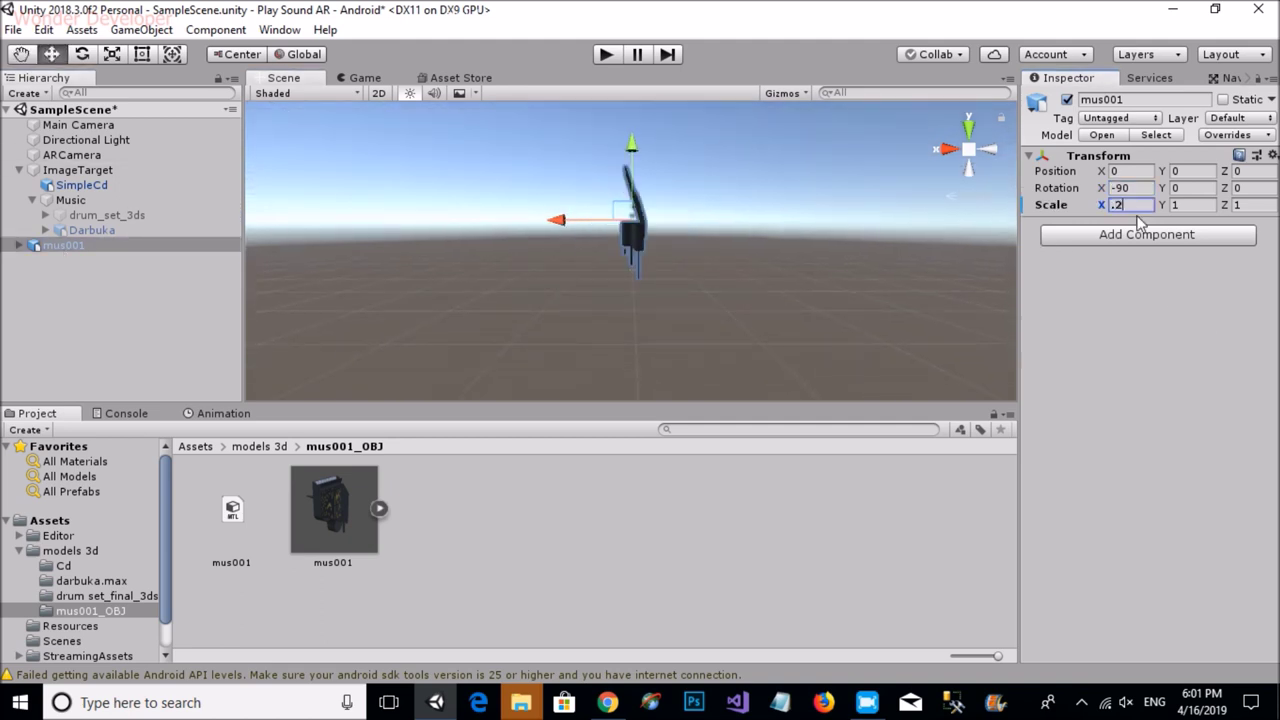
key("Tab")
type(".25")
key("Tab")
type(".25")
key("Return")
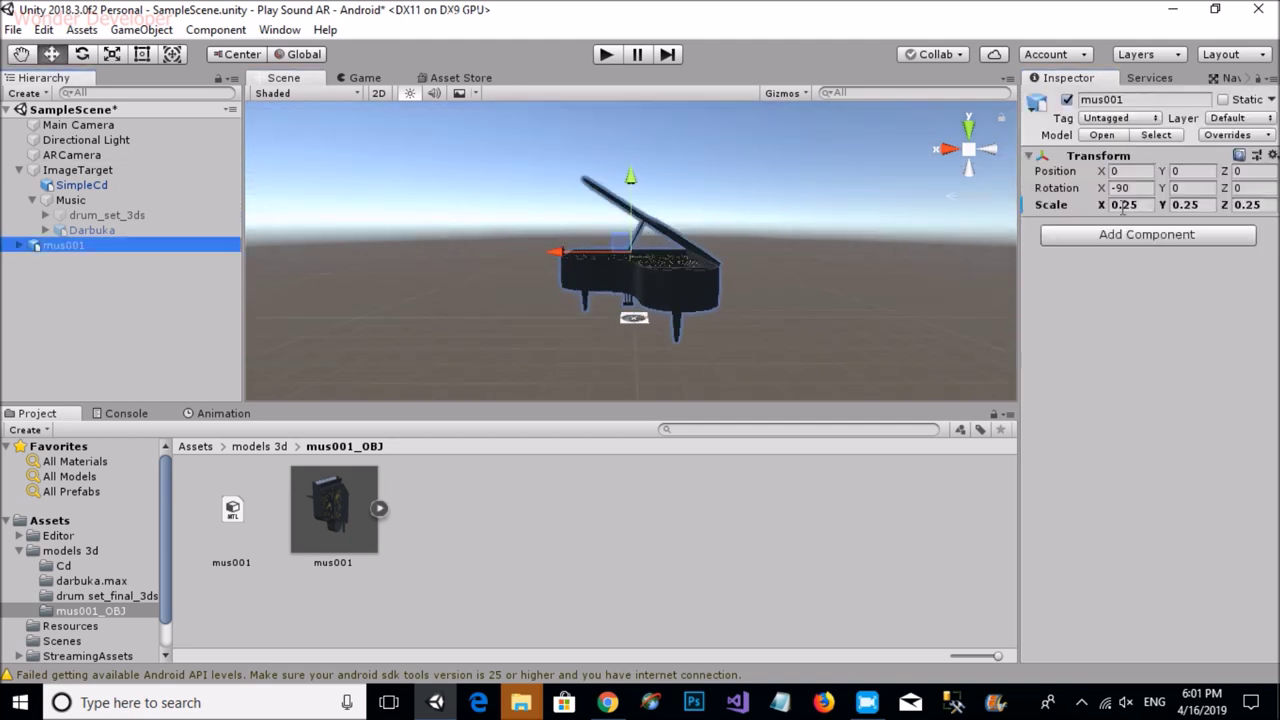
Step: Reduce mus001's scale to 0.025 on all three axes
left_click(1135, 205)
type("0.02")
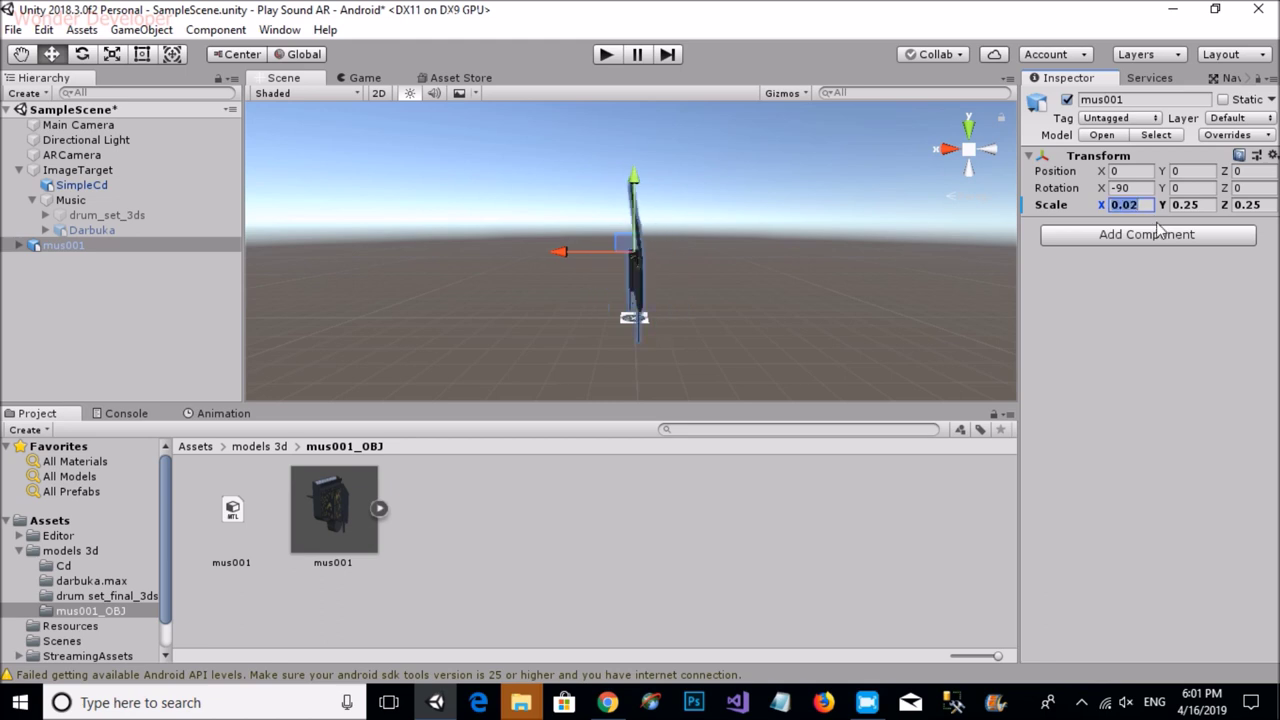
key("Tab")
type("0.025")
key("Tab")
type("0.025")
key("Return")
Step: Raise the mus001 piano onto the CD and parent it under Music
left_click(57, 254)
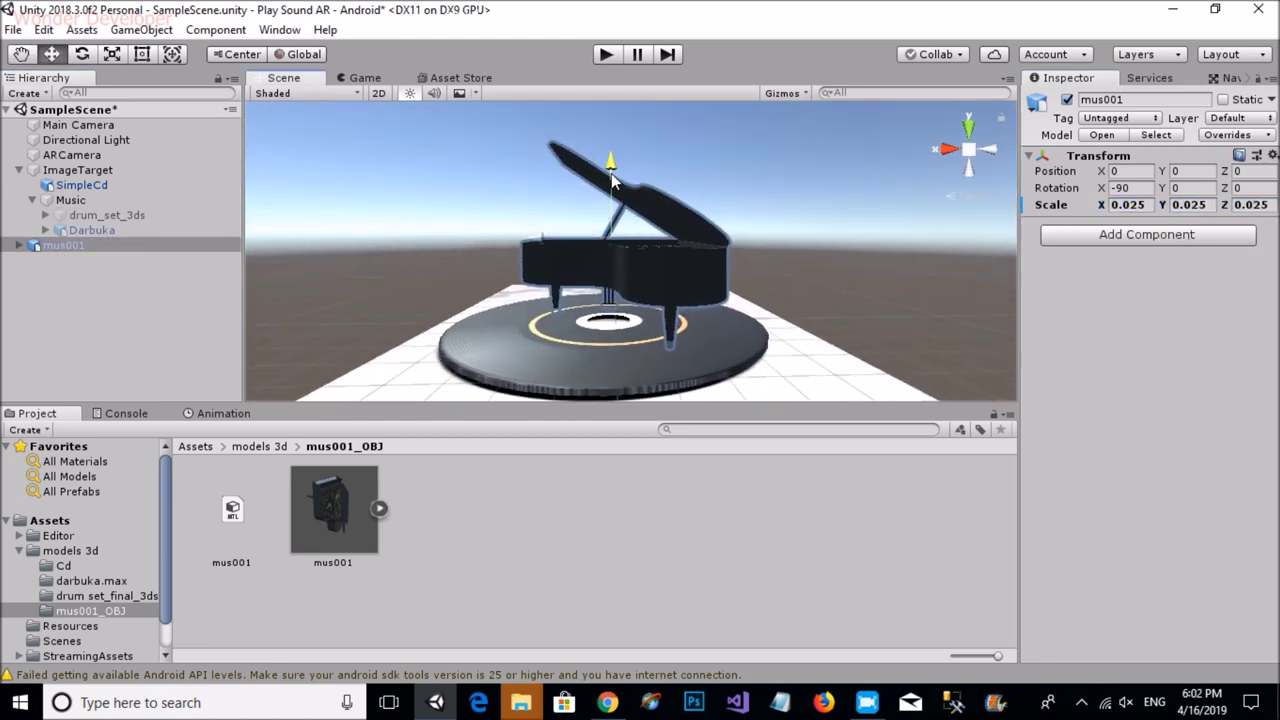
left_click(941, 149)
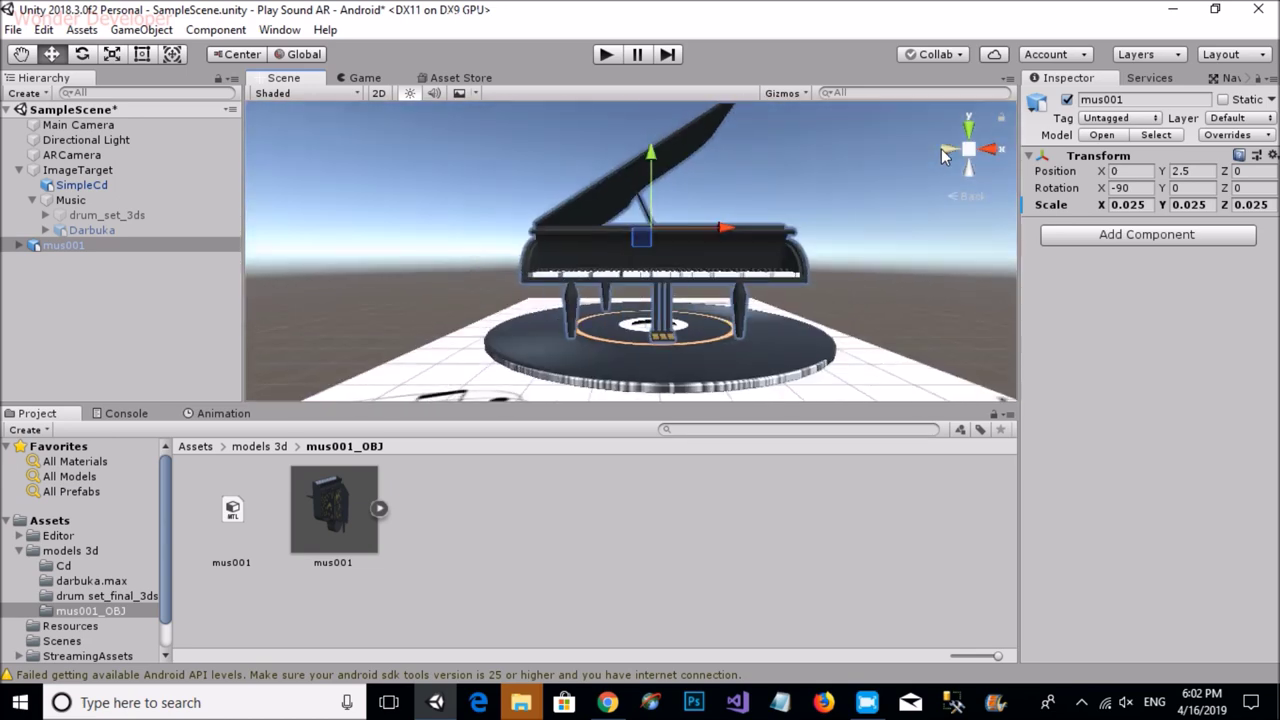
left_click_drag(941, 149, 728, 281, "alt")
scroll(728, 281, "down", 3)
left_click_drag(63, 245, 70, 200)
Step: Rotate the drum set to -162.54 on Y
left_click(1067, 99)
left_click(107, 230)
left_click(1067, 99)
left_click_drag(650, 130, 645, 98, "alt")
left_click_drag(1100, 174, 1140, 174)
key("e")
left_click_drag(720, 180, 868, 196)
Step: Reselect the whole drum set from a top view and return to the move tool in perspective
left_click(837, 263)
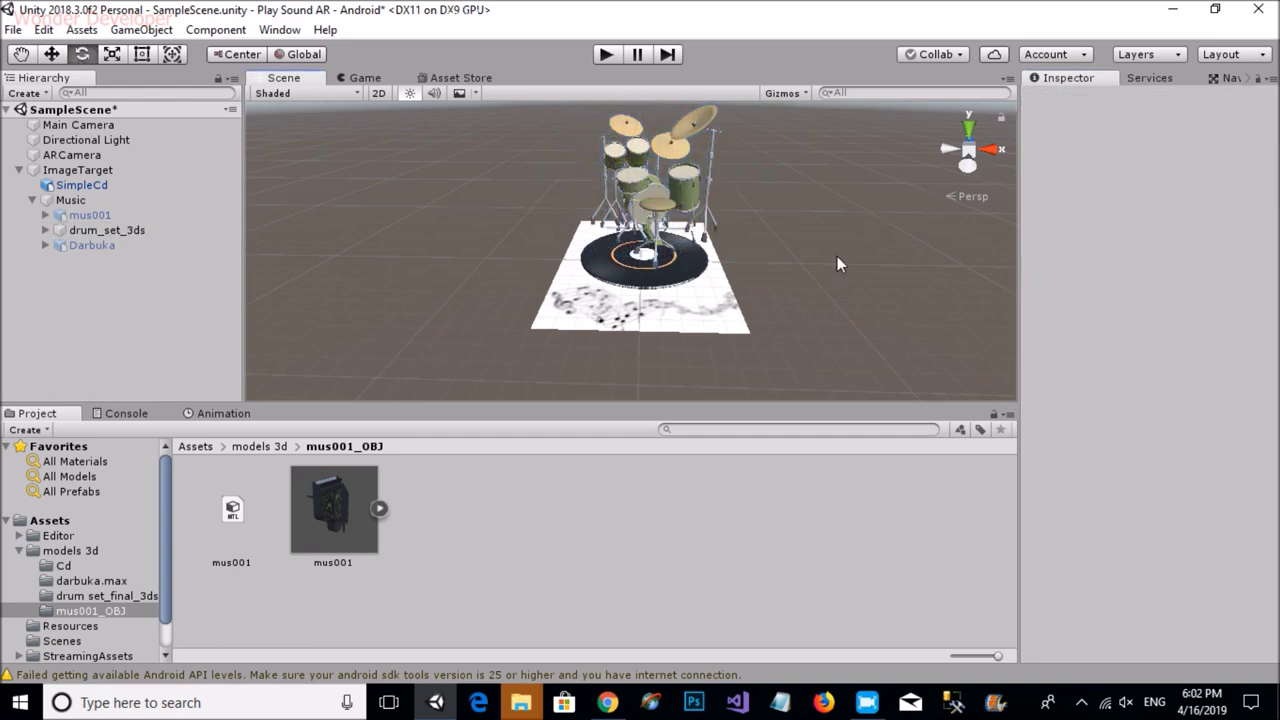
left_click(670, 185)
left_click(968, 128)
left_click(650, 190)
key("w")
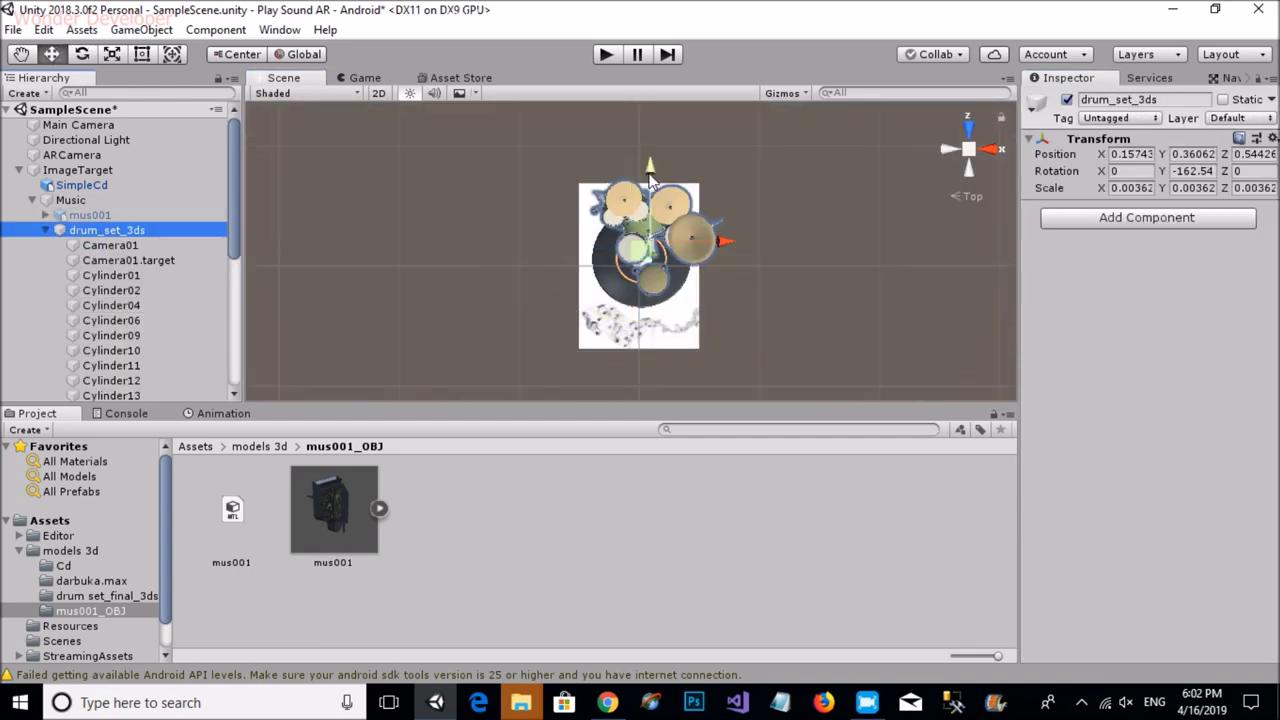
left_click(966, 163)
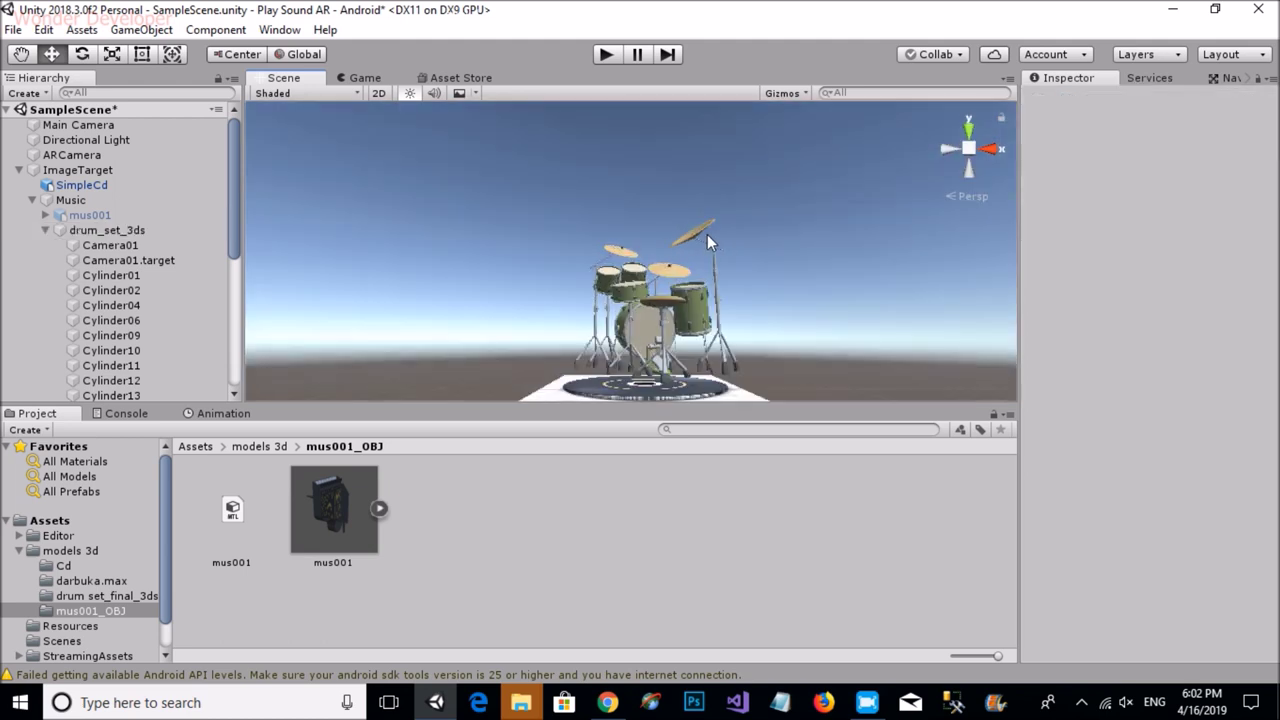
Step: Toggle visibility of the drum set and Darbuka, then select all three instruments visible
left_click(45, 230)
left_click(30, 230)
key("alt+shift+a")
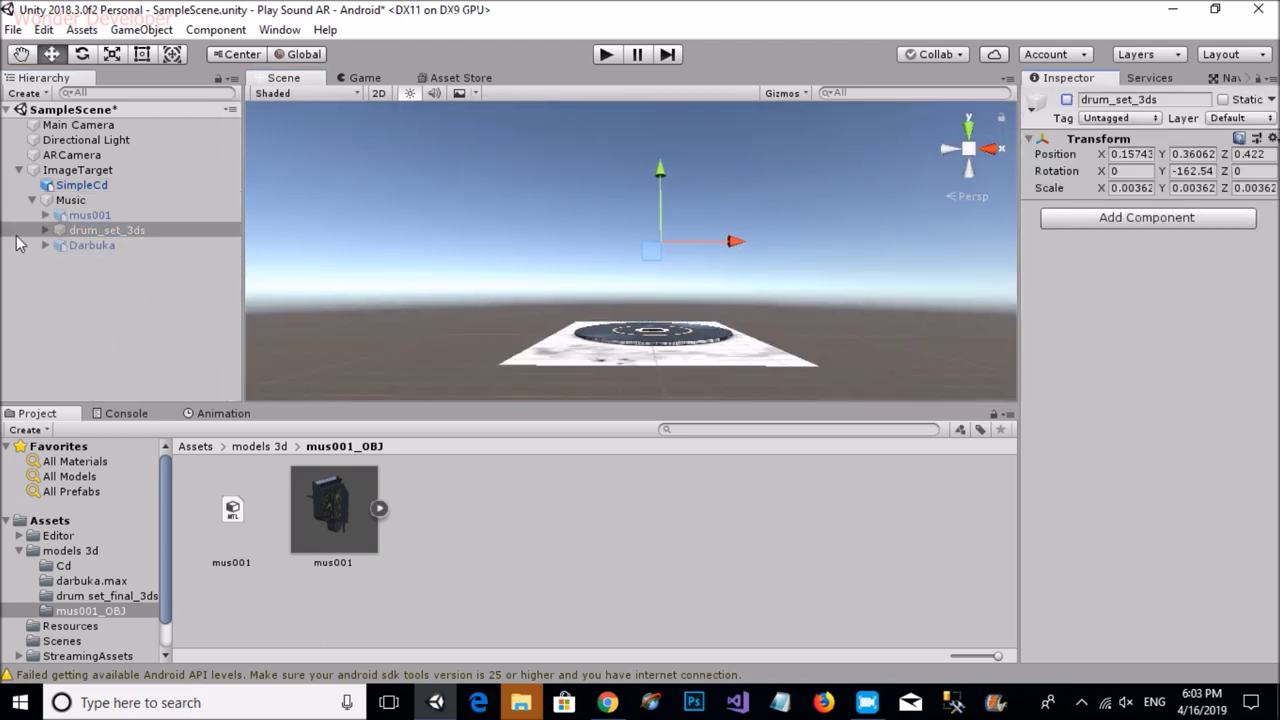
left_click(17, 244)
key("alt+shift+a")
key("alt+shift+a")
left_click(90, 215, "shift")
key("alt+shift+a")
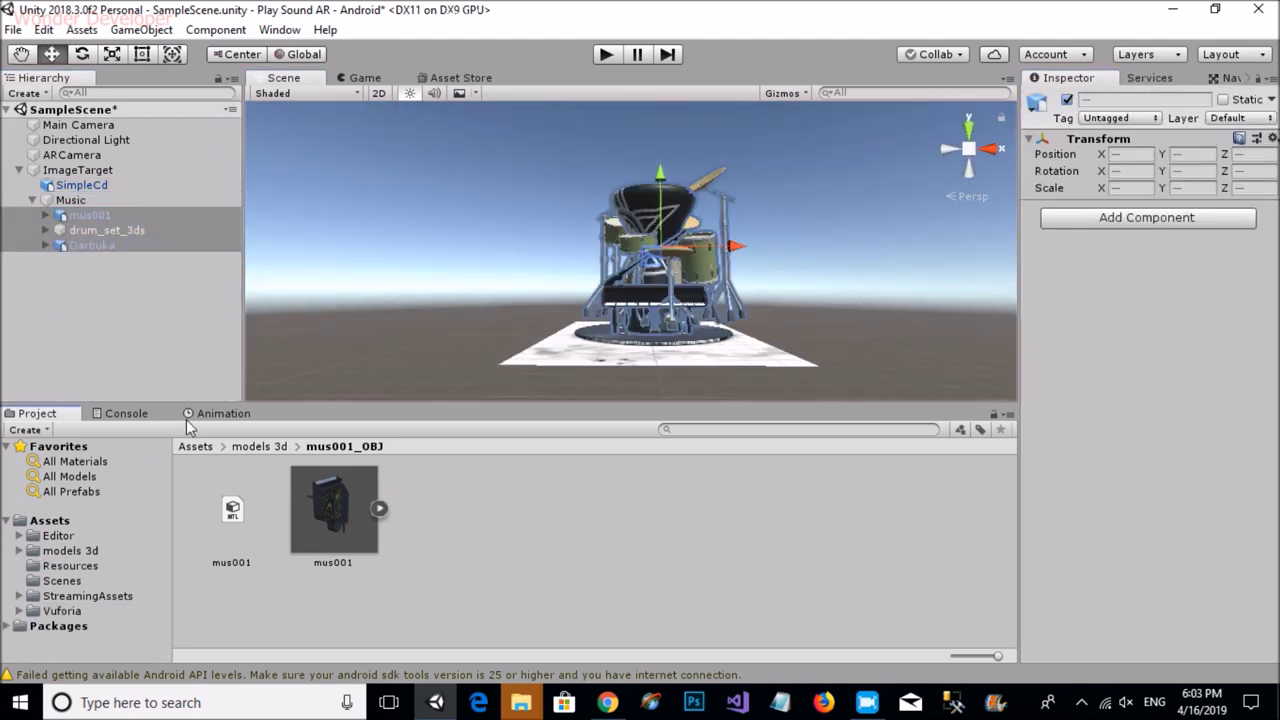
Step: Start creating a new animation clip for the Music group in the Animation window
left_click(70, 200)
left_click(223, 413)
left_click(638, 572)
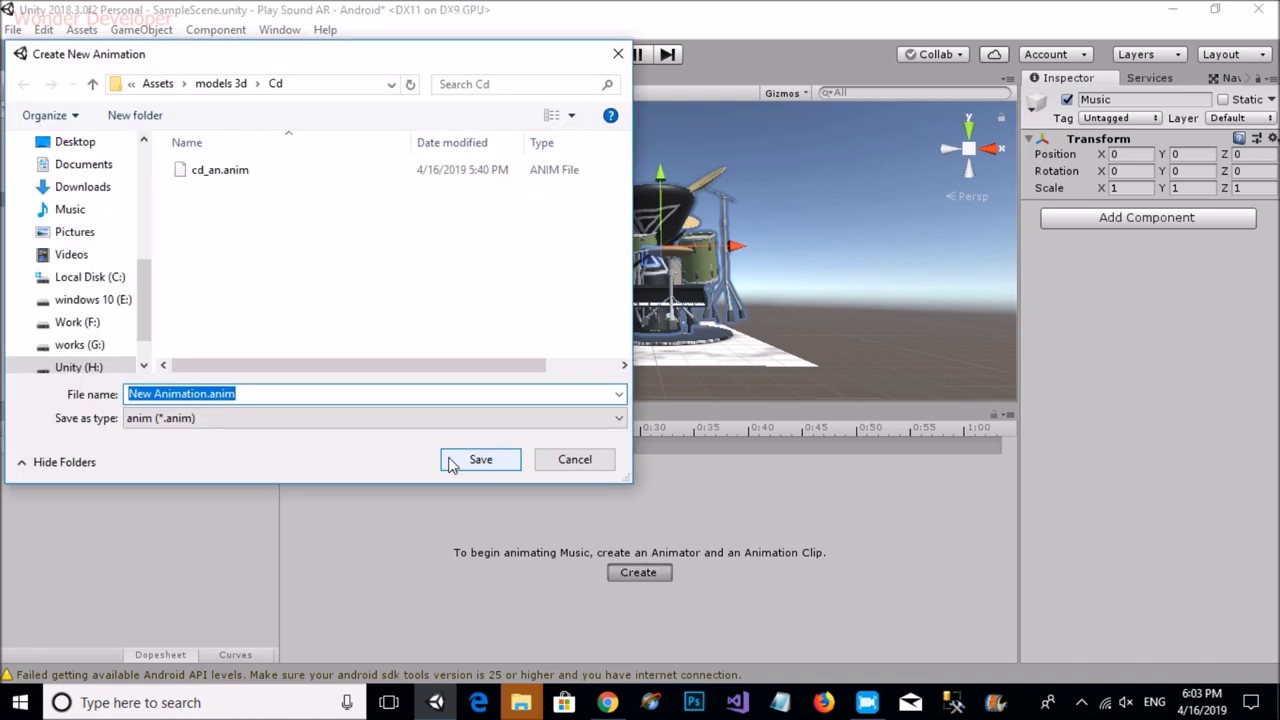
Step: Save the new clip as Macin and toggle keyframe recording with the piano selected
type("cin")
key("Return")
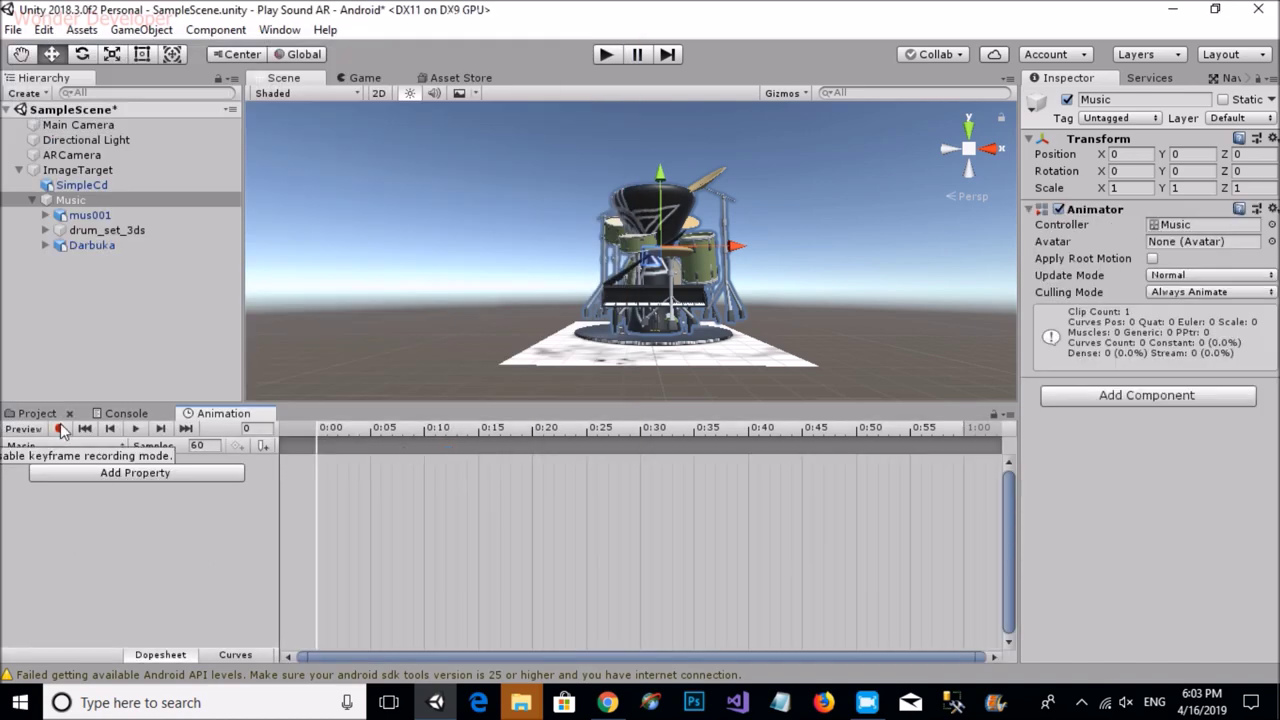
left_click(59, 428)
left_click(90, 215)
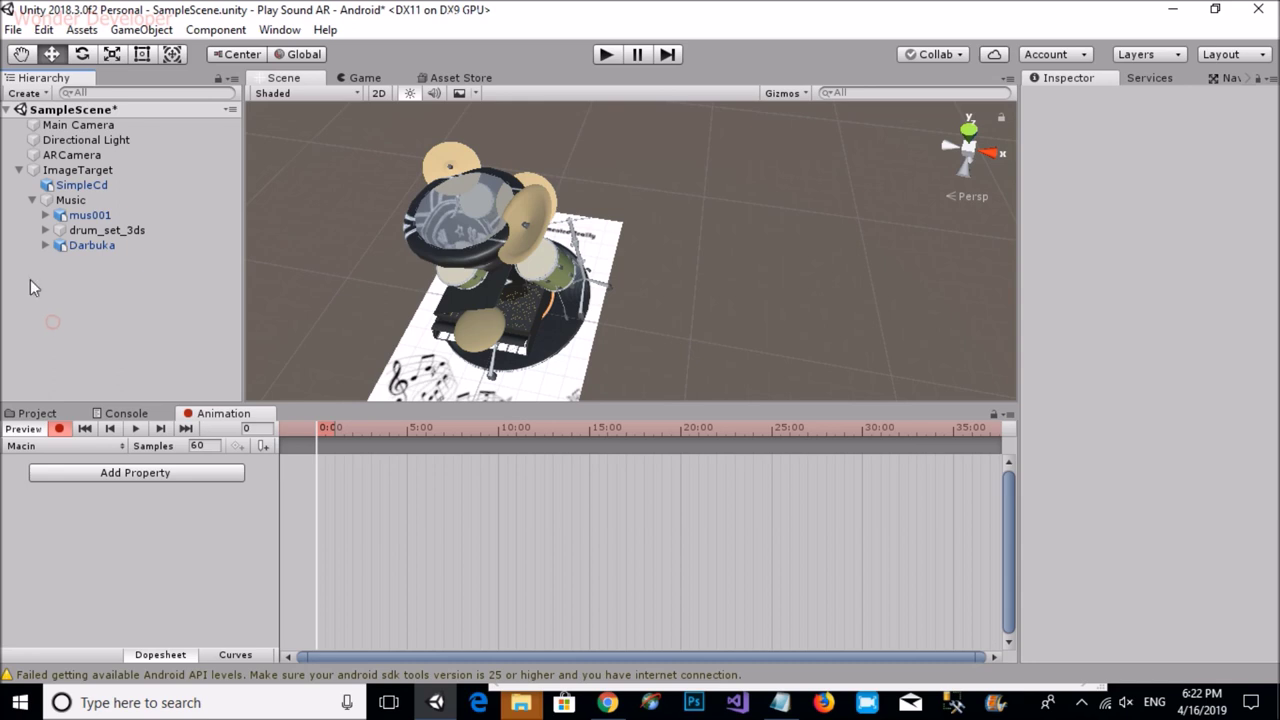
left_click(59, 428)
Step: Set the shared scale of the drum set and piano to 0
left_click(100, 230)
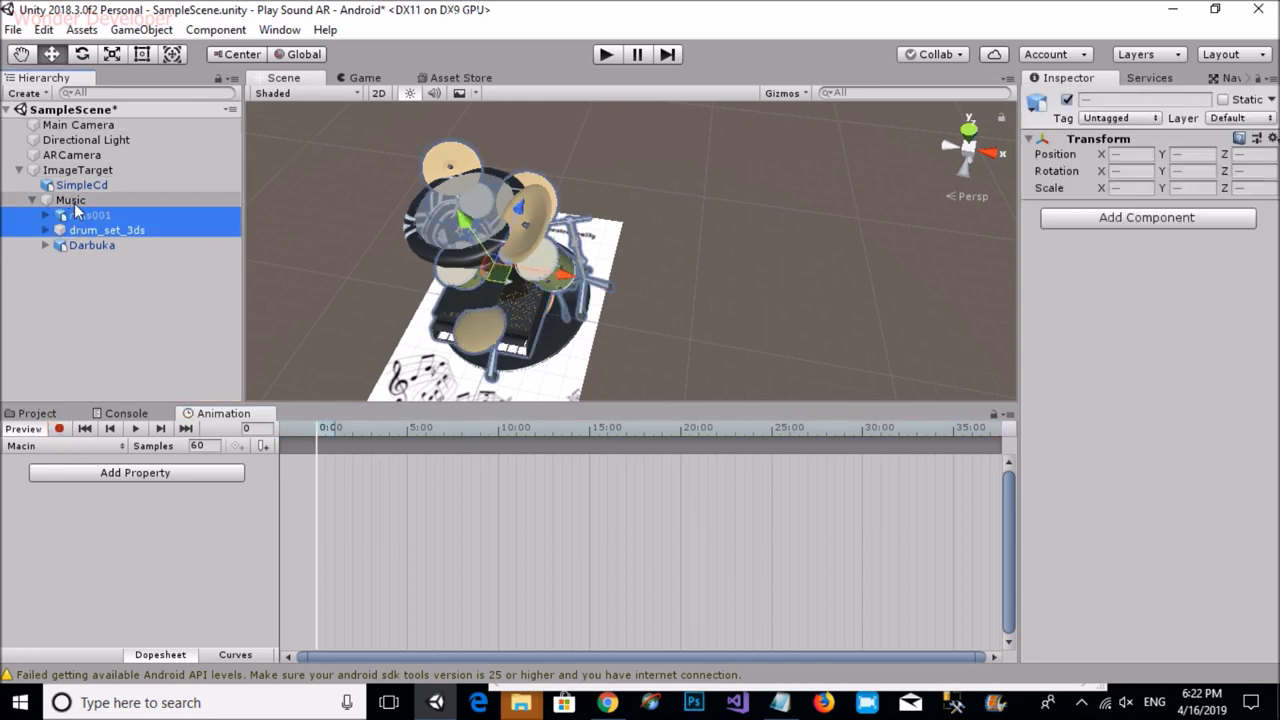
left_click(90, 215, "ctrl")
left_click(1130, 188)
type("0")
left_click(1195, 188)
type("0")
key("Tab")
Step: Select Darbuka, turn on keyframe recording, and undo back to the piano and drum set
left_click(68, 336)
left_click(90, 245)
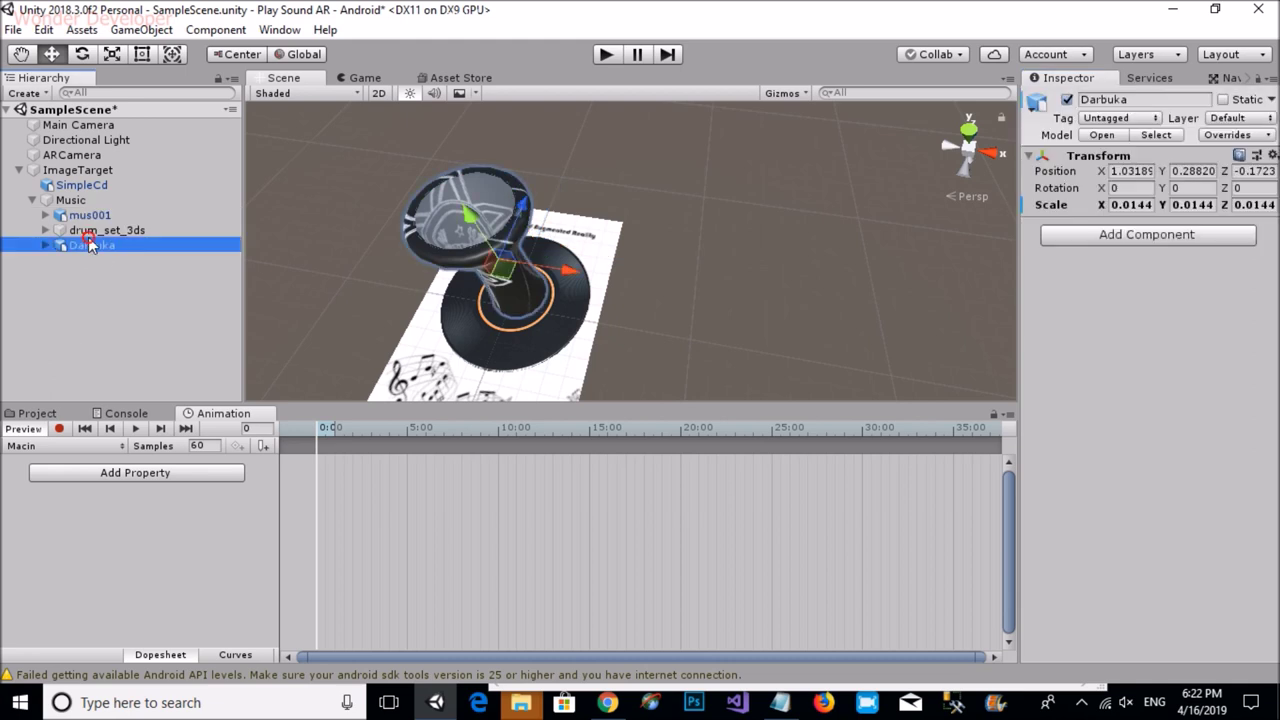
left_click(59, 428)
key("ctrl+z")
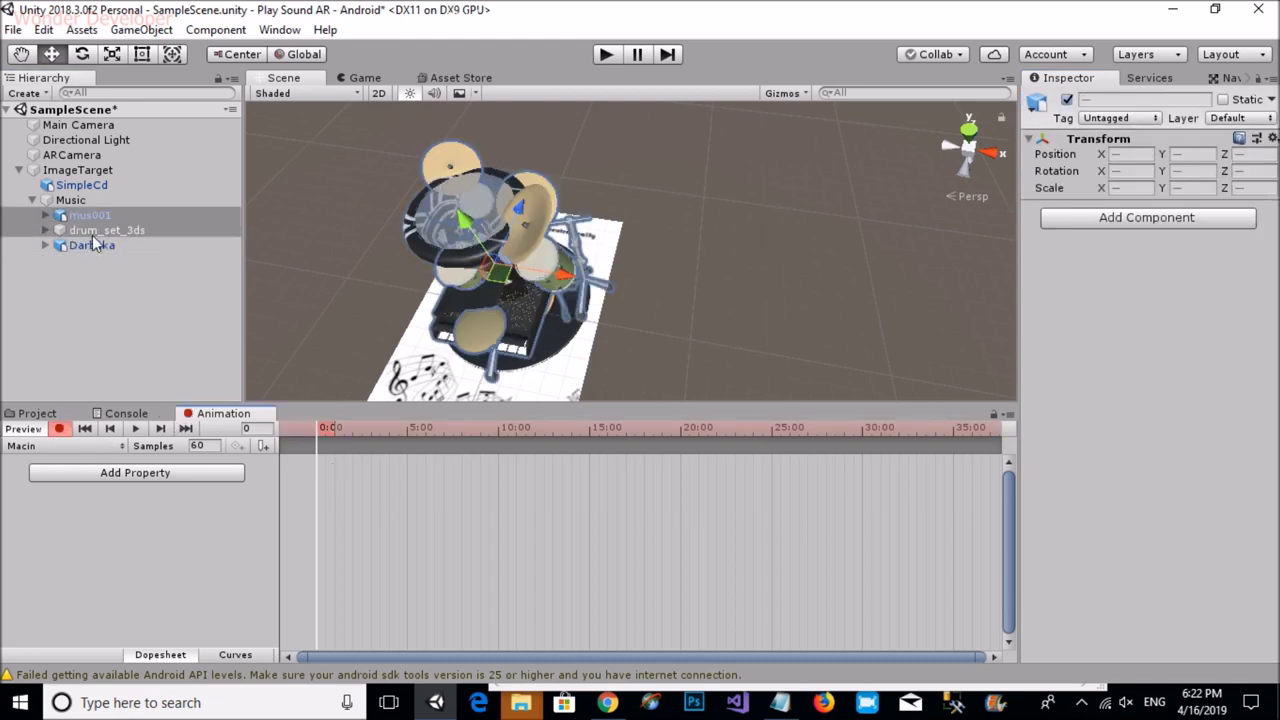
Step: Key the piano and drum set at zero scale, and Darbuka at full 0.0144 scale at 5:00
type("0")
key("Tab")
type("0")
key("Tab")
type("0")
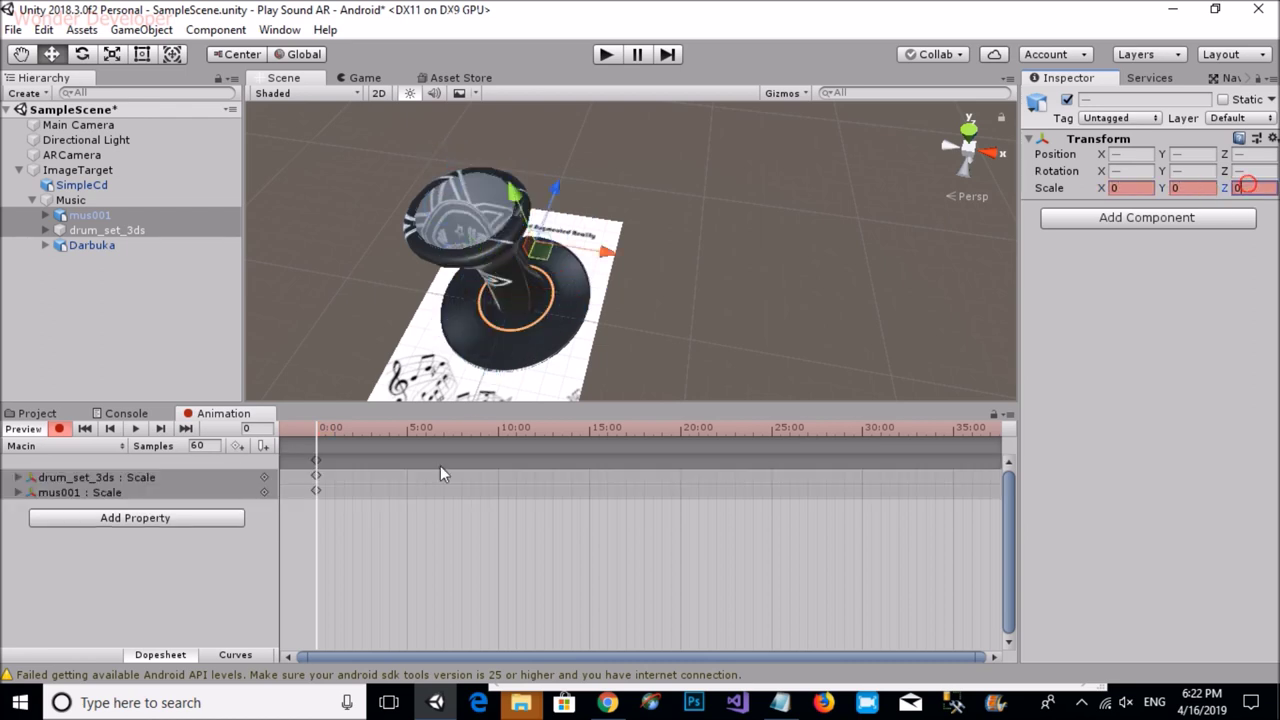
left_click(409, 430)
left_click(86, 247)
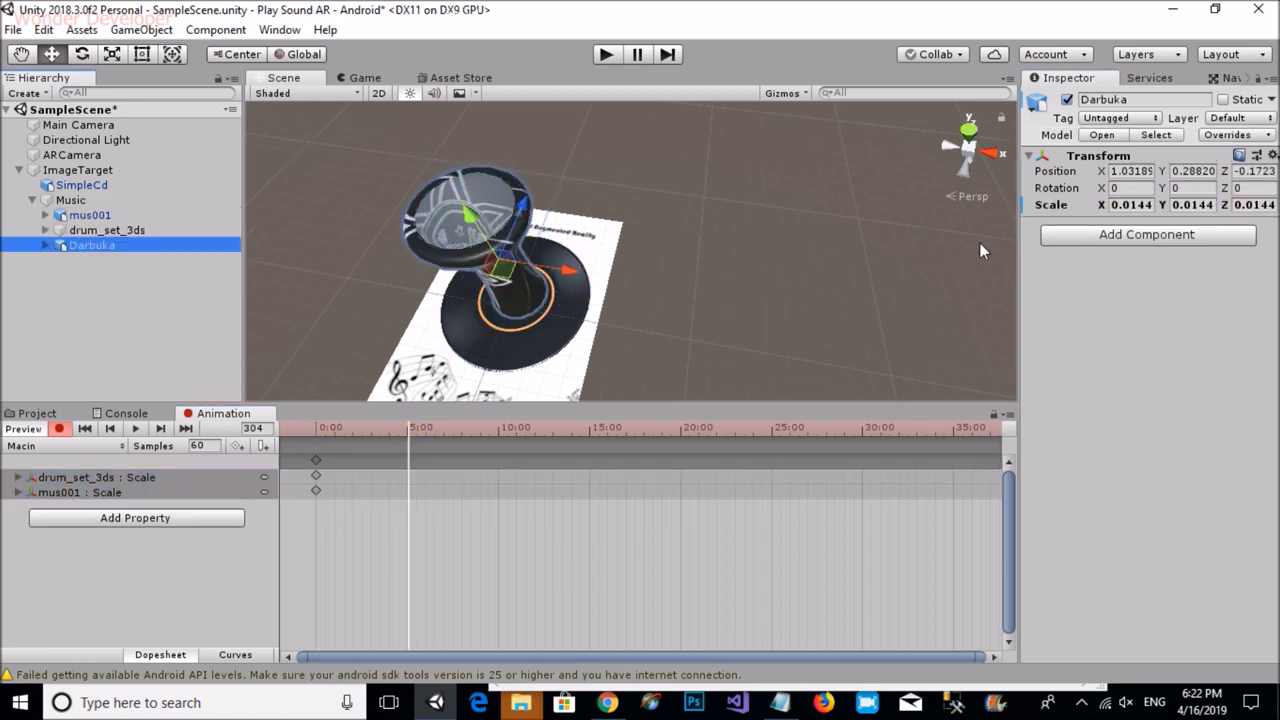
left_click(1130, 202)
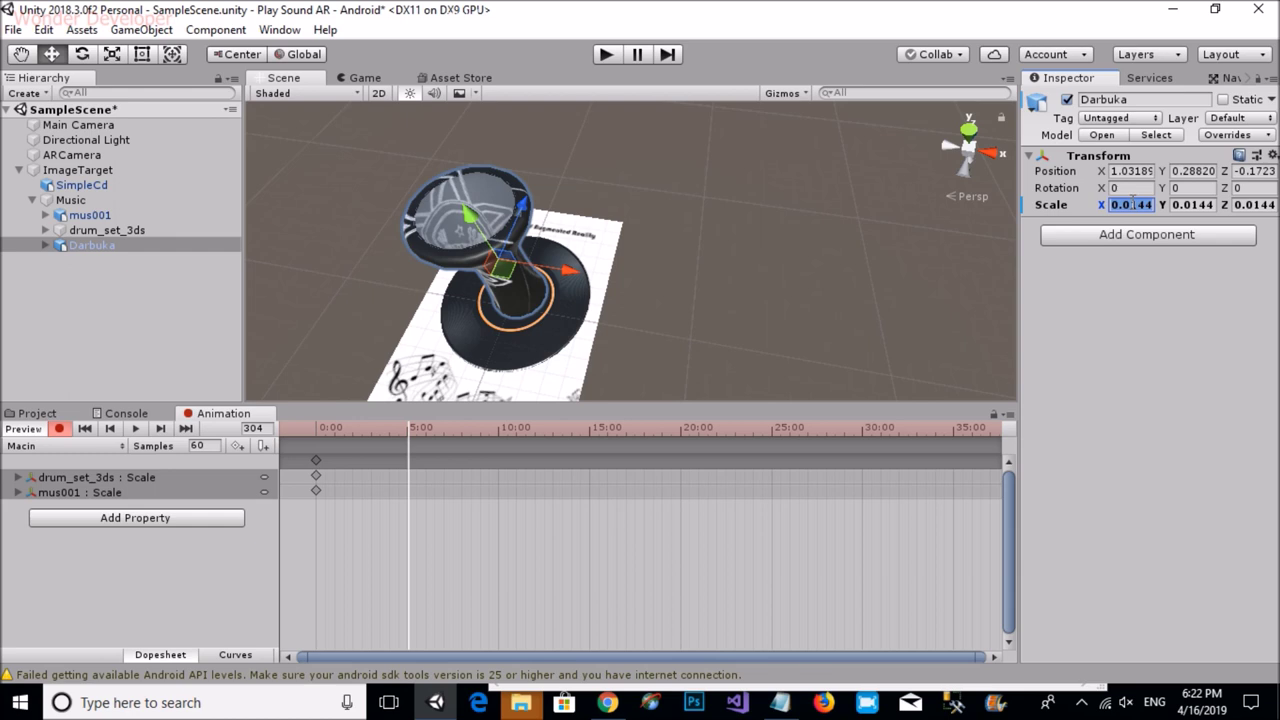
key("Return")
Step: Key Darbuka's scale to 0 on all axes at 10:00 and scrub to preview it shrinking
left_click(499, 431)
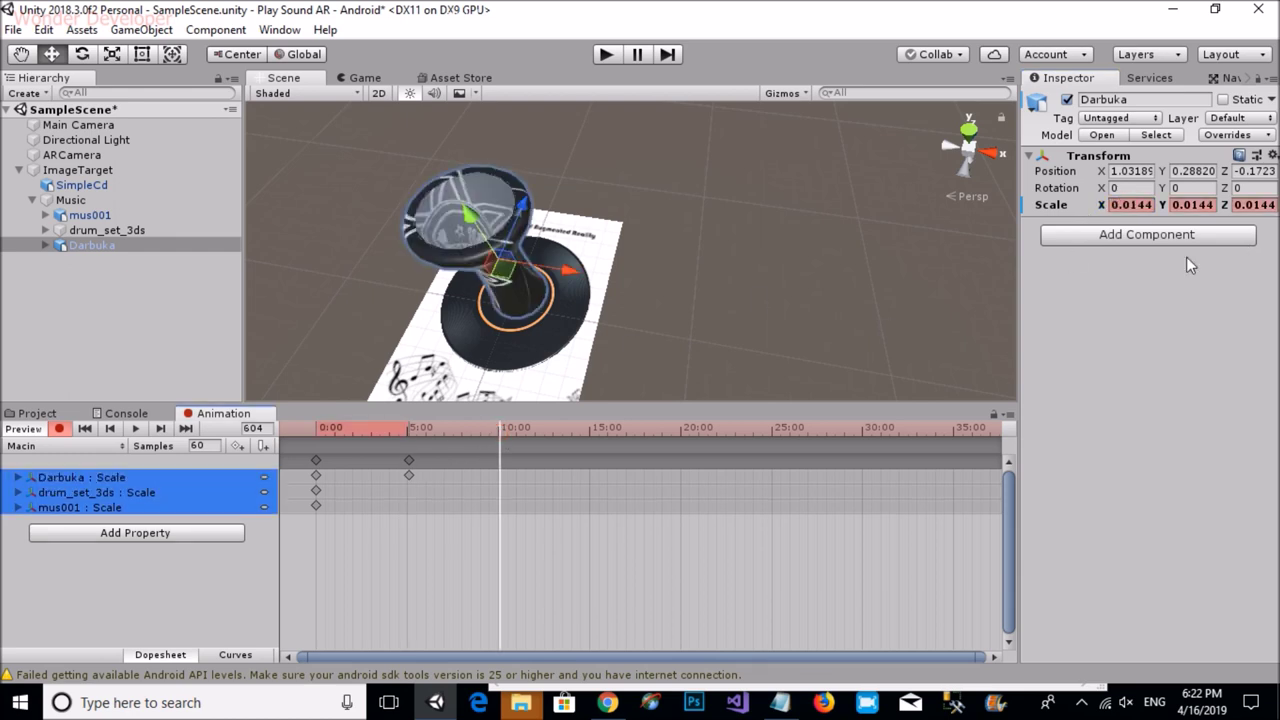
left_click(1133, 204)
type("0")
key("Tab")
type("0")
key("Tab")
type("0")
left_click(474, 514)
left_click_drag(490, 430, 462, 434)
Step: Paste the saved 0.00362069 scale value into the drum set's scale fields
left_click(107, 230)
left_click(801, 705)
left_click_drag(494, 195, 615, 218)
double_click(605, 218)
left_click(153, 230)
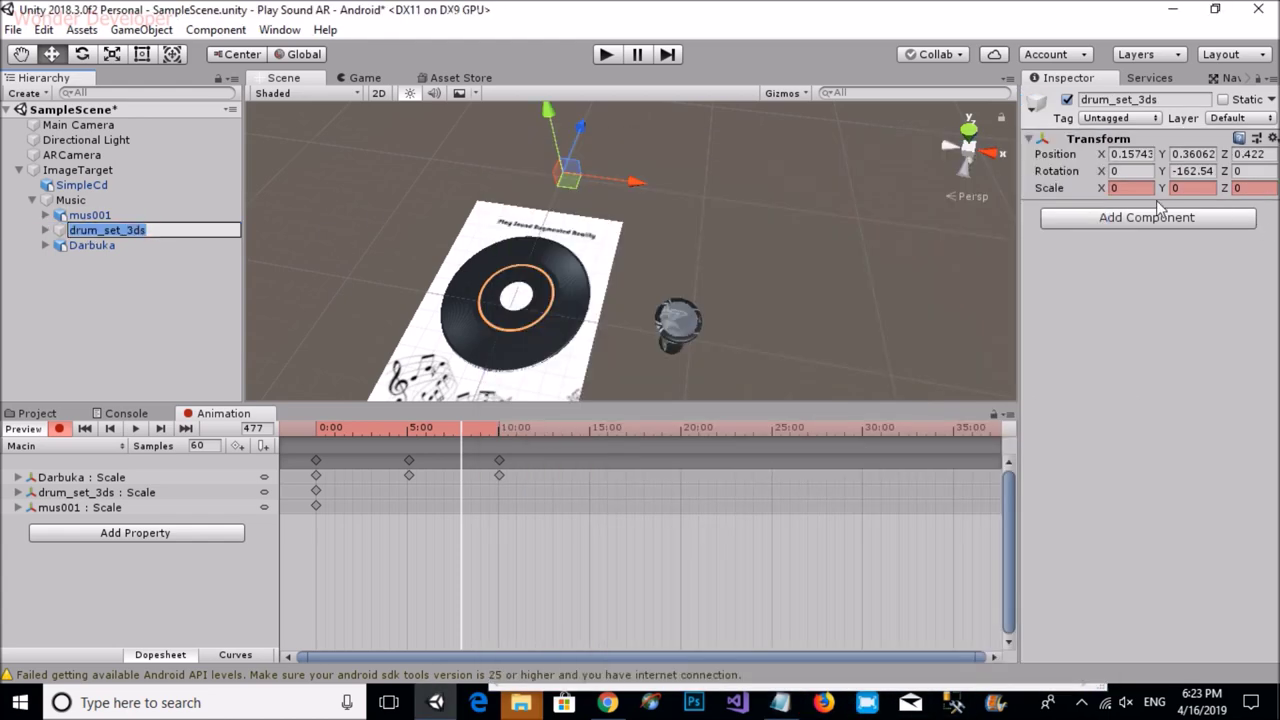
left_click(1132, 187)
type("362069")
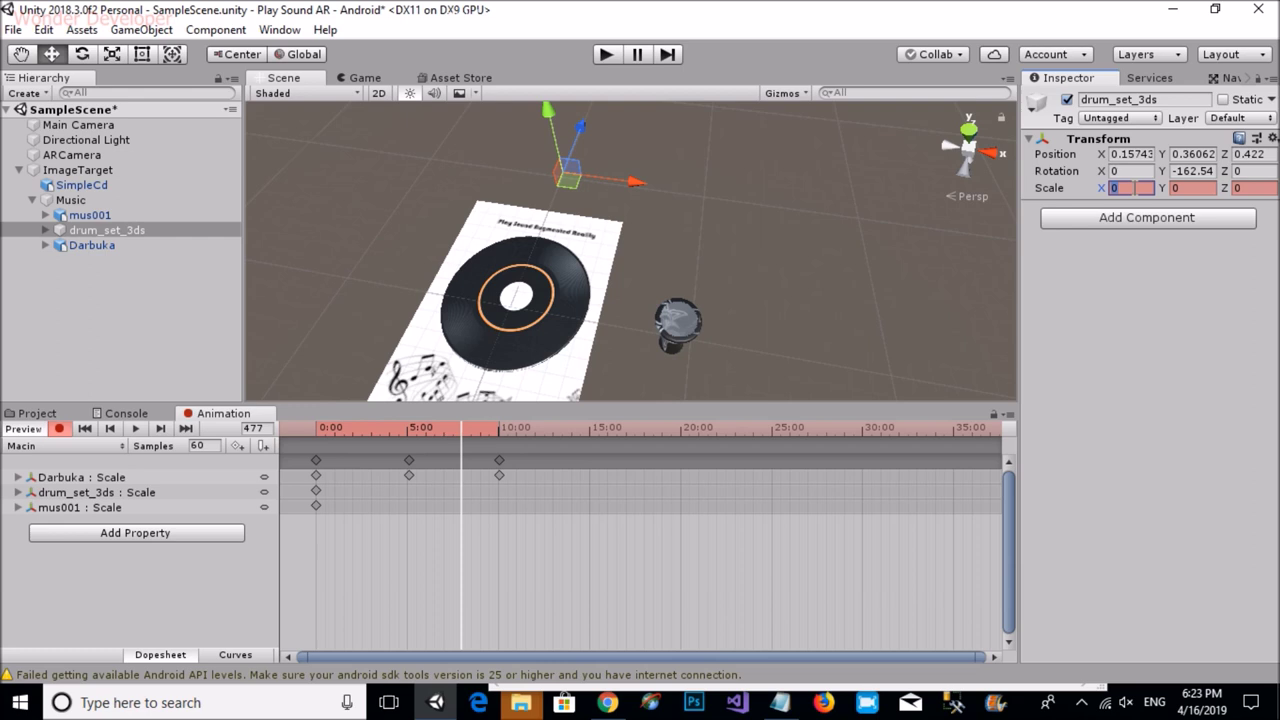
left_click(1191, 189)
key("ctrl+v")
key("ctrl+v")
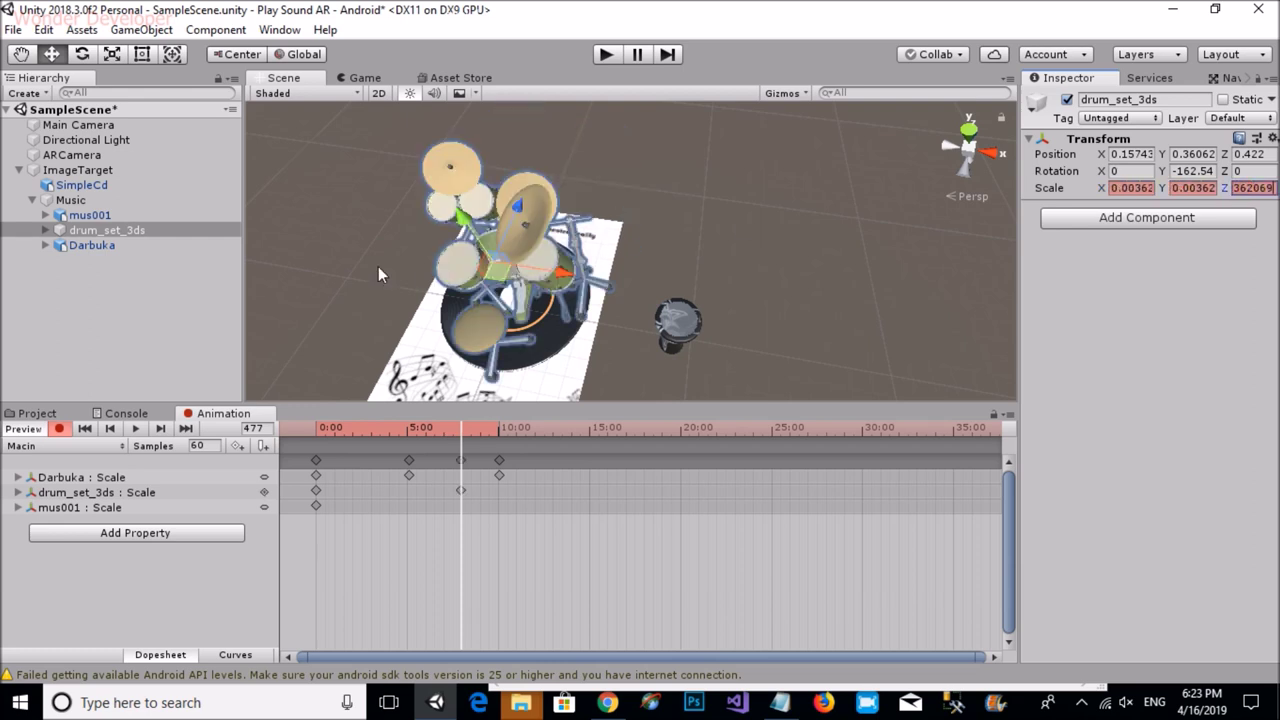
Step: Nudge the drum set's scale keyframe just past 10:00 and play the clip
left_click_drag(464, 428, 439, 451)
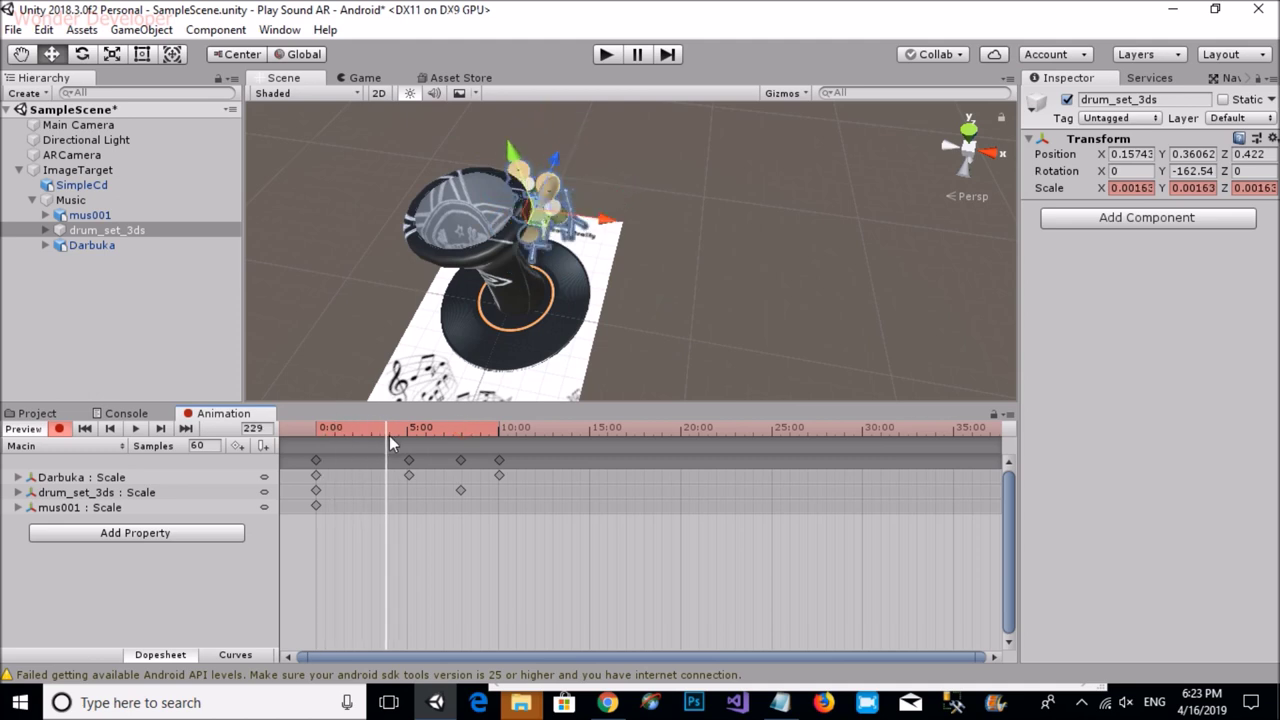
left_click_drag(439, 451, 505, 510)
left_click(461, 490)
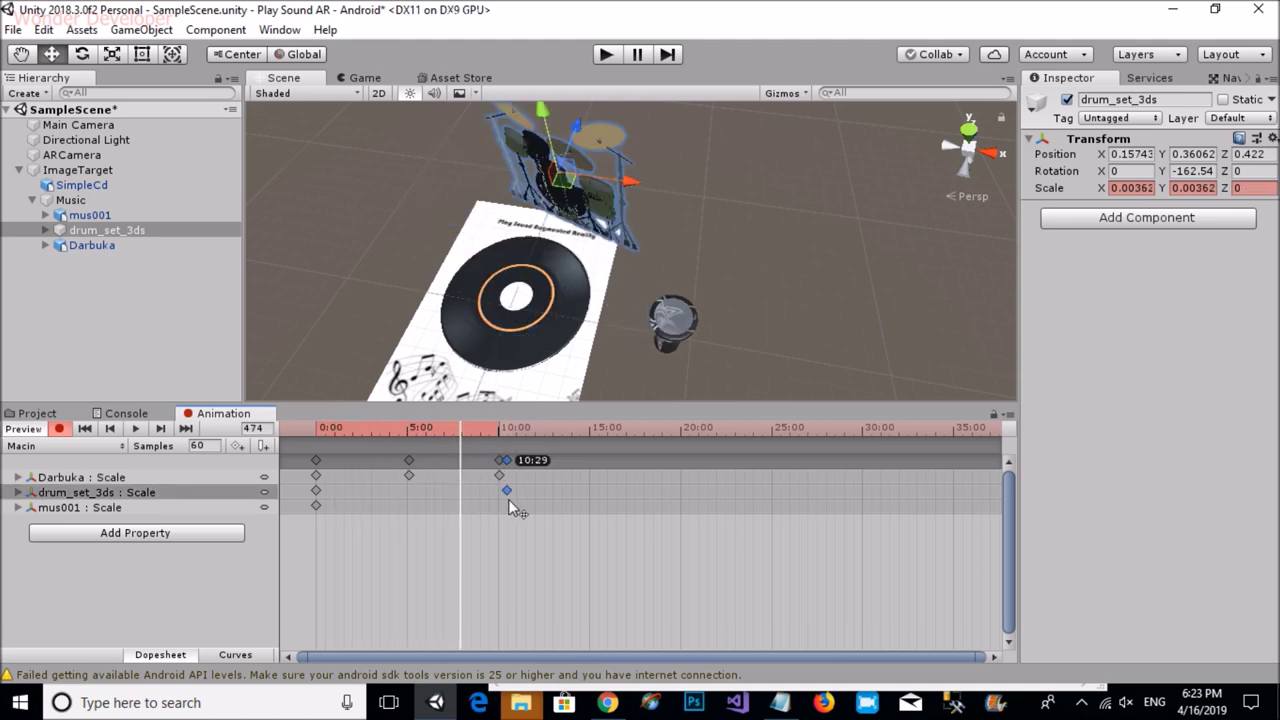
left_click_drag(503, 503, 512, 502)
left_click(134, 429)
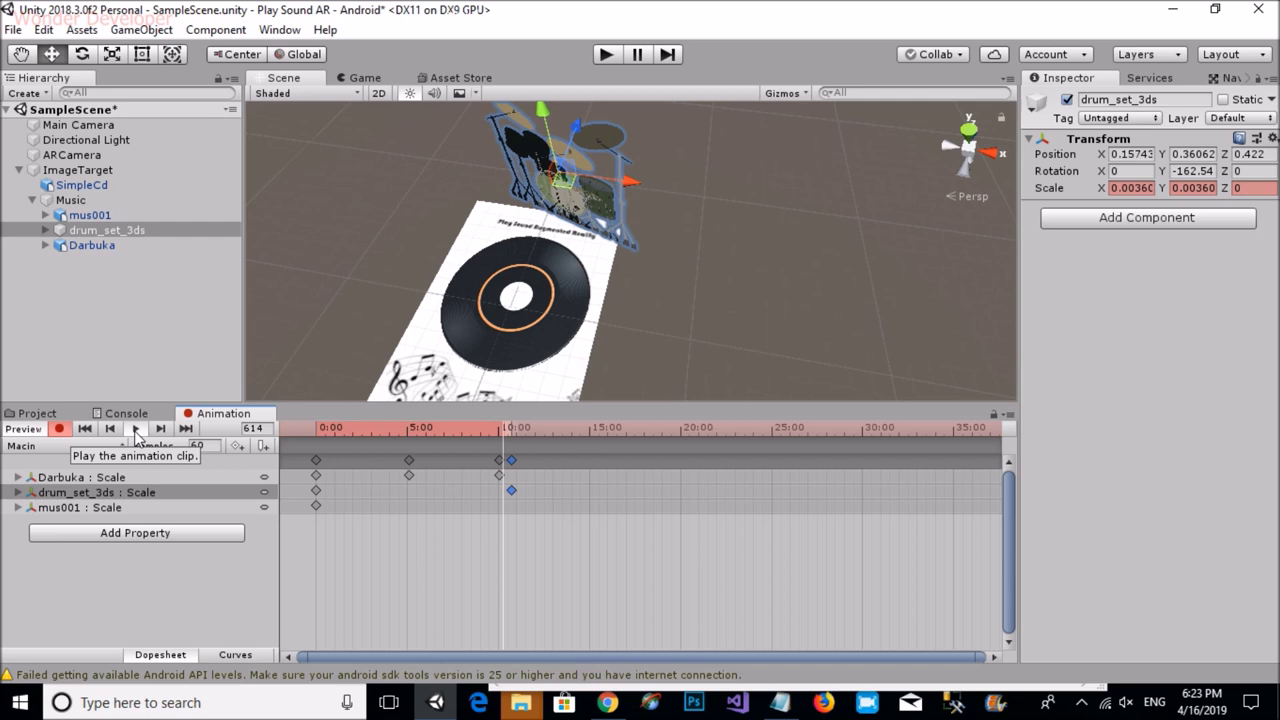
left_click(760, 310)
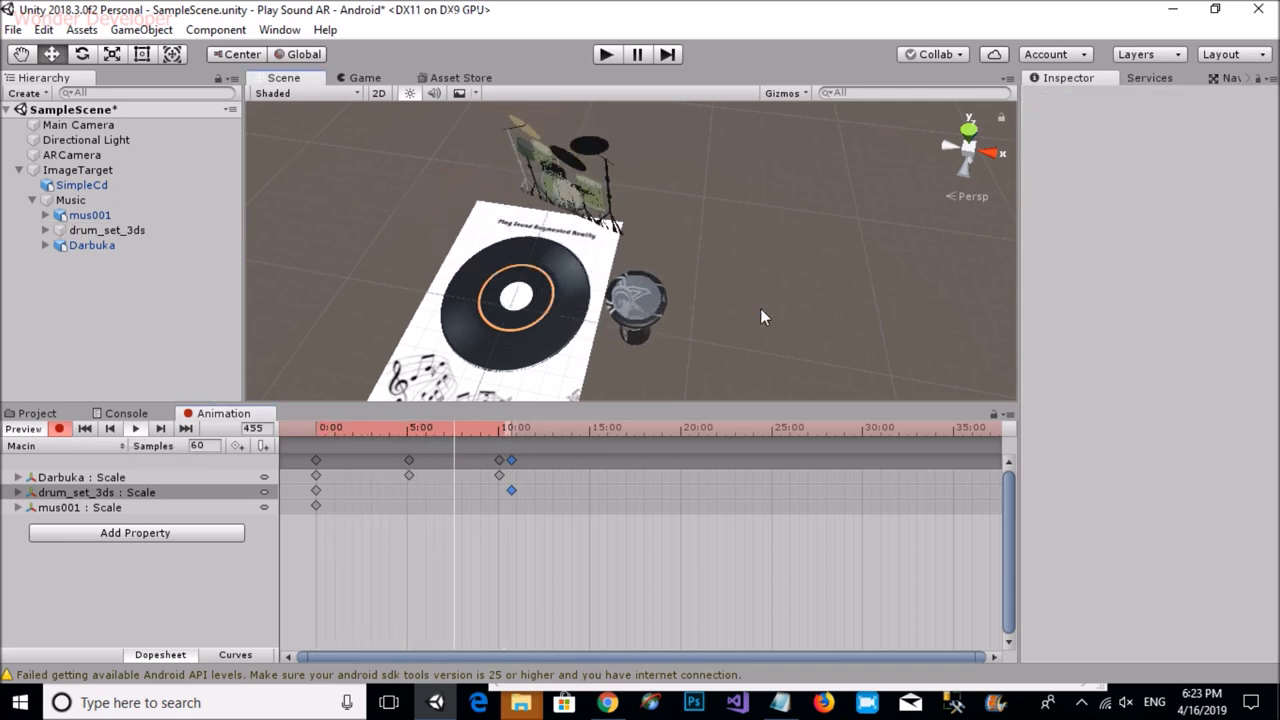
Step: Delete the drum set's 10-second keyframes and stop playback
key("alt")
left_click_drag(746, 311, 563, 318, "alt")
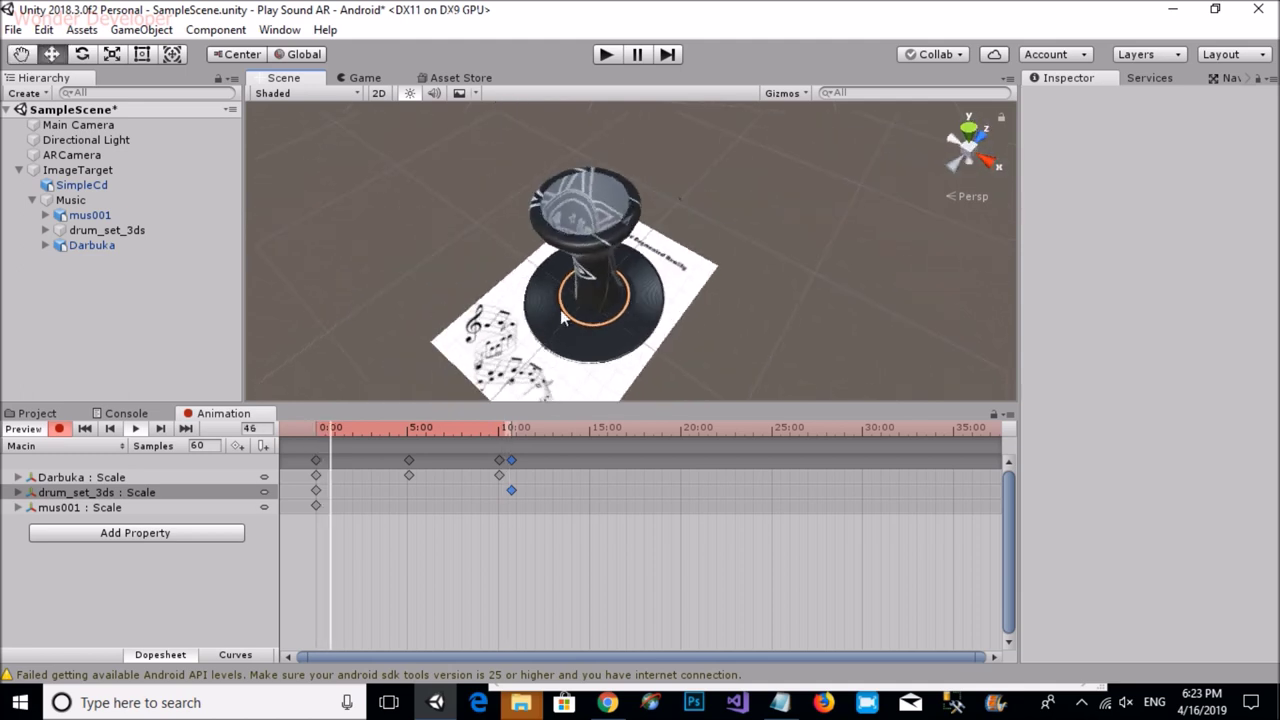
left_click(509, 460)
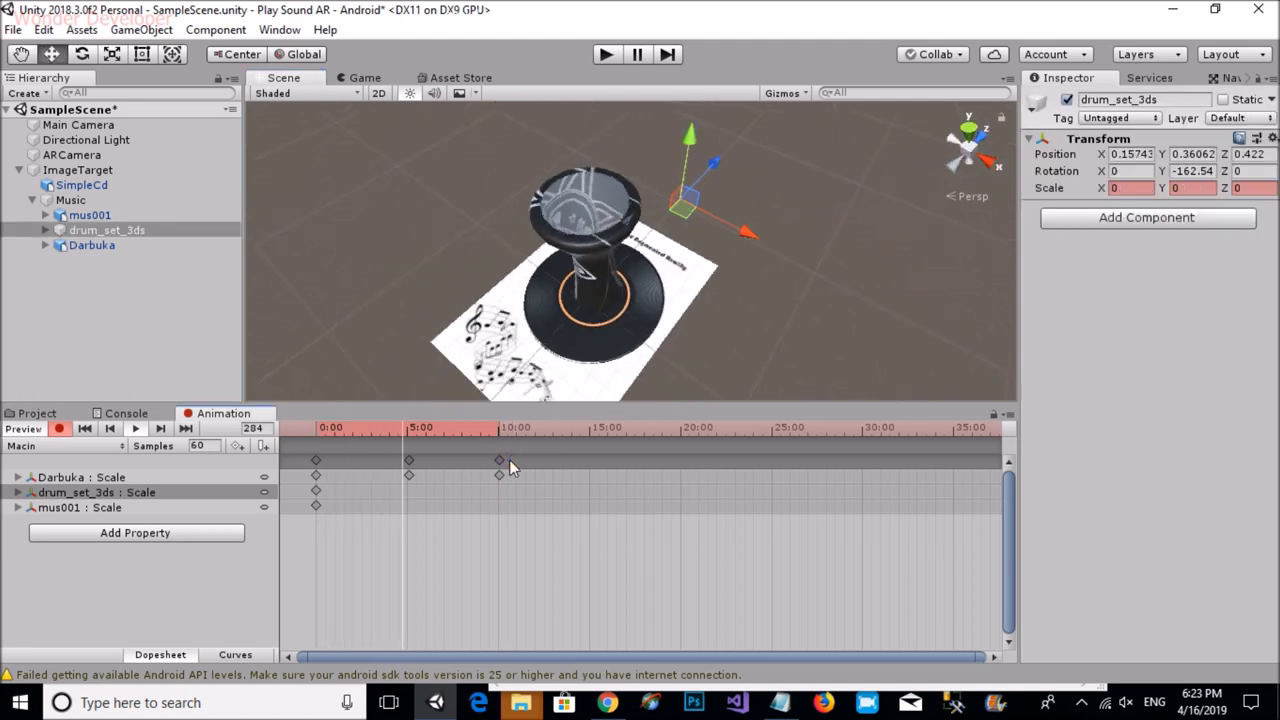
key("Delete")
left_click(100, 230)
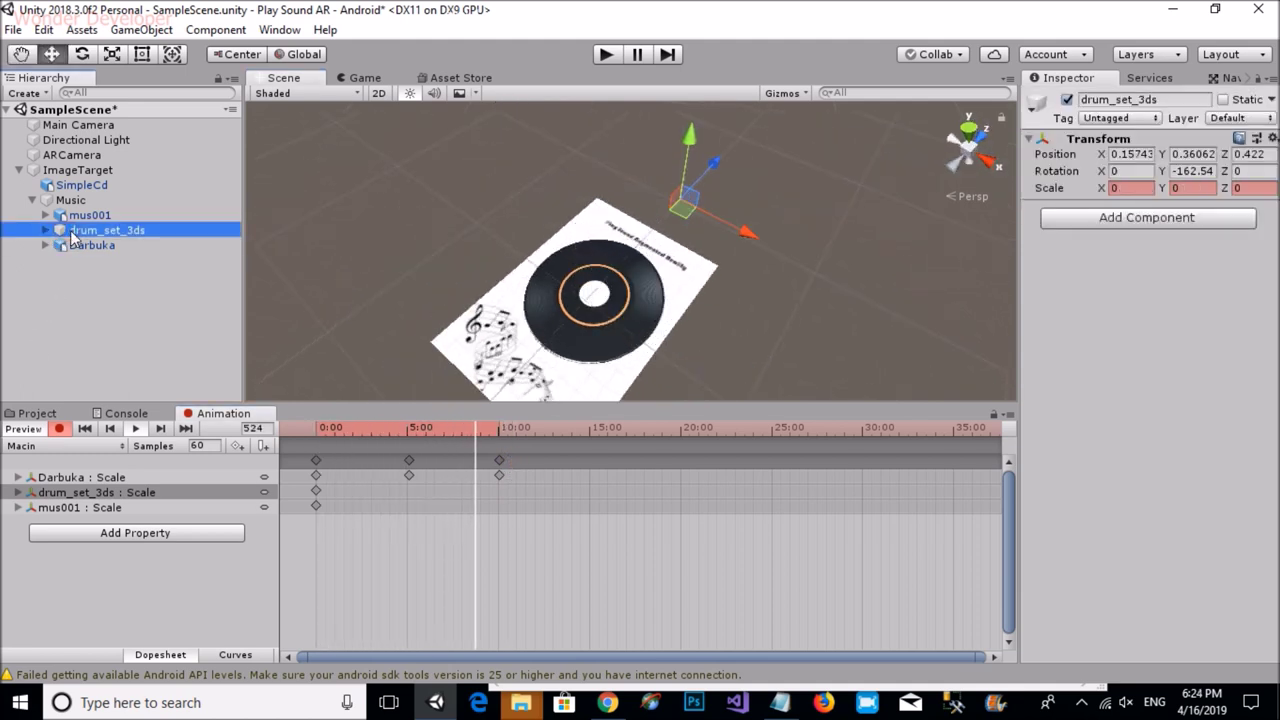
left_click(136, 429)
Step: Key the drum set at full 0.00362 scale at 15:00 and 20:00
left_click(525, 440)
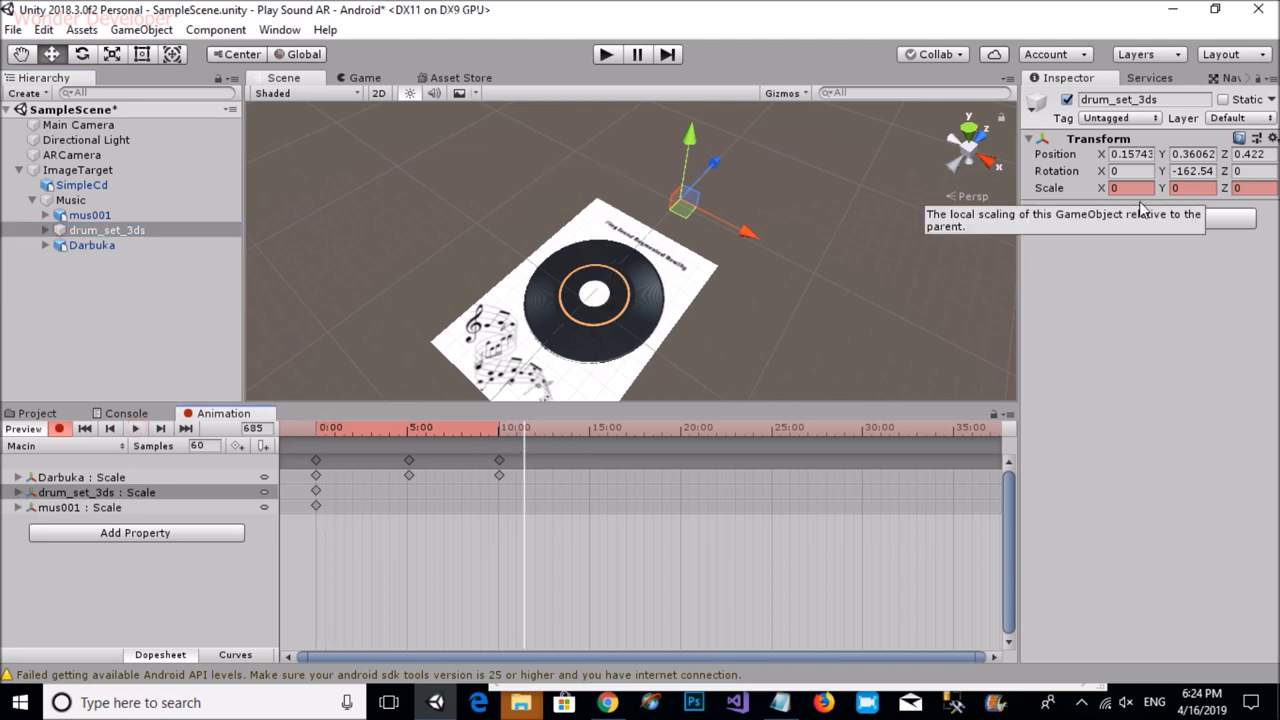
left_click(588, 429)
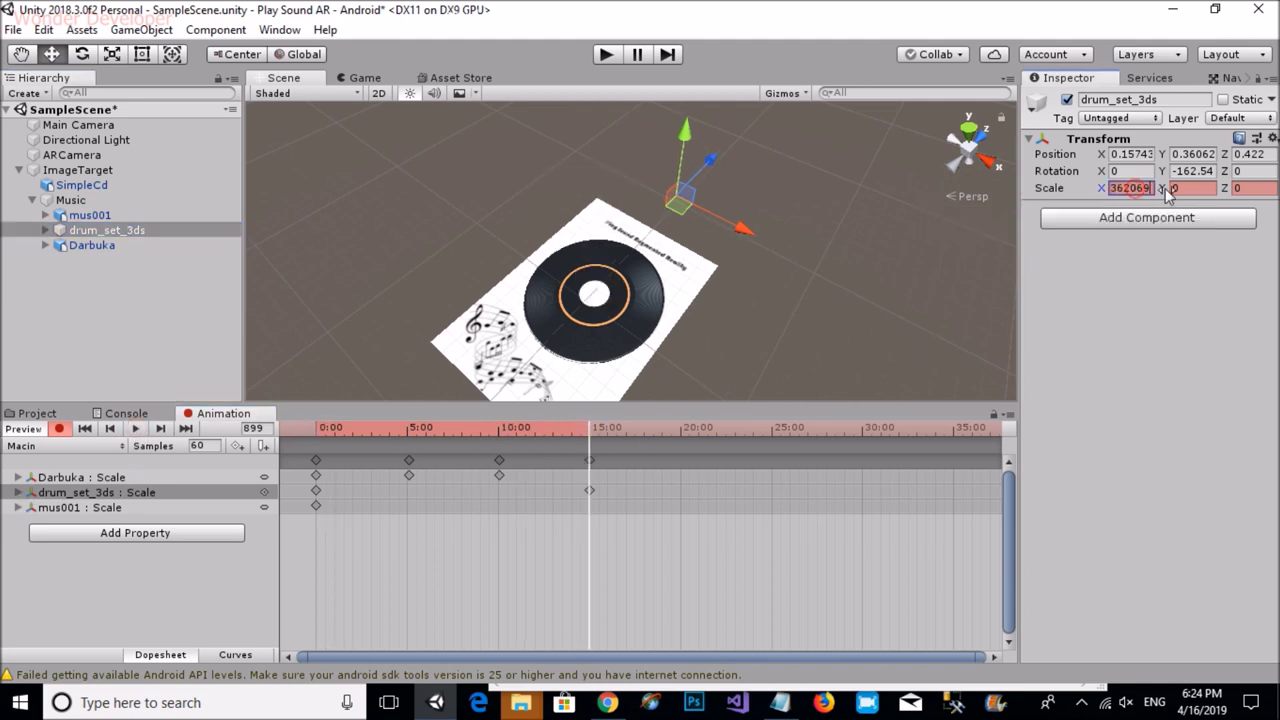
left_click(681, 428)
double_click(1130, 188)
type("1")
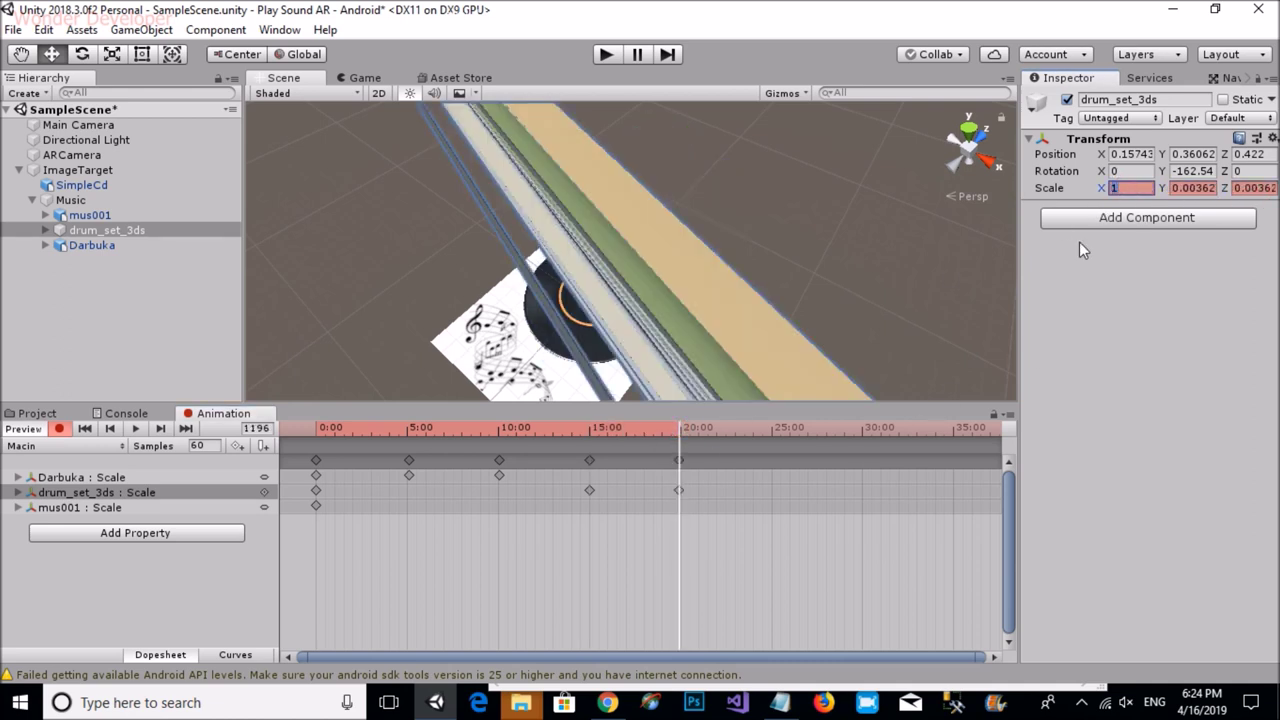
key("Escape")
Step: Key the drum set's scale to 0 at 25:00, then select mus001
left_click(770, 428)
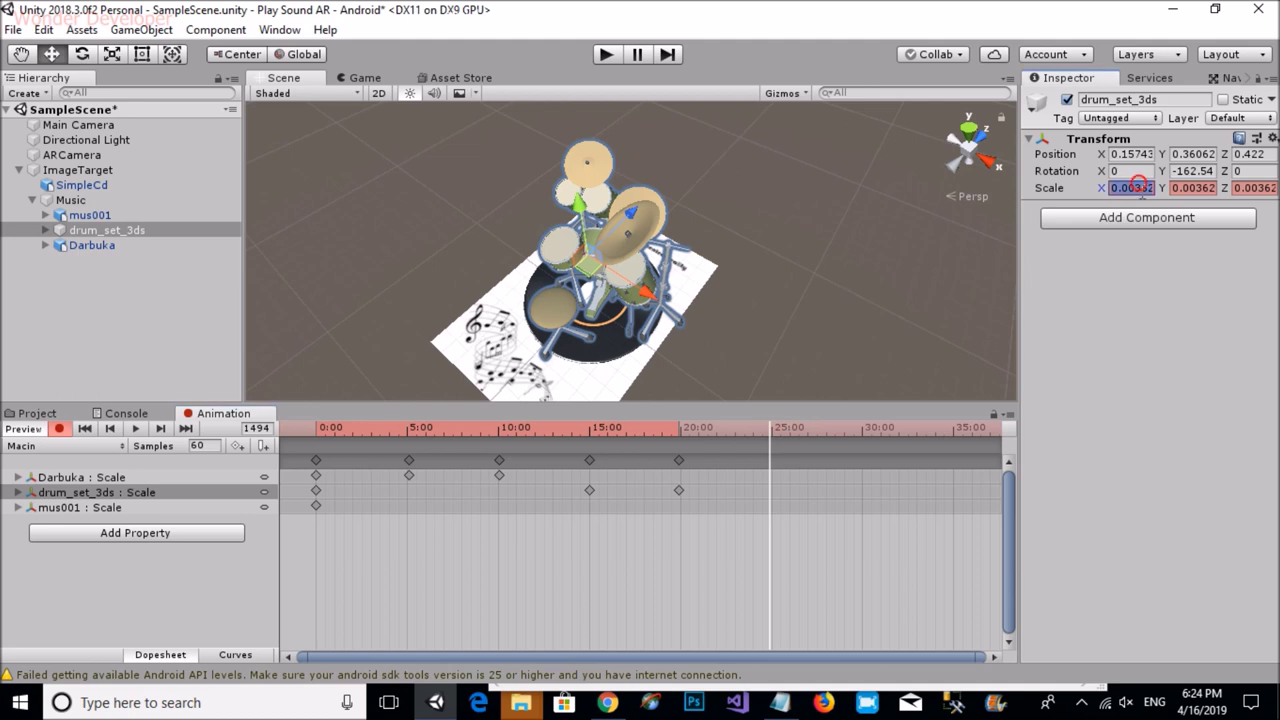
type("9")
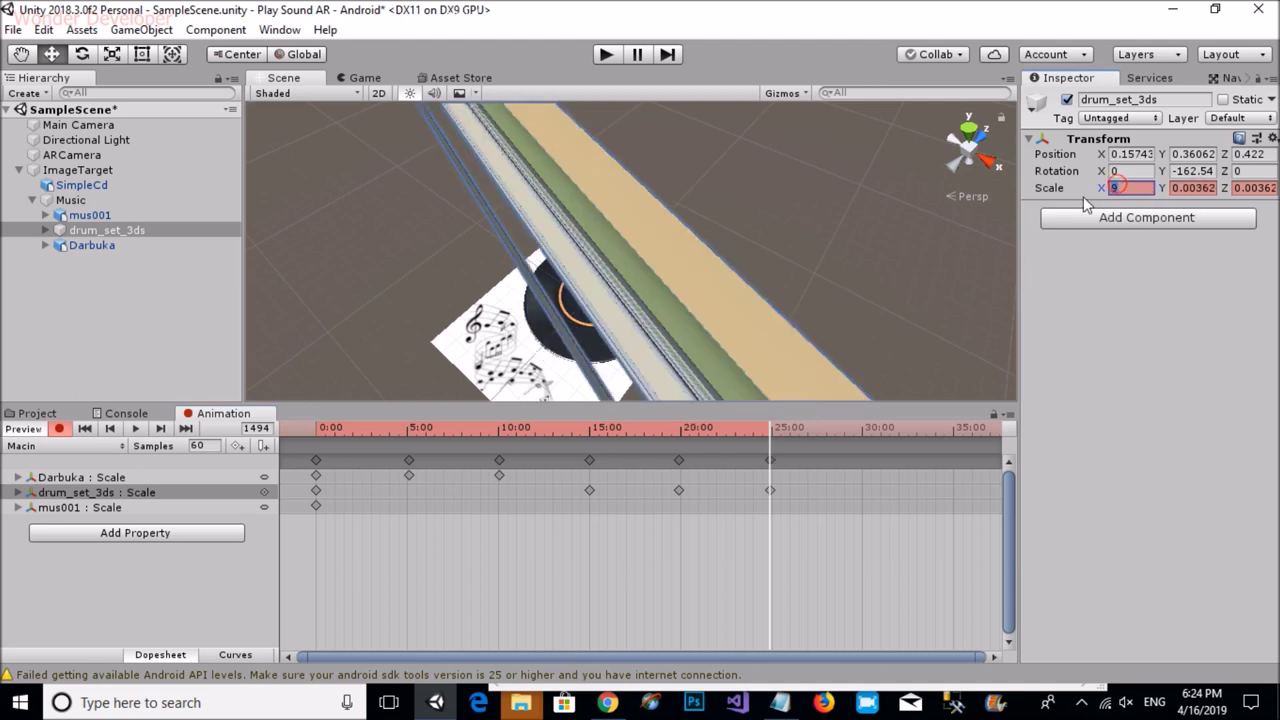
type("0")
key("Tab")
type("0")
key("Tab")
type("0")
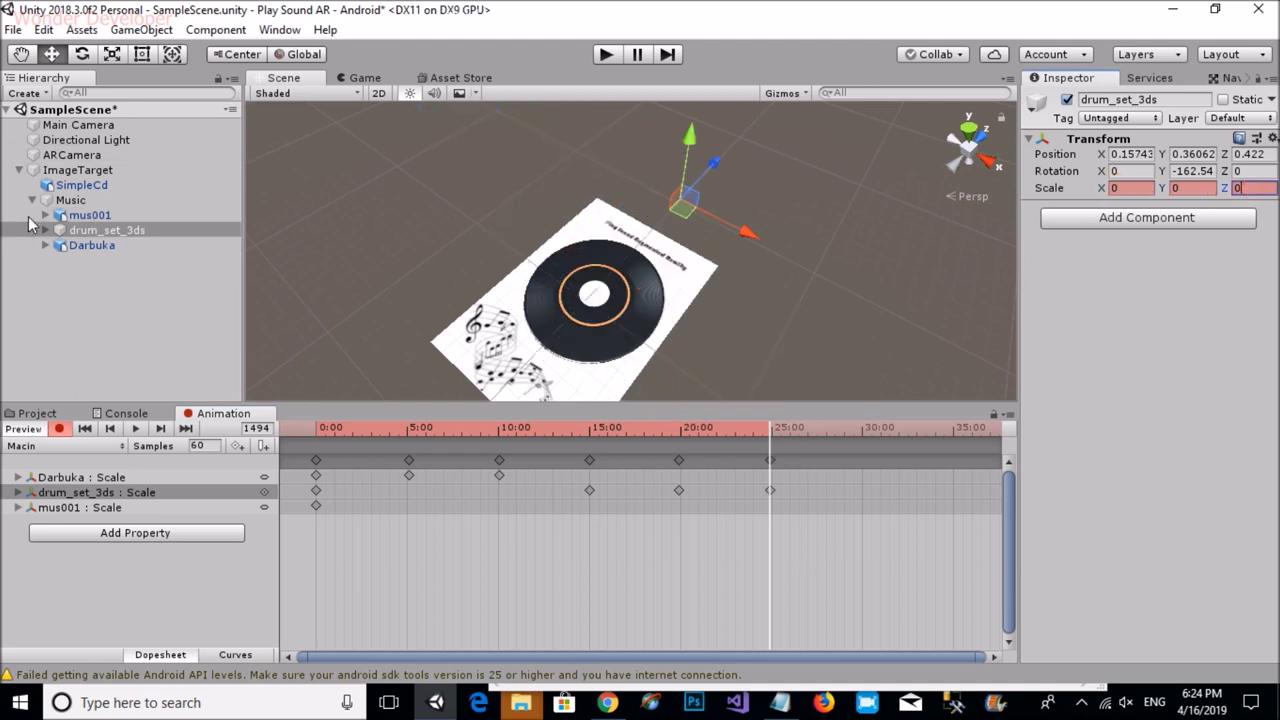
left_click(89, 215)
scroll(590, 466, "down", 3)
left_click(603, 428)
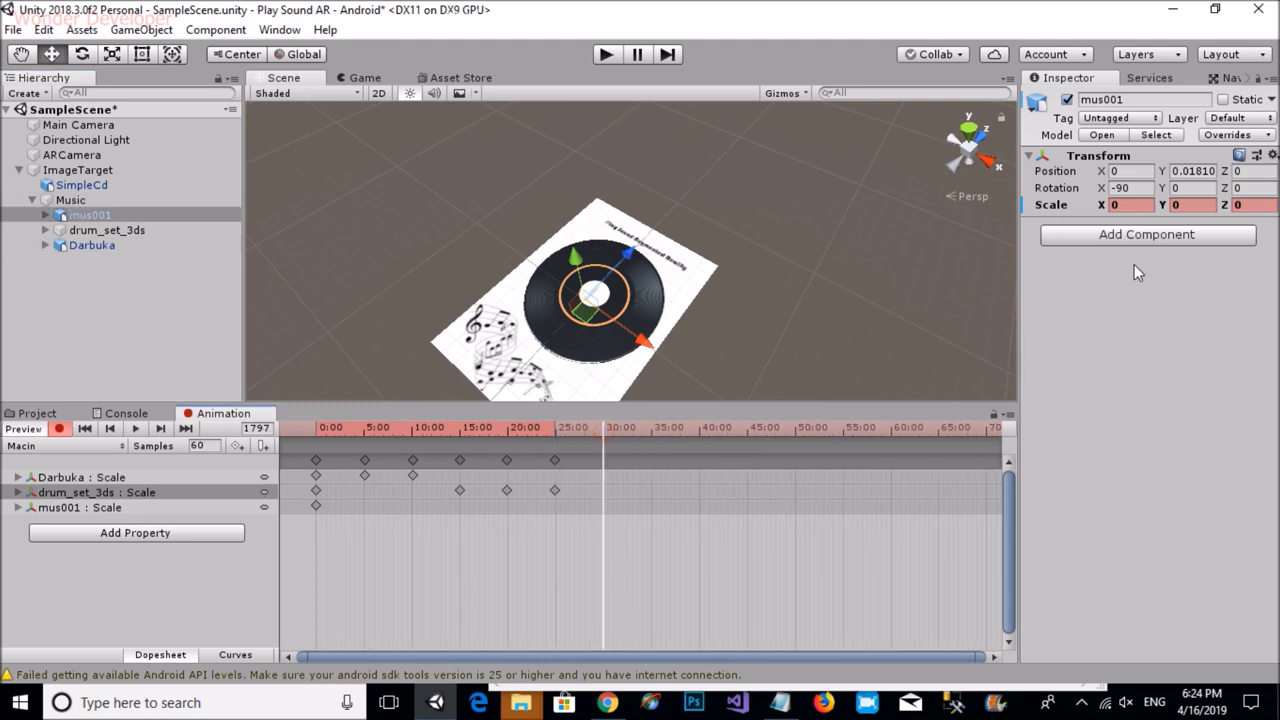
Step: Paste the saved 0.000181 scale into mus001 and key it at 30:00 and 35:00
left_click(780, 702)
left_click_drag(690, 198, 85, 202)
left_click(85, 213)
left_click(1119, 208)
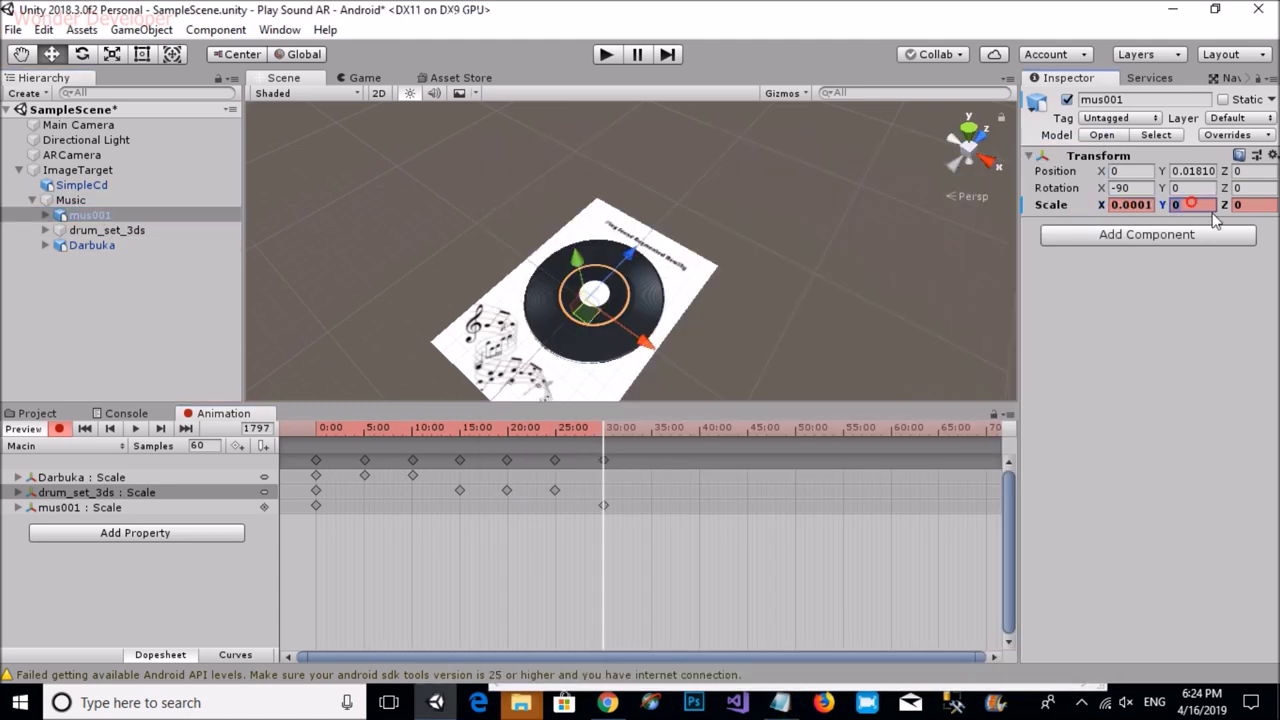
key("ctrl+v")
key("Tab")
key("ctrl+v")
left_click_drag(607, 437, 652, 437)
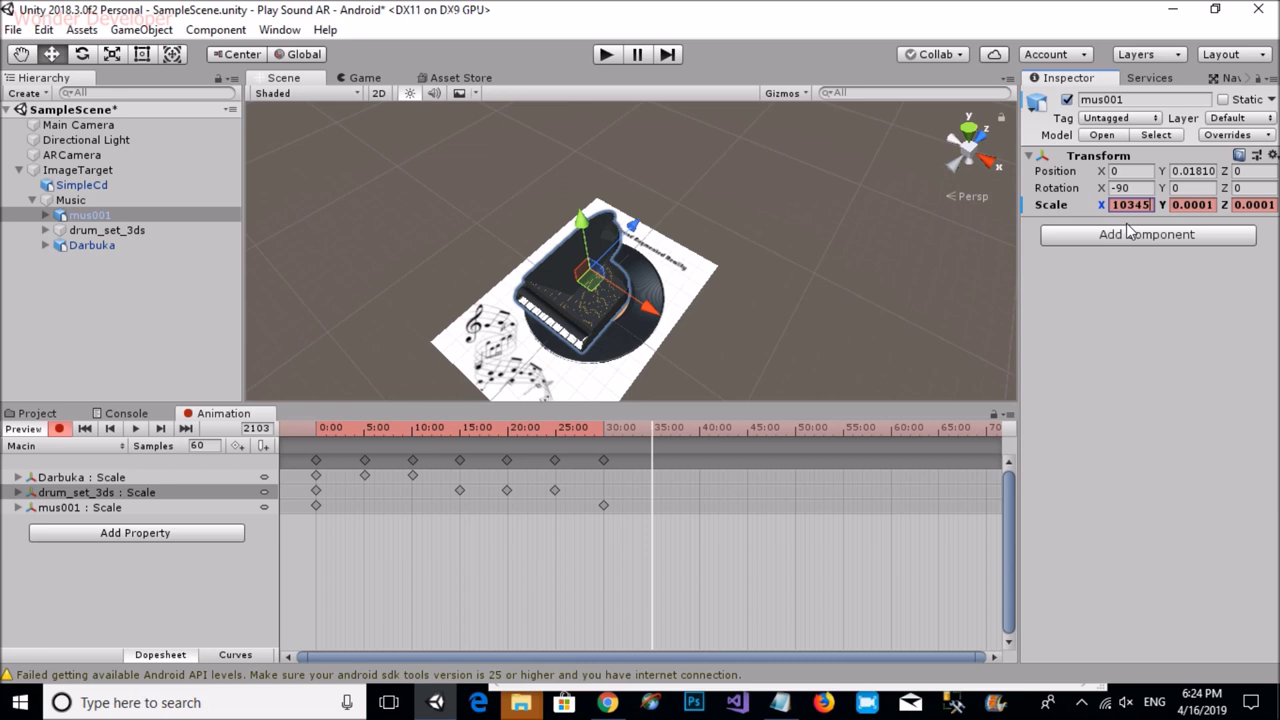
key("Return")
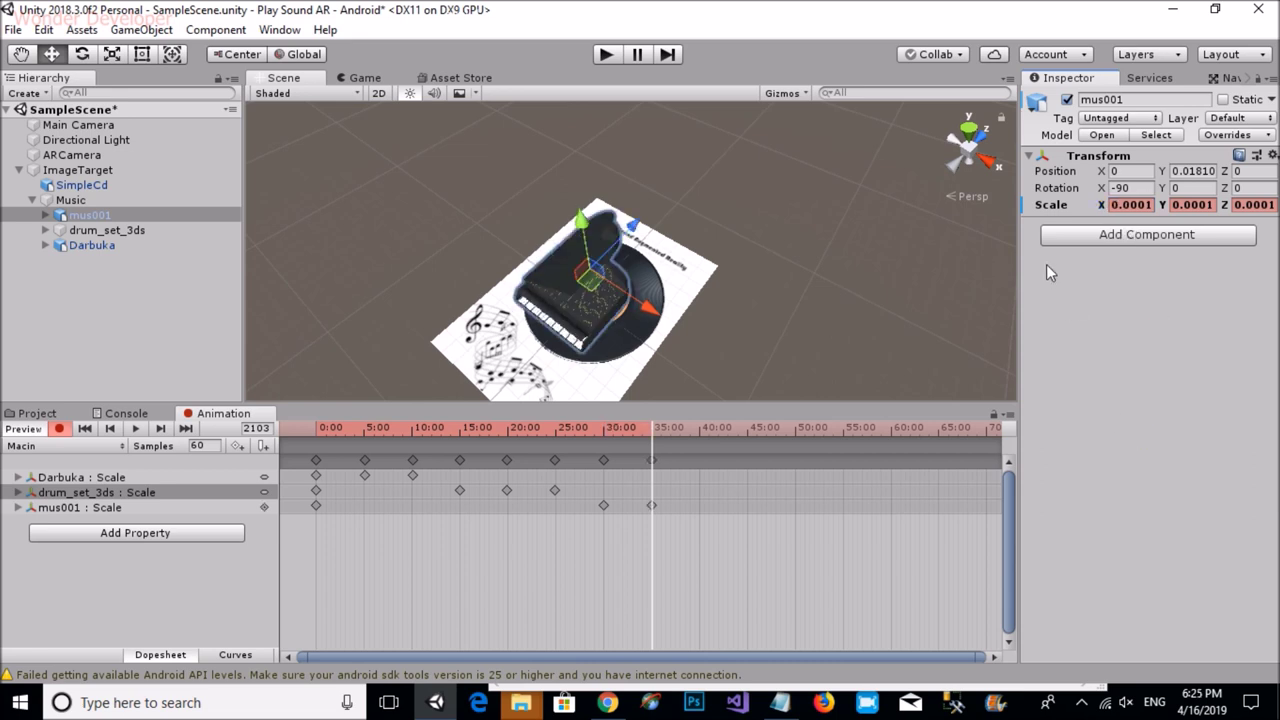
Step: Key mus001's Scale X, Y and Z to 0 at 40:00
left_click(700, 431)
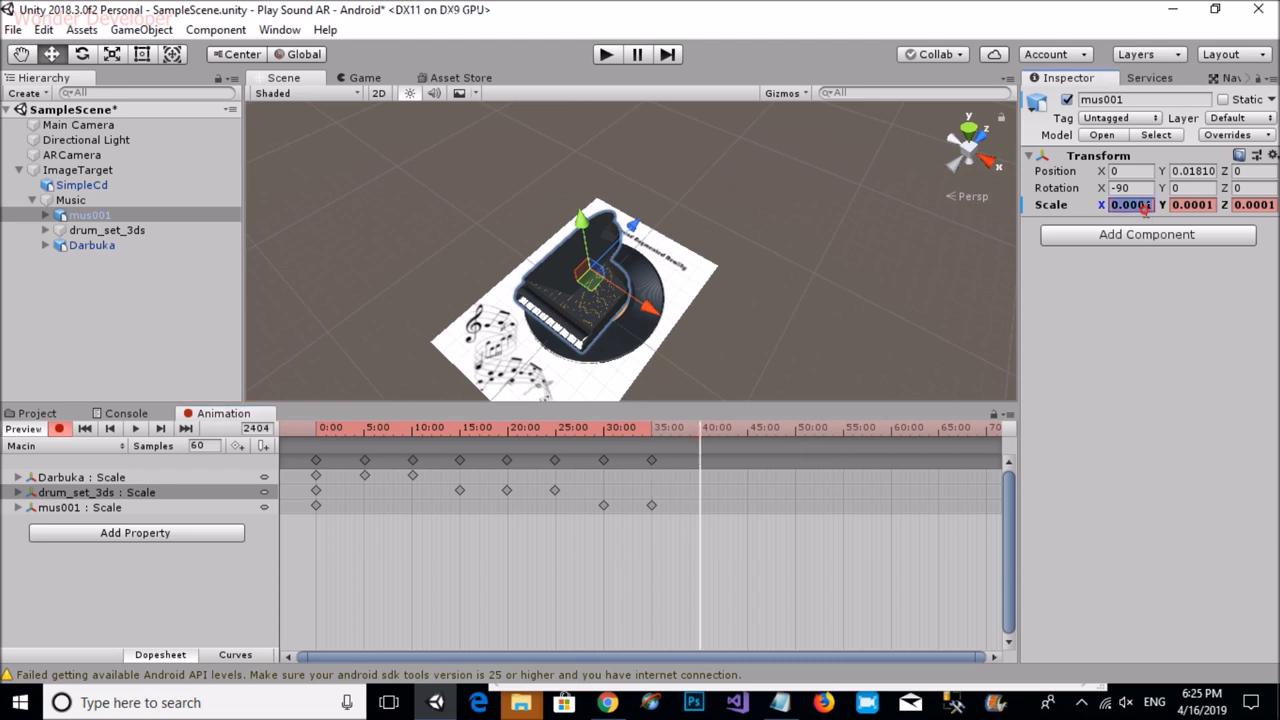
type("0")
key("Tab")
type("0")
key("Tab")
type("0")
Step: Key the Darbuka's scale back to 0.0144 at 45:00, then stop recording
left_click(748, 431)
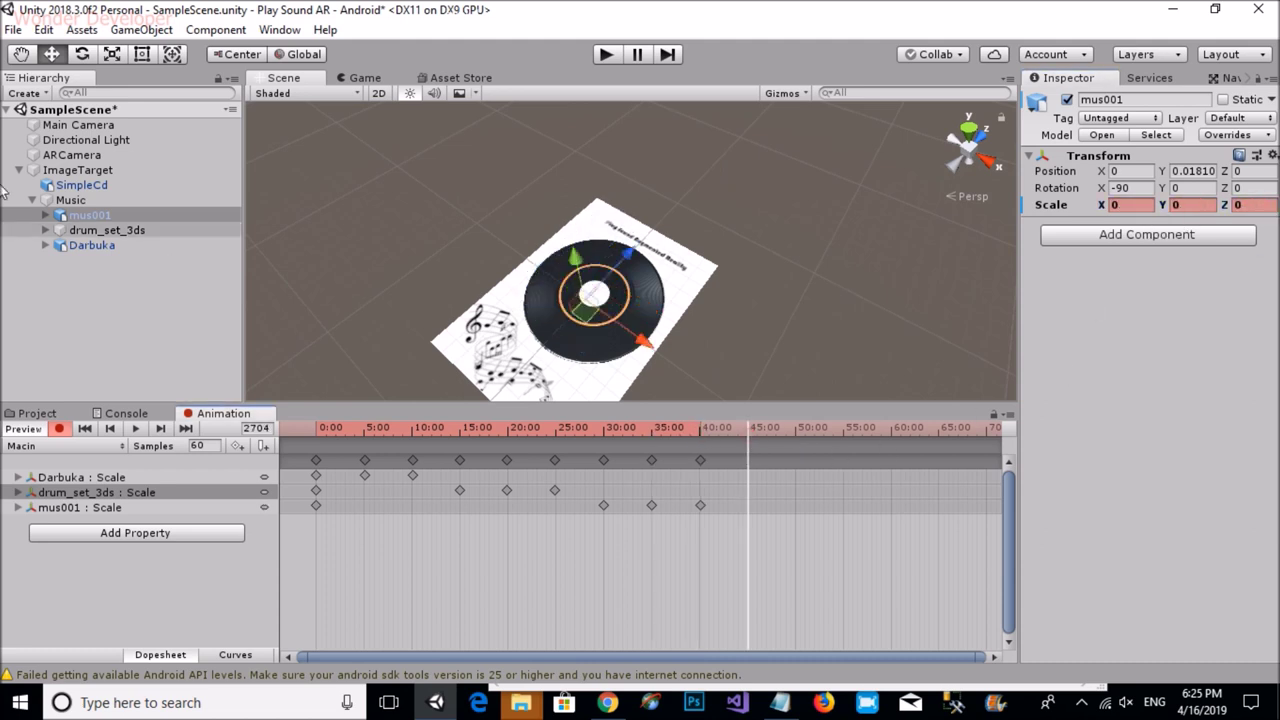
left_click(60, 246)
left_click(780, 703)
double_click(530, 241)
left_click(92, 245)
left_click(1138, 205)
key("ctrl+v")
key("Tab")
key("ctrl+v")
key("Tab")
key("ctrl+v")
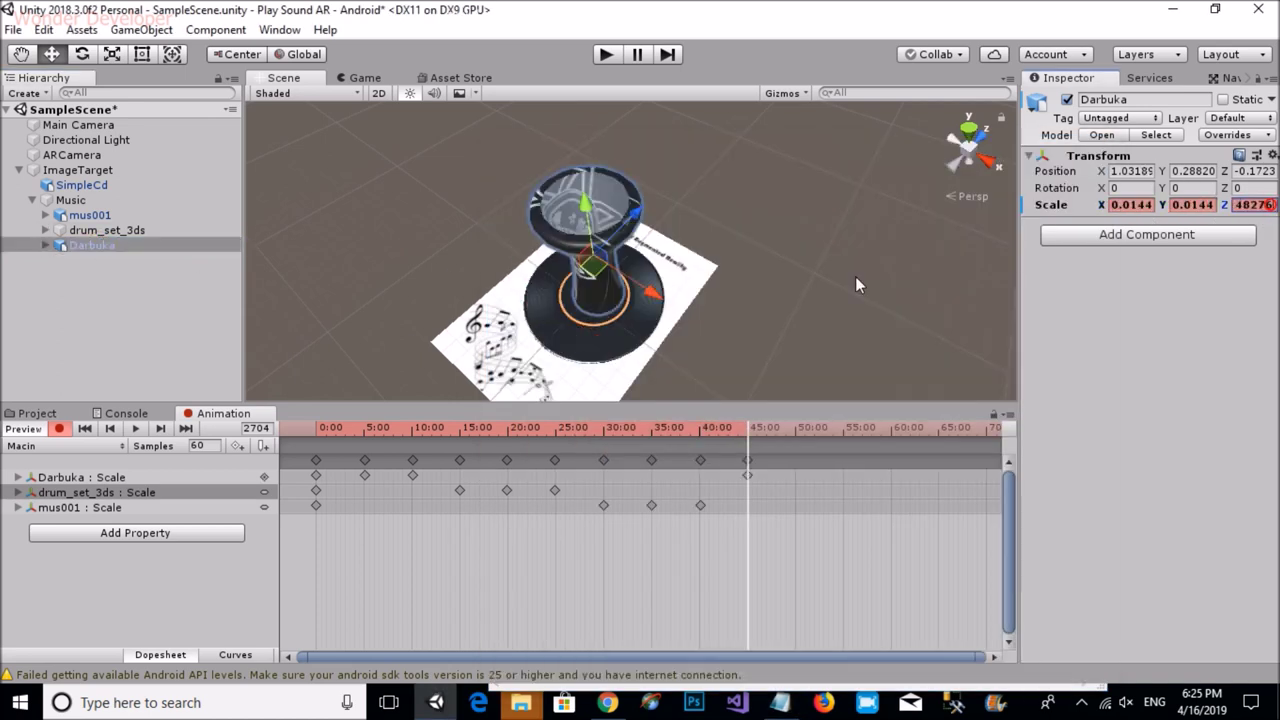
left_click(74, 327)
left_click(58, 429)
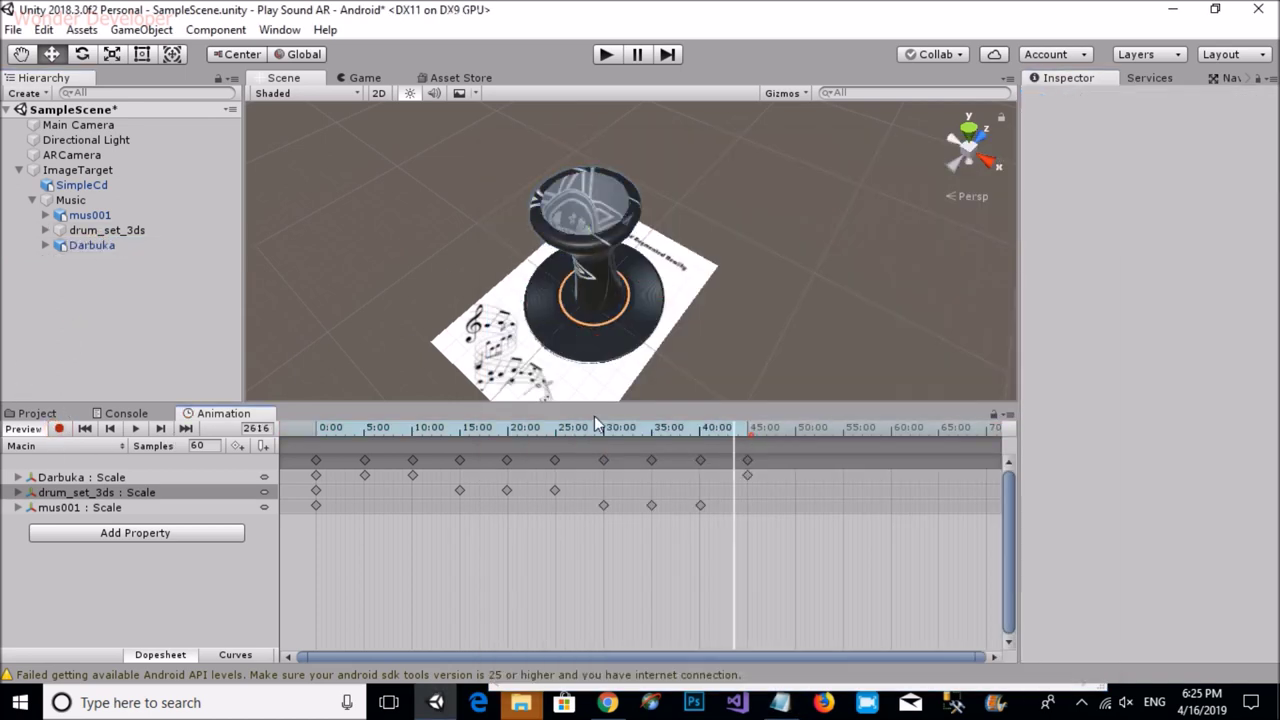
left_click(126, 413)
mouse_move(586, 315)
right_mouse_down()
mouse_move(553, 174)
mouse_move(476, 308)
mouse_move(687, 228)
right_mouse_up()
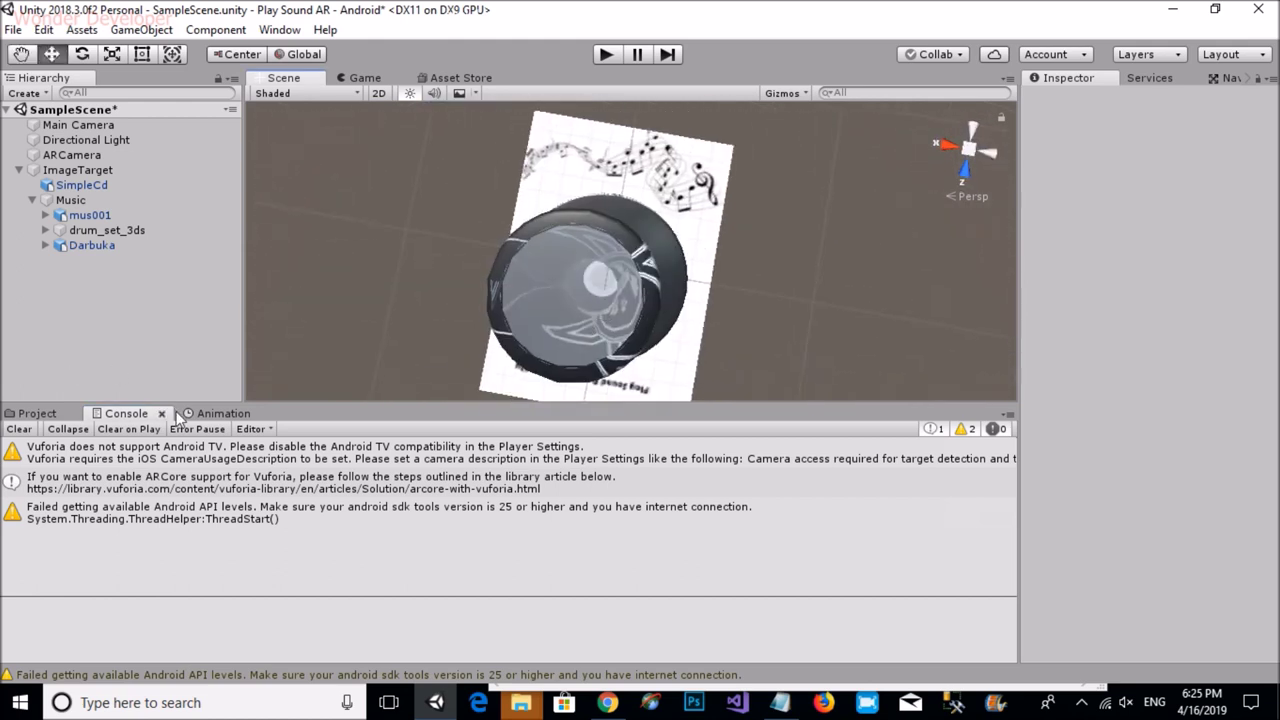
left_click(213, 411)
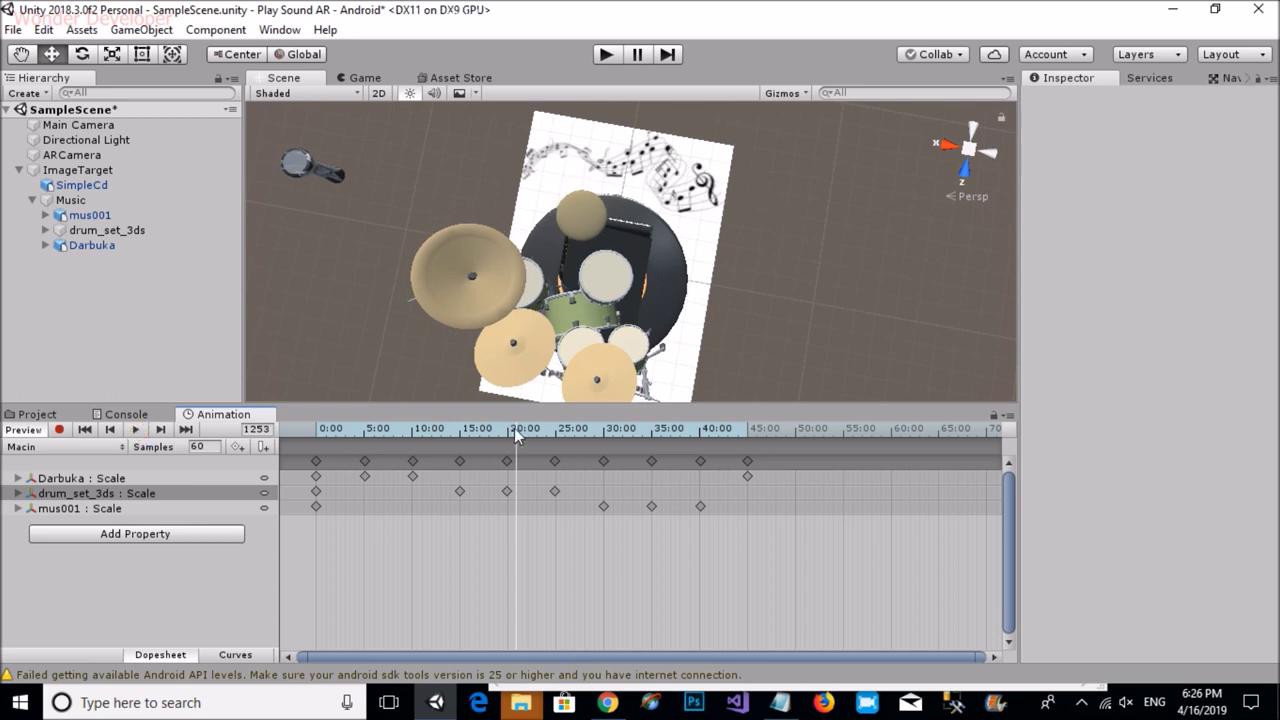
left_click_drag(512, 428, 380, 442)
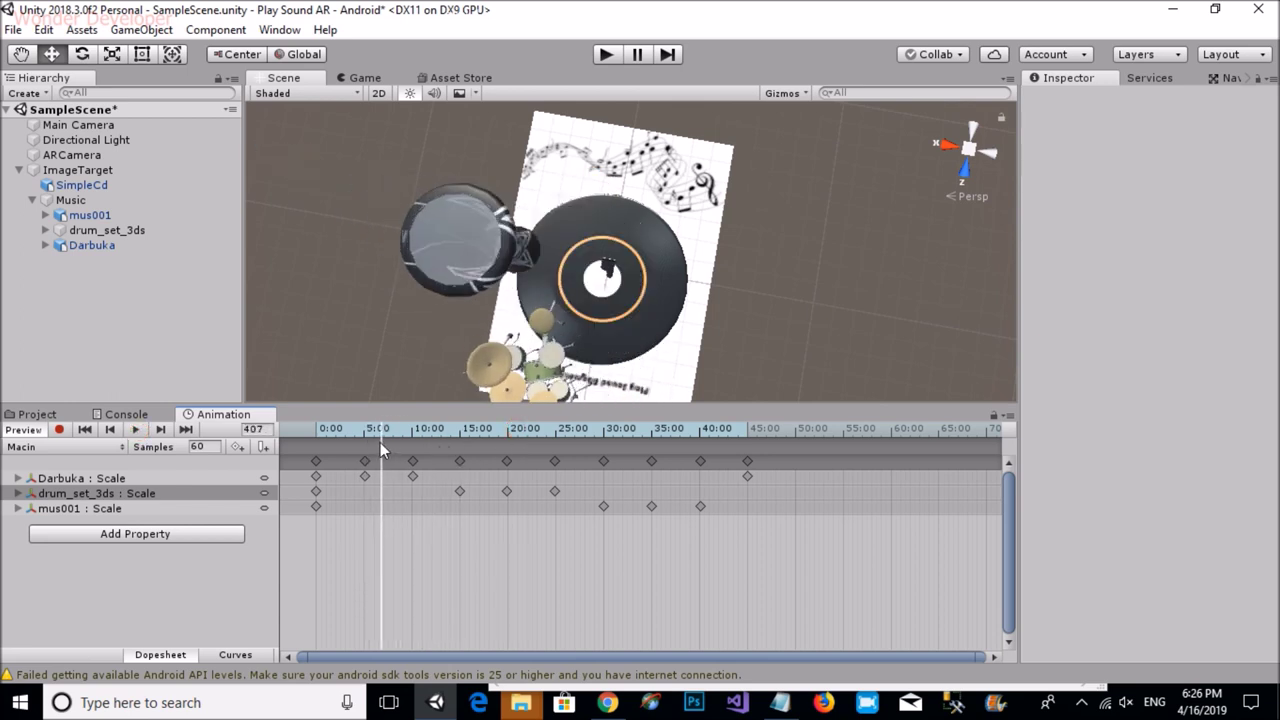
left_click(90, 215)
Step: Key mus001's X scale to 0 at an early frame of the clip
left_click_drag(377, 424, 376, 424)
left_click(1130, 204)
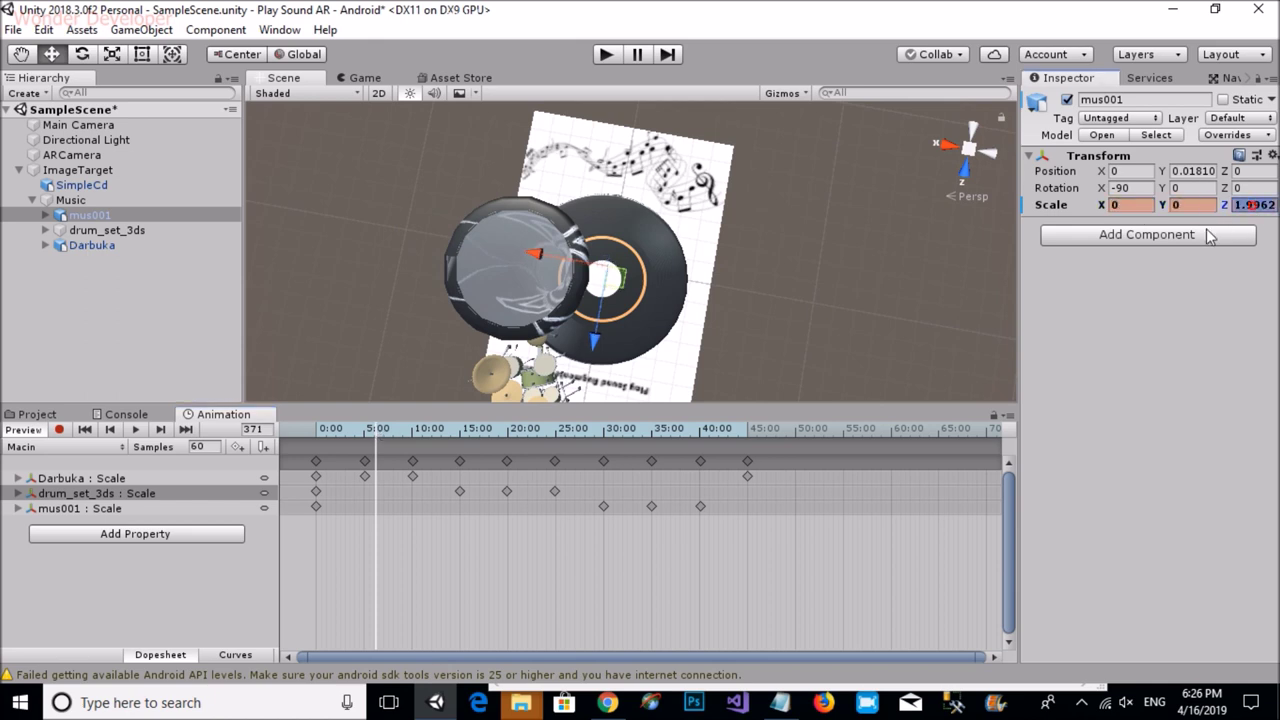
left_click_drag(378, 424, 443, 438)
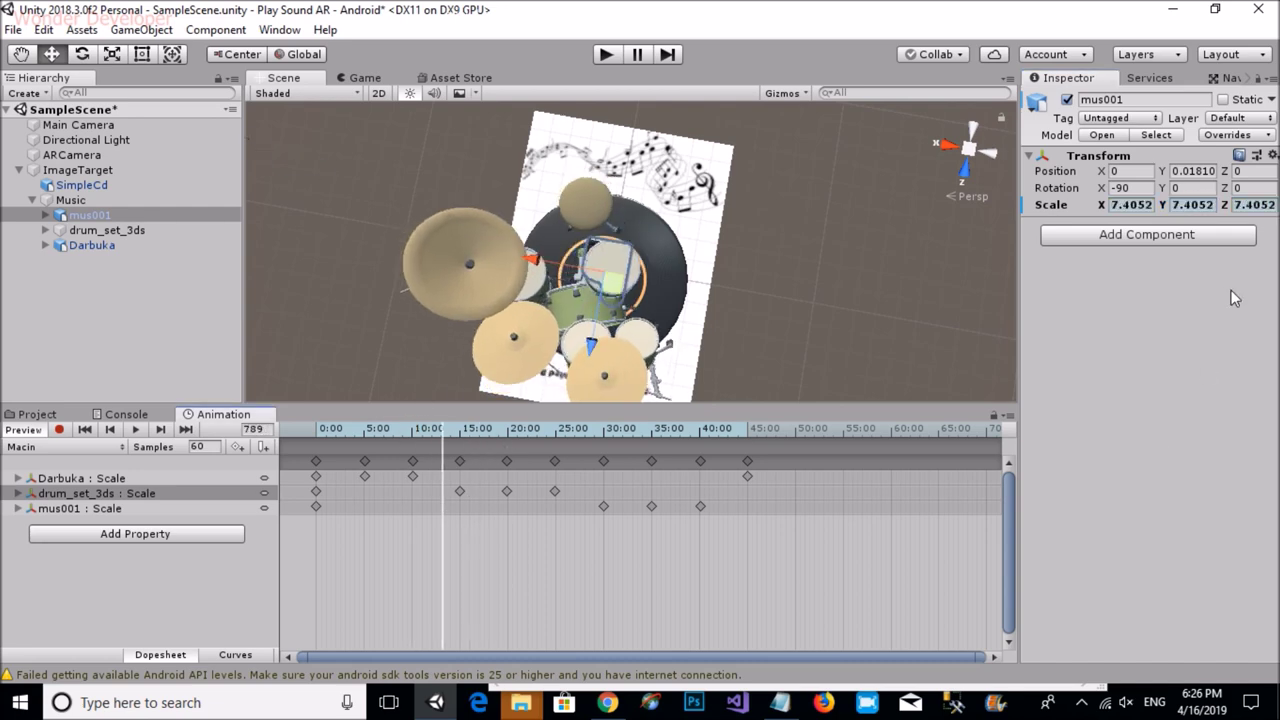
type("0")
key("Tab")
type("0")
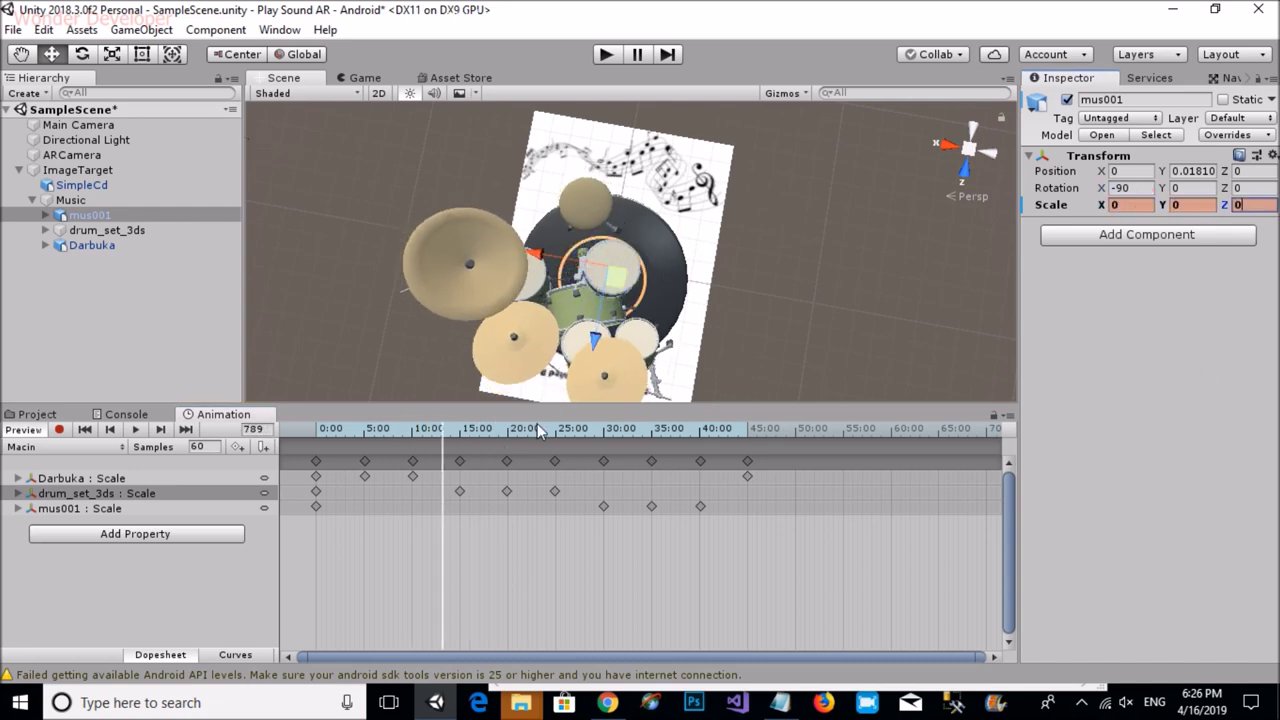
Step: At about 16 seconds, key mus001's Scale X, Y and Z to 0
left_click(538, 428)
left_click_drag(530, 432, 510, 428)
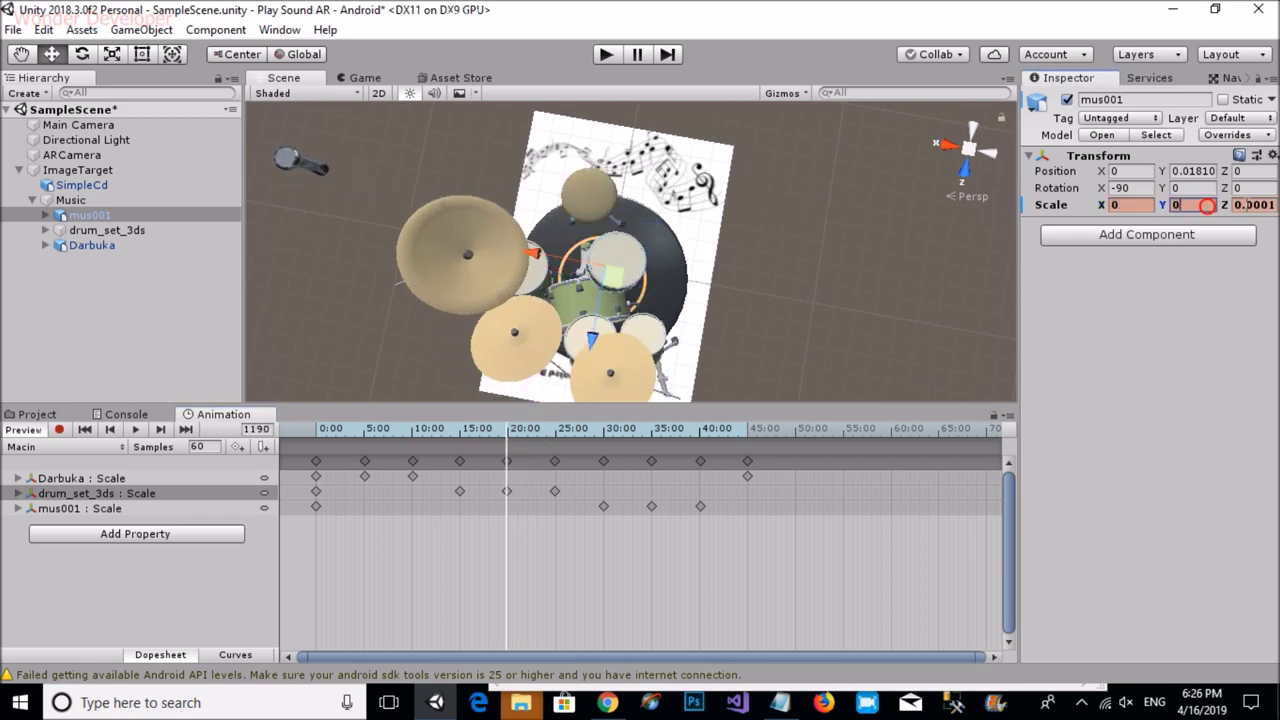
mouse_move(510, 430)
left_mouse_down()
mouse_move(470, 412)
mouse_move(441, 430)
left_mouse_up()
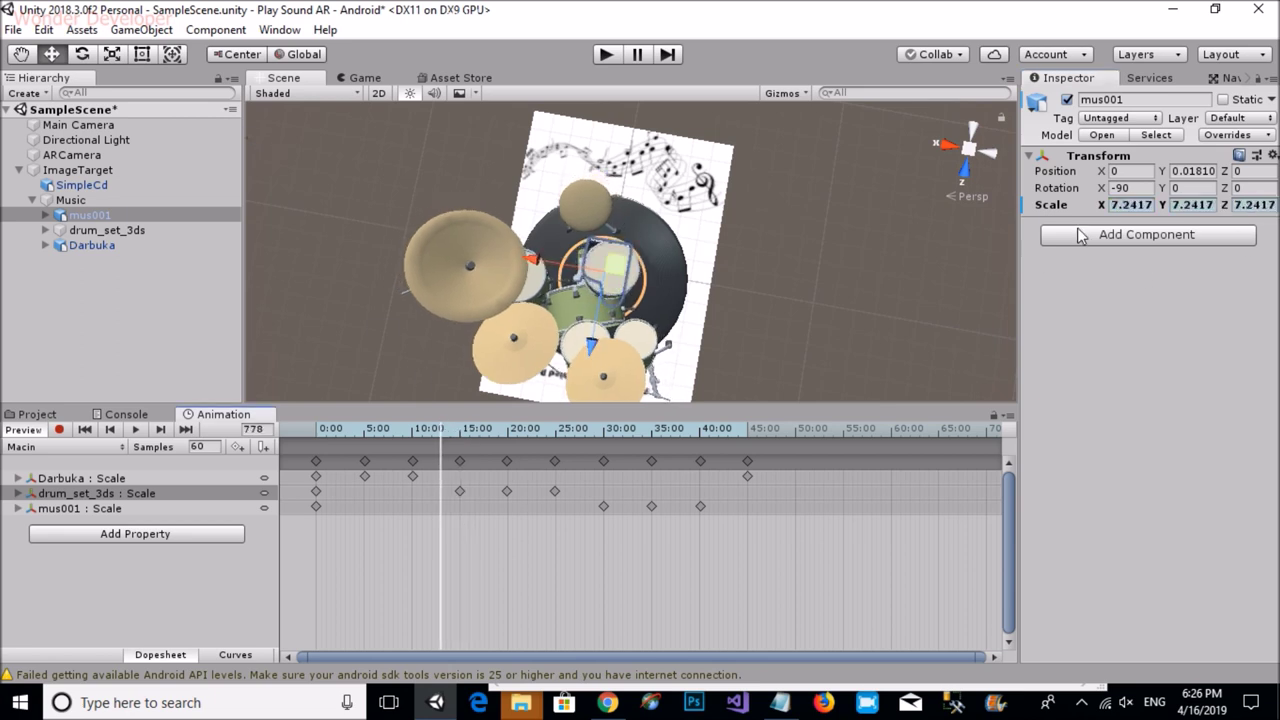
left_click(59, 429)
type("0")
key("Tab")
type("0")
key("Tab")
type("0")
Step: Key mus001's X scale to 0 around 16:00 and play back the Macin clip
left_click(376, 429)
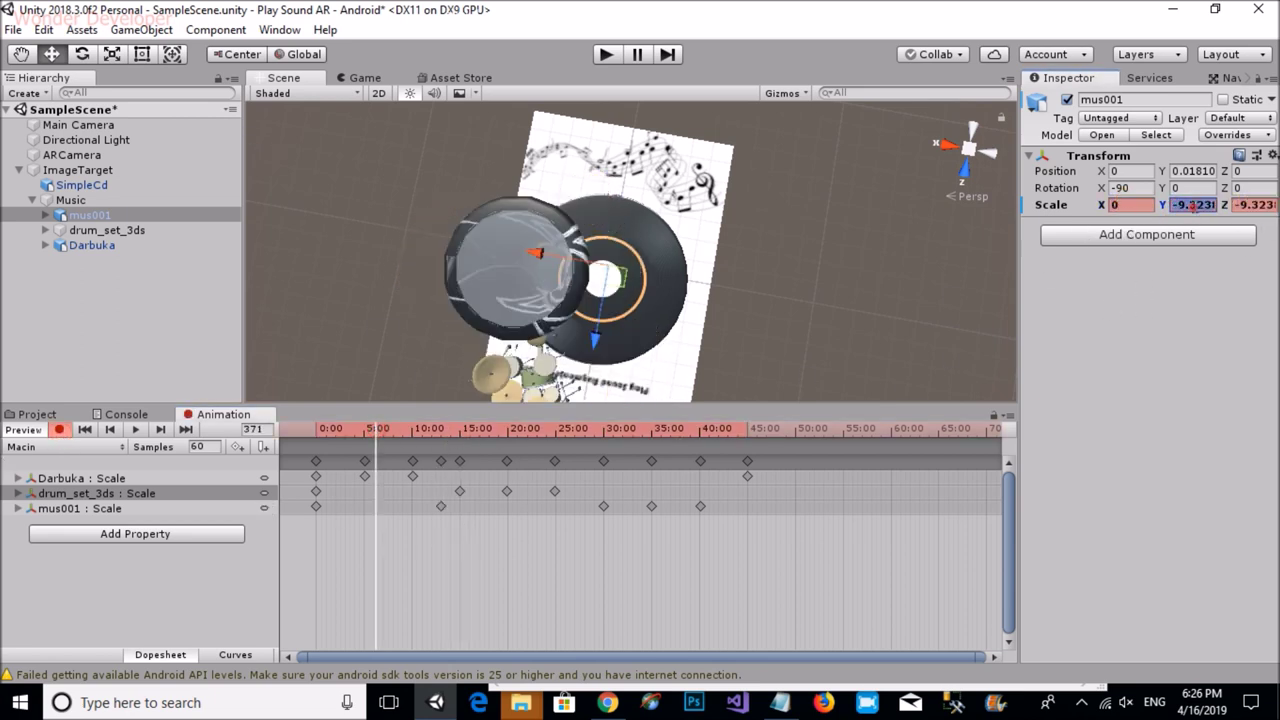
left_click(491, 429)
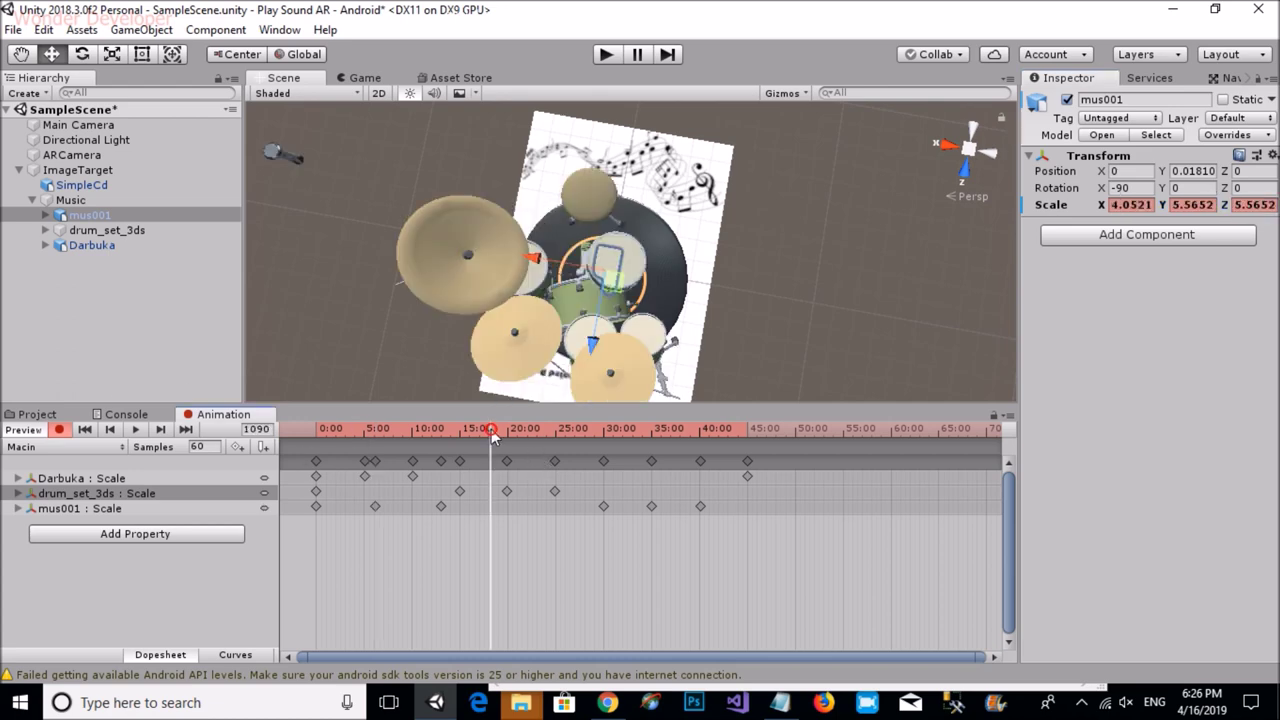
left_click(1139, 205)
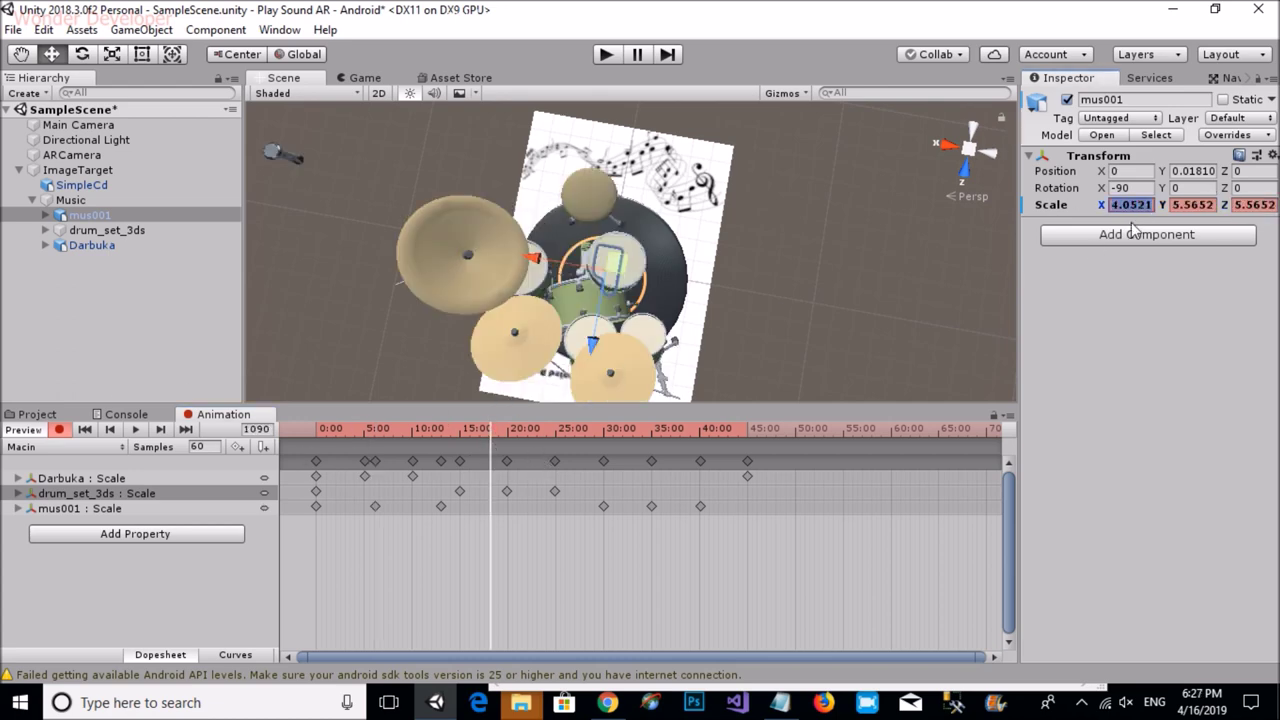
type("0")
left_click(1197, 204)
type("0")
mouse_move(507, 431)
left_mouse_down()
mouse_move(611, 442)
mouse_move(606, 462)
mouse_move(293, 420)
left_mouse_up()
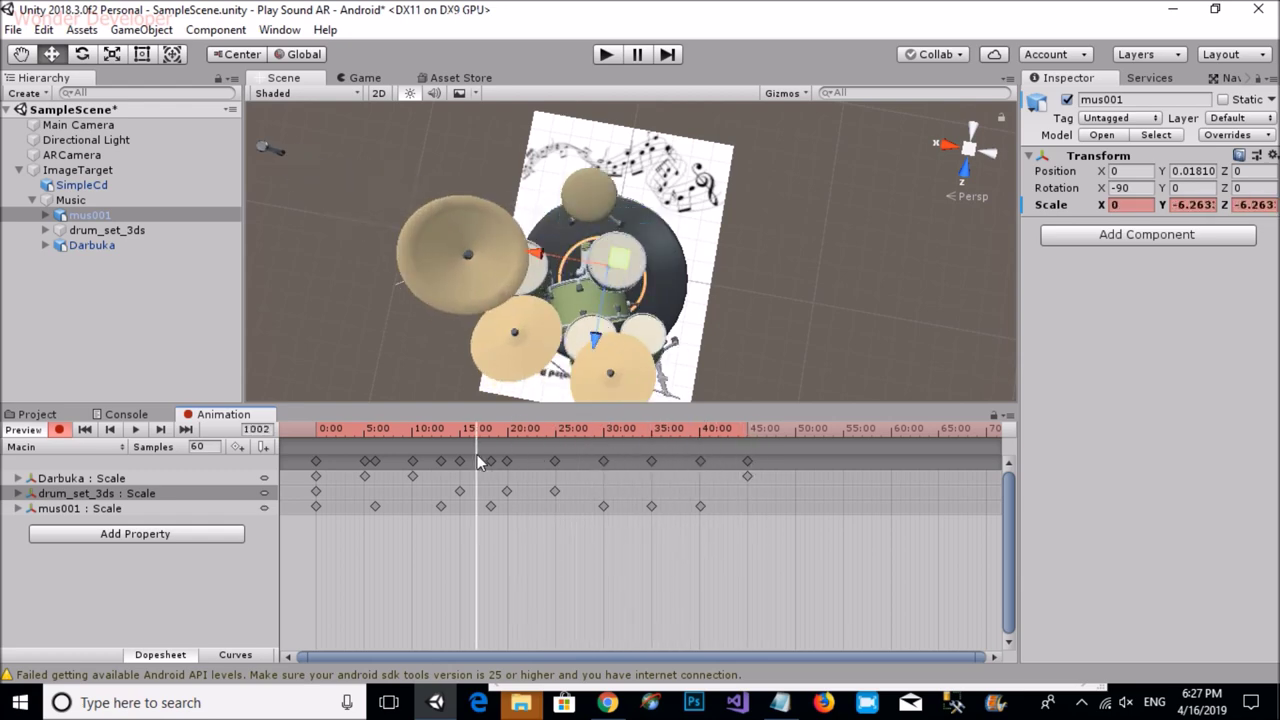
left_click(134, 431)
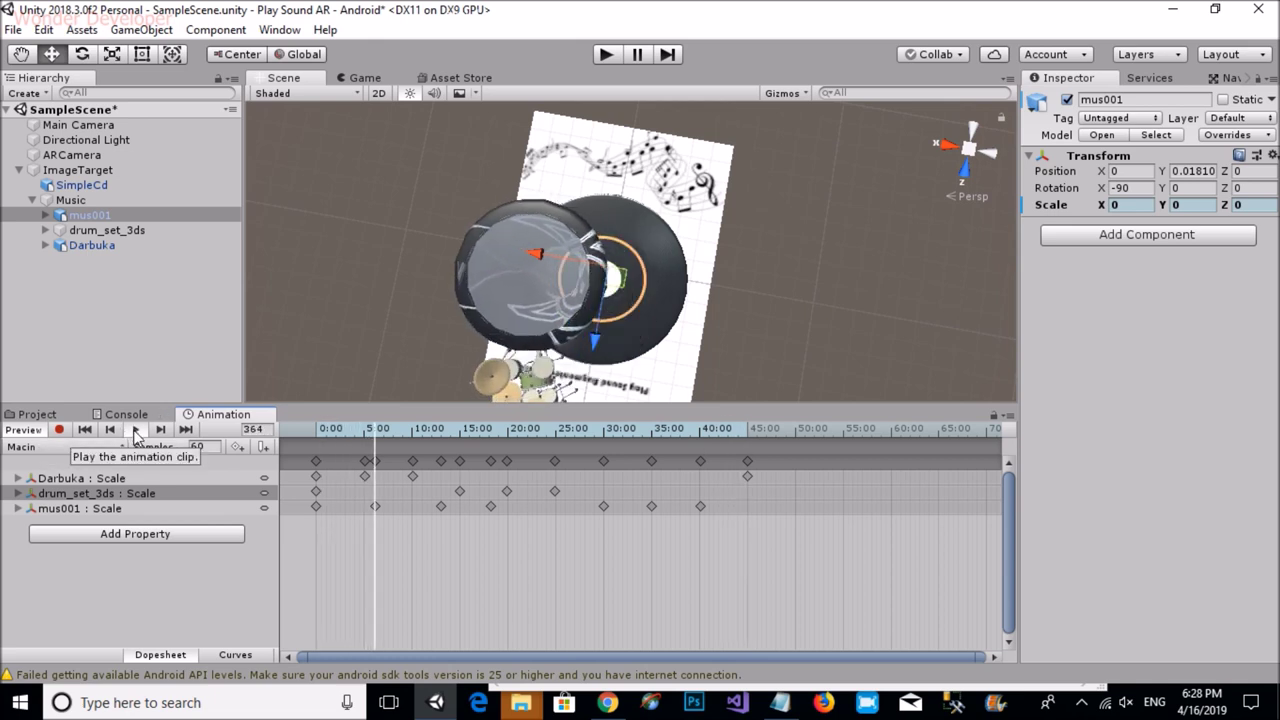
Step: Add a 3D Plane as a child of ImageTarget
left_click(1077, 702)
left_click(1111, 595)
left_click(597, 483)
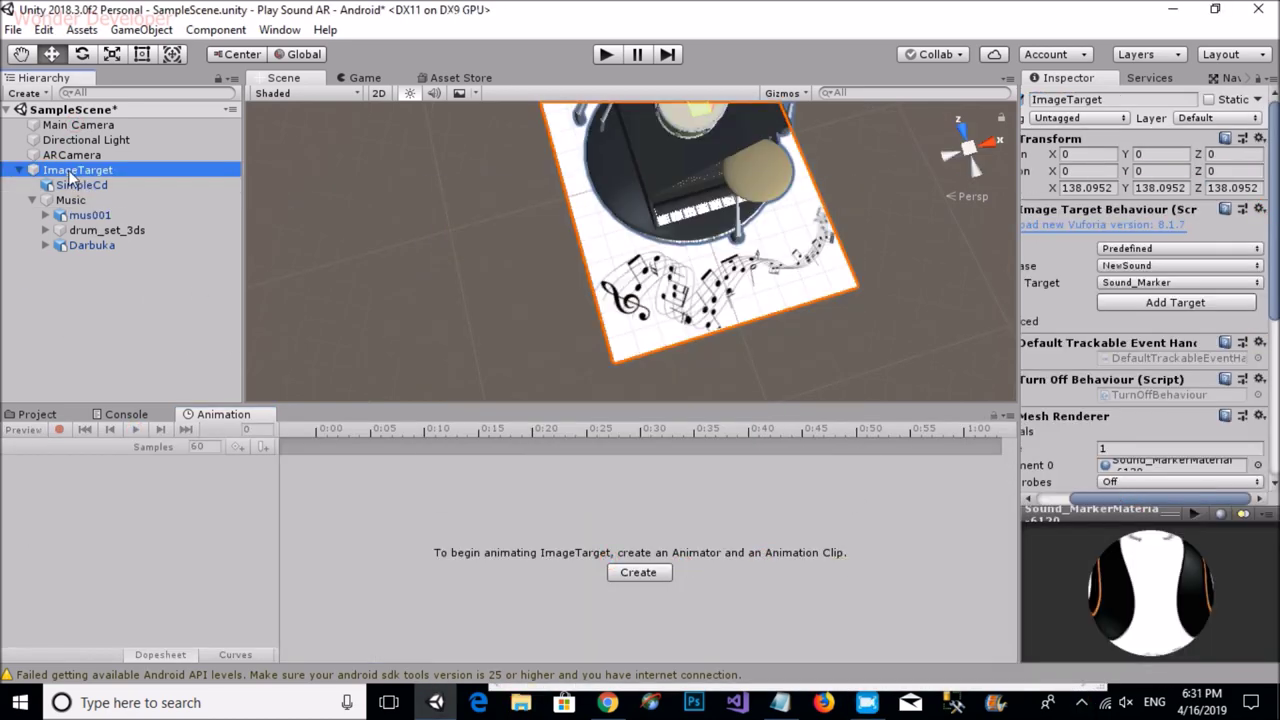
right_click(72, 170)
mouse_move(170, 327)
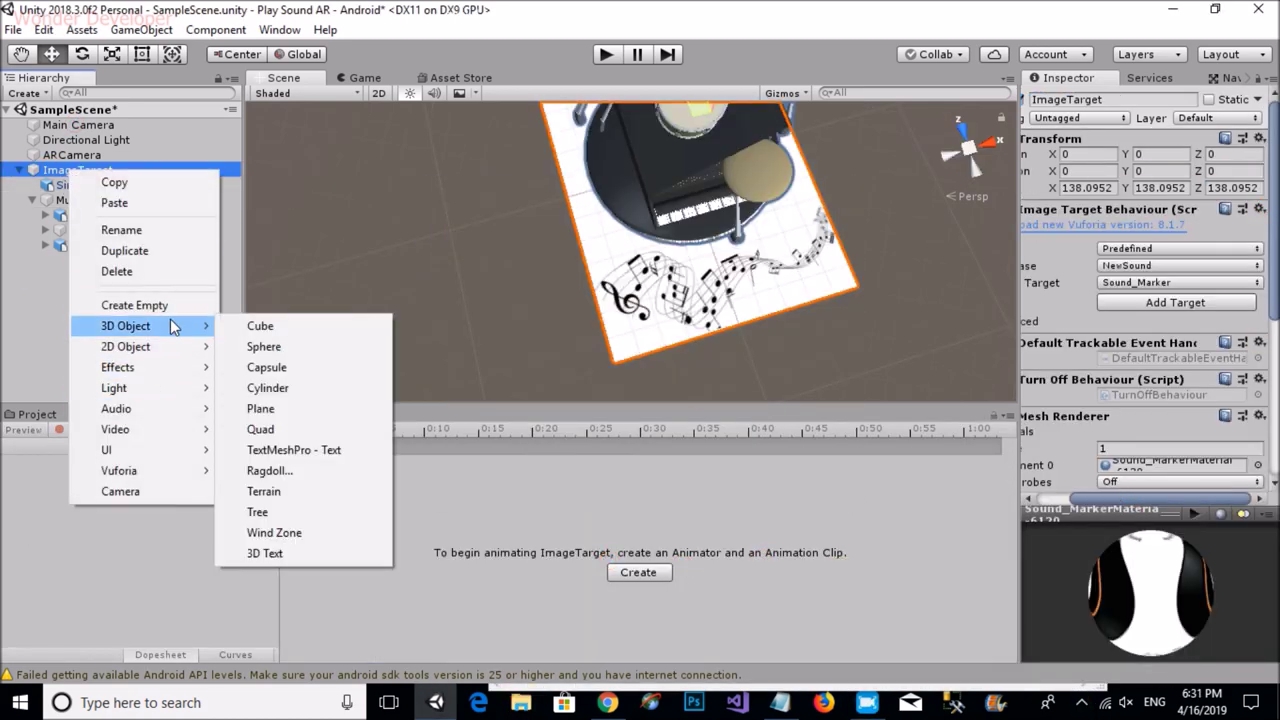
left_click(262, 408)
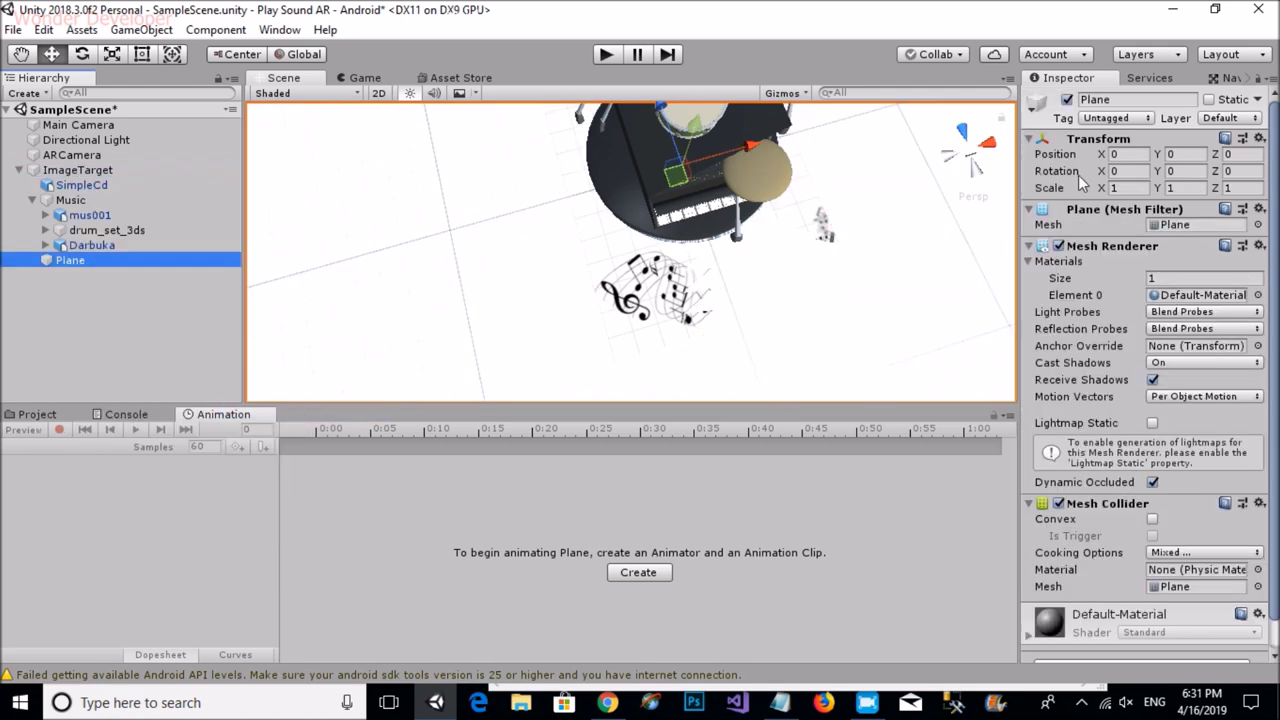
Step: Scale the new plane down to 0.01
left_click(1124, 188)
type("2")
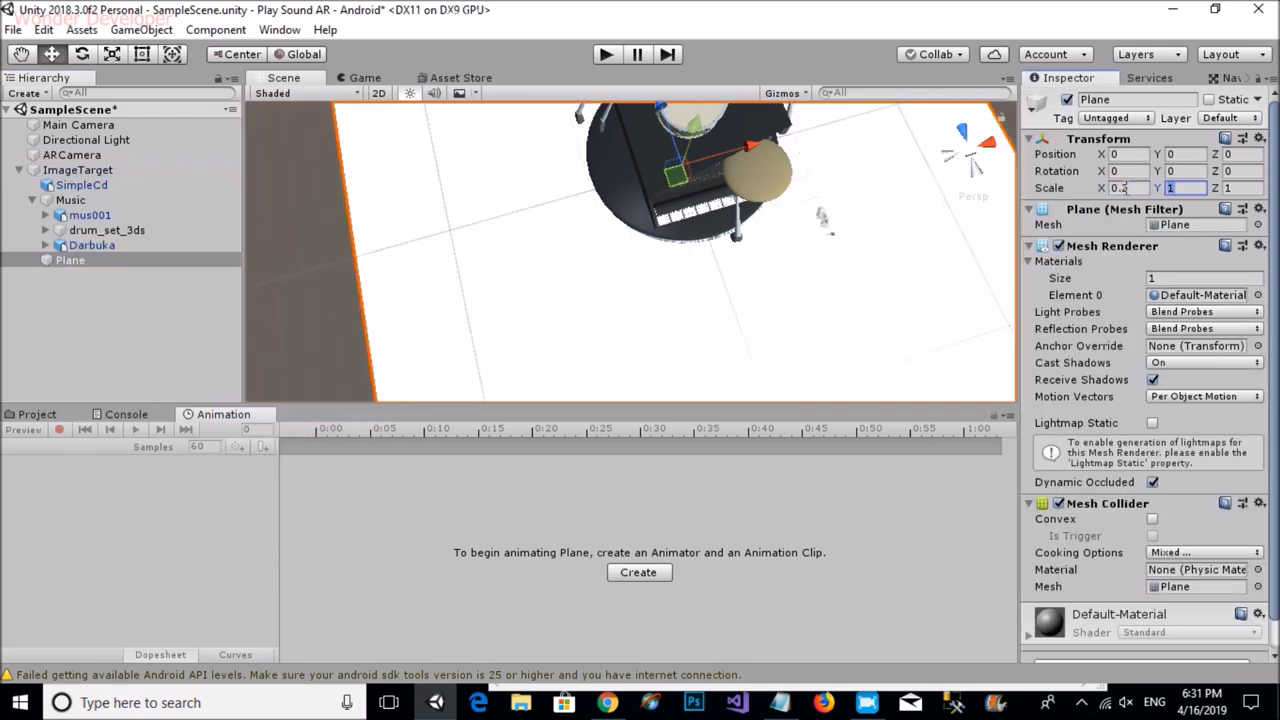
type(".2")
key("Tab")
type(".2")
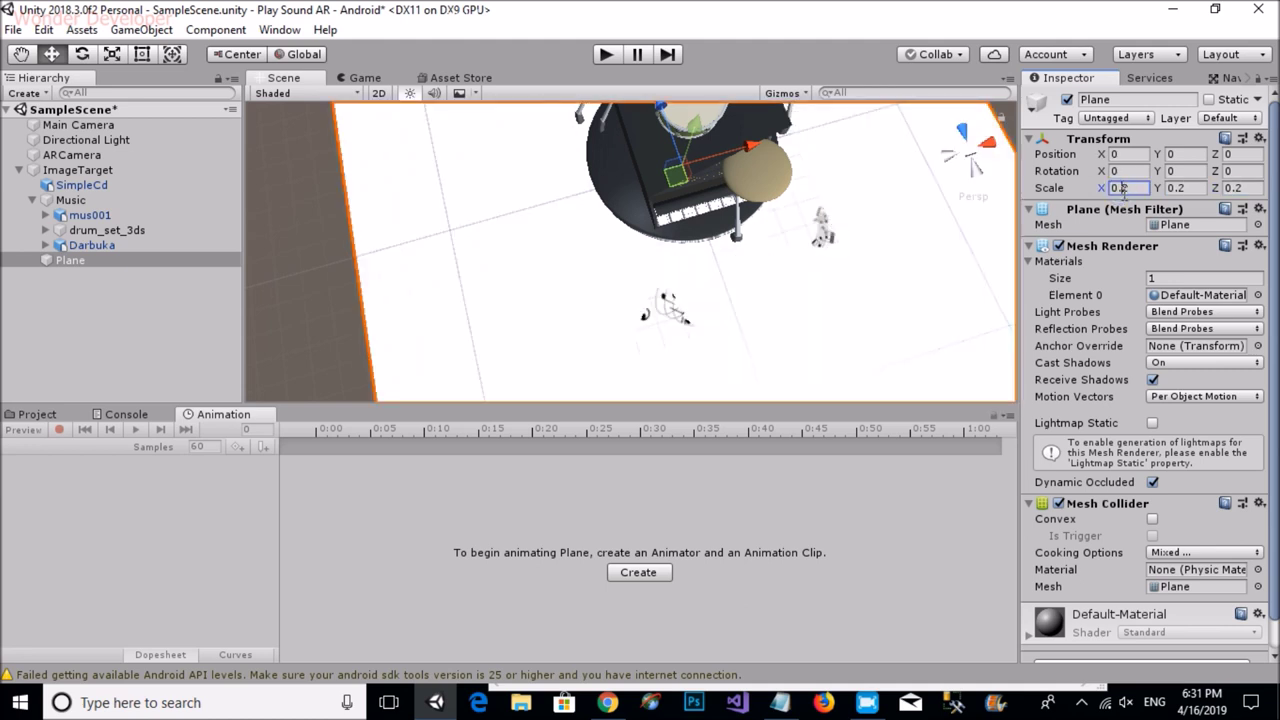
type("0")
key("Tab")
type("0.02")
key("Tab")
type("0.02")
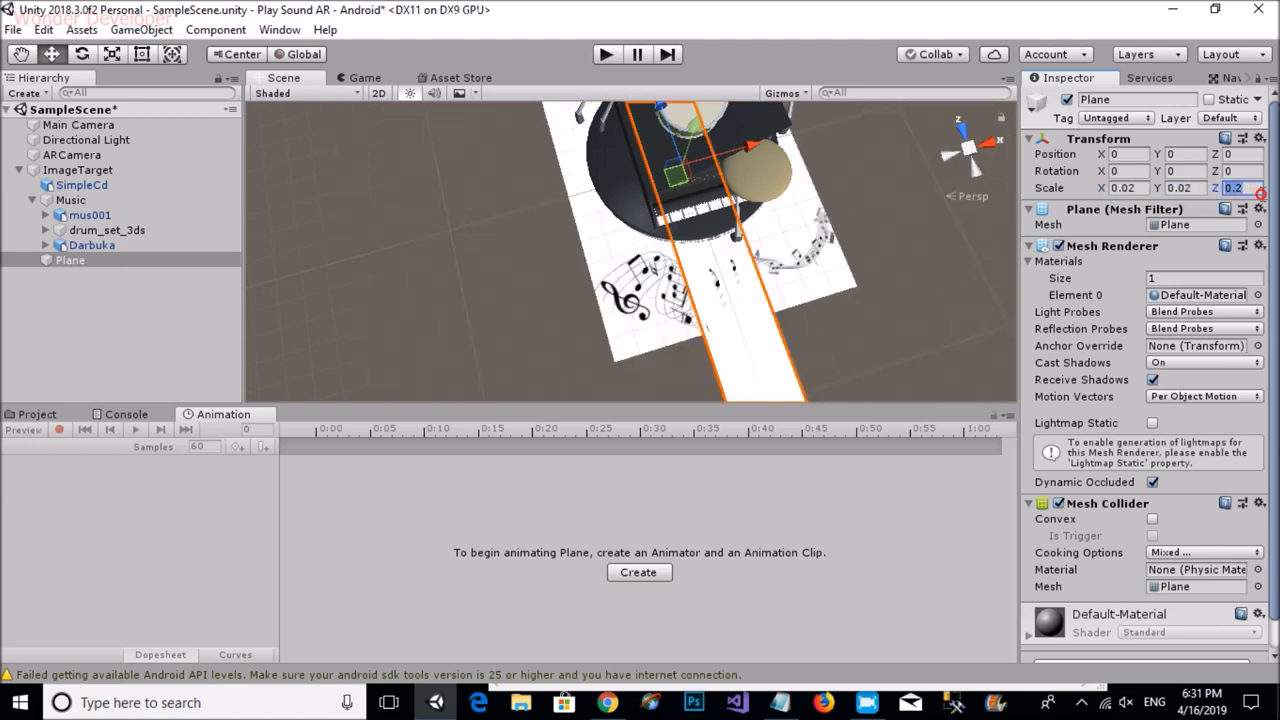
key("Return")
mouse_move(668, 158)
left_mouse_down()
mouse_move(663, 143)
mouse_move(665, 175)
left_mouse_up()
left_click_drag(600, 323, 738, 287, "alt")
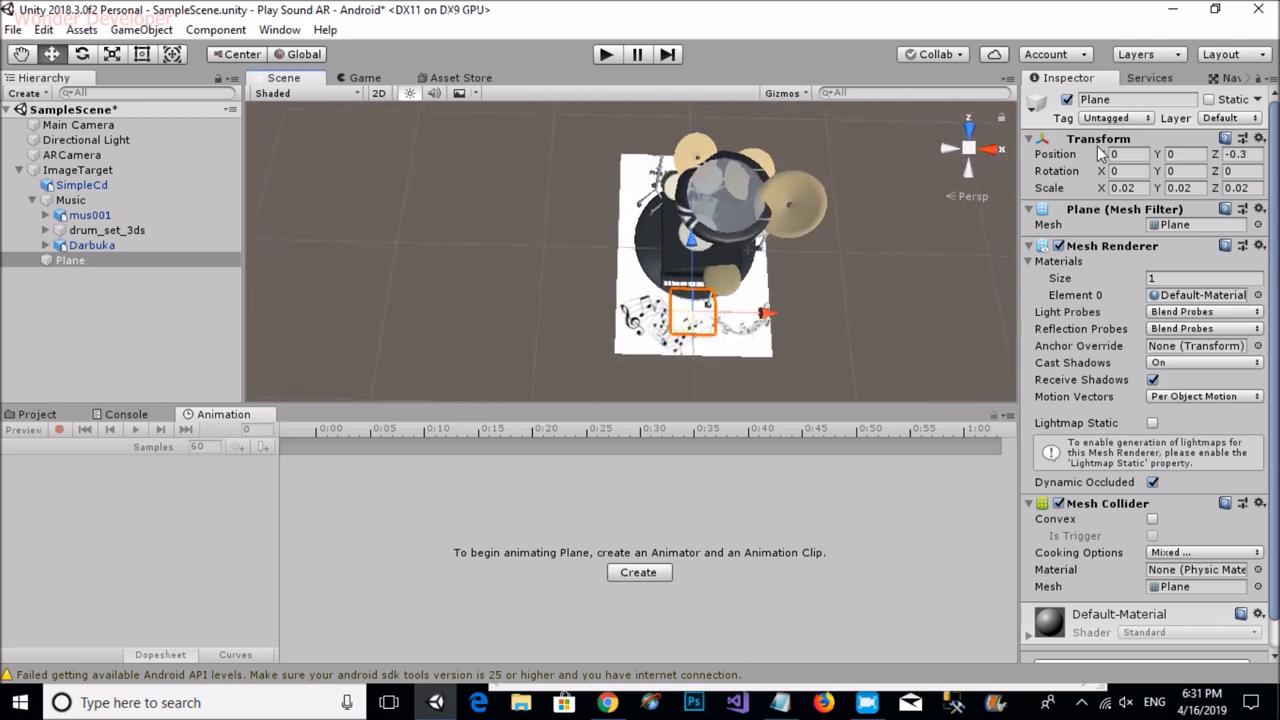
type("0.01")
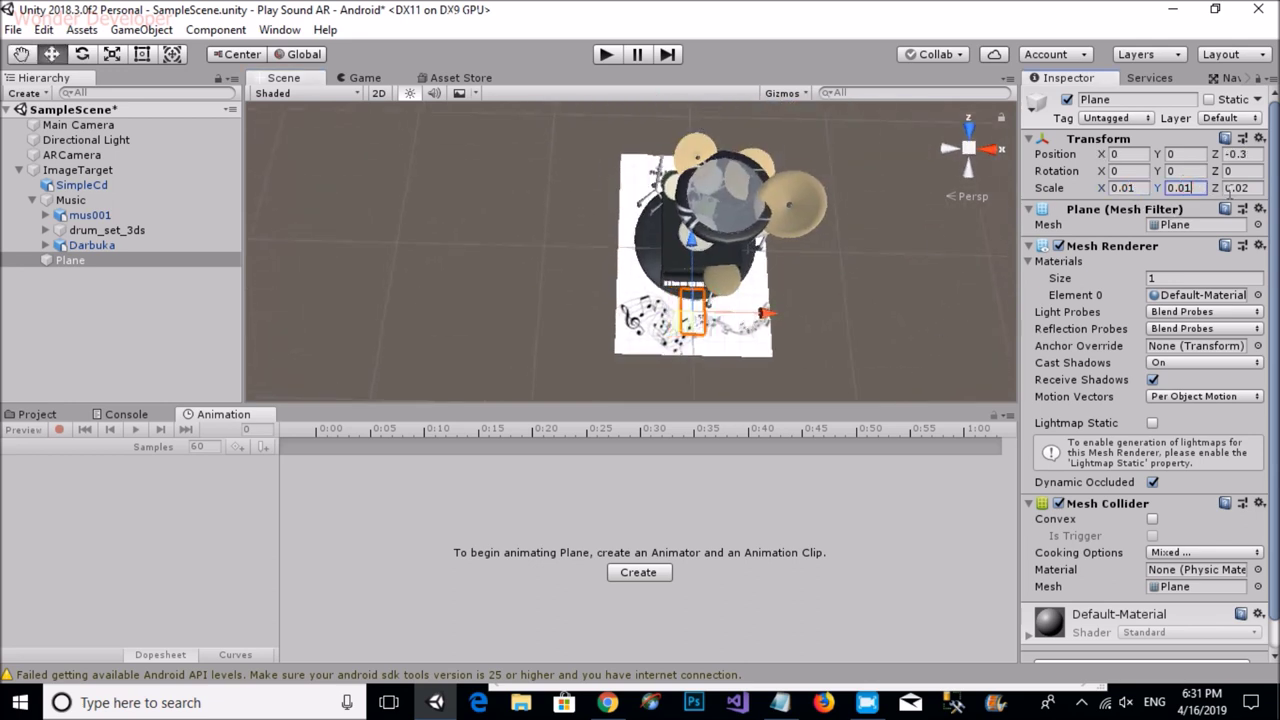
type("0.01")
Step: Place the plane beside the drums at X -0.289, Z -0.175, then show the desktop
scroll(934, 300, "up", 5)
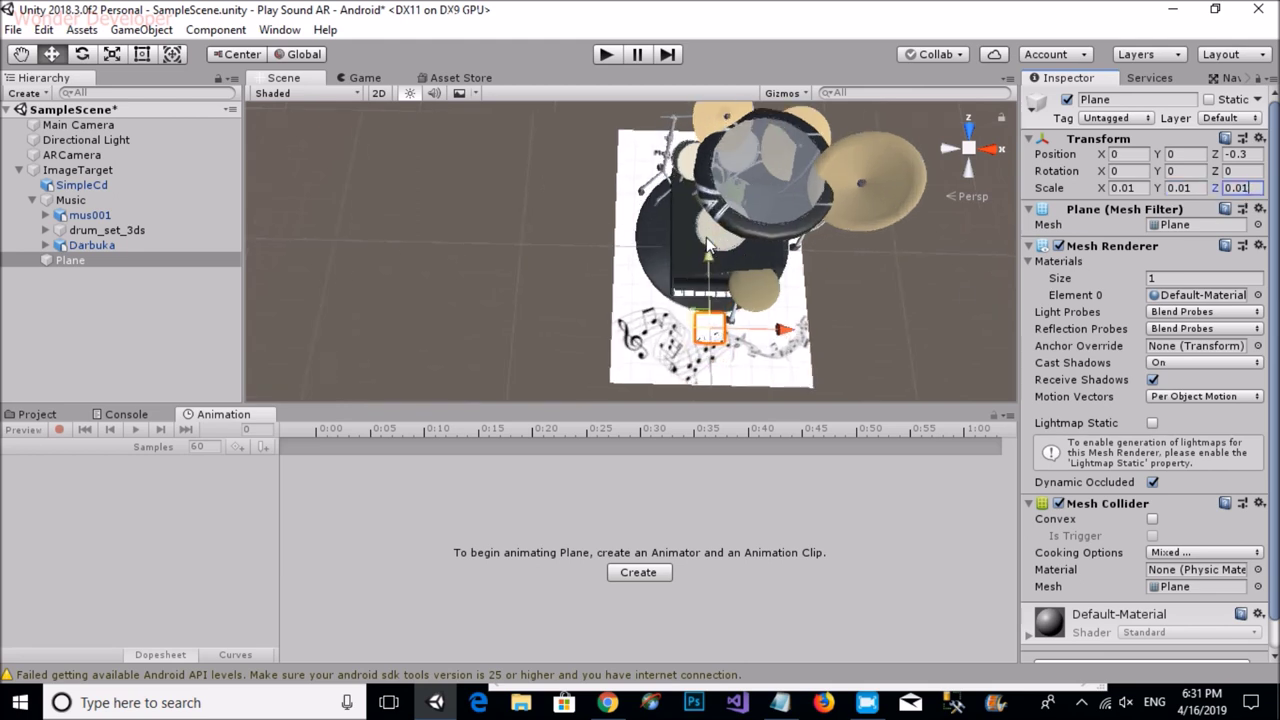
left_click_drag(765, 295, 760, 332, "alt")
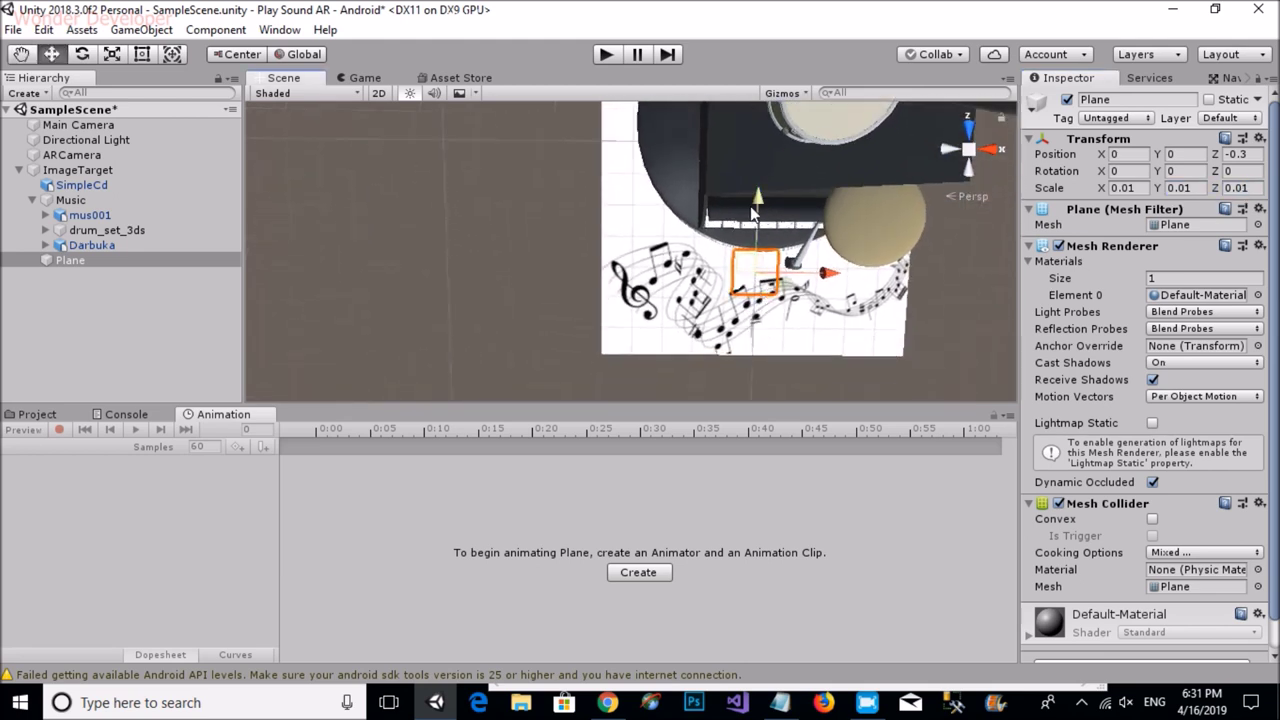
left_click_drag(816, 290, 633, 153)
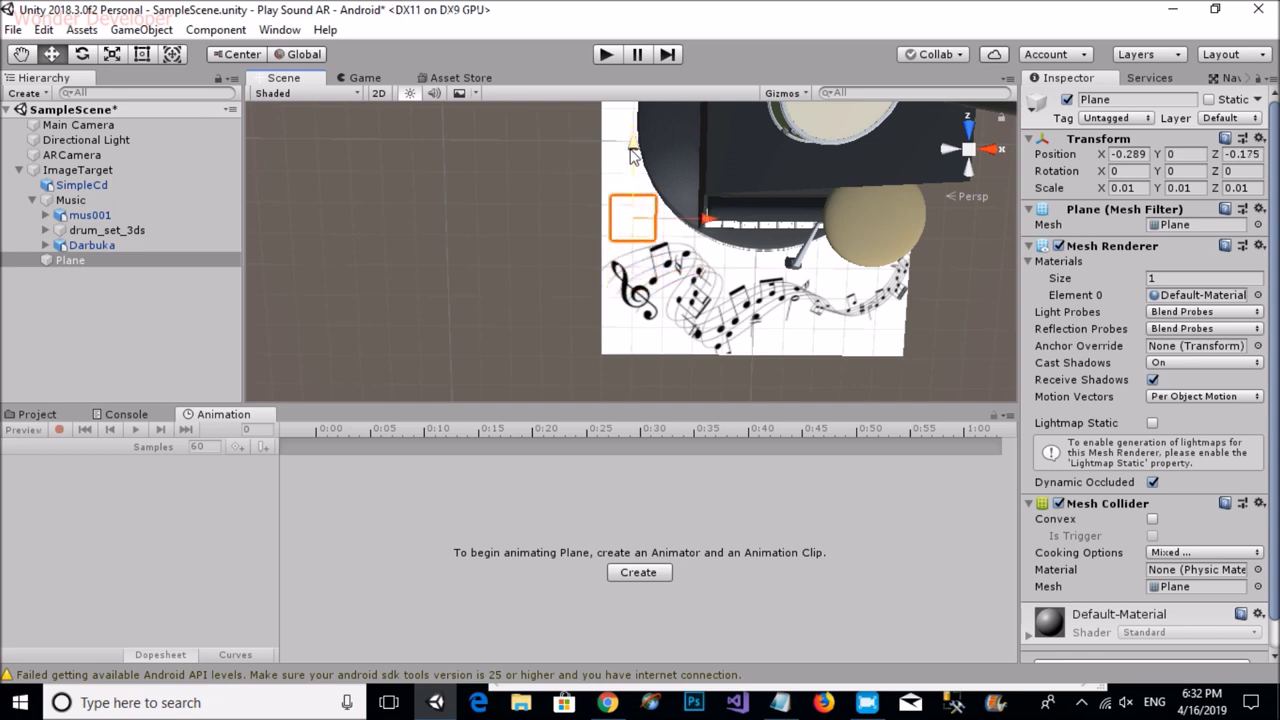
left_click(37, 414)
key("super+d")
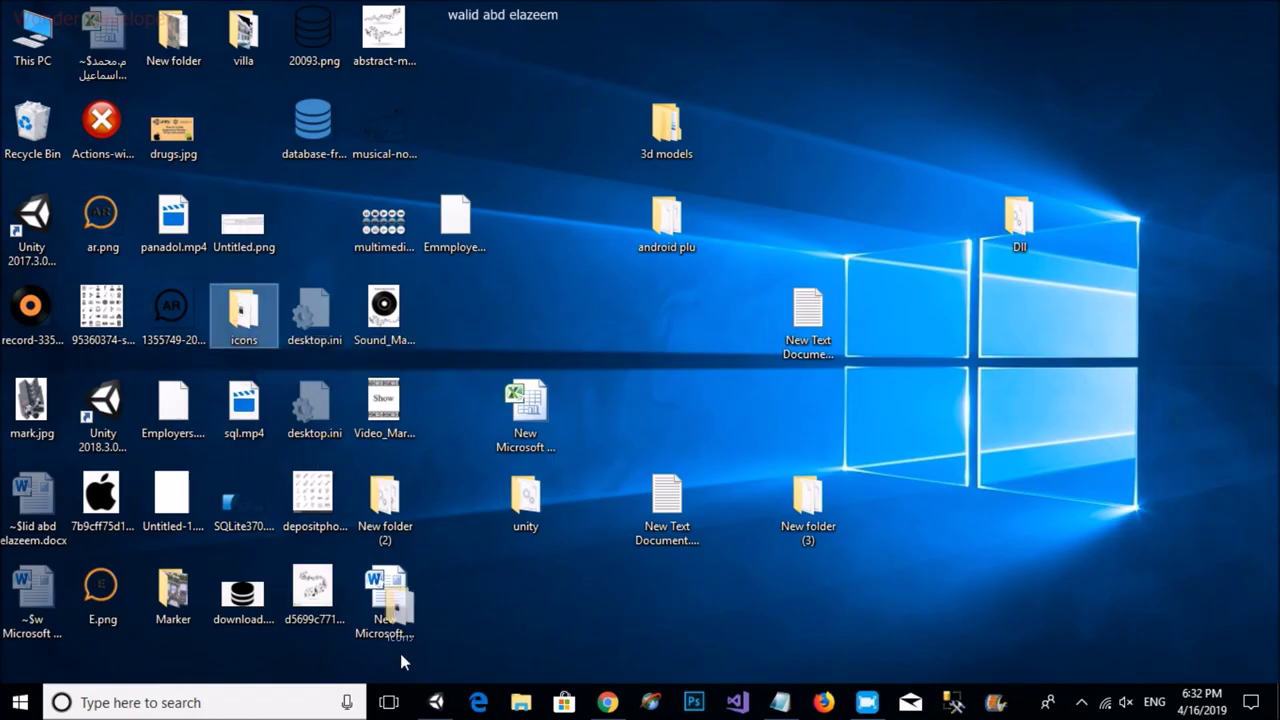
Step: Import the icons folder and apply Sprite texture type to the pause, Play and Stop images
left_click_drag(429, 702, 958, 548)
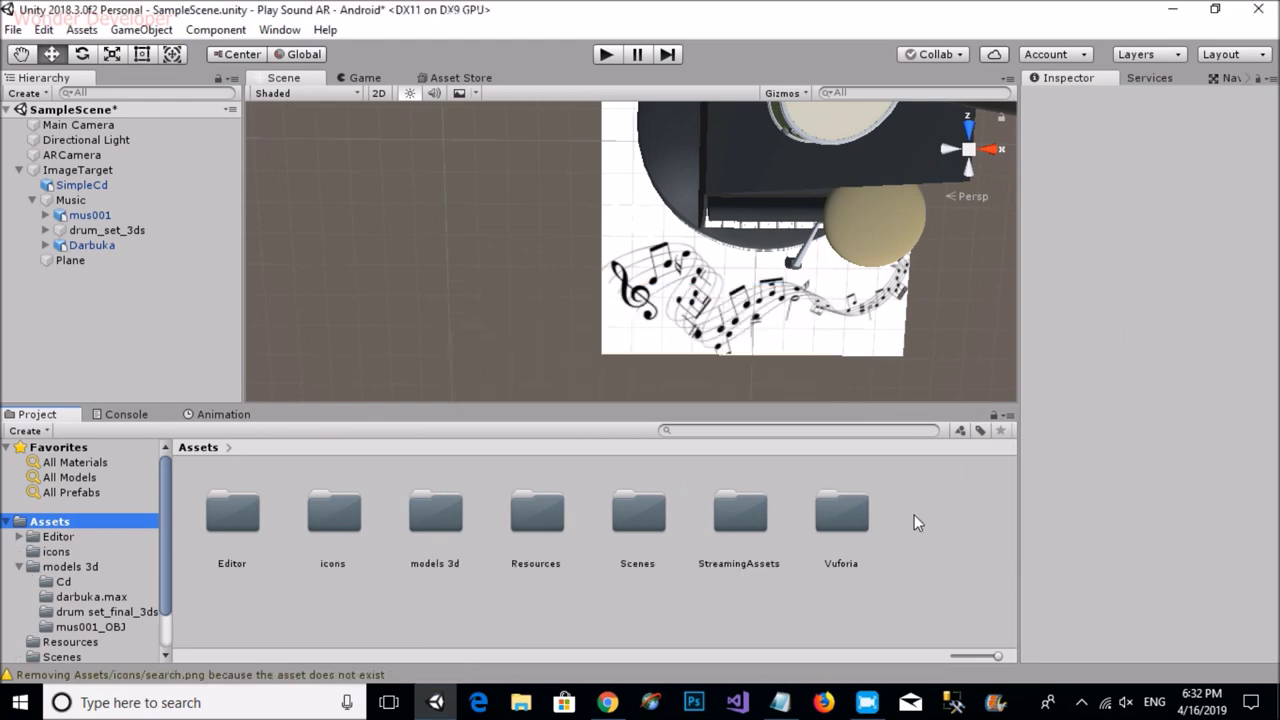
double_click(334, 512)
left_click(232, 510)
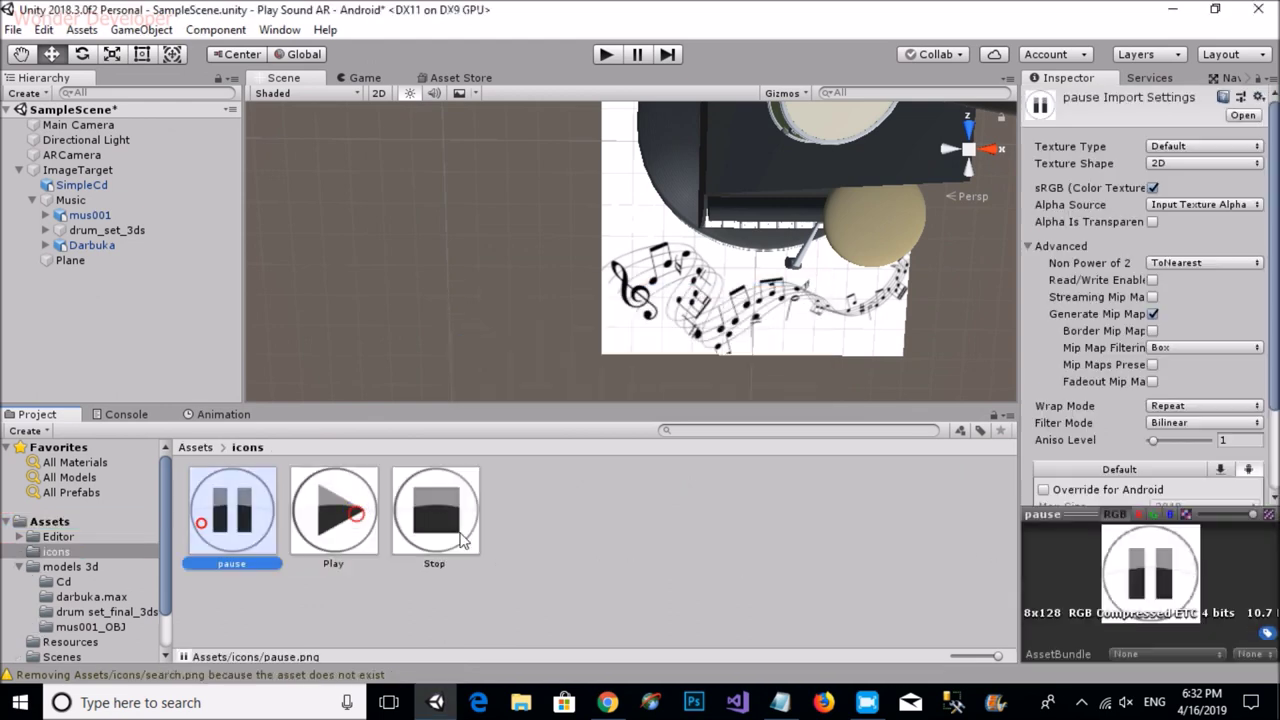
left_click(455, 525, "shift")
left_click(1208, 147)
left_click(1143, 229)
scroll(1150, 300, "down", 3)
left_click(1243, 488)
Step: Rename the plane to Play Sound
left_click(70, 260)
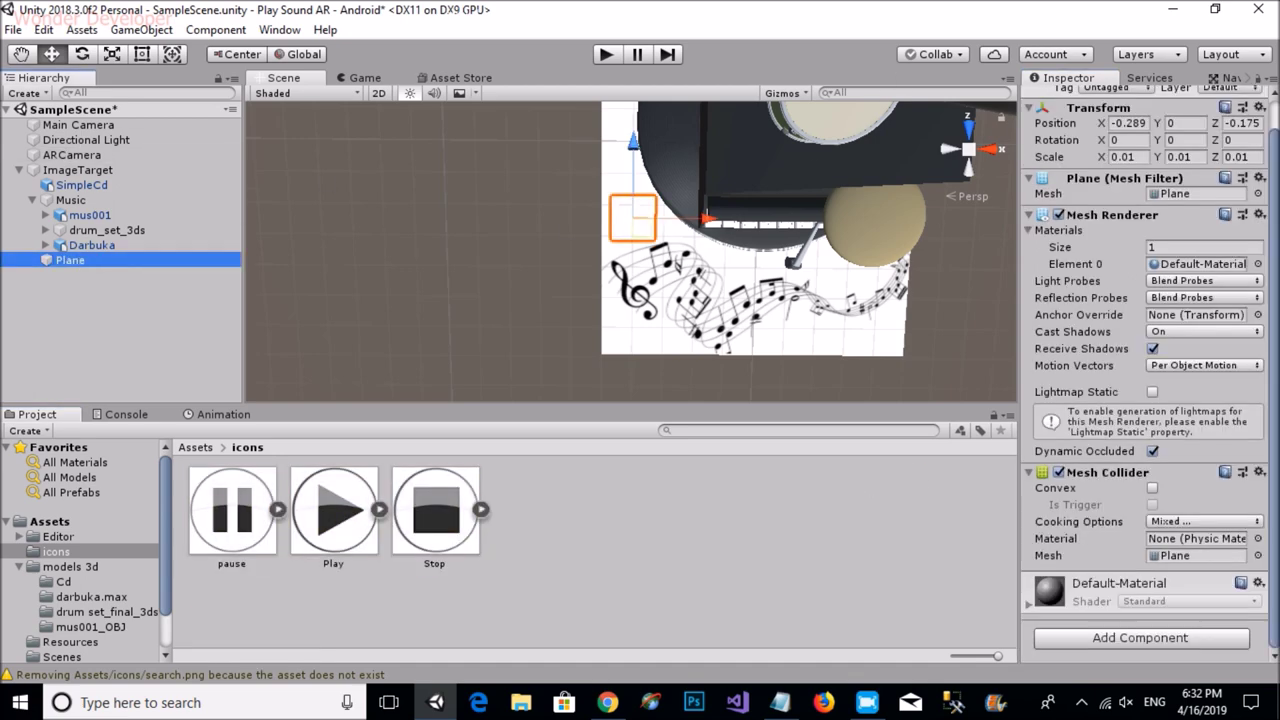
scroll(1150, 300, "up", 2)
left_click(1100, 100)
type("Play Sound")
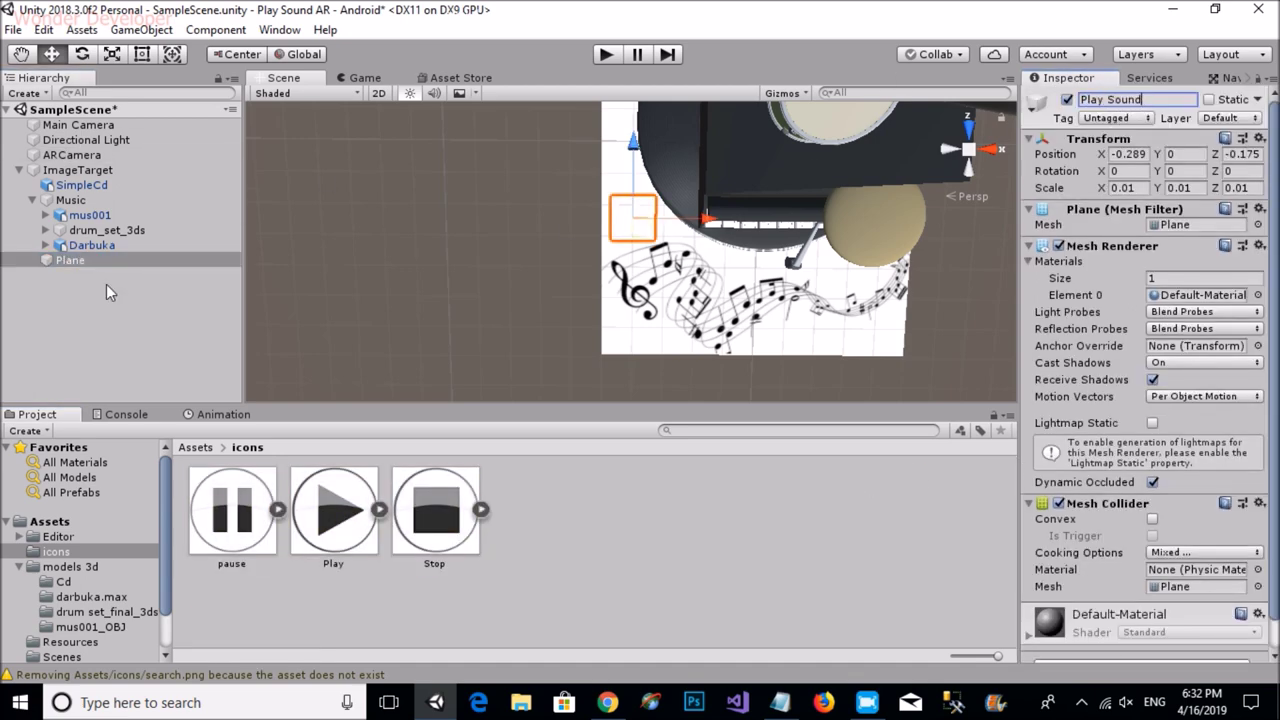
key("Return")
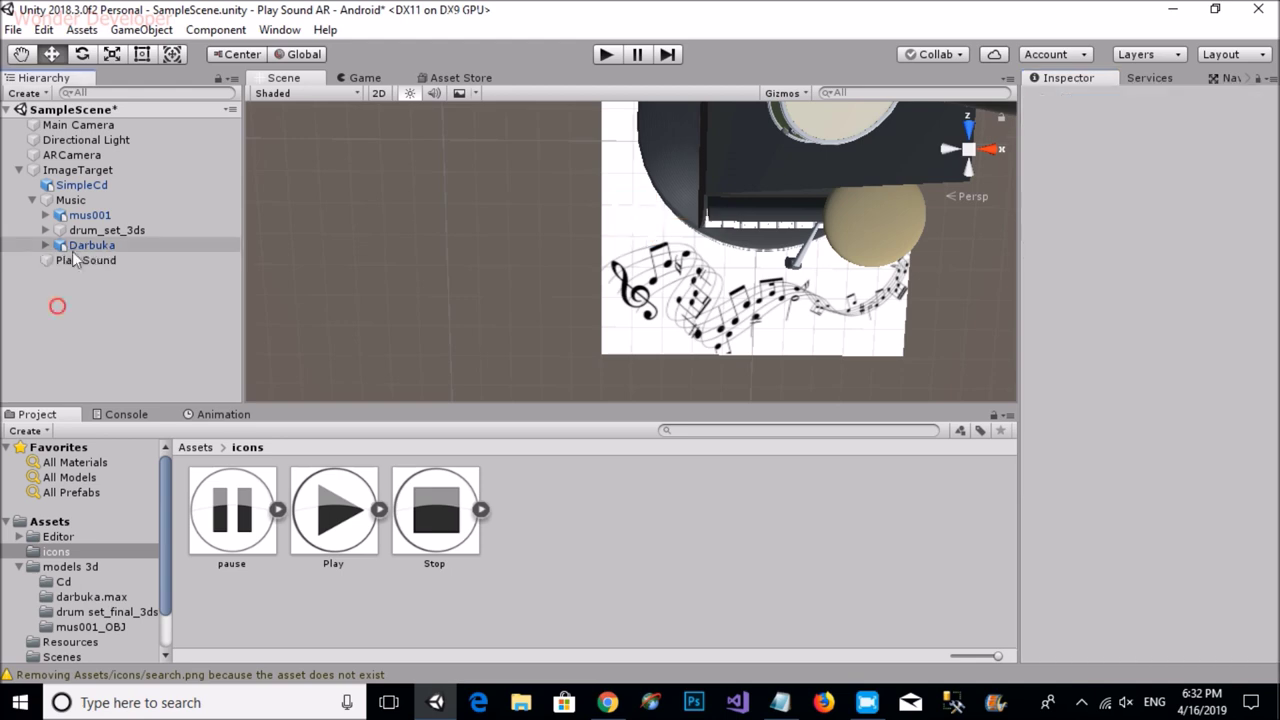
Step: Try dropping the Play image onto Play Sound, then undo the added sprite child
left_click_drag(355, 510, 681, 590)
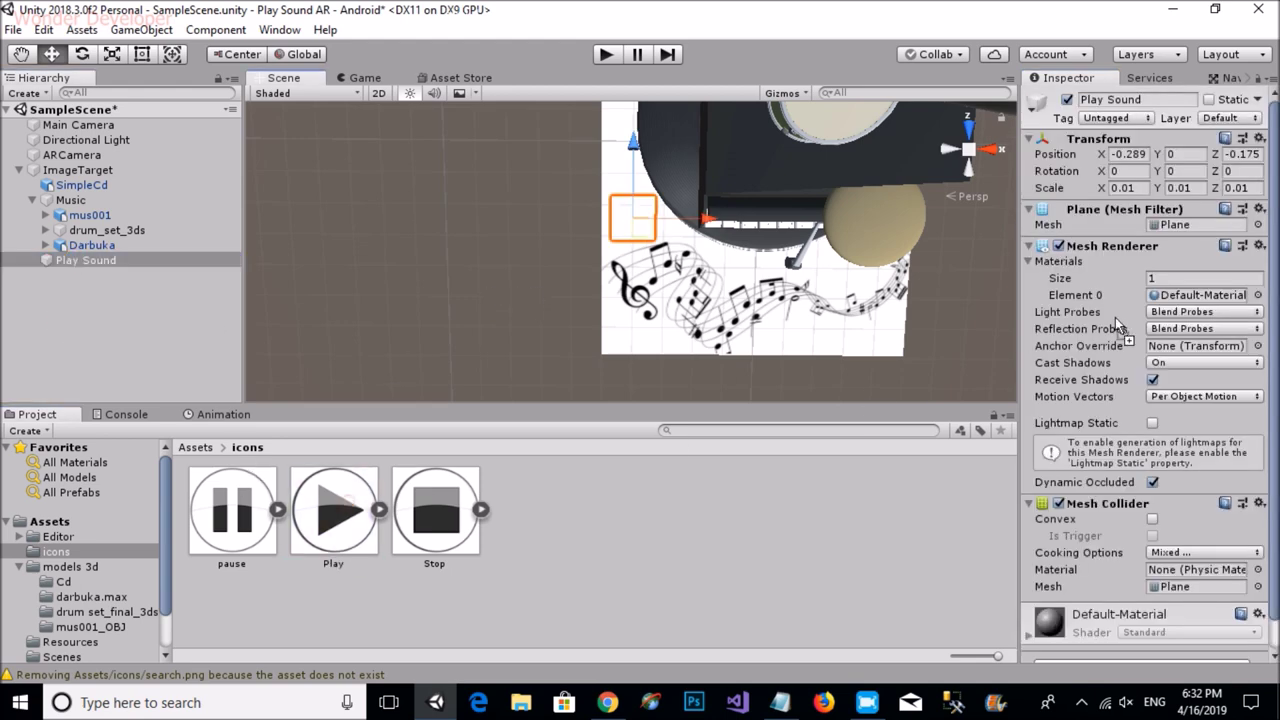
left_click_drag(1205, 296, 1207, 318)
scroll(1207, 318, "down", 1)
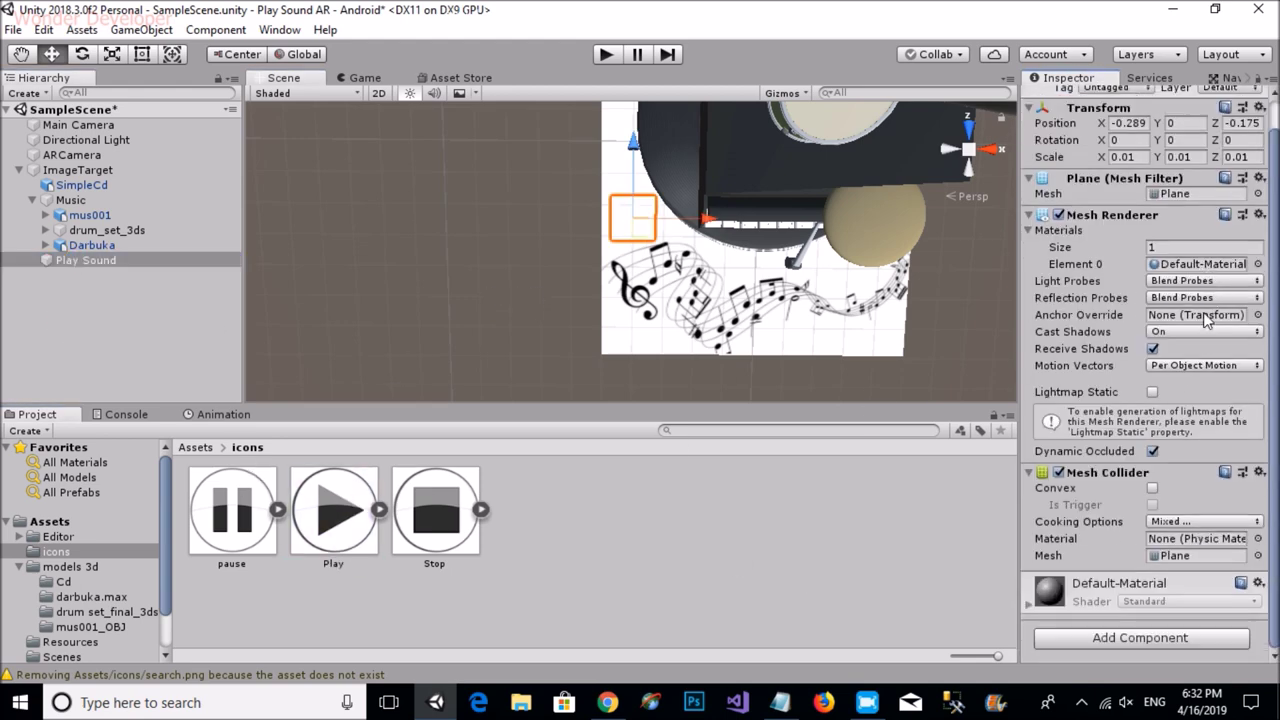
left_click_drag(307, 565, 86, 262)
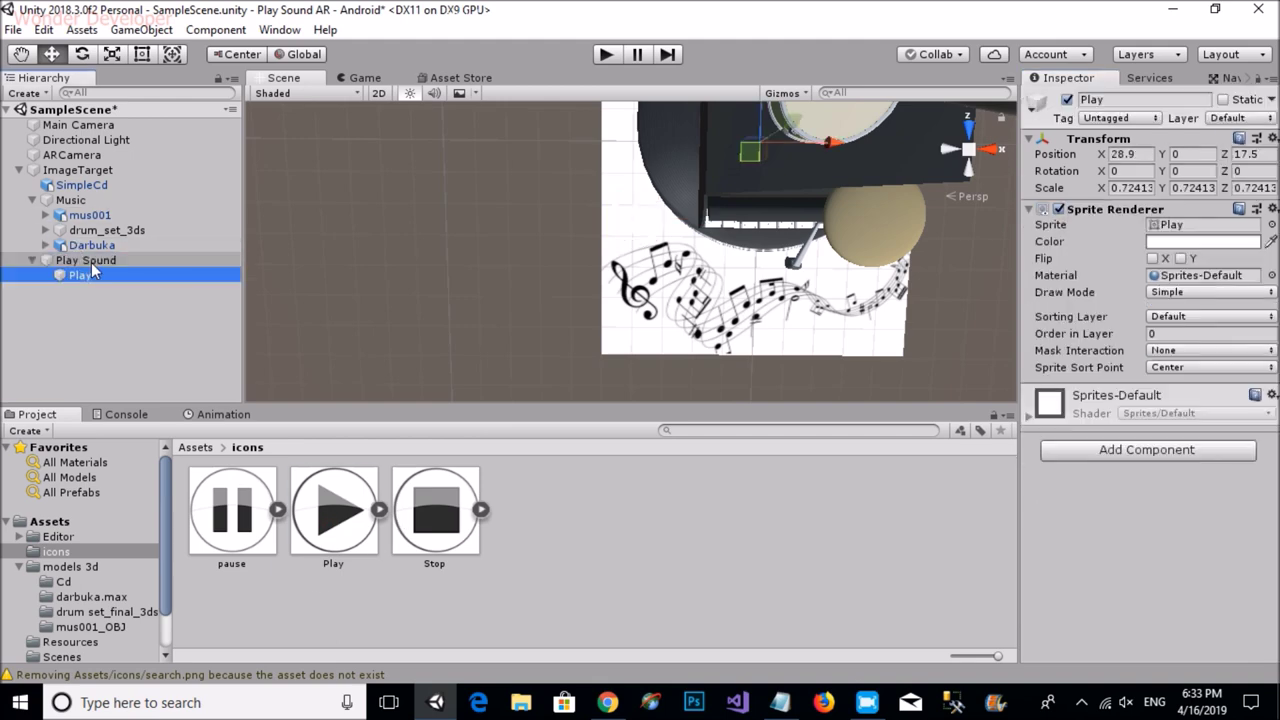
key("ctrl+z")
Step: Set the Play, Stop and pause icons' Texture Type back to Default and apply
left_click(353, 525)
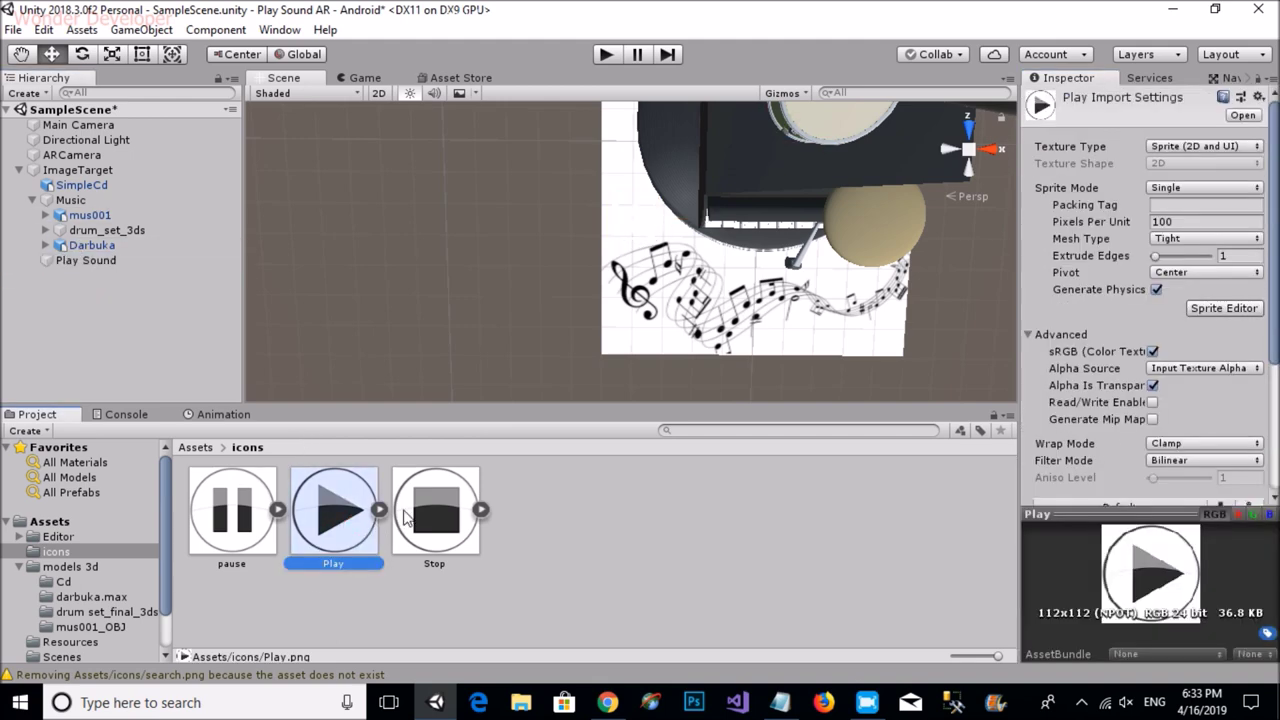
left_click(445, 515, "ctrl")
left_click(232, 510, "ctrl")
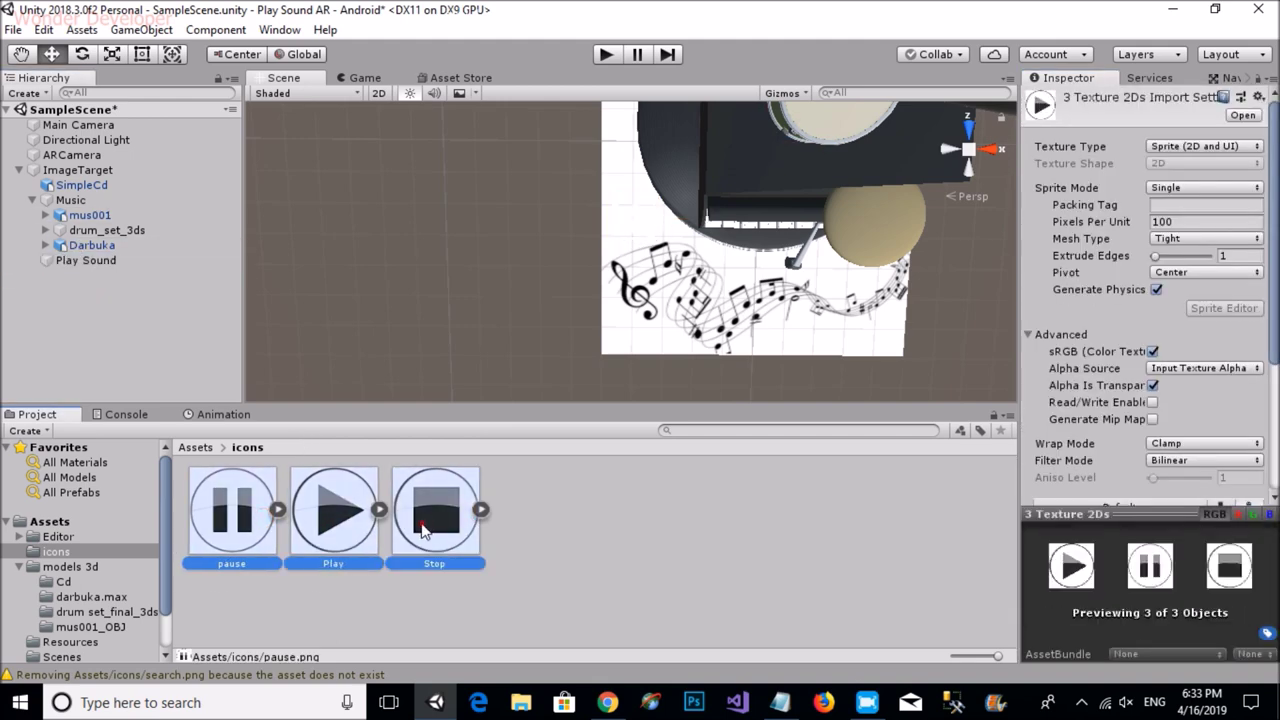
left_click(1188, 148)
left_click(1060, 166)
scroll(1190, 350, "down", 3)
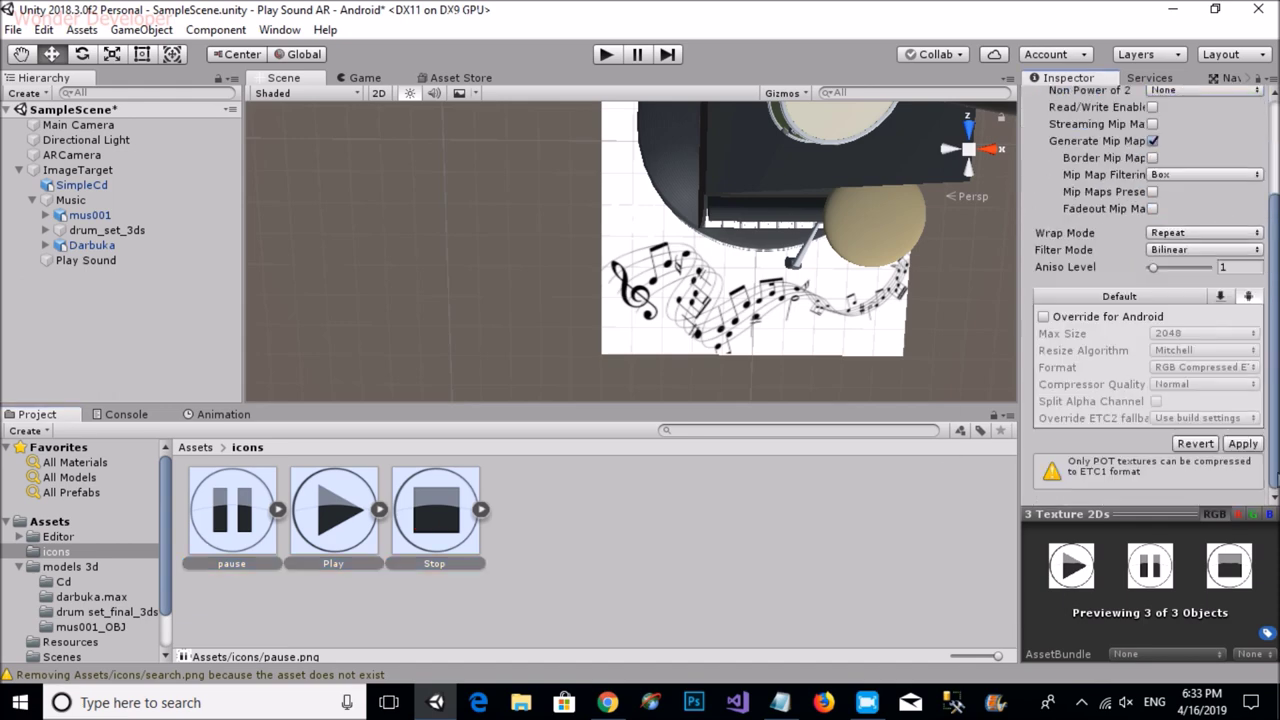
left_click(1242, 443)
left_click(95, 262)
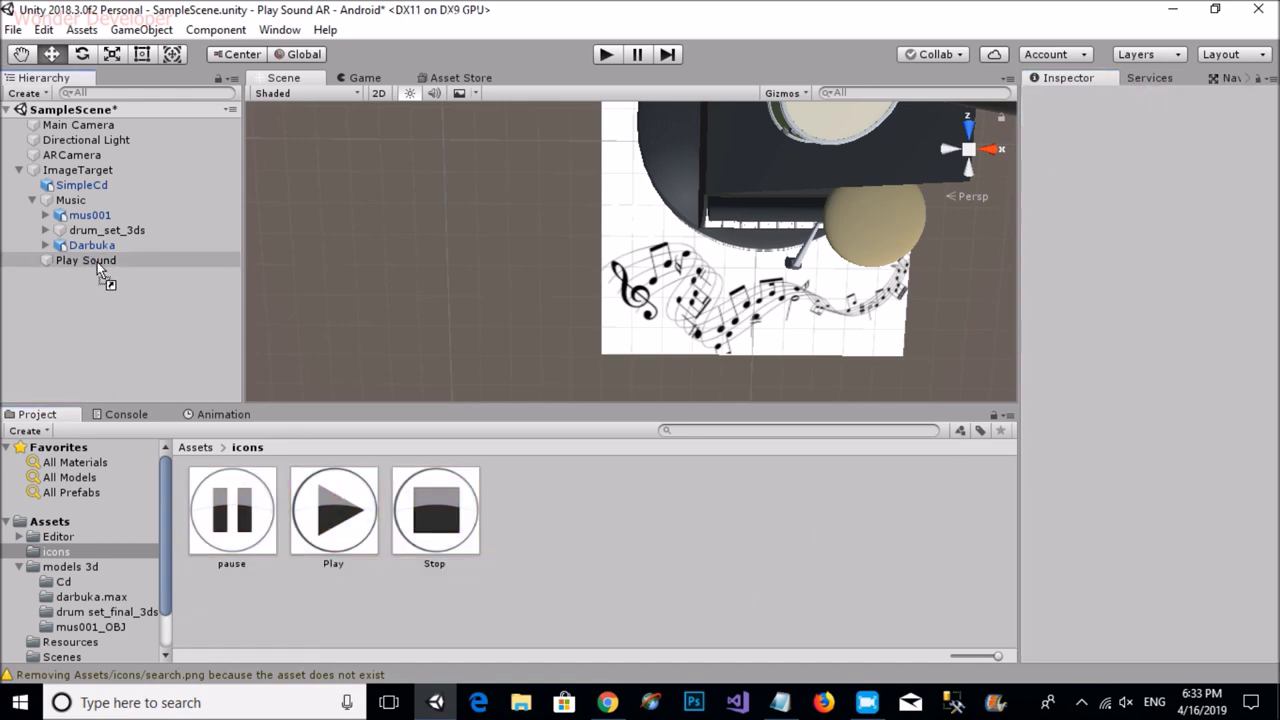
Step: Set Play Sound's Position Y to 0.01 and Rotation Y to -180
left_click(90, 260)
left_click(1183, 153)
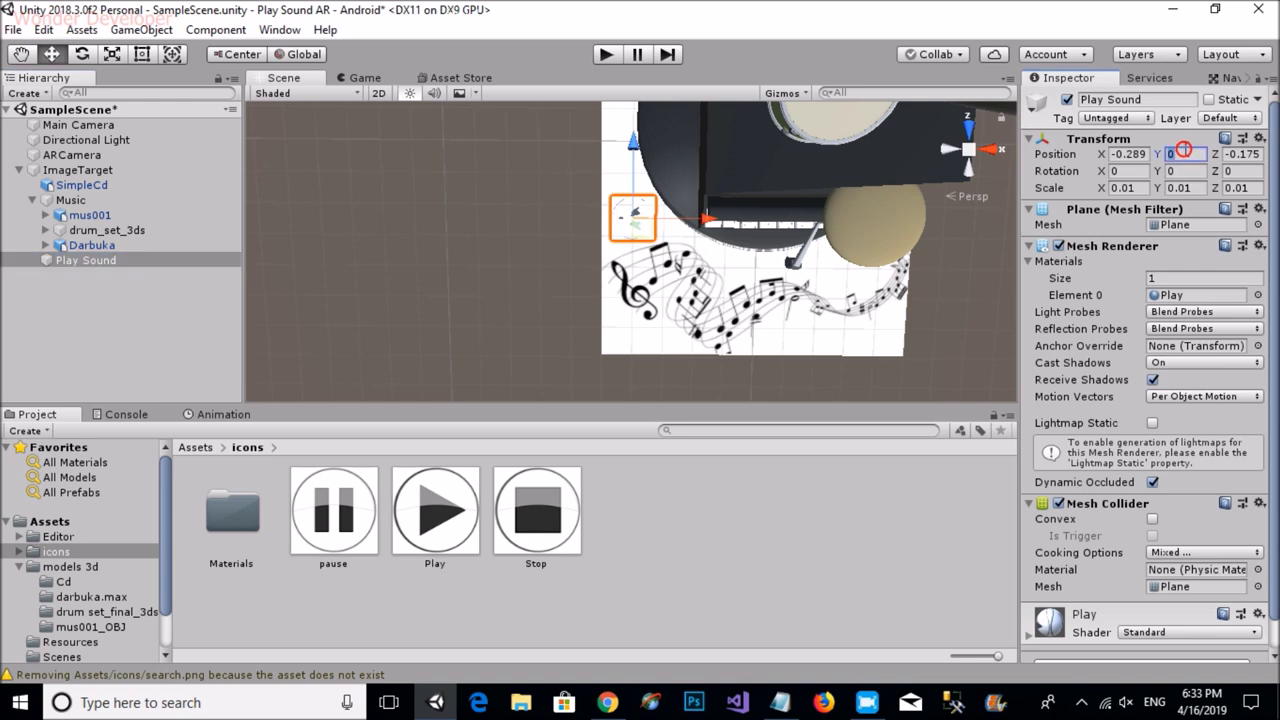
type(".01")
left_click_drag(624, 152, 627, 139)
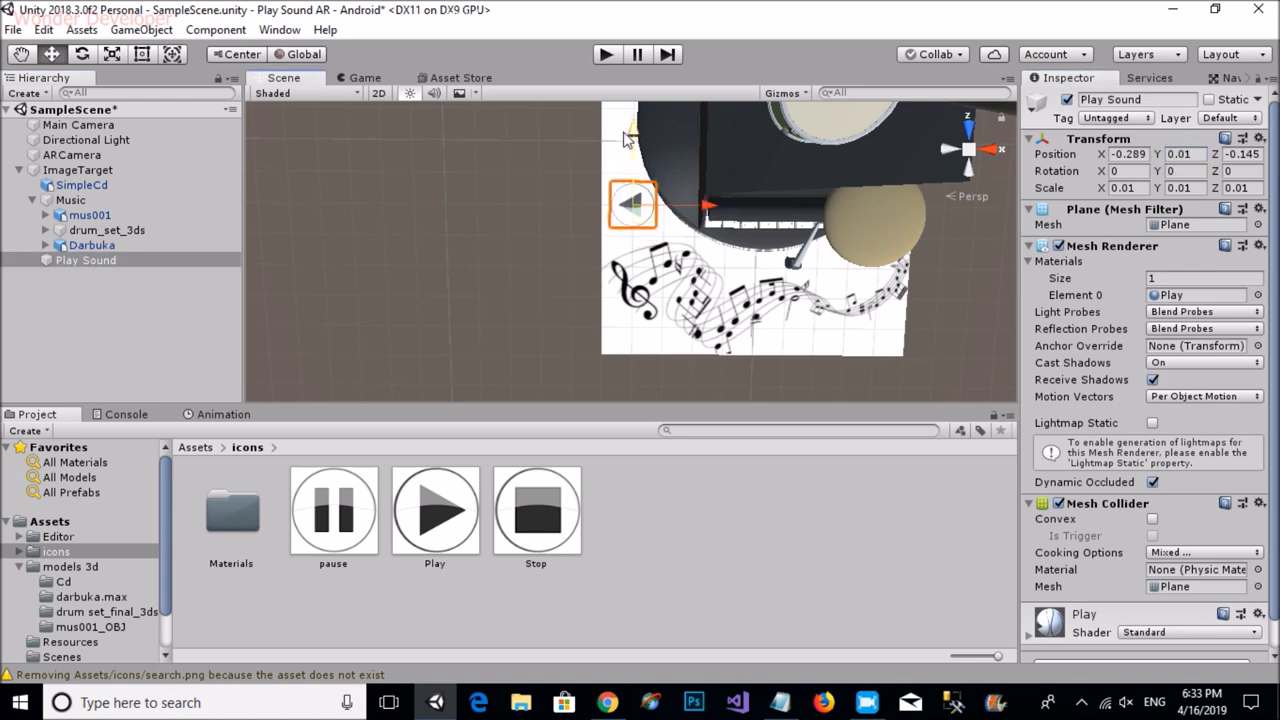
type("0-180")
left_click(459, 261)
left_click_drag(459, 253, 556, 261, "alt")
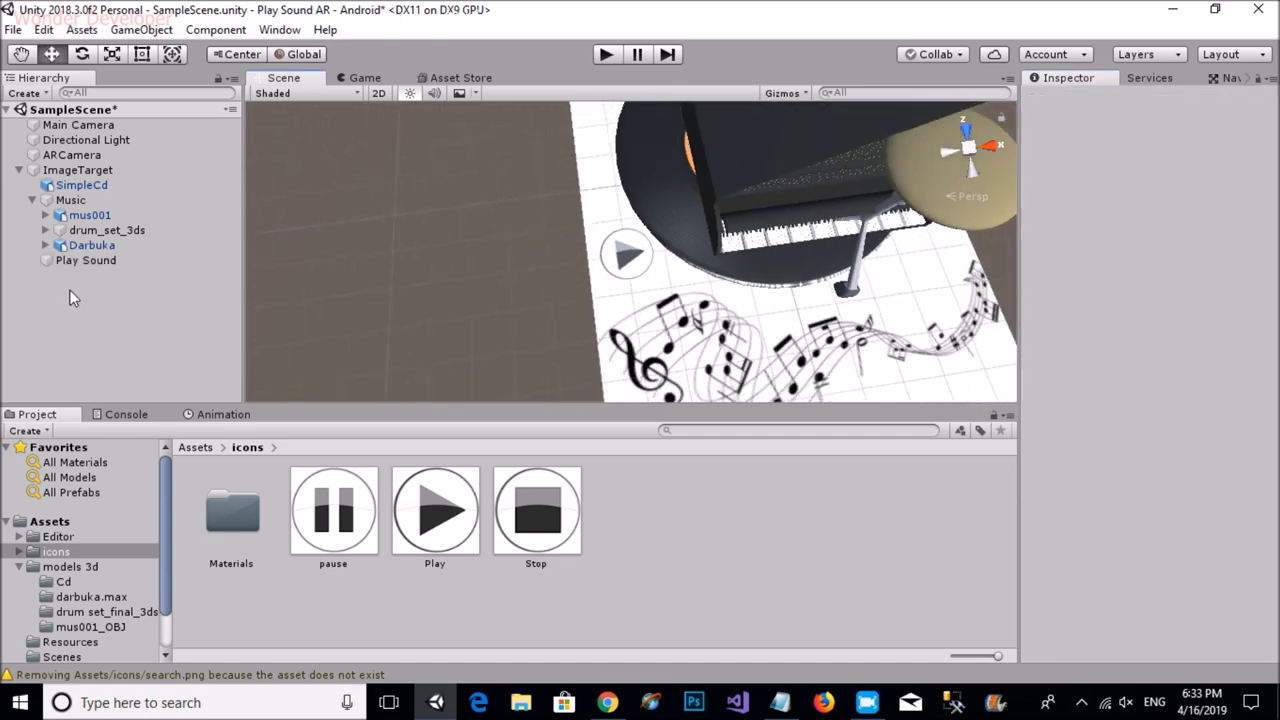
Step: Duplicate Play Sound and rename the copies Stop Sound and Puse Sound
left_click(86, 260)
key("ctrl+d")
key("ctrl+d")
left_click(102, 275)
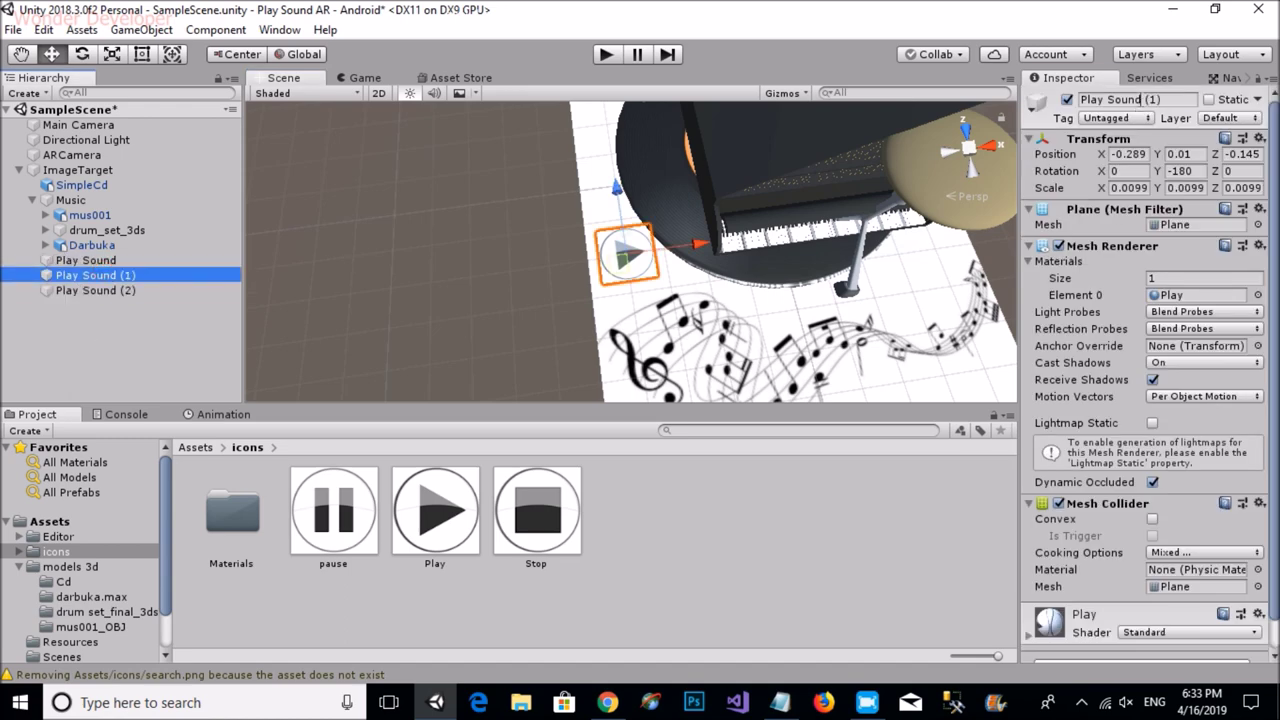
left_click(1135, 100)
type("Stop Sound")
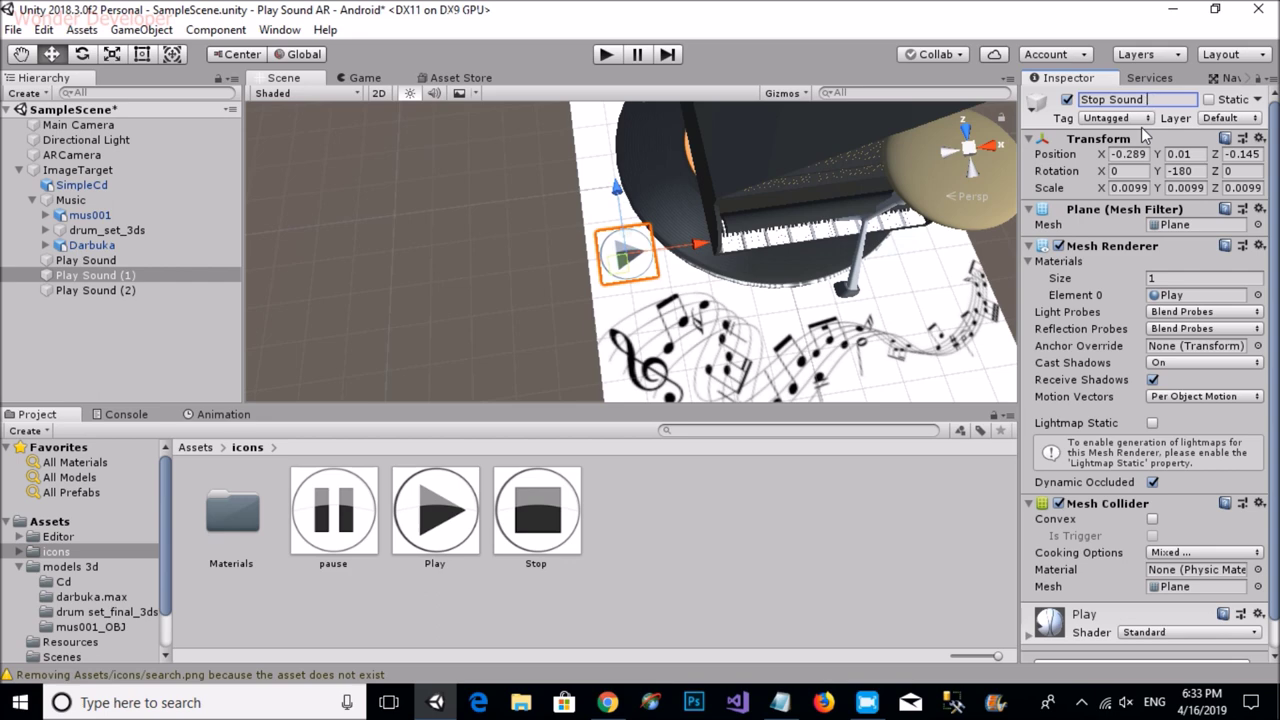
left_click(110, 290)
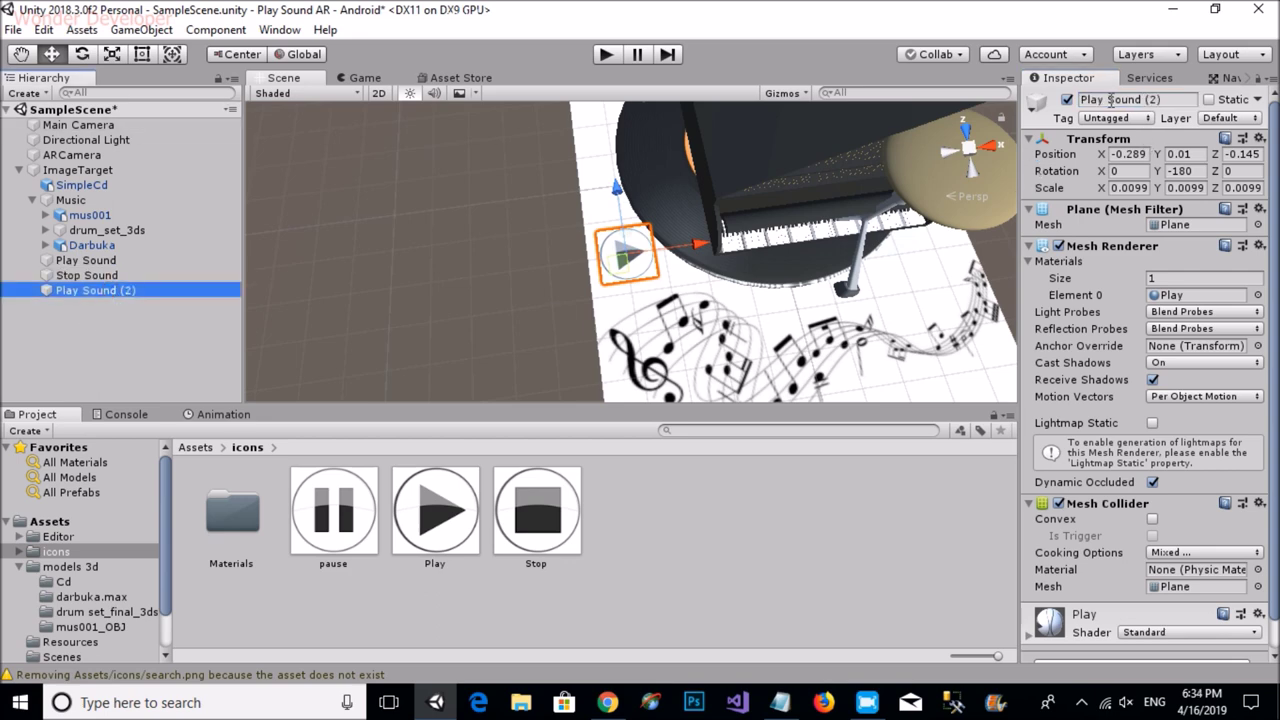
left_click_drag(1107, 99, 992, 94)
type("Puse")
key("End")
key("BackSpace")
key("BackSpace")
key("BackSpace")
key("Return")
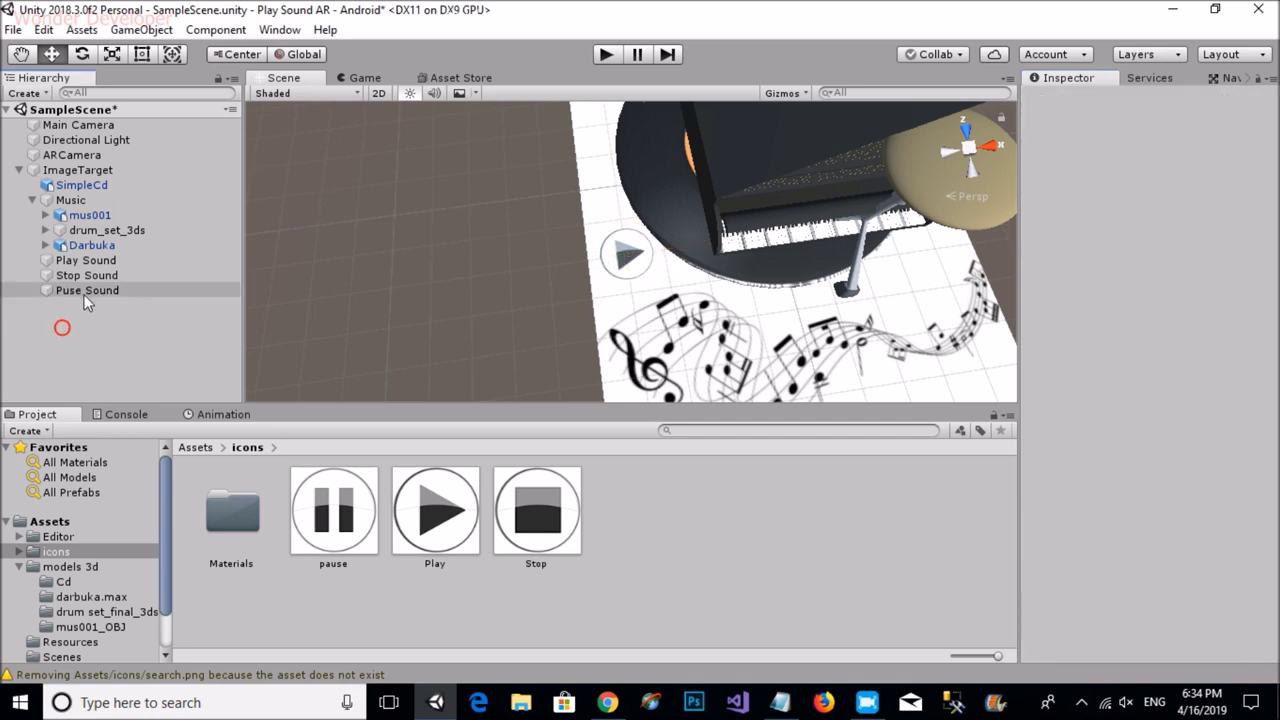
Step: Select the Play Sound plane again and go to adding a new tag
double_click(85, 260)
left_click(1115, 118)
left_click(1130, 290)
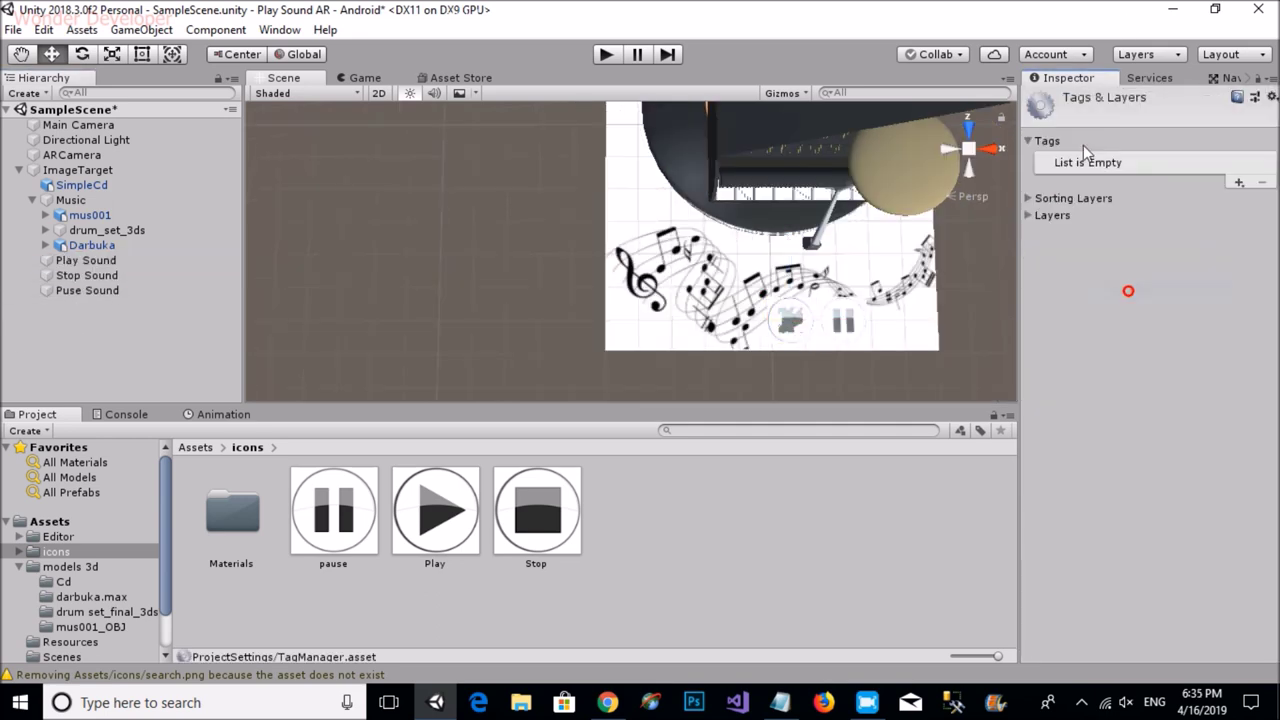
Step: Create the tags Play_sound, Stop_sound and pause_sound
left_click(1239, 184)
type("Play_soun")
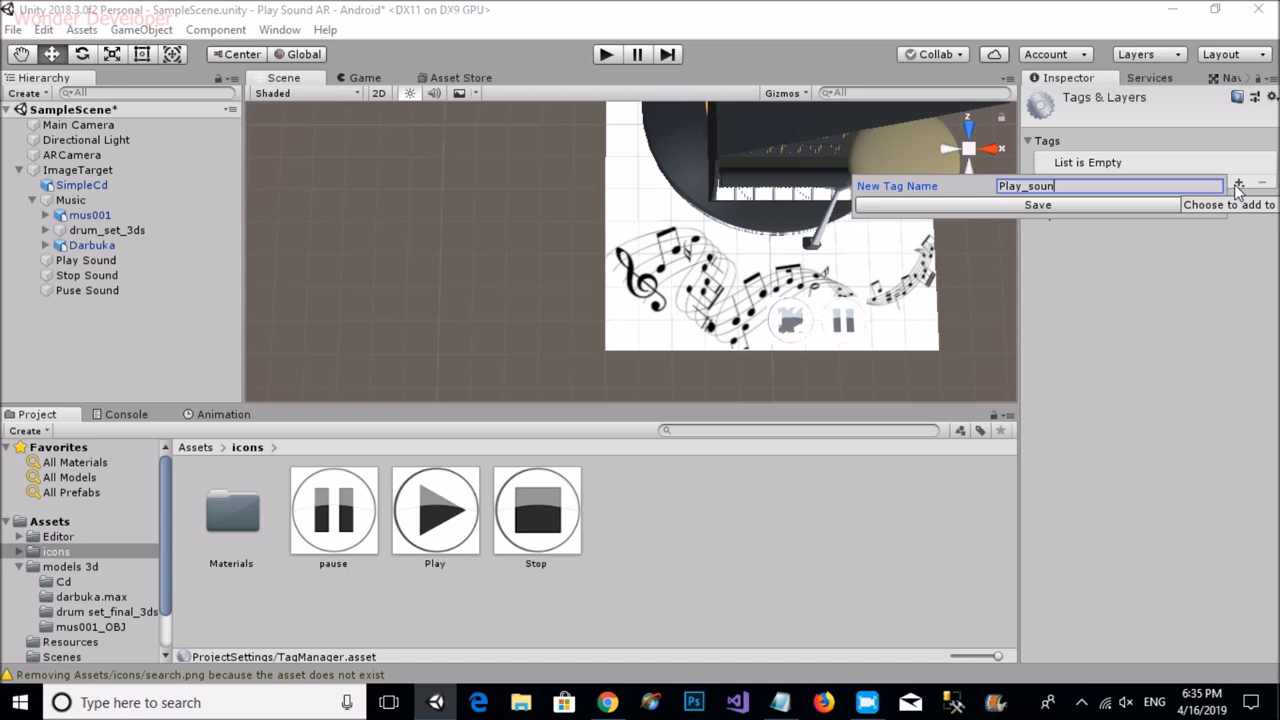
type("d")
left_click(1104, 205)
left_click(50, 275)
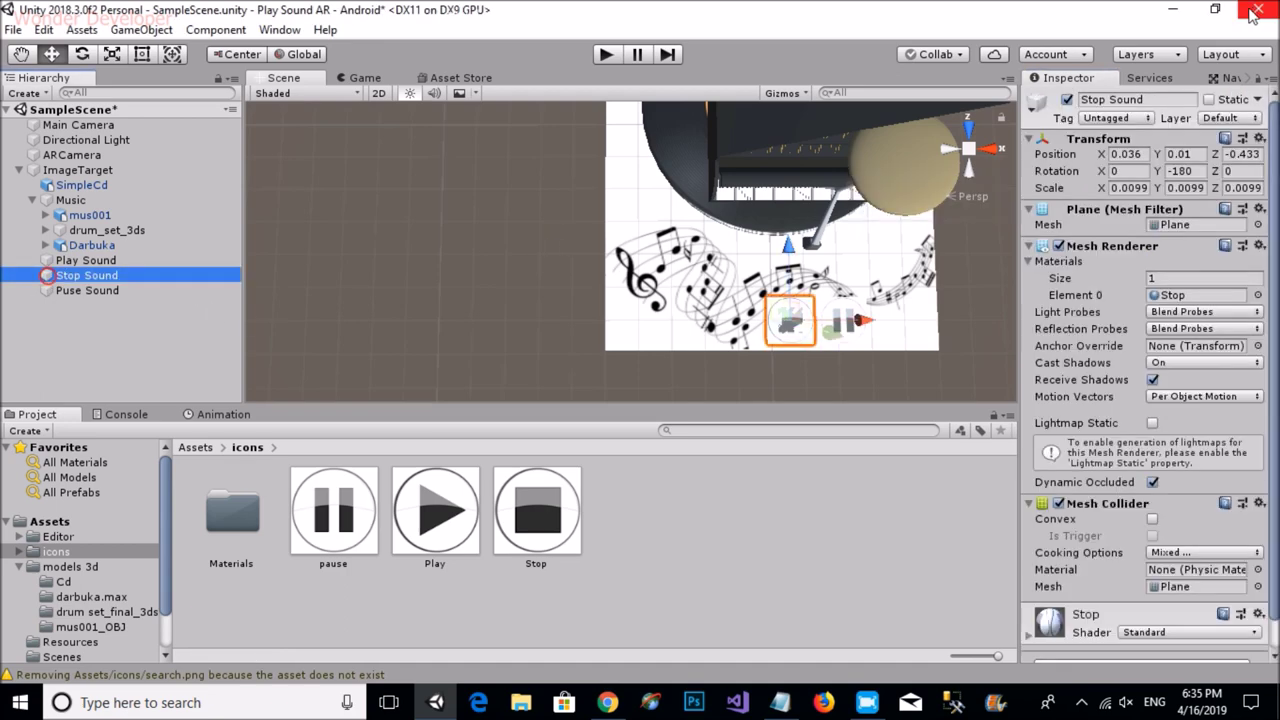
left_click(1147, 119)
left_click(1150, 308)
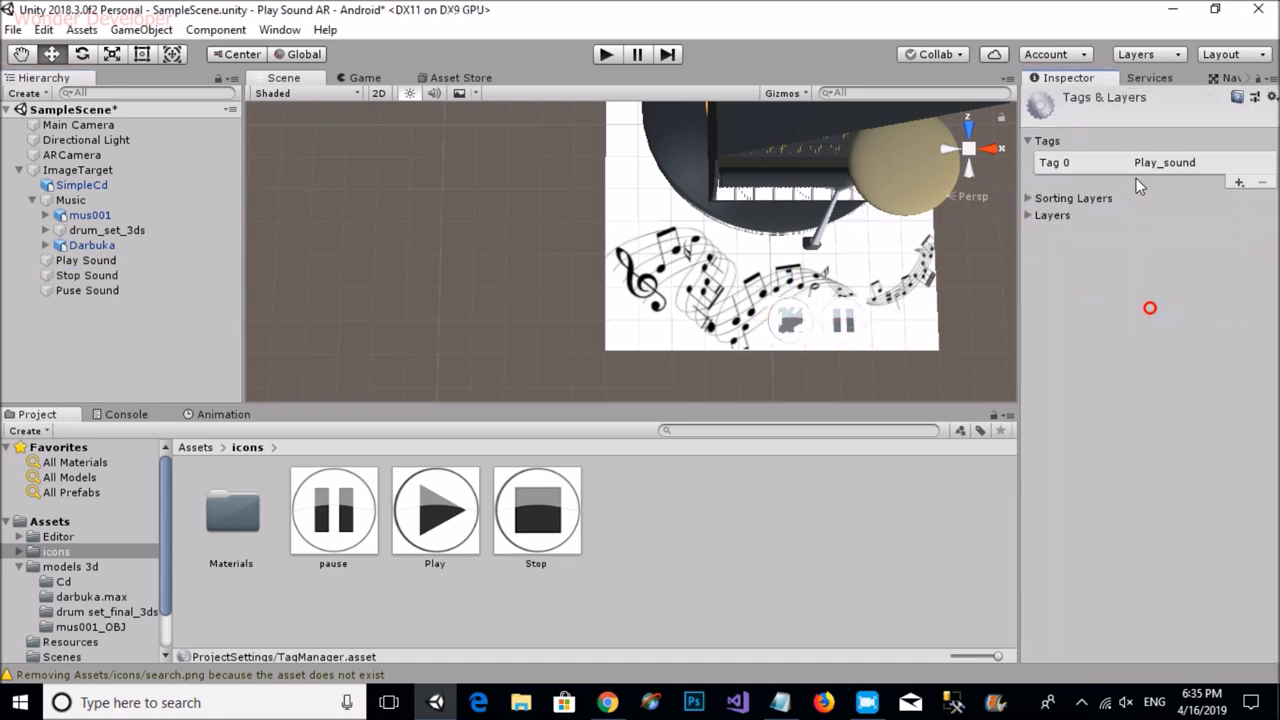
left_click(1237, 184)
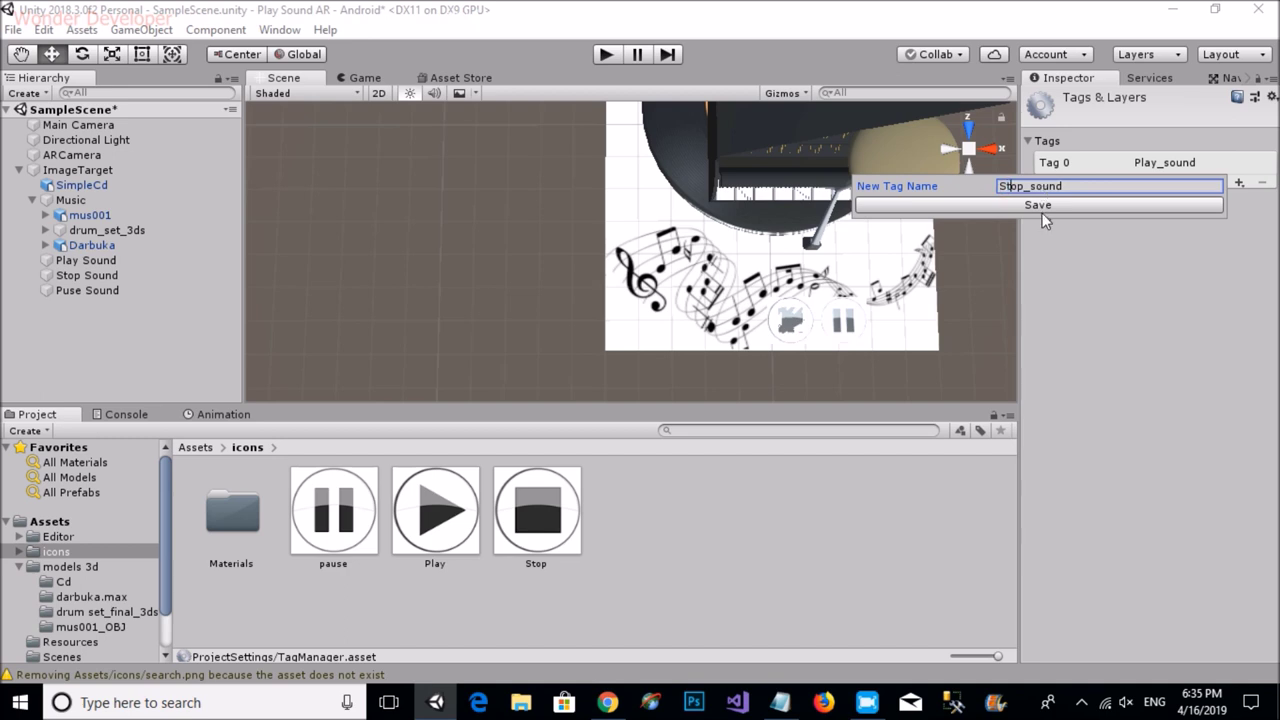
left_click(1087, 207)
left_click(1239, 199)
type("Srop_sound")
left_click(1012, 204)
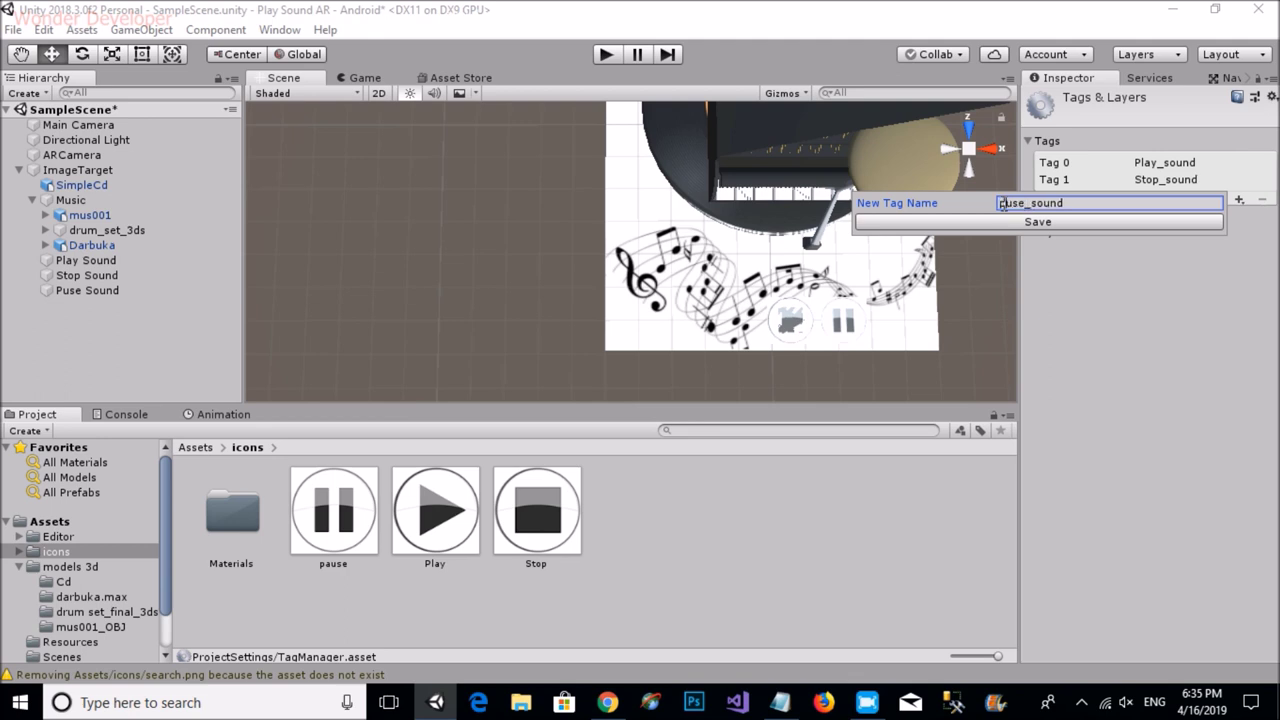
type("a")
left_click(1045, 225)
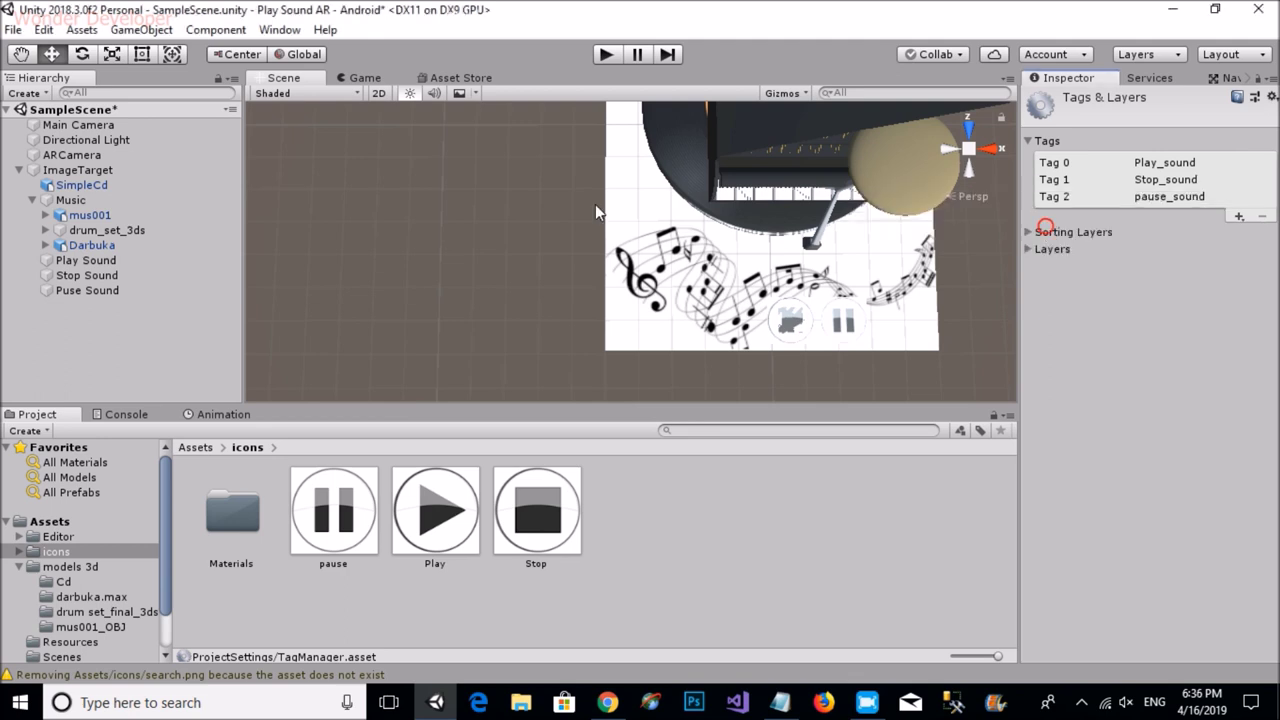
Step: Tag Puse Sound pause_sound, Stop Sound Stop_sound and Play Sound Play_sound
left_click(95, 290)
left_click(1084, 99)
left_click(1105, 118)
left_click(1100, 323)
left_click(91, 245)
left_click(87, 275)
left_click(1105, 118)
left_click(1140, 303)
left_click(86, 260)
left_click(1105, 118)
left_click(1140, 283)
left_click(87, 290, "shift")
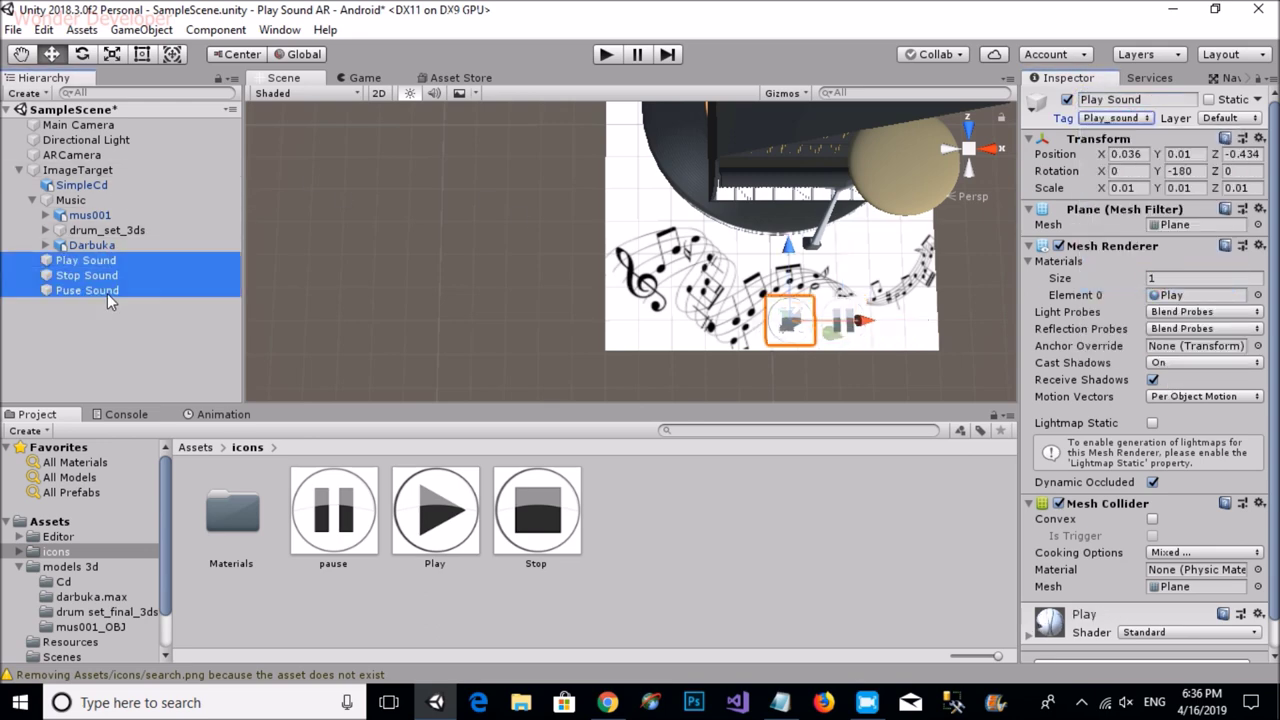
Step: Add a Box Collider to the Play Sound, Stop Sound and Puse Sound planes
left_click(1204, 622)
type("box")
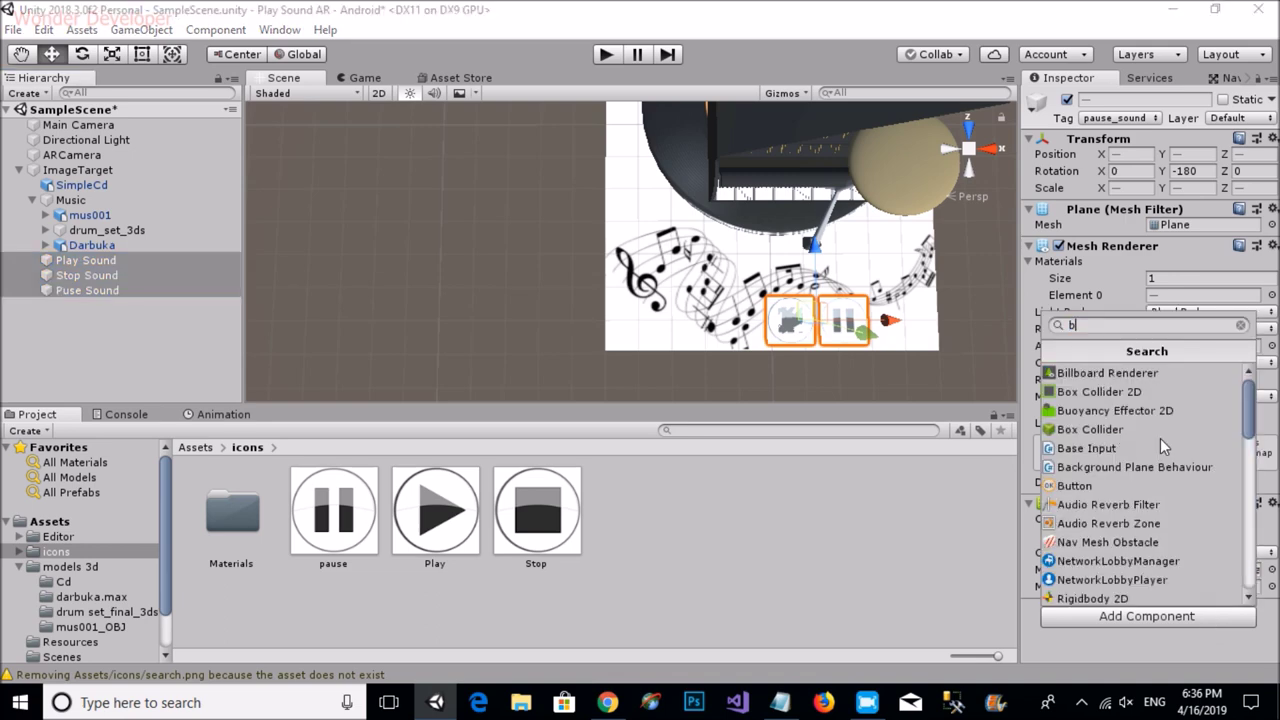
left_click(1128, 391)
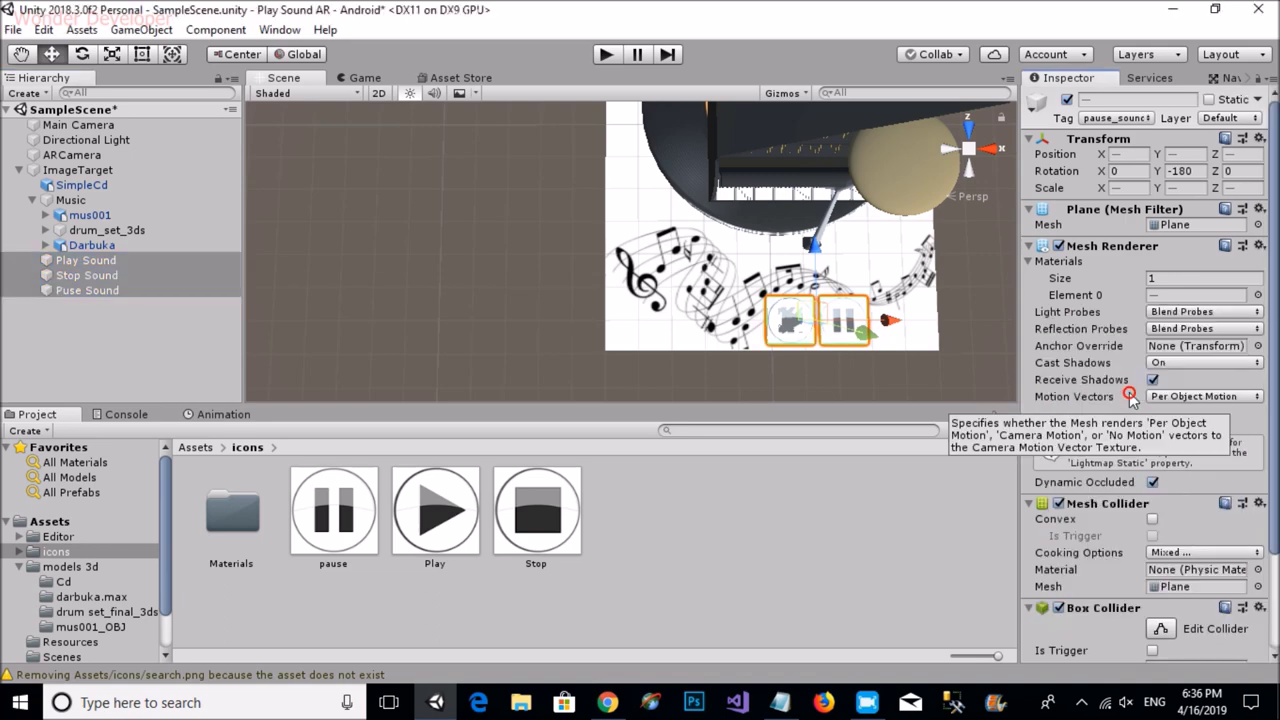
left_click(1028, 503)
left_click(1028, 536)
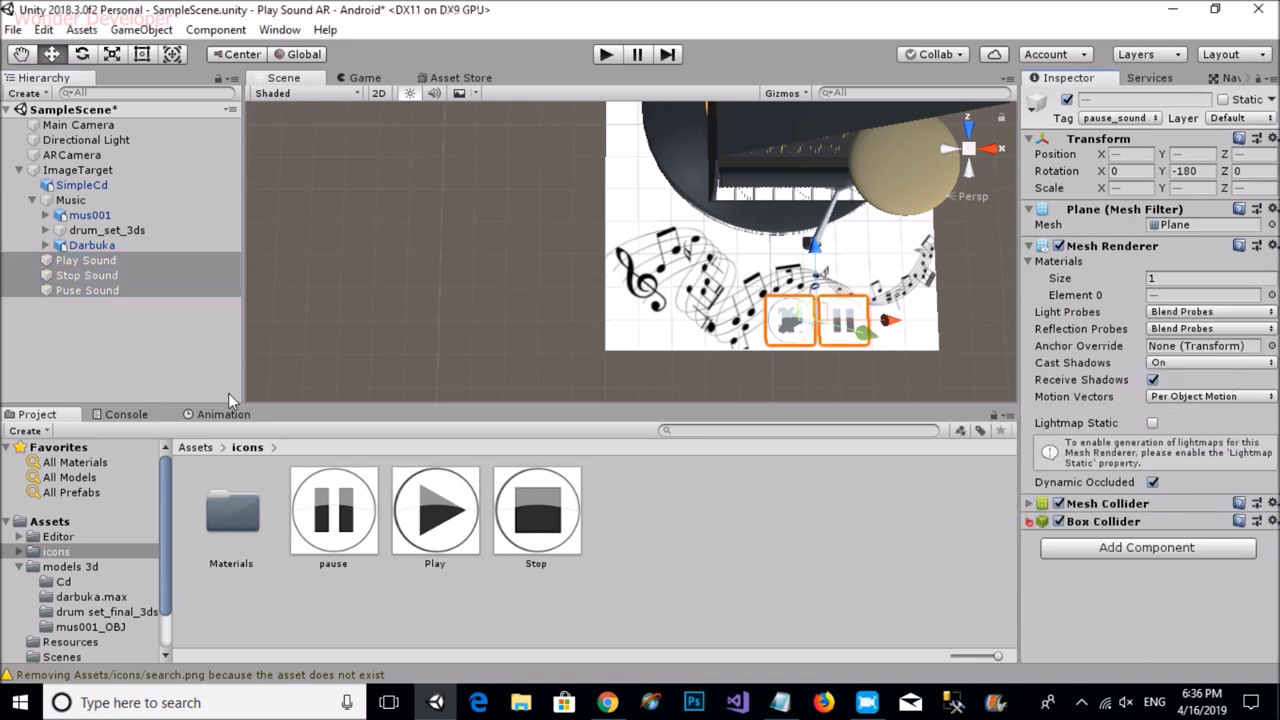
Step: Select the ImageTarget and look over its Mesh Renderer component options without changing them
left_click(104, 335)
left_click(72, 170)
scroll(1150, 300, "down", 5)
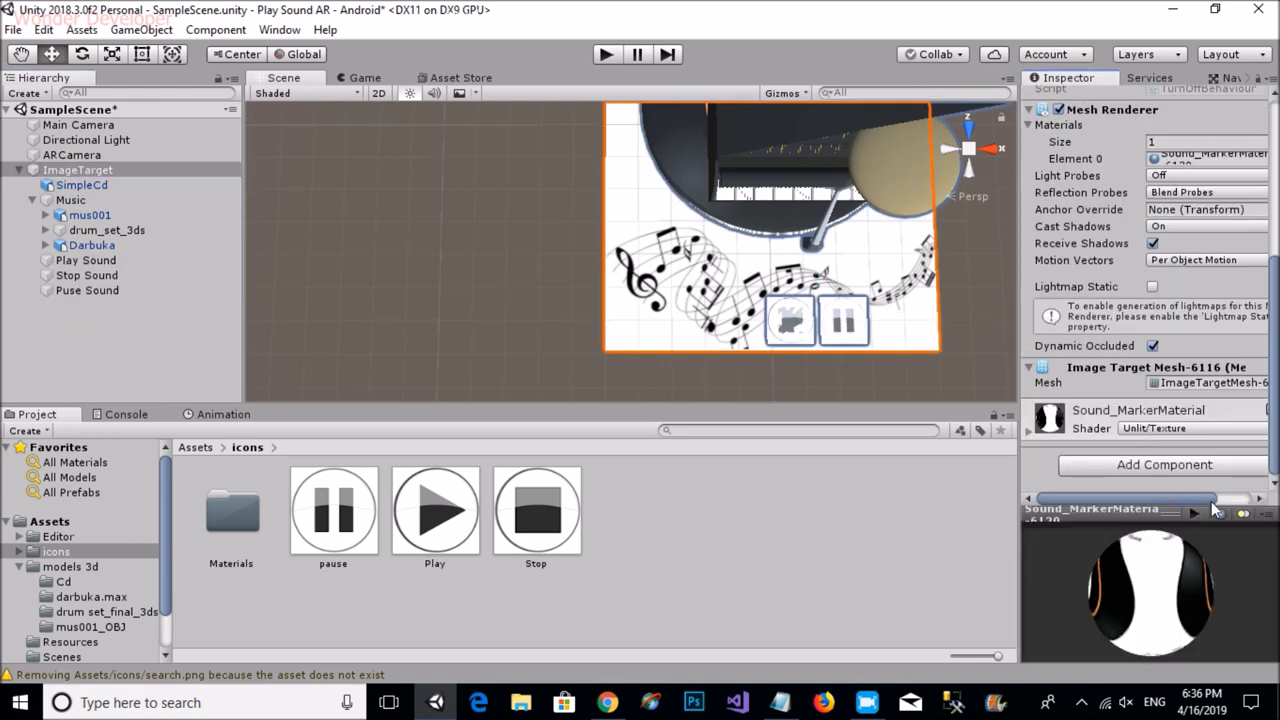
left_click_drag(1274, 300, 1272, 368)
scroll(1150, 300, "up", 5)
left_click(1258, 315)
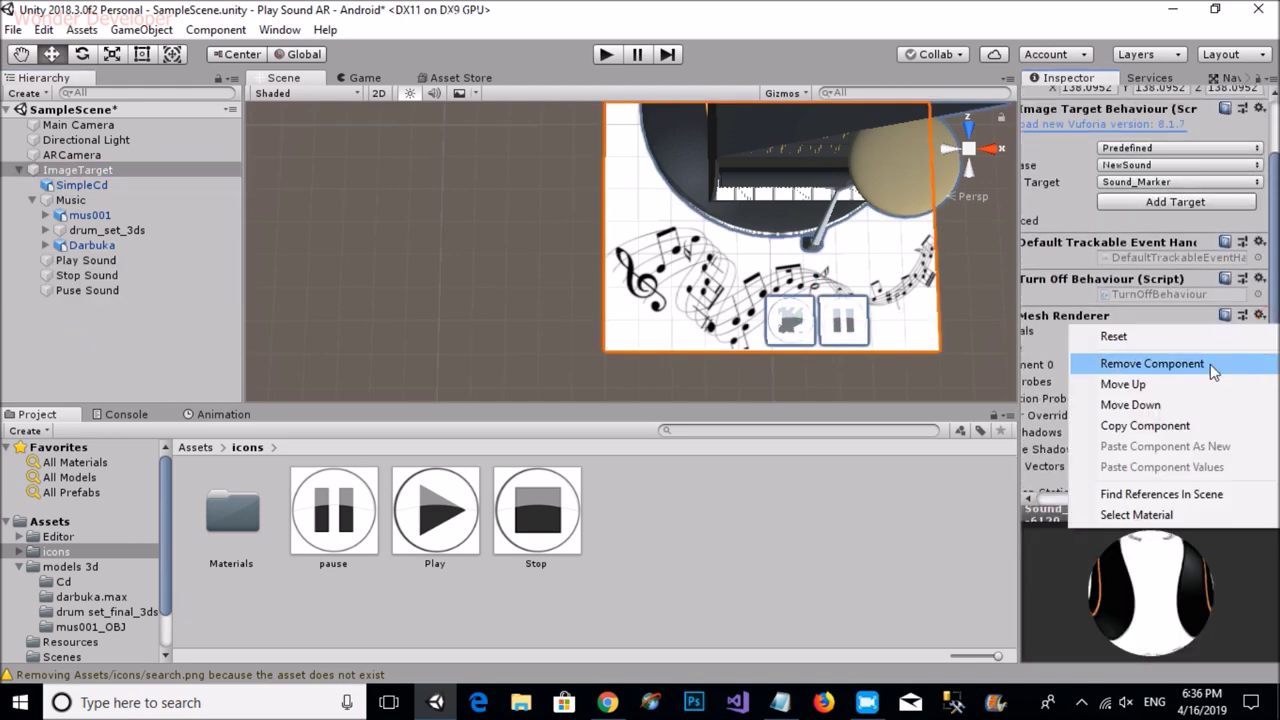
key("Escape")
Step: Review the ImageTarget's event handler component options, leaving them unchanged
scroll(1211, 363, "down", 3)
left_click_drag(1183, 497, 1148, 492)
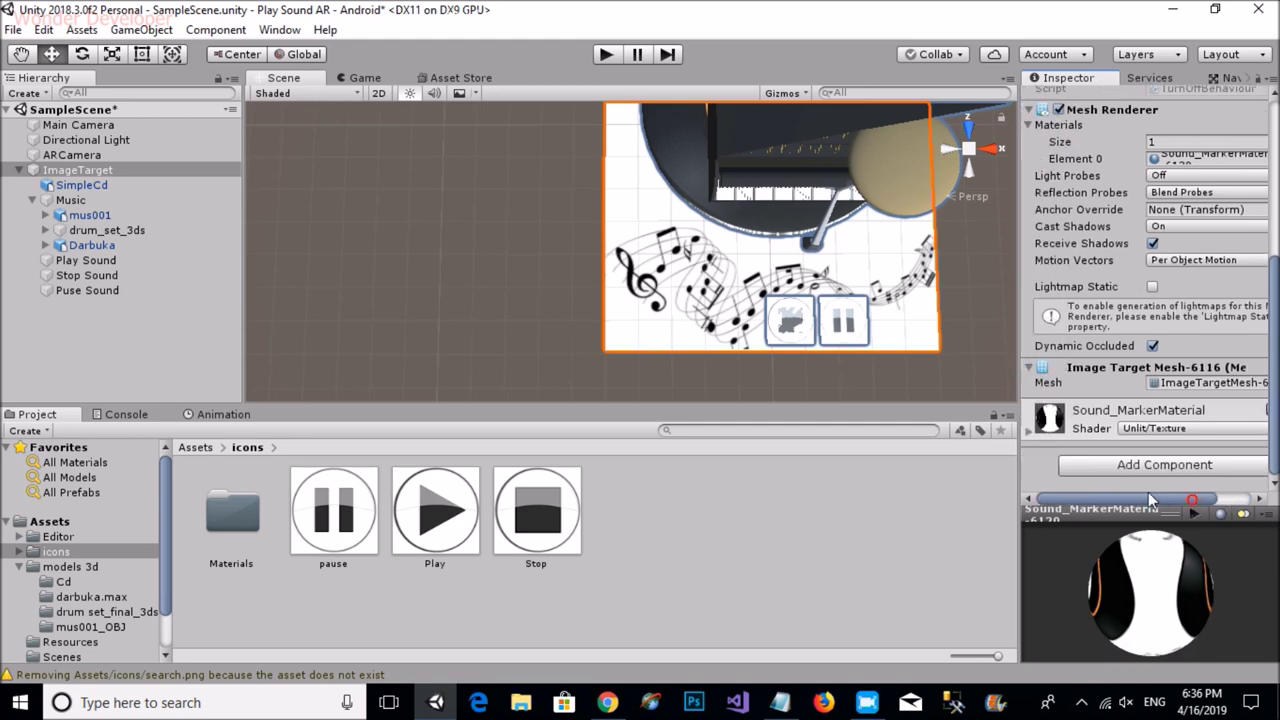
scroll(1176, 253, "up", 2)
scroll(1146, 393, "up", 3)
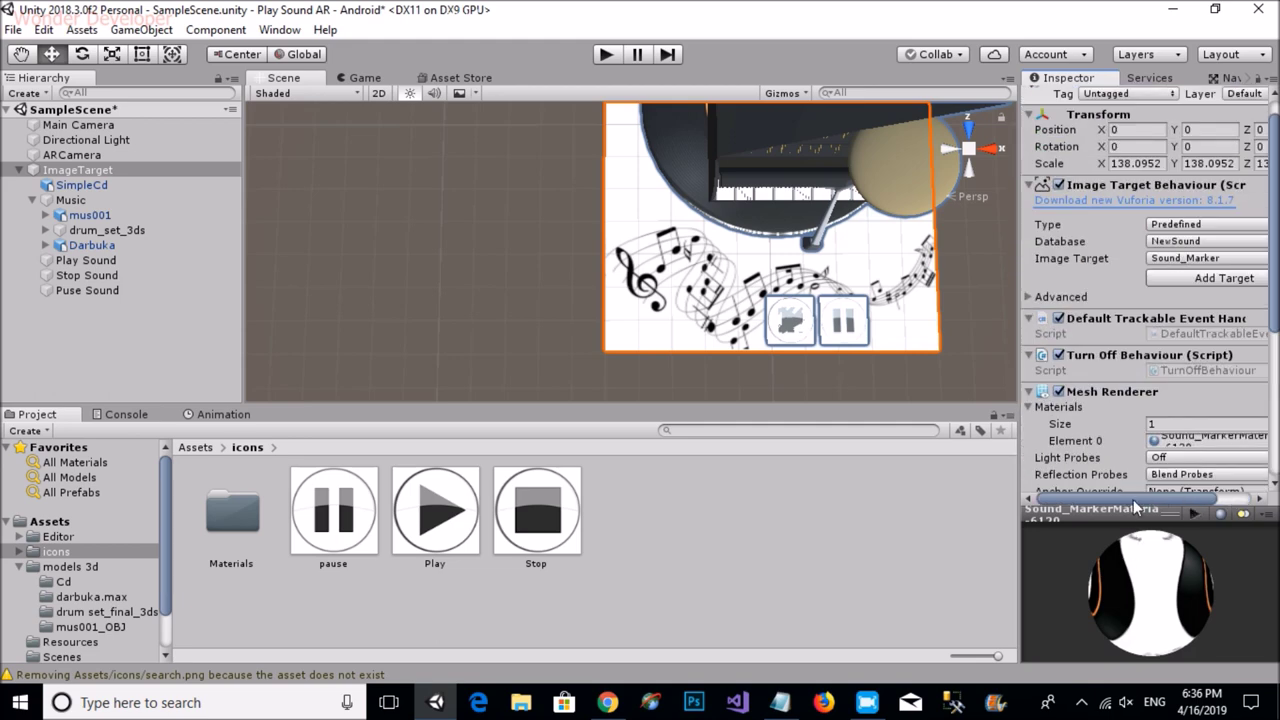
left_click_drag(1136, 505, 1180, 505)
left_click(1259, 318)
left_click(1165, 515)
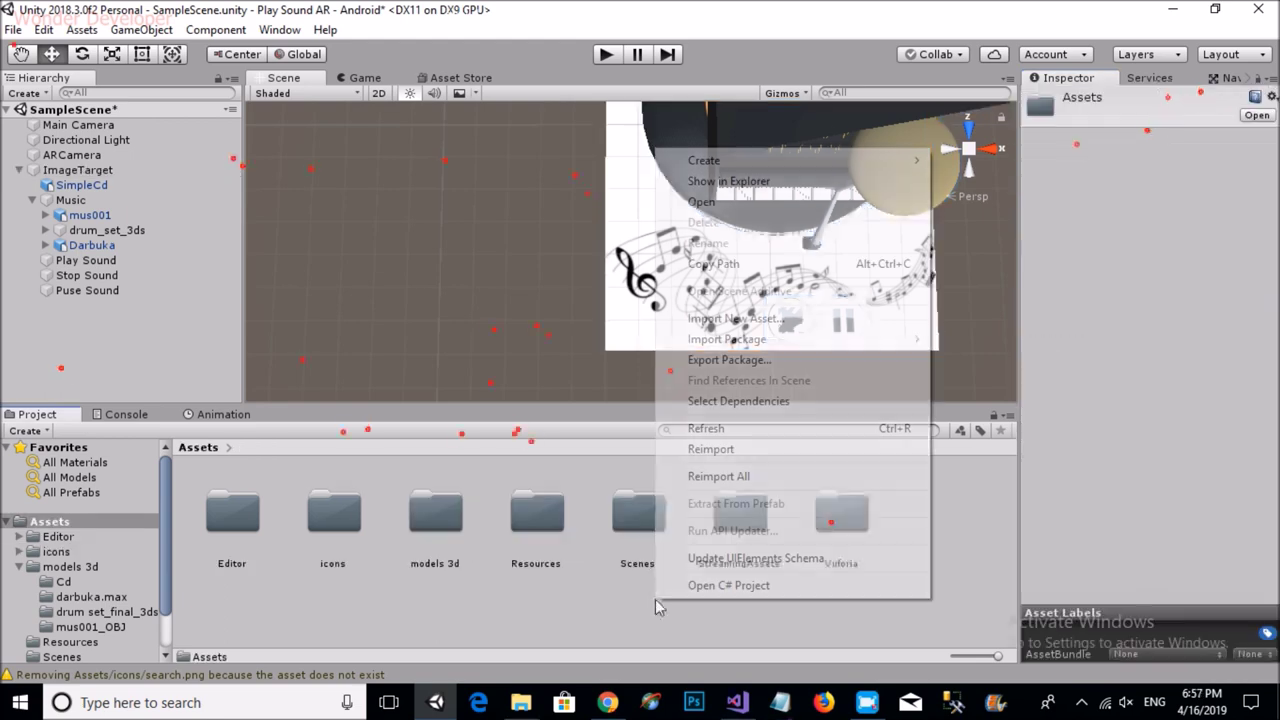
Step: Create a new C# script in Assets and begin naming it 'Contol audio'
mouse_move(790, 165)
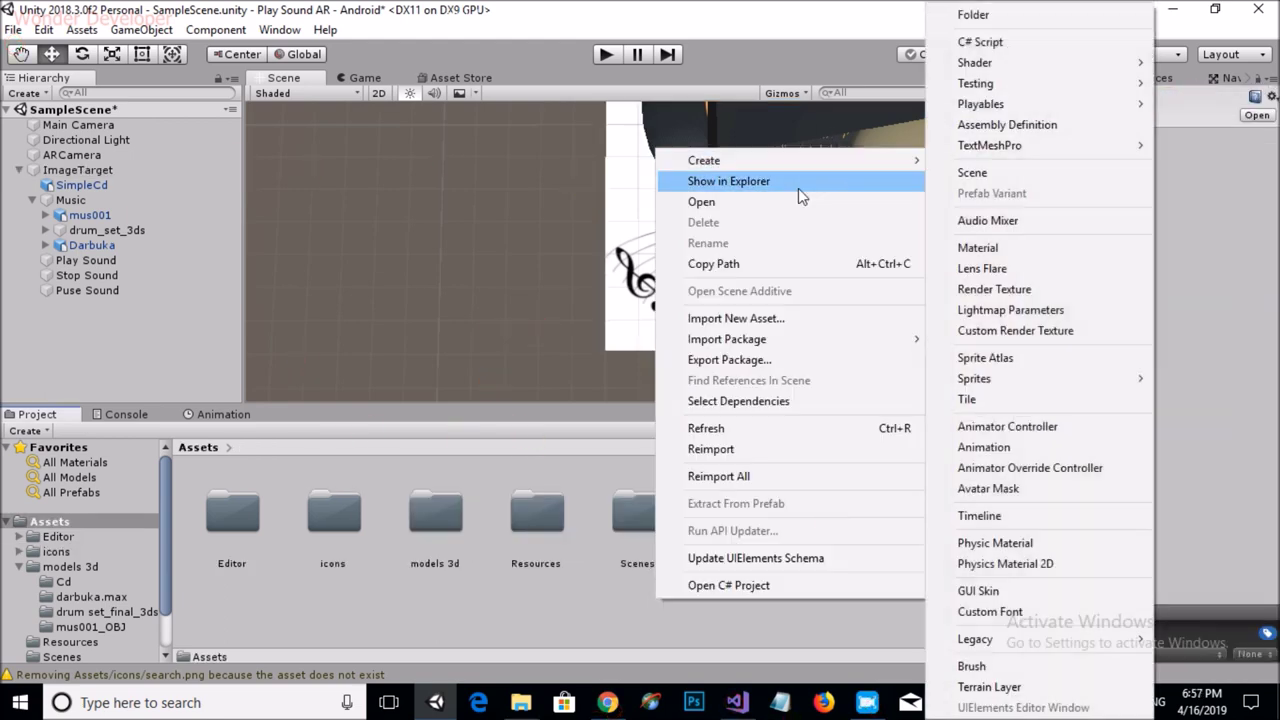
left_click(985, 41)
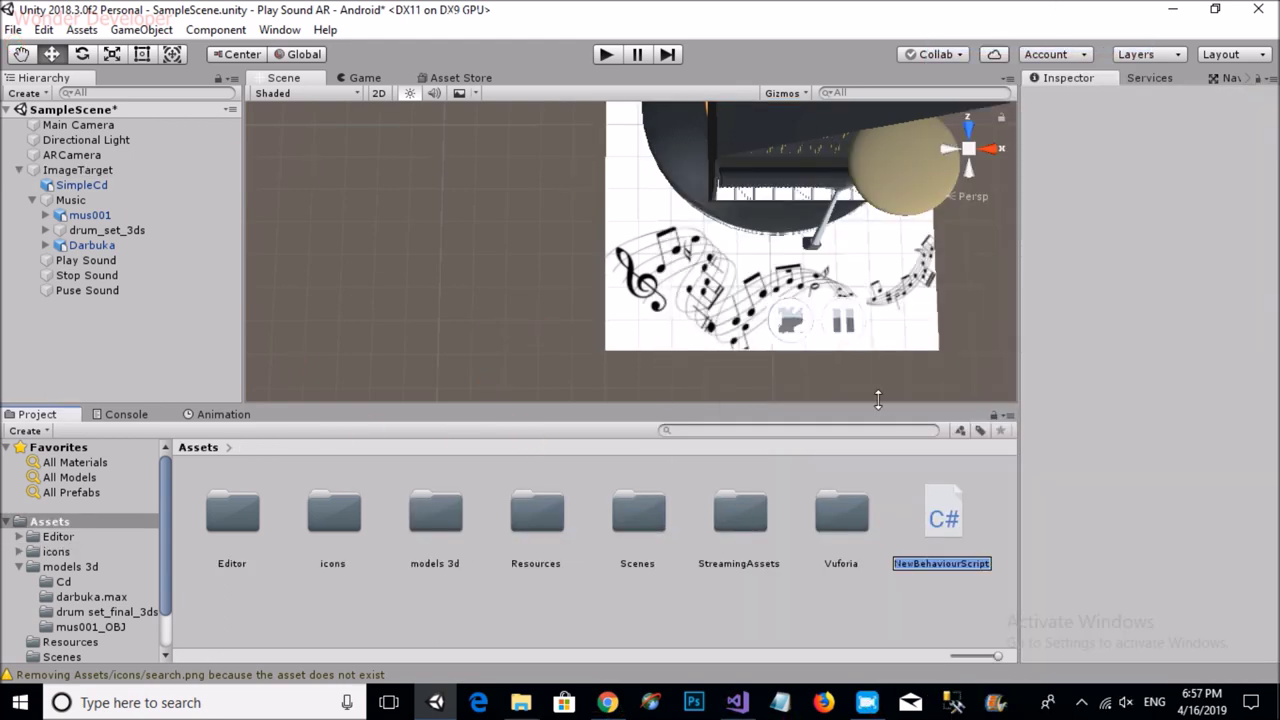
type("Contol")
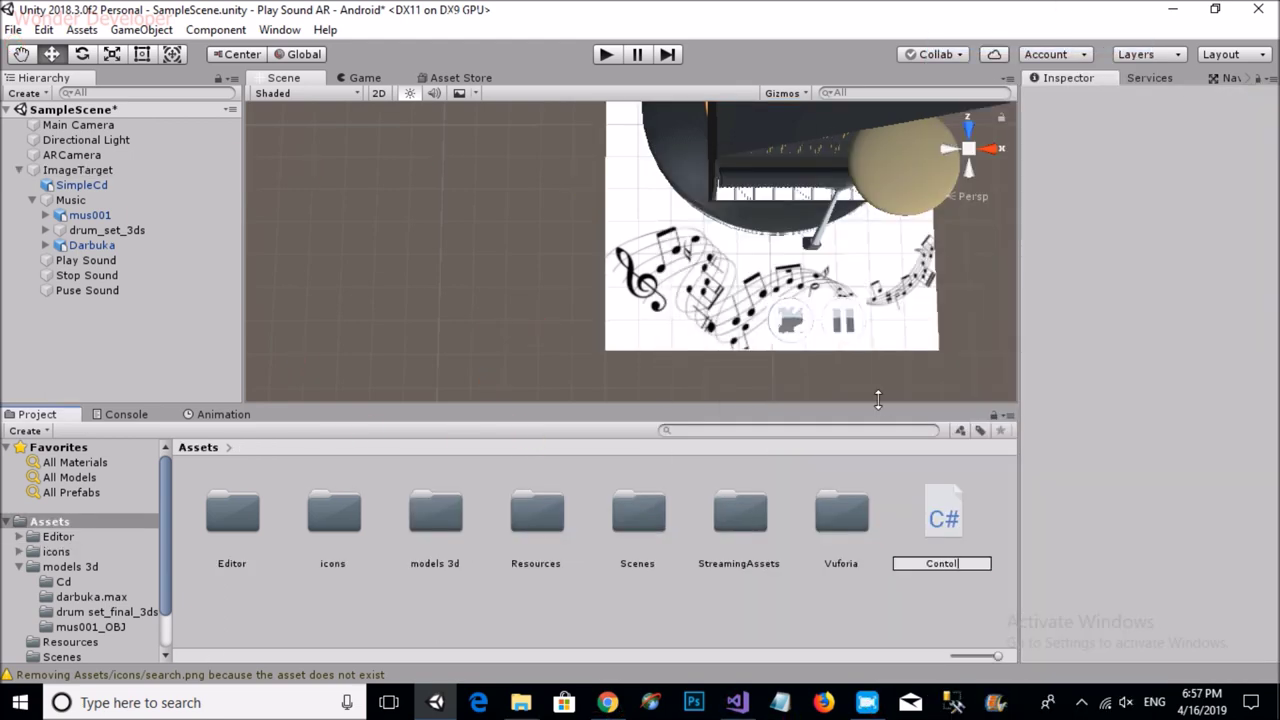
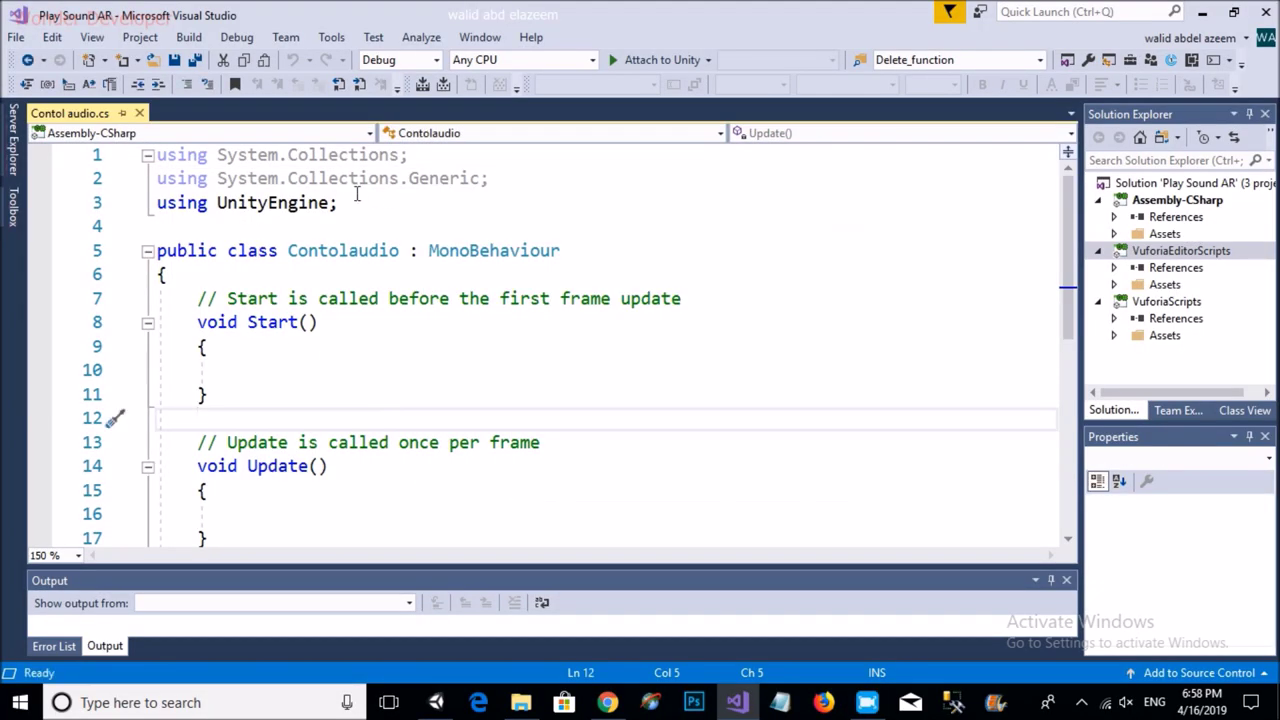
Step: Add the 'using Vuforia;' import, copied from the GitHub ITrackableEventHandler reference, and save the script
left_click(607, 702)
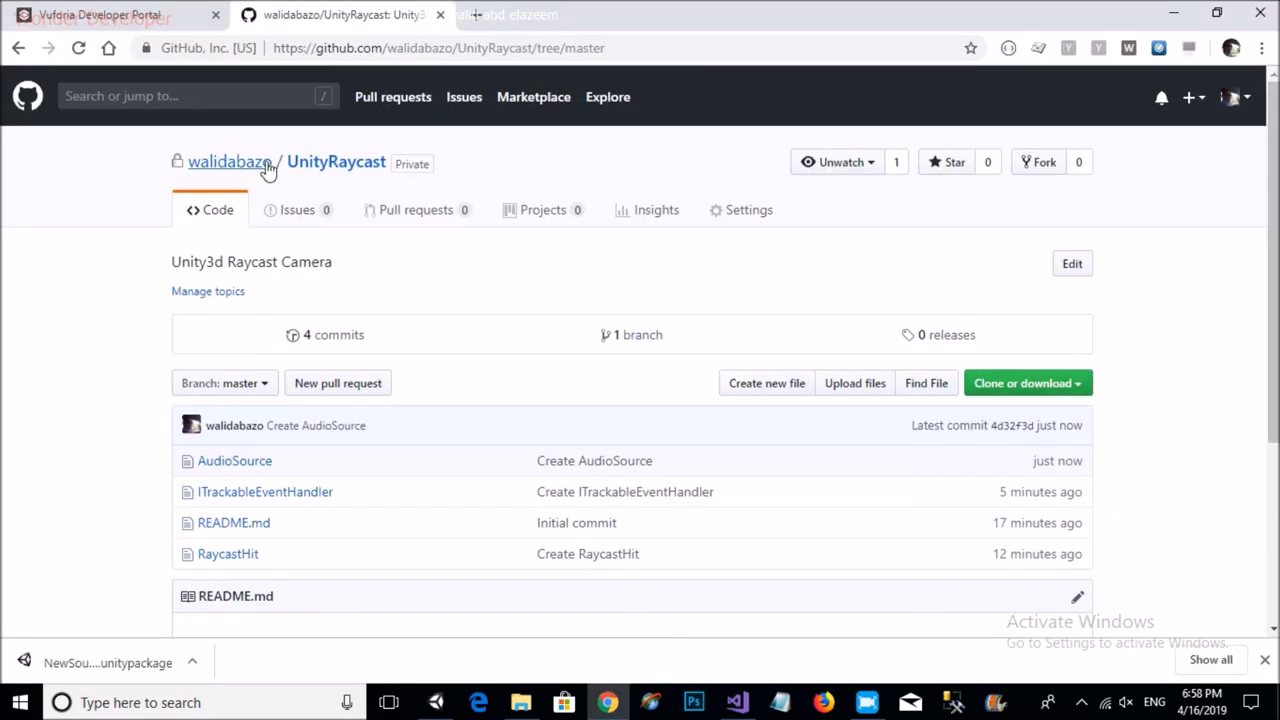
left_click(240, 556)
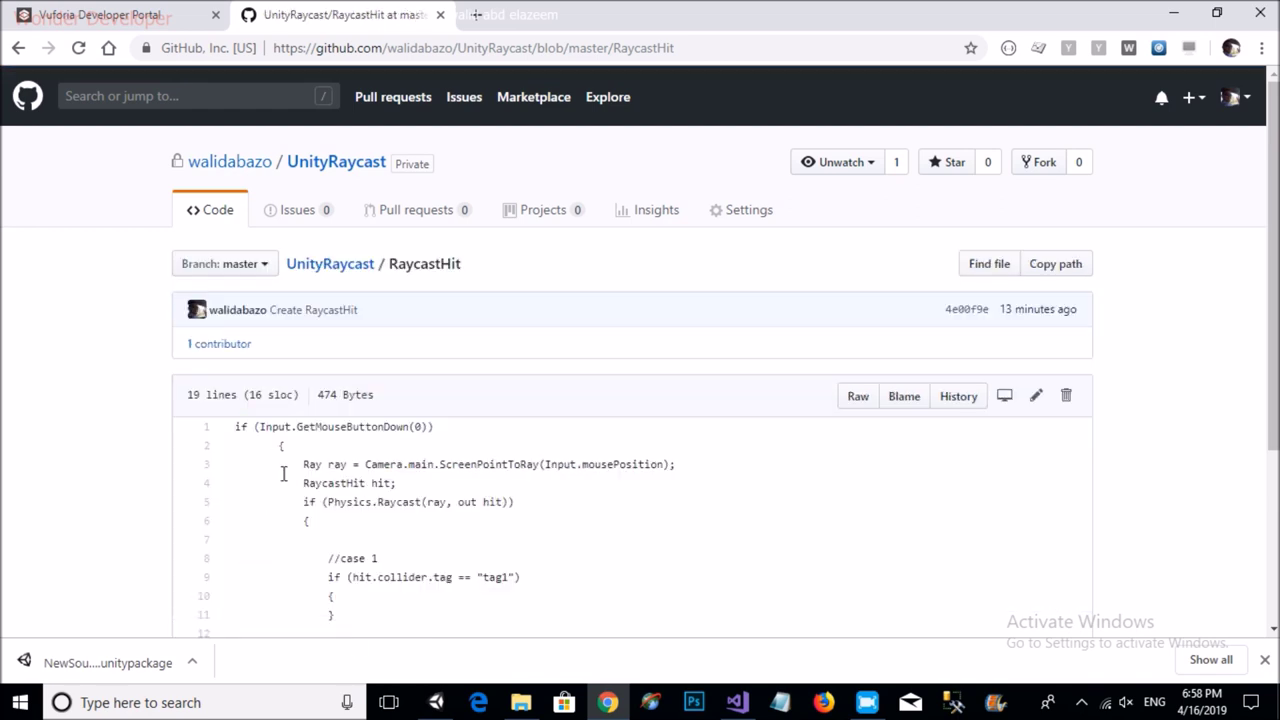
left_click(340, 267)
left_click(247, 497)
triple_click(320, 447)
double_click(420, 263)
left_click_drag(345, 445, 204, 450)
key("ctrl+c")
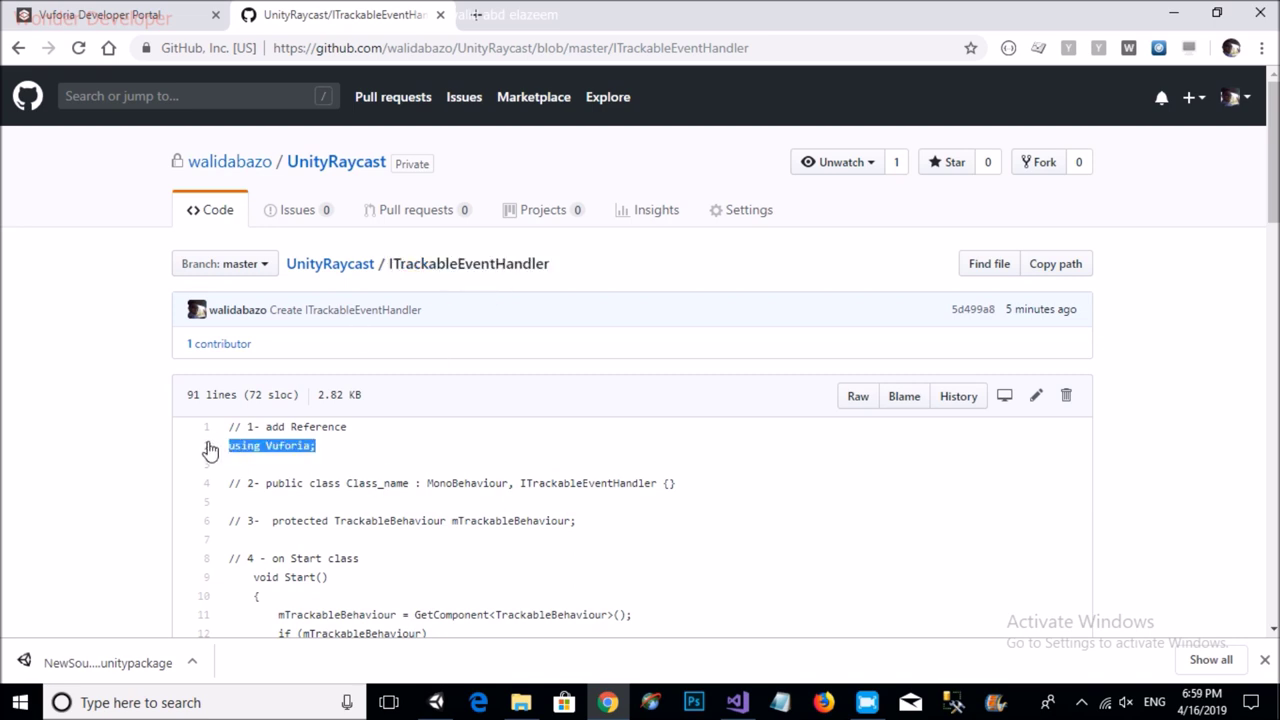
left_click(737, 702)
left_click(380, 224)
key("ctrl+v")
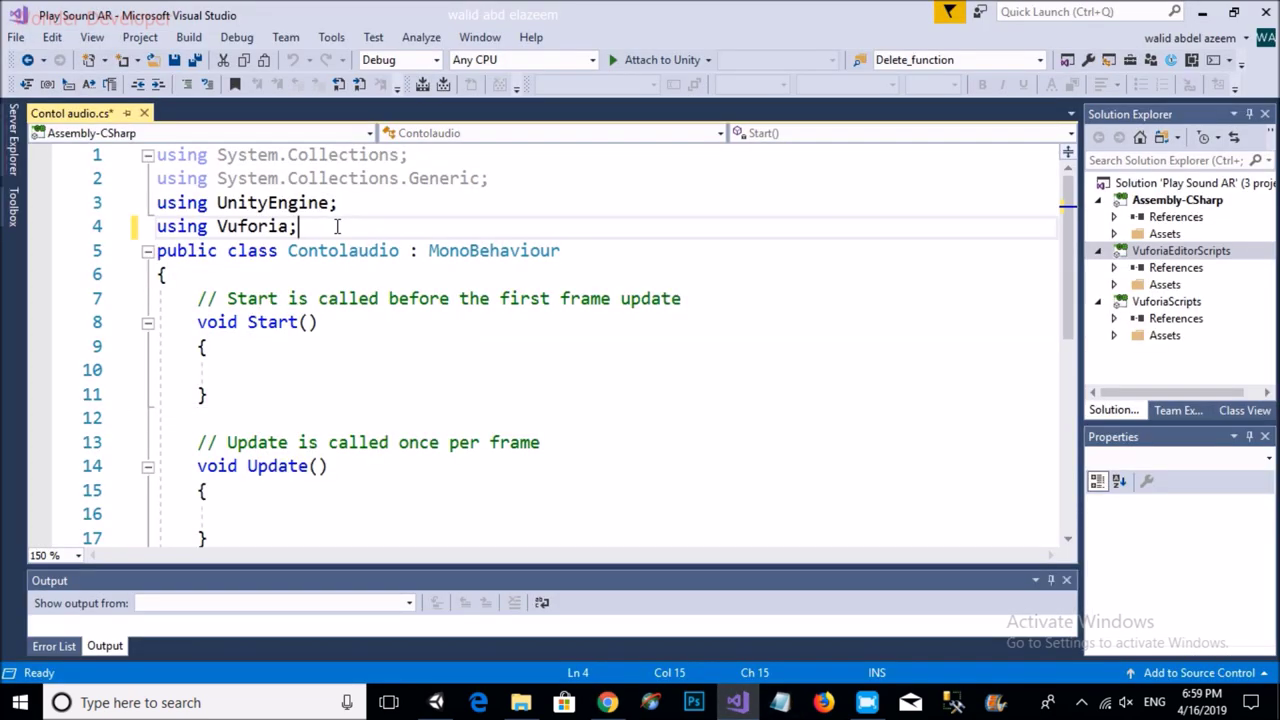
key("Return")
key("ctrl+s")
Step: Append ', ITrackableEventHandler' after MonoBehaviour in the Contolaudio class declaration
left_click(607, 702)
scroll(585, 378, "down", 1)
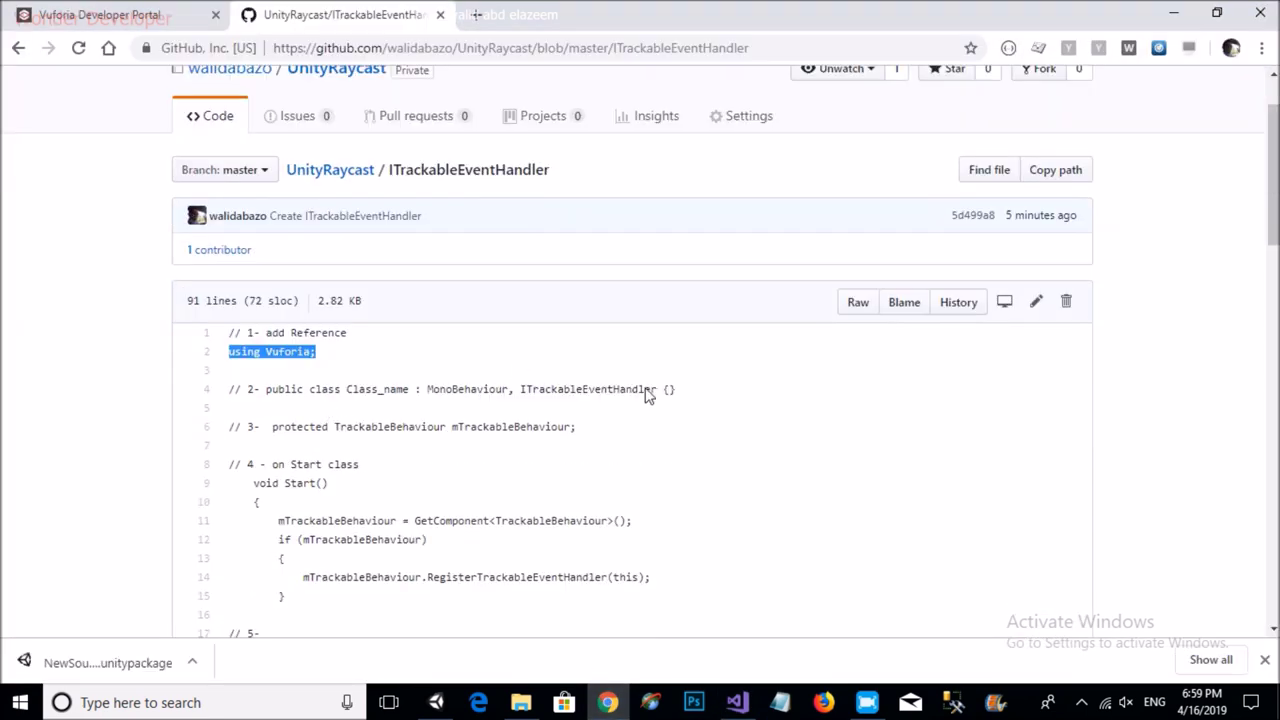
triple_click(404, 389)
double_click(575, 389)
key("ctrl+c")
left_click(515, 389)
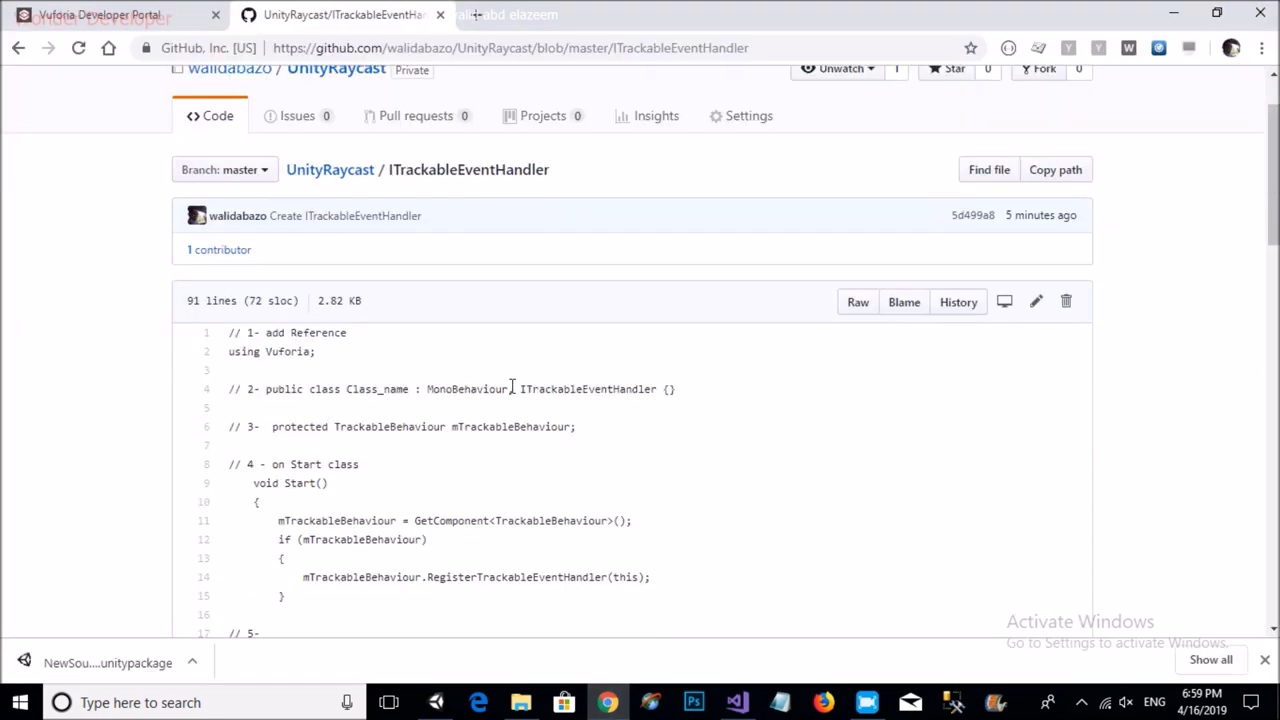
key("alt+Tab")
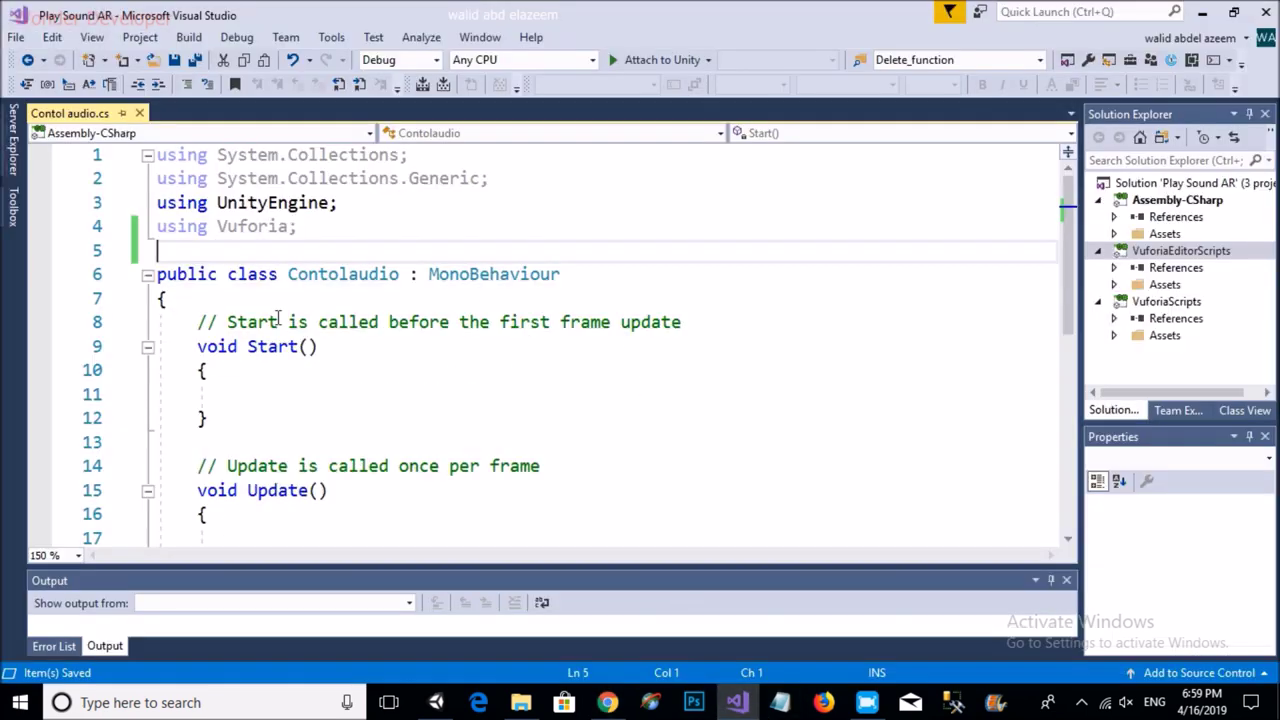
left_click(632, 284)
type(",")
key("ctrl+v")
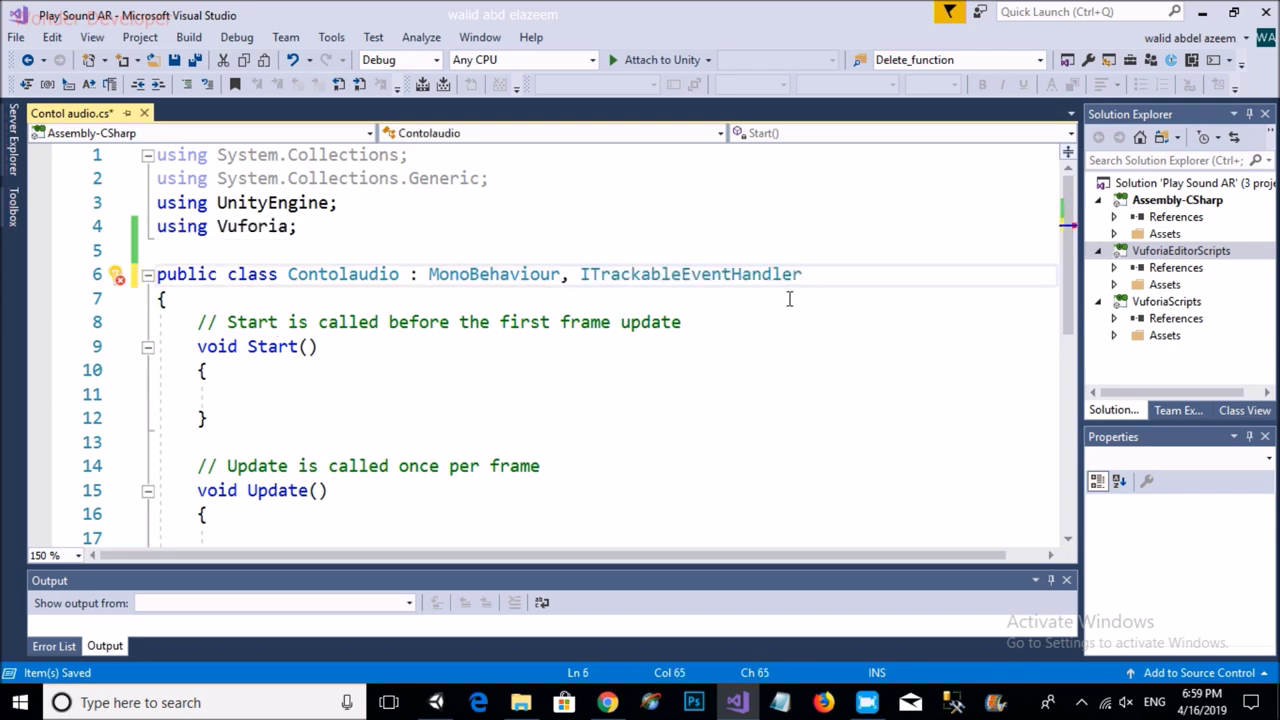
Step: Generate the OnTrackableStateChanged stub with Implement interface, then copy the mTrackableBehaviour field from GitHub
left_click(126, 279)
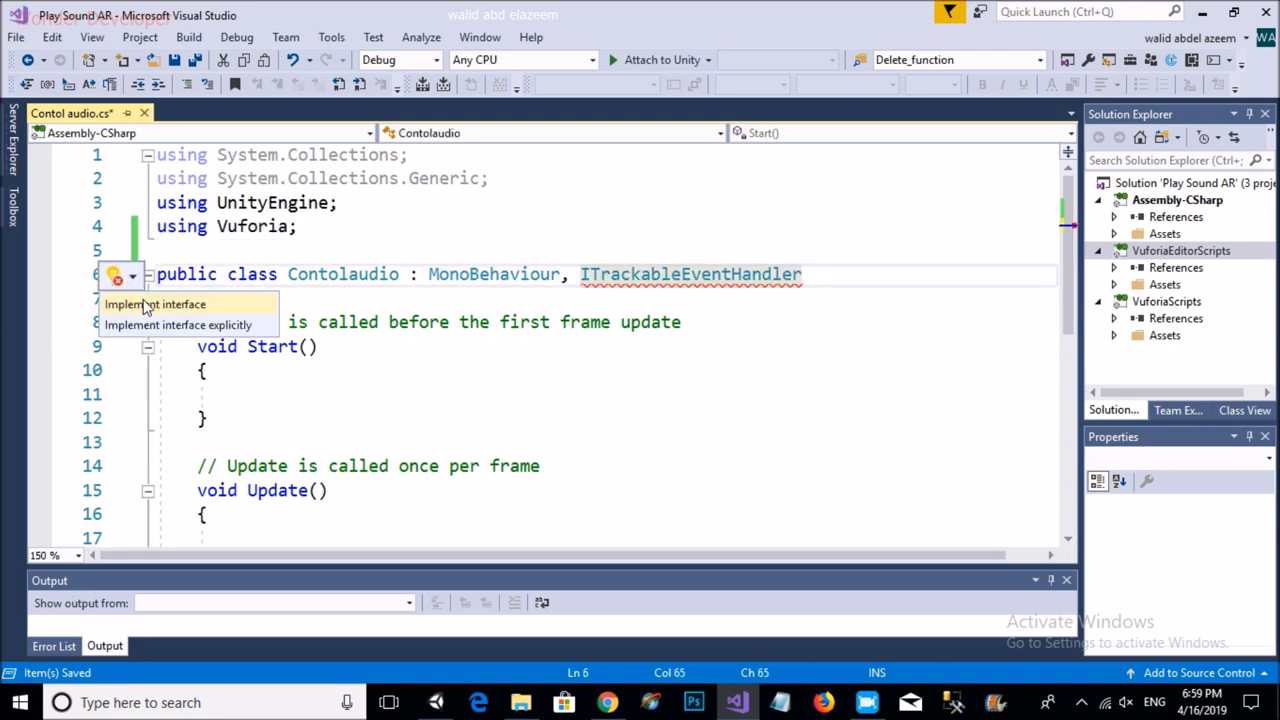
left_click(145, 308)
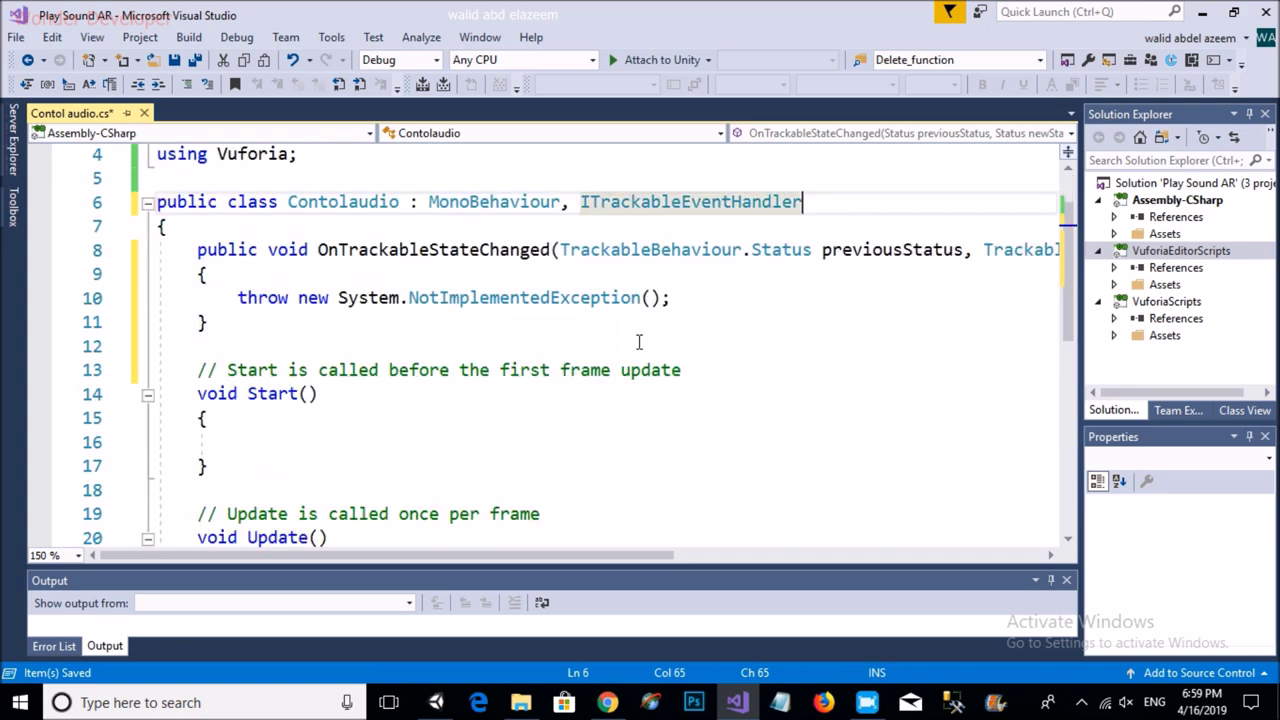
left_click(430, 249)
scroll(546, 343, "down", 4)
scroll(546, 343, "up", 5)
left_click(491, 388)
double_click(430, 322)
left_click(607, 702)
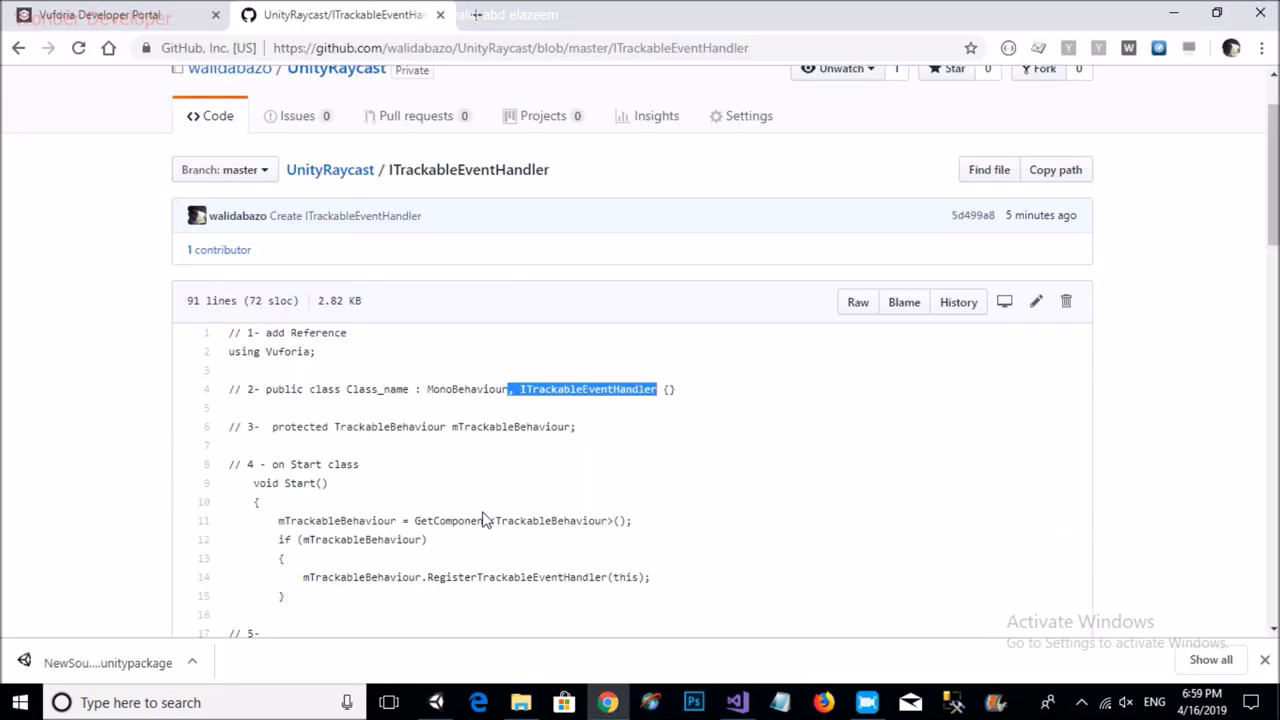
left_click_drag(273, 333, 578, 334)
key("ctrl+c")
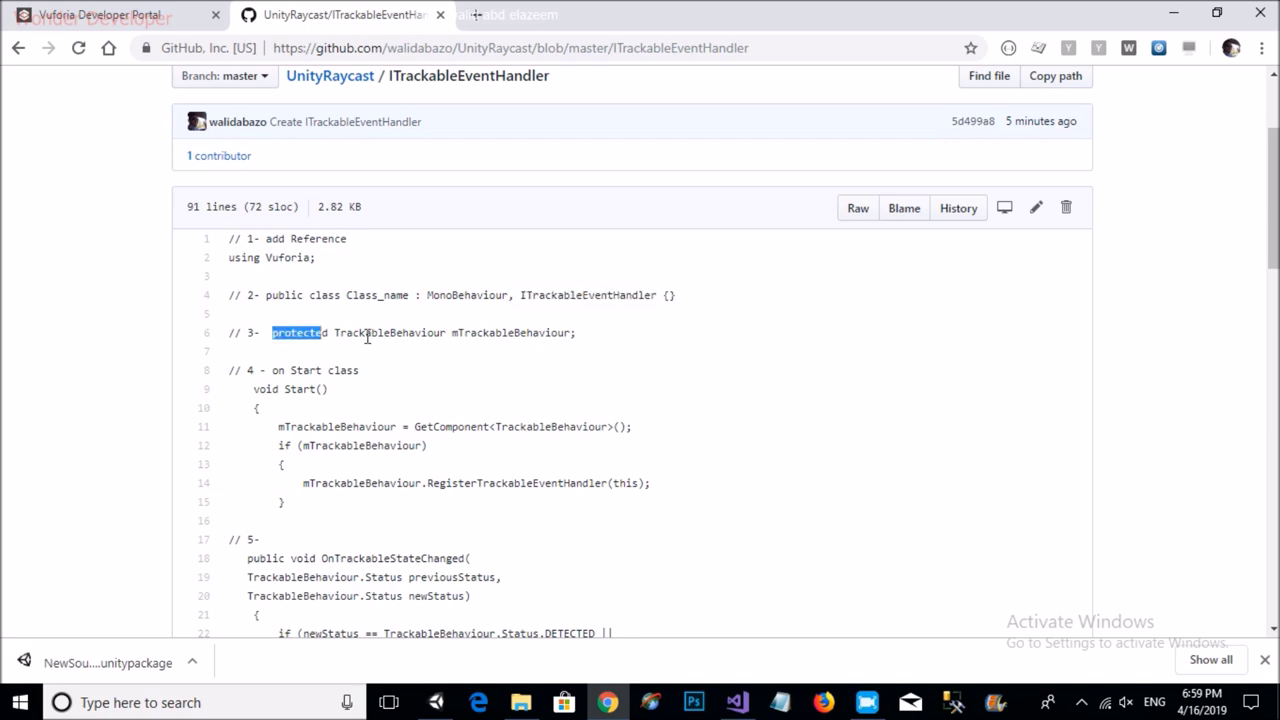
Step: Paste the mTrackableBehaviour field declaration at the top of the class body
left_click(736, 702)
left_click(350, 294)
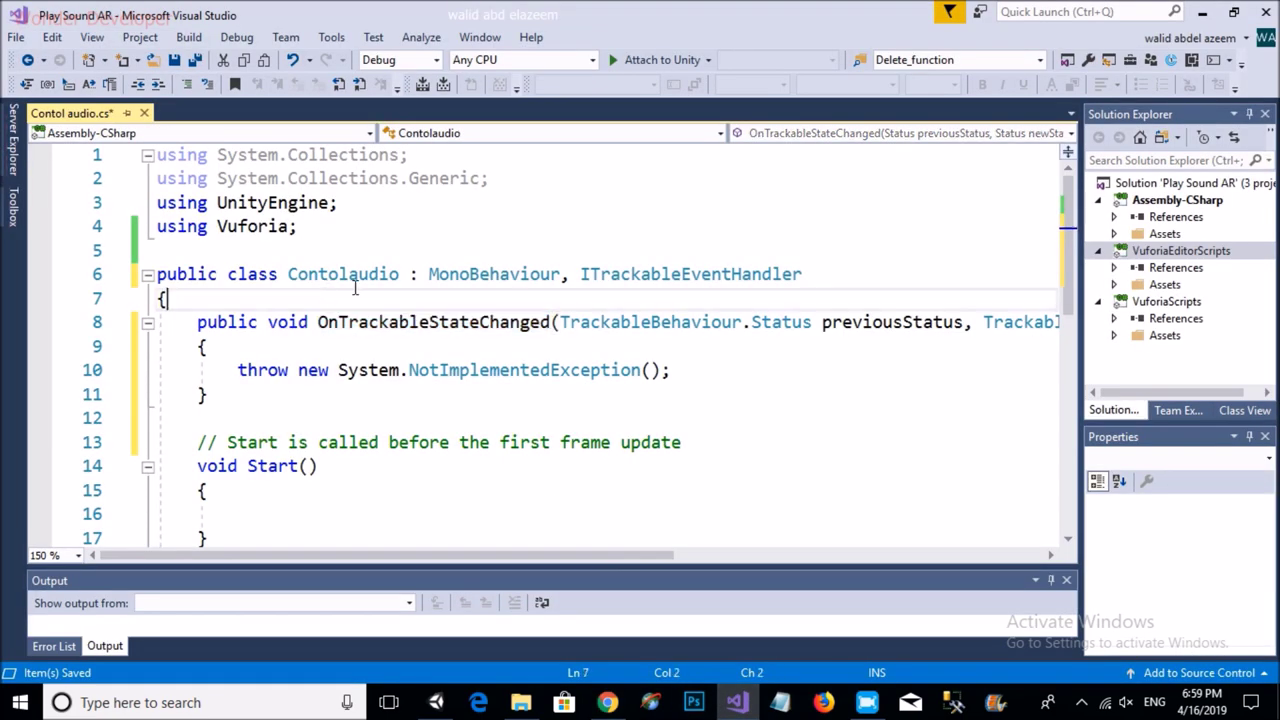
key("Return")
key("ctrl+v")
key("Return")
Step: Copy the reference Start body and paste the tracker registration into the script's Start method
left_click(607, 702)
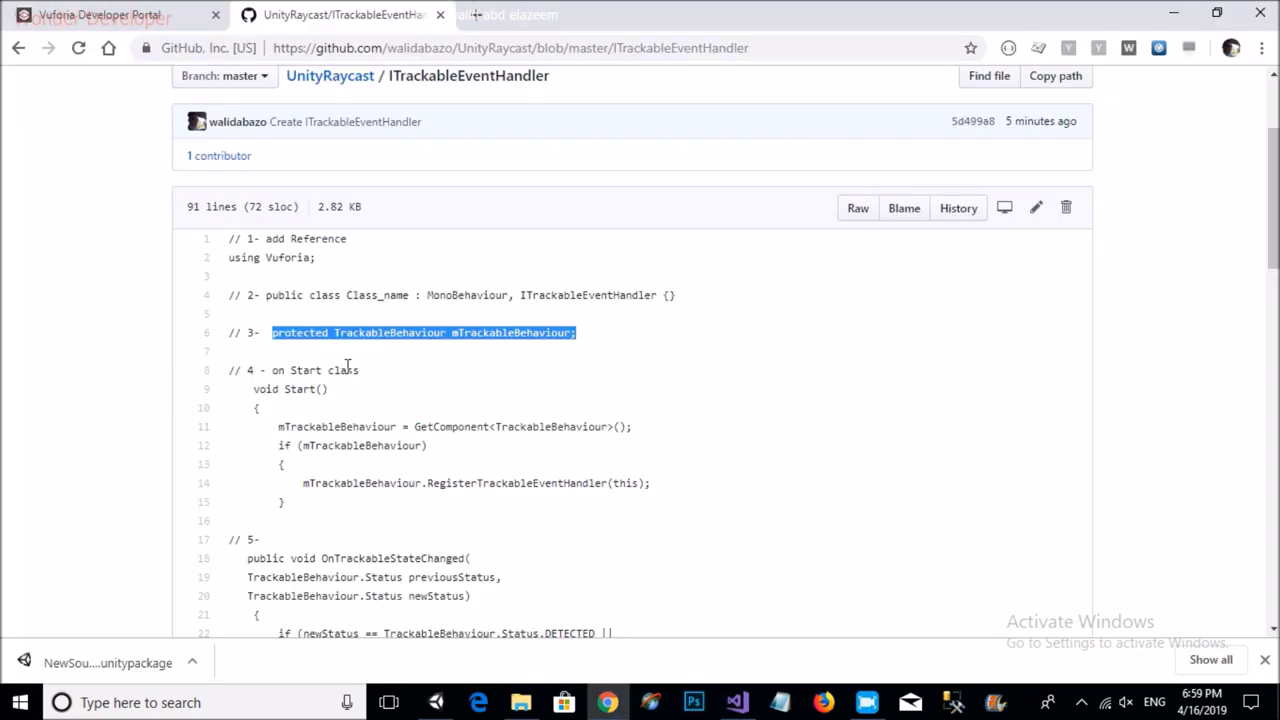
double_click(305, 370)
left_click_drag(274, 431, 329, 503)
left_click(297, 480)
left_click_drag(267, 420, 323, 516)
key("ctrl+c")
left_click(737, 702)
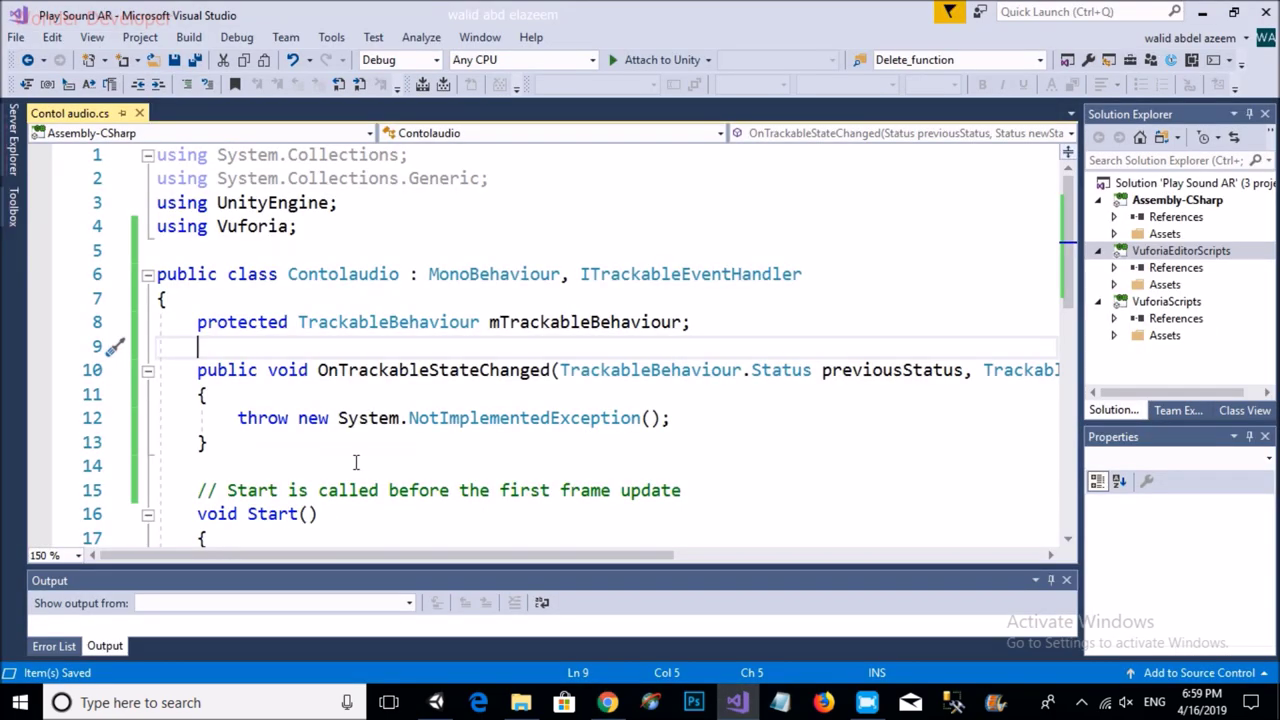
scroll(294, 351, "down", 3)
left_click(294, 351)
key("ctrl+v")
Step: Locate OnTrackableStateChanged in both the GitHub reference and the script
left_click(607, 704)
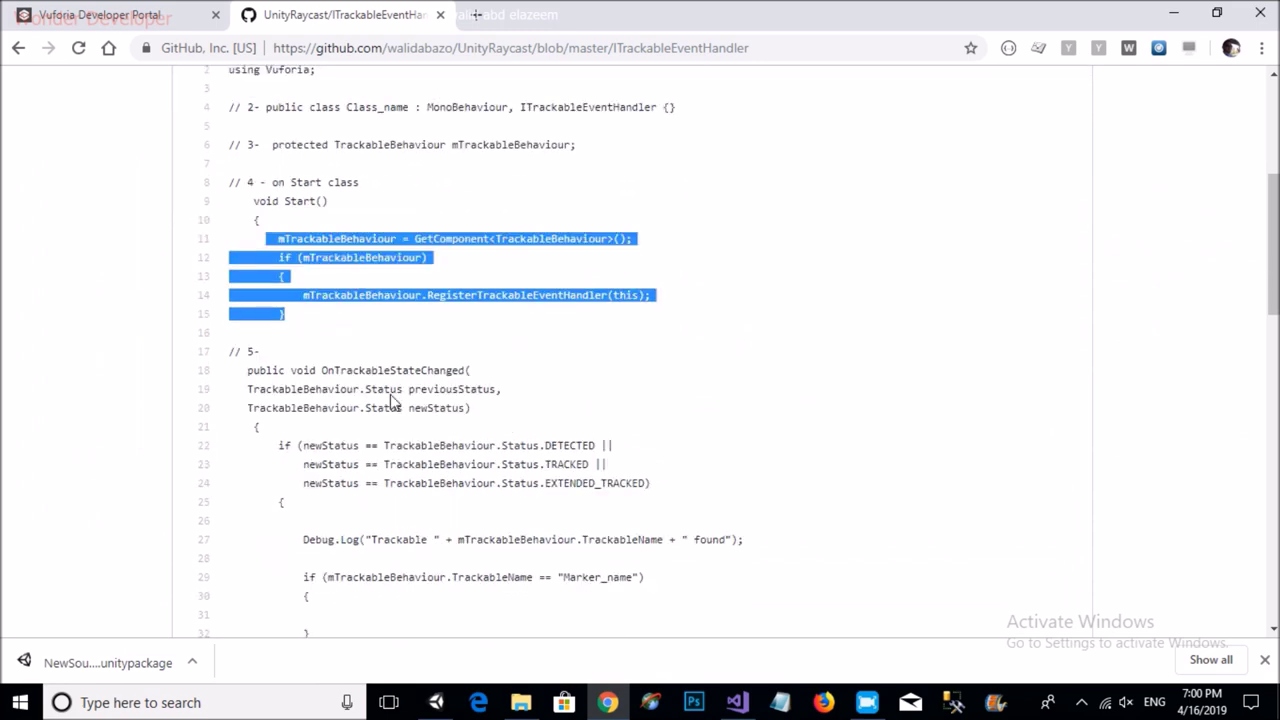
double_click(360, 370)
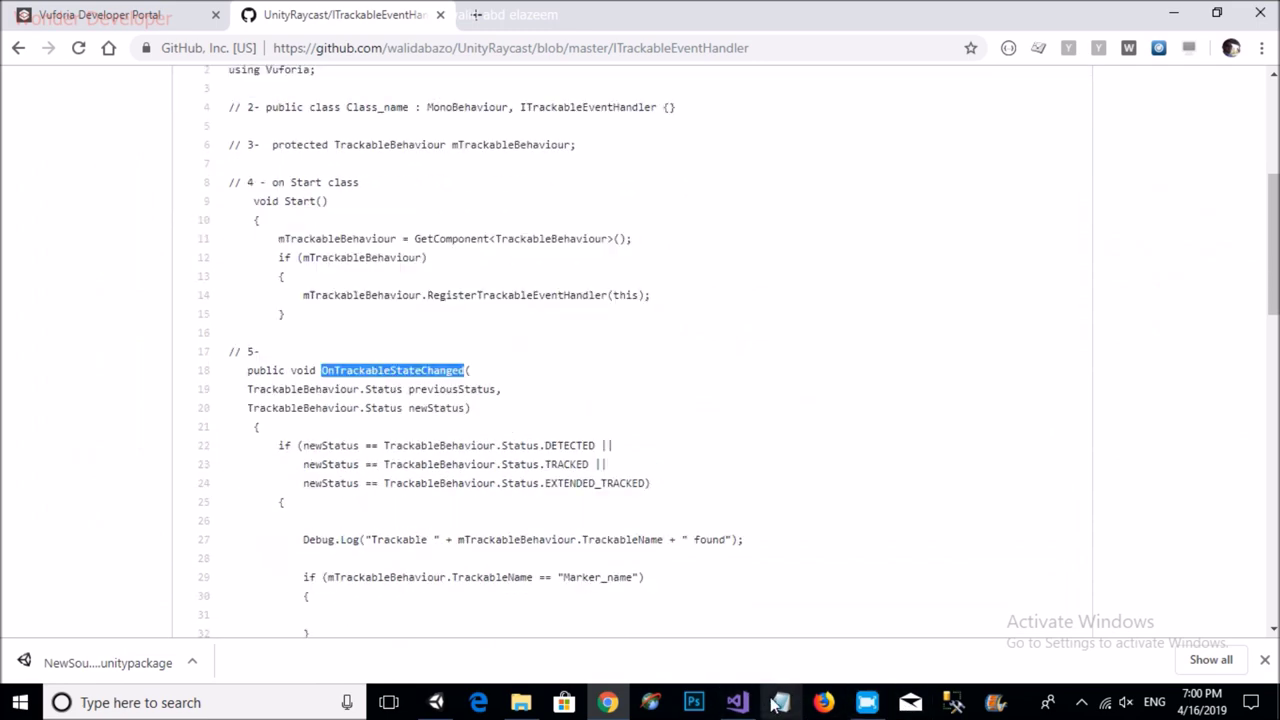
left_click(737, 702)
scroll(640, 477, "up", 2)
double_click(430, 297)
scroll(572, 521, "right", 5)
scroll(590, 523, "left", 5)
Step: Replace the stub's throw line with the reference tracking-state code and save
left_click(605, 703)
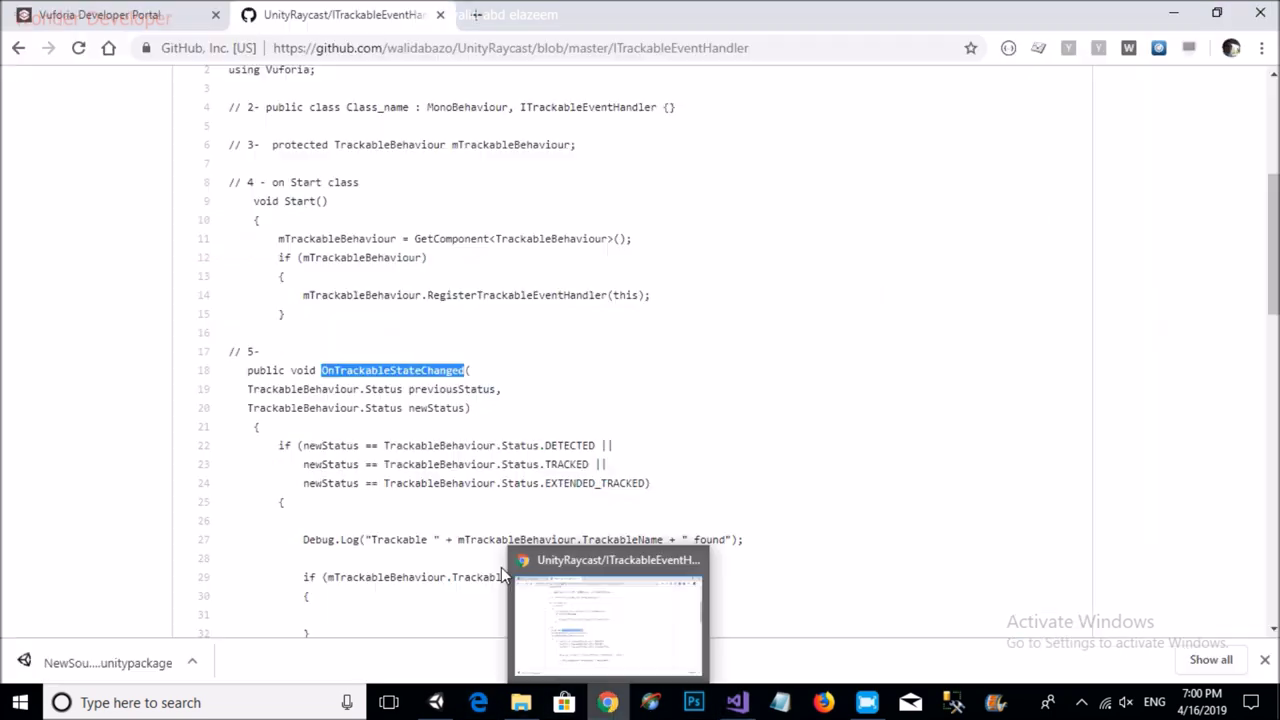
scroll(268, 410, "down", 1)
mouse_move(271, 351)
left_mouse_down()
mouse_move(320, 343)
mouse_move(323, 417)
left_mouse_up()
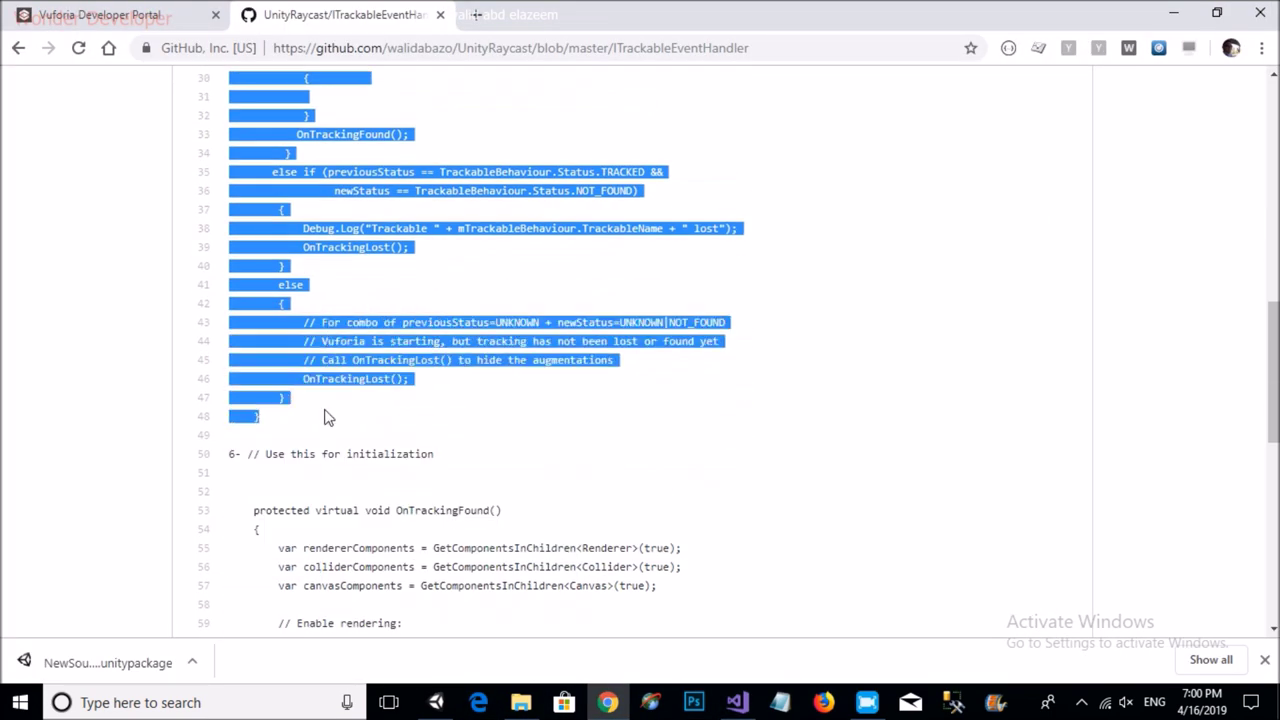
scroll(323, 417, "up", 2)
scroll(325, 418, "up", 3)
left_click(738, 705)
left_click_drag(257, 371, 216, 343)
key("ctrl+v")
key("ctrl+s")
Step: Inspect the Marker_name placeholder and the missing OnTrackingFound quick fixes without applying any
scroll(524, 385, "up", 4)
double_click(720, 366)
double_click(290, 462)
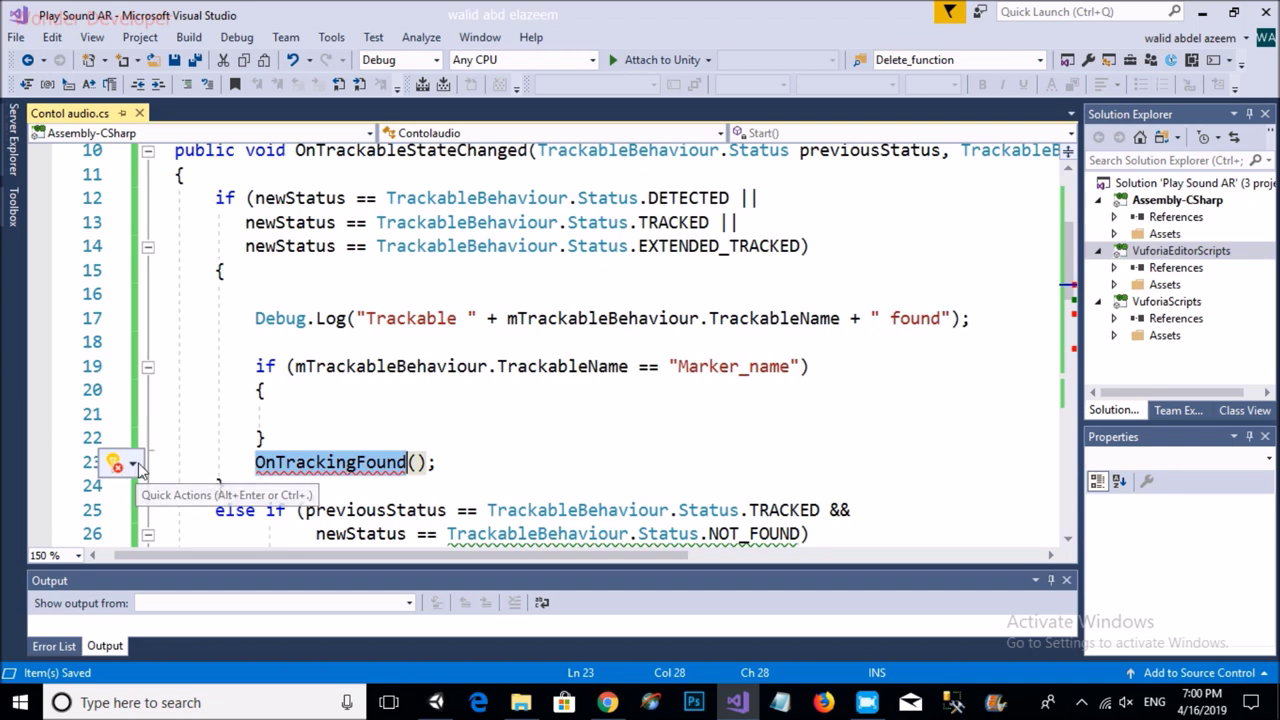
left_click(118, 463)
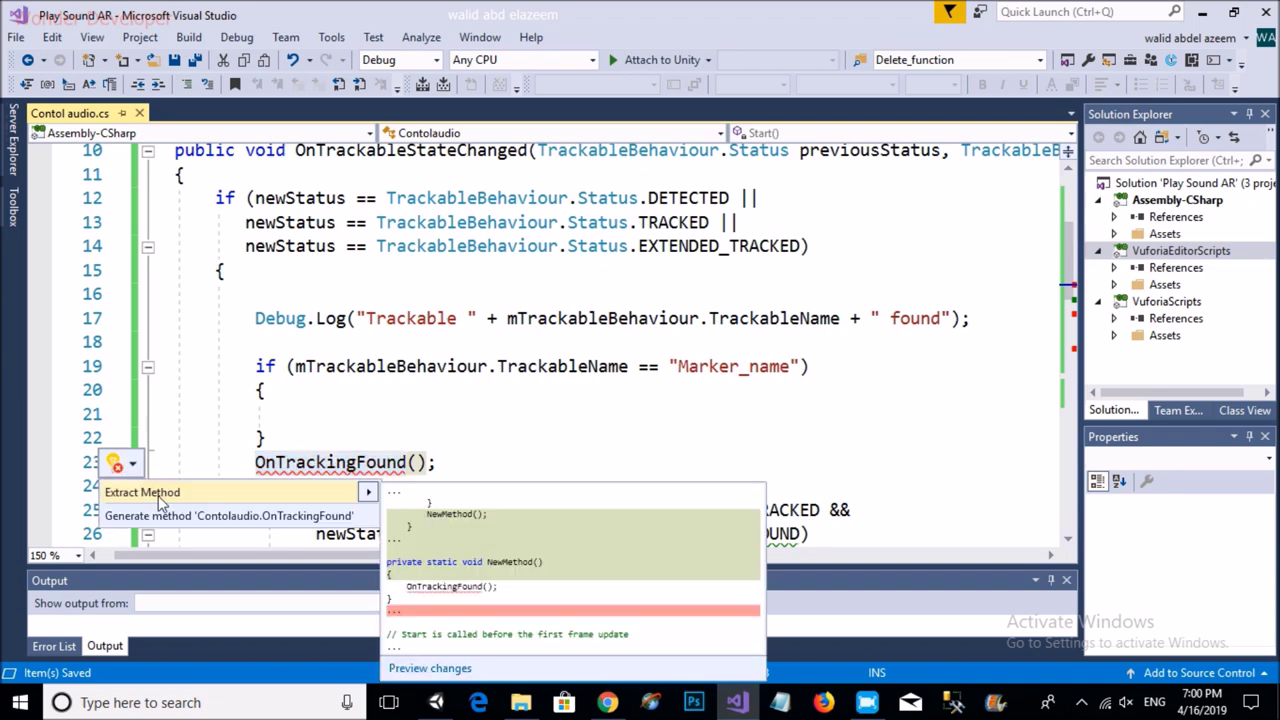
left_click(820, 390)
Step: Copy the OnTrackingFound and OnTrackingLost methods from GitHub and paste them after Update
left_click(607, 702)
scroll(508, 438, "up", 3)
left_click(508, 438)
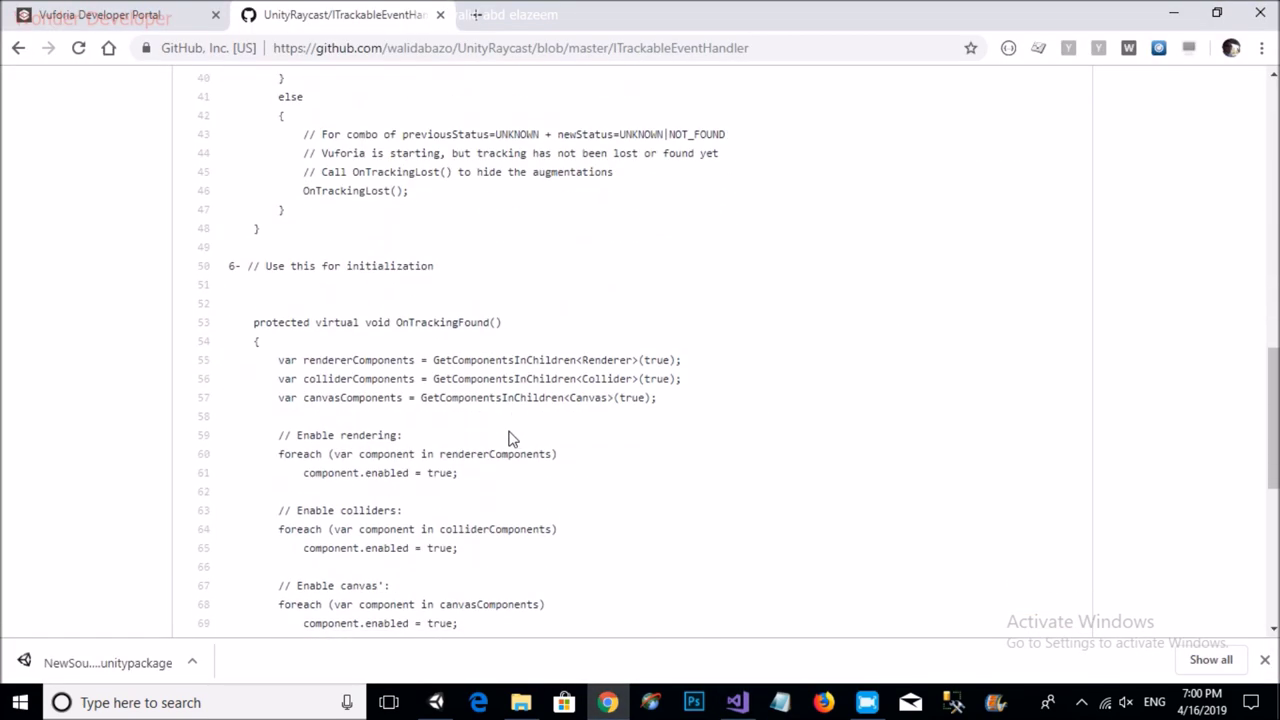
scroll(476, 418, "down", 2)
left_click_drag(230, 128, 298, 592)
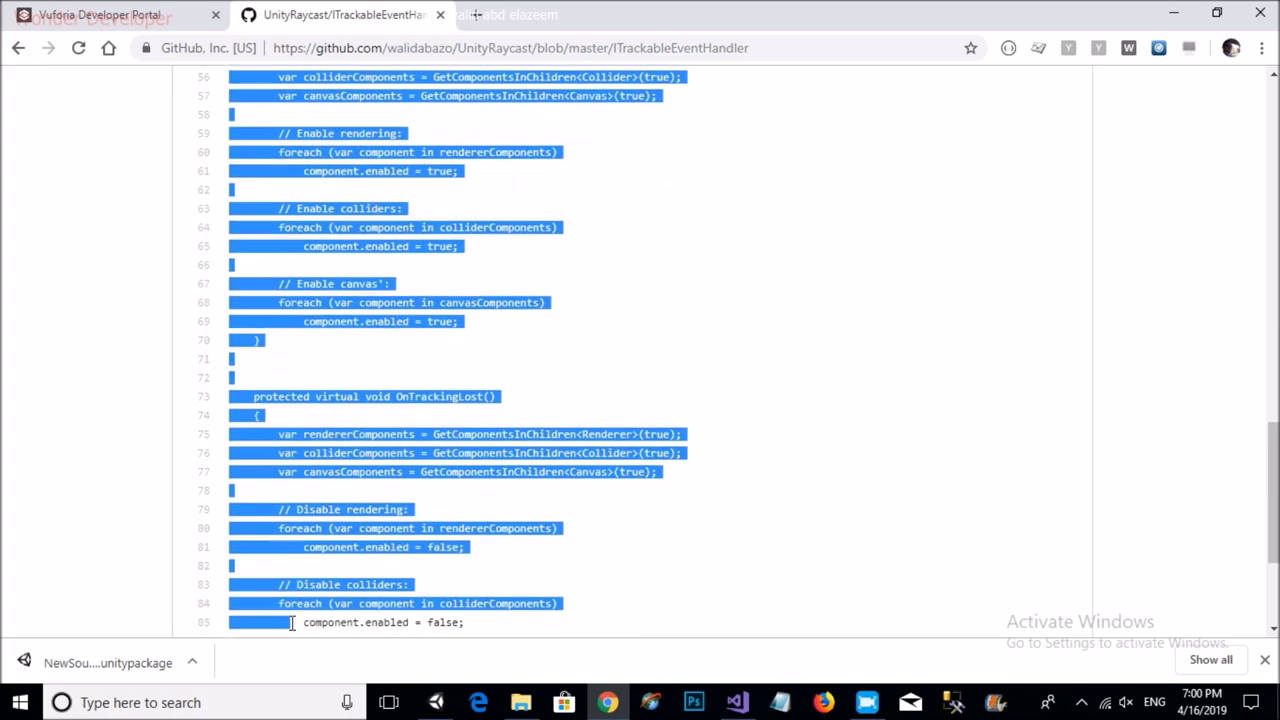
left_click(735, 702)
scroll(486, 500, "down", 10)
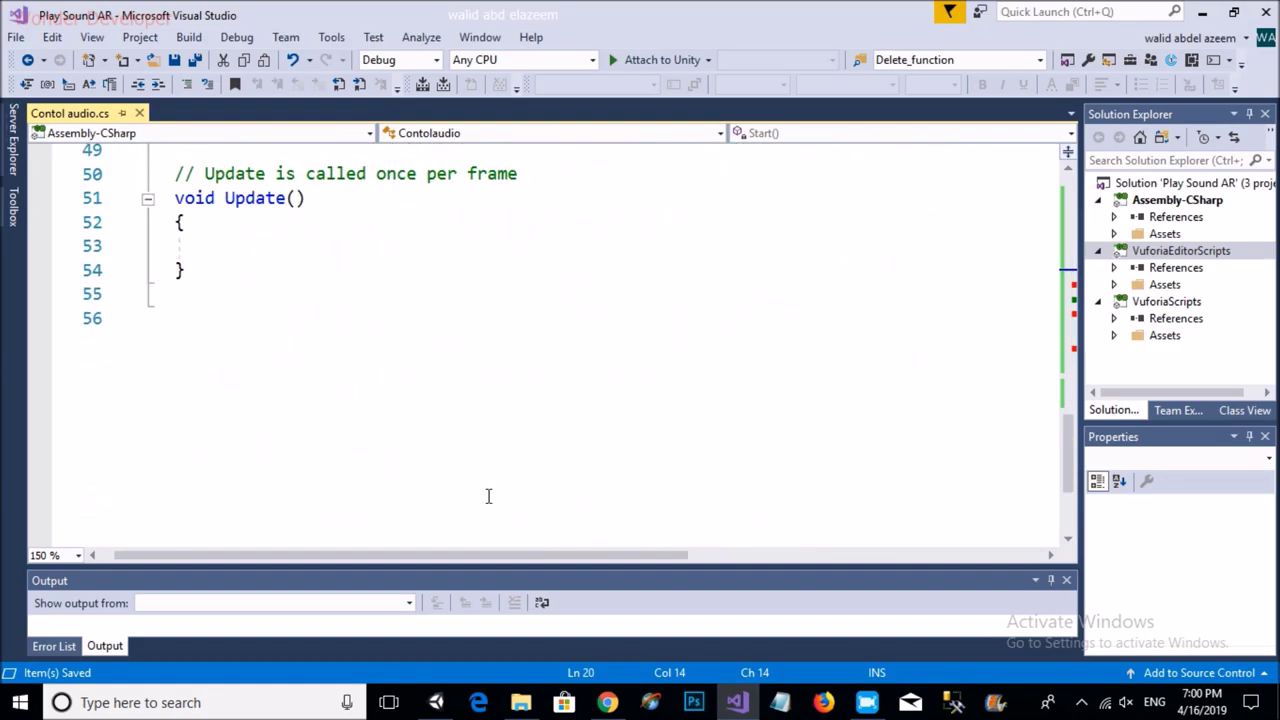
scroll(274, 374, "up", 3)
left_click(333, 341)
key("ctrl+v")
Step: Review the pasted code and select the Marker_name placeholder to check against Unity
scroll(333, 341, "up", 17)
scroll(333, 341, "up", 3)
scroll(333, 341, "down", 13)
scroll(333, 341, "up", 11)
scroll(340, 440, "up", 1)
double_click(710, 296)
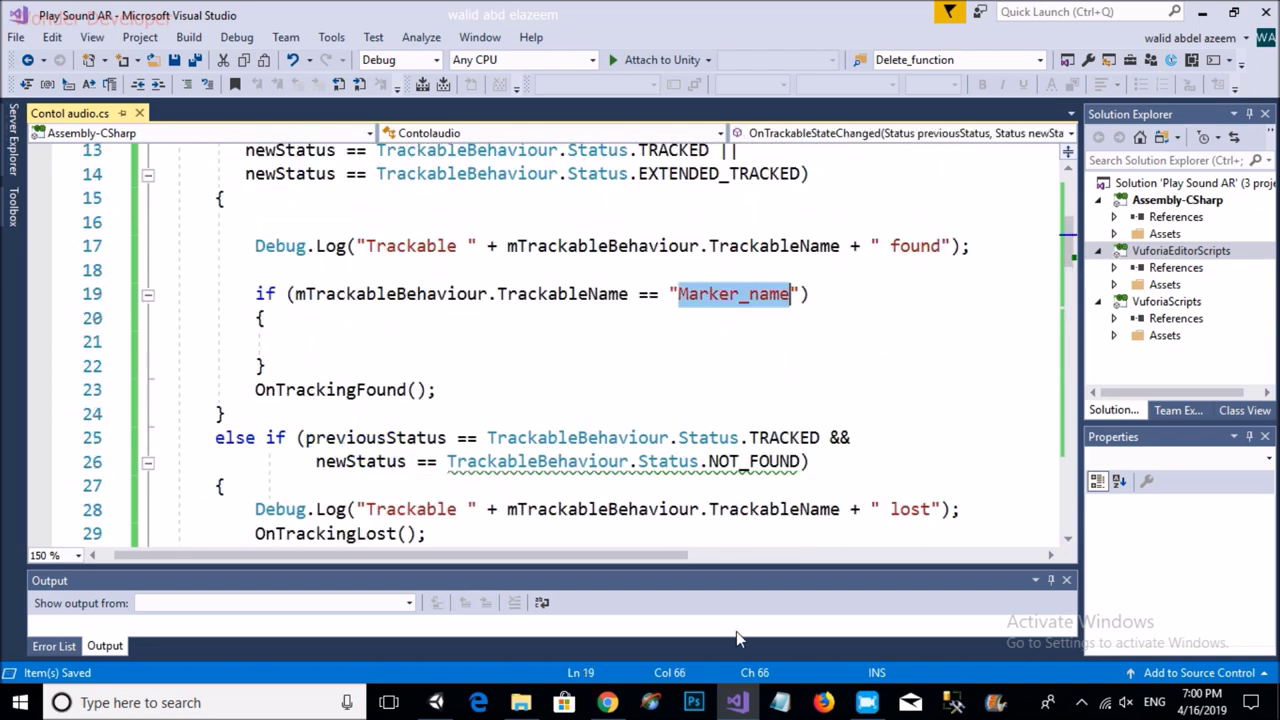
left_click(436, 702)
Step: Confirm the ImageTarget uses Sound_Marker, enter Sound_Marker in the condition, and open a line inside its if block
left_click(105, 173)
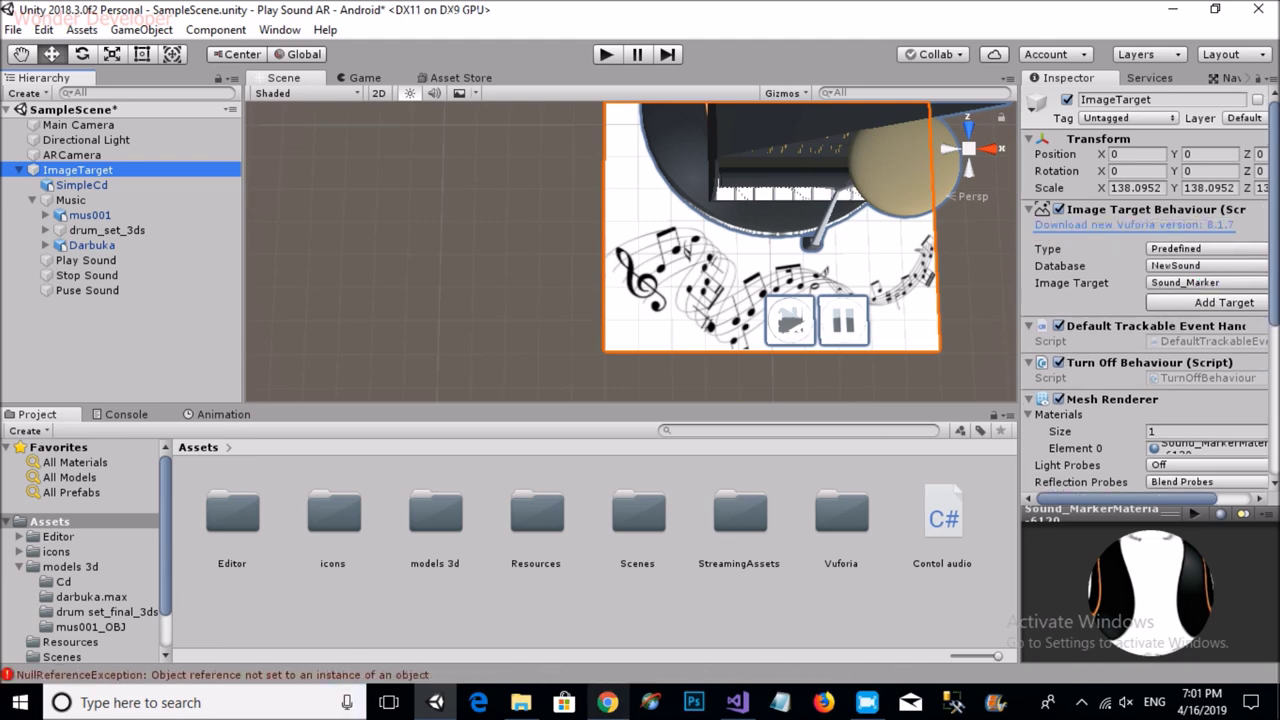
left_click(736, 702)
type("Sound_Marker\")")
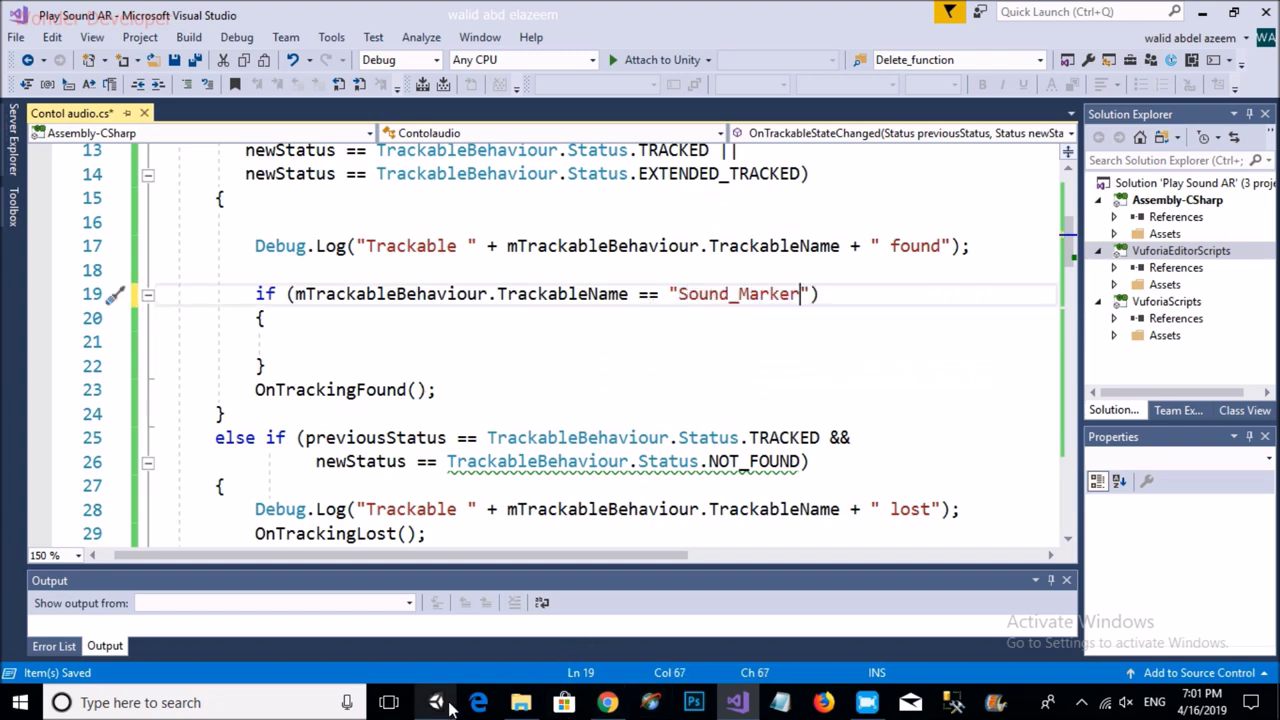
double_click(728, 294)
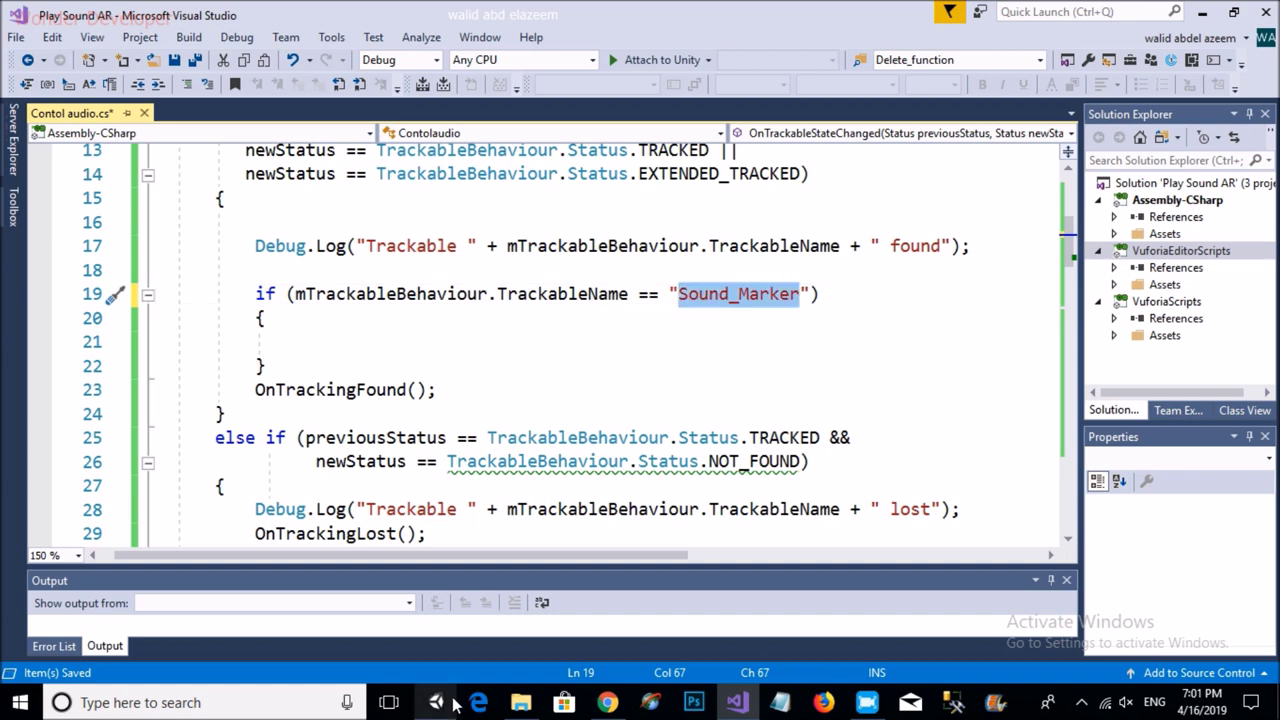
left_click(436, 702)
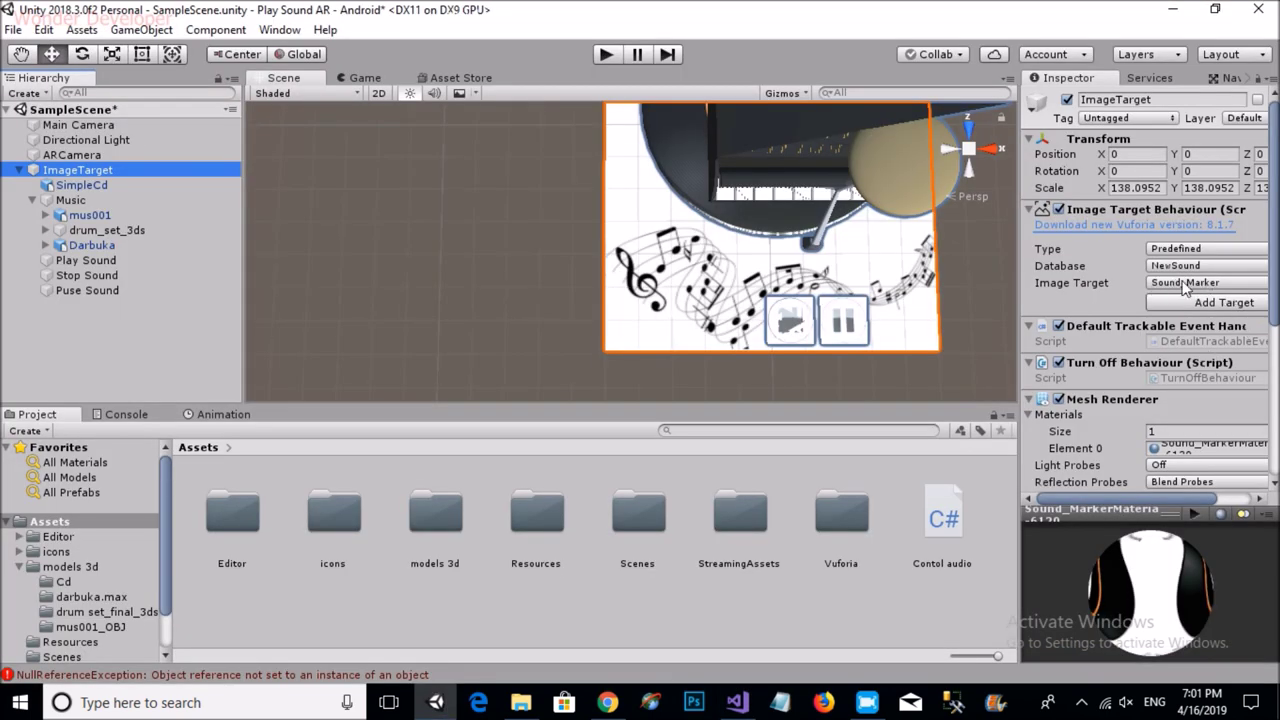
left_click(737, 702)
left_click(290, 330)
key("Return")
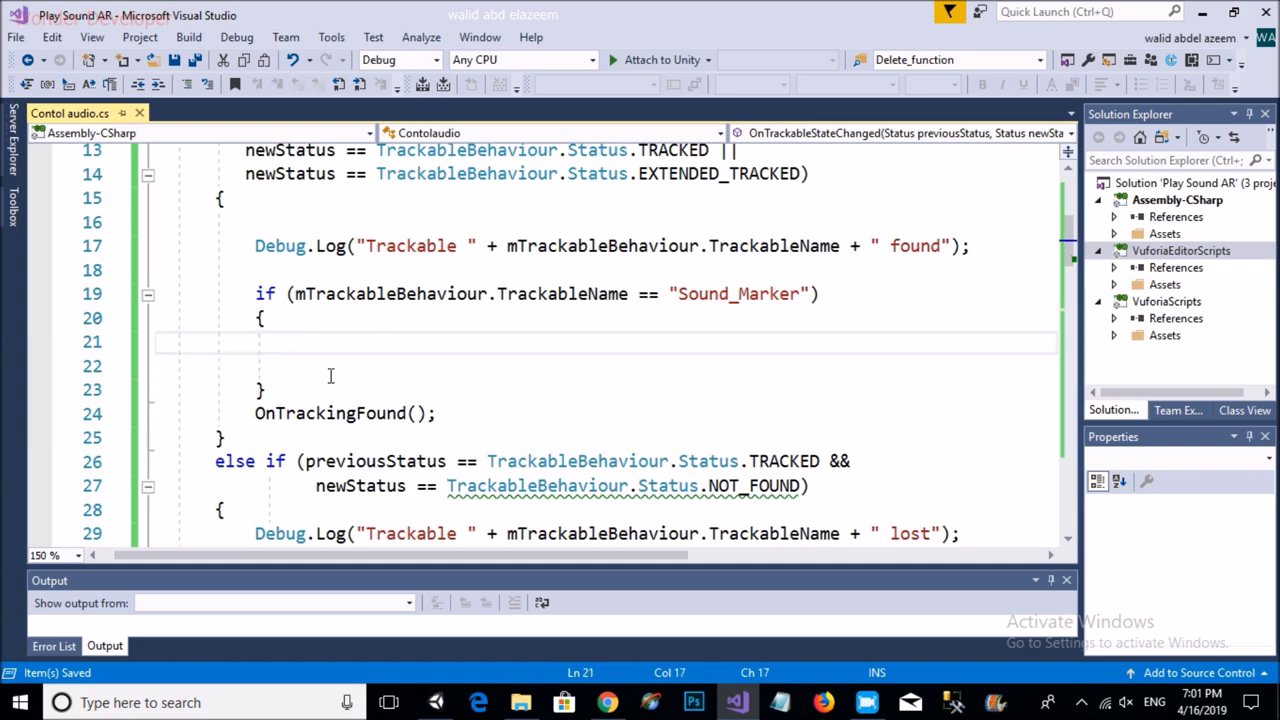
scroll(330, 375, "up", 4)
Step: Declare the field 'public GameObject playsound;' in the class
left_click(216, 347)
key("Return")
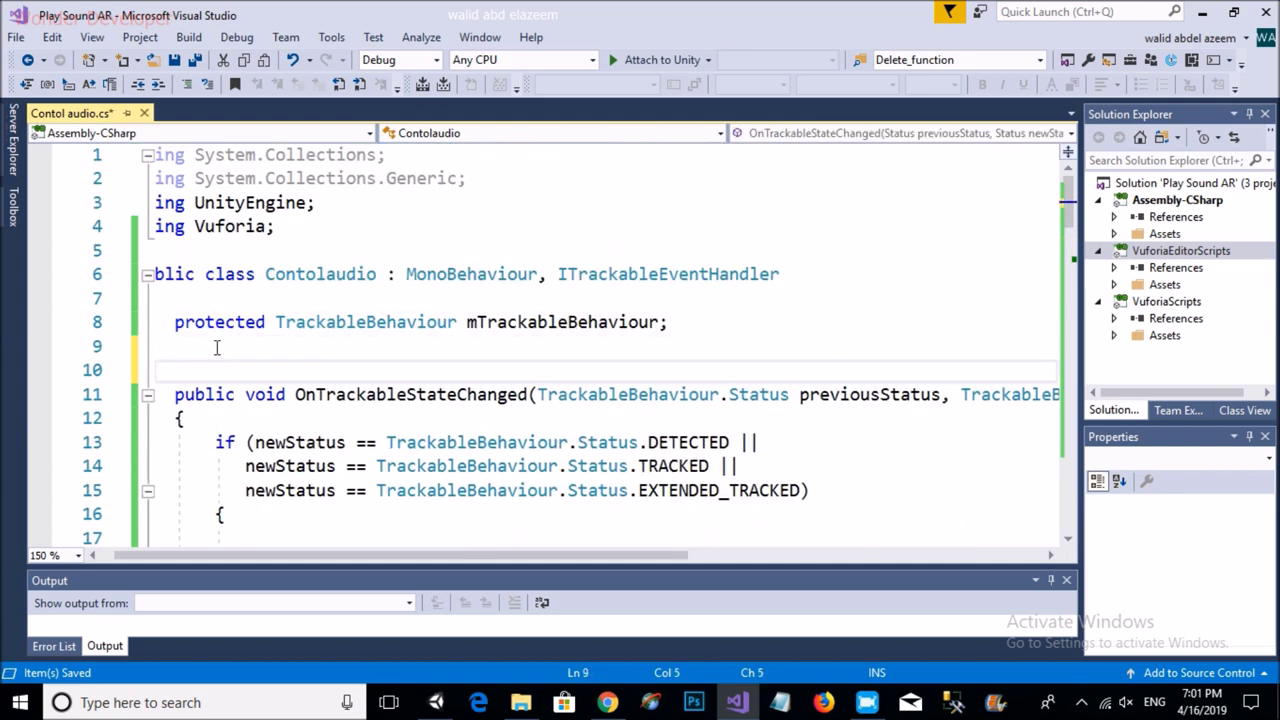
type("Public")
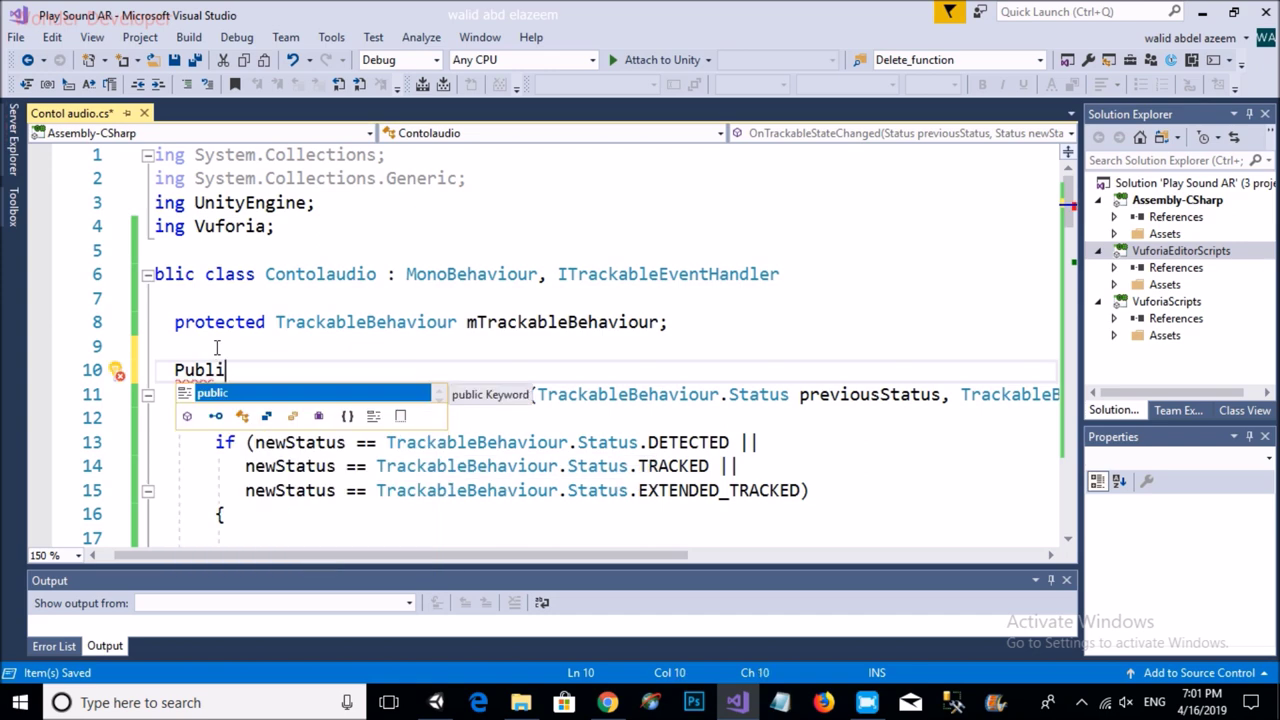
type(" GameObject play")
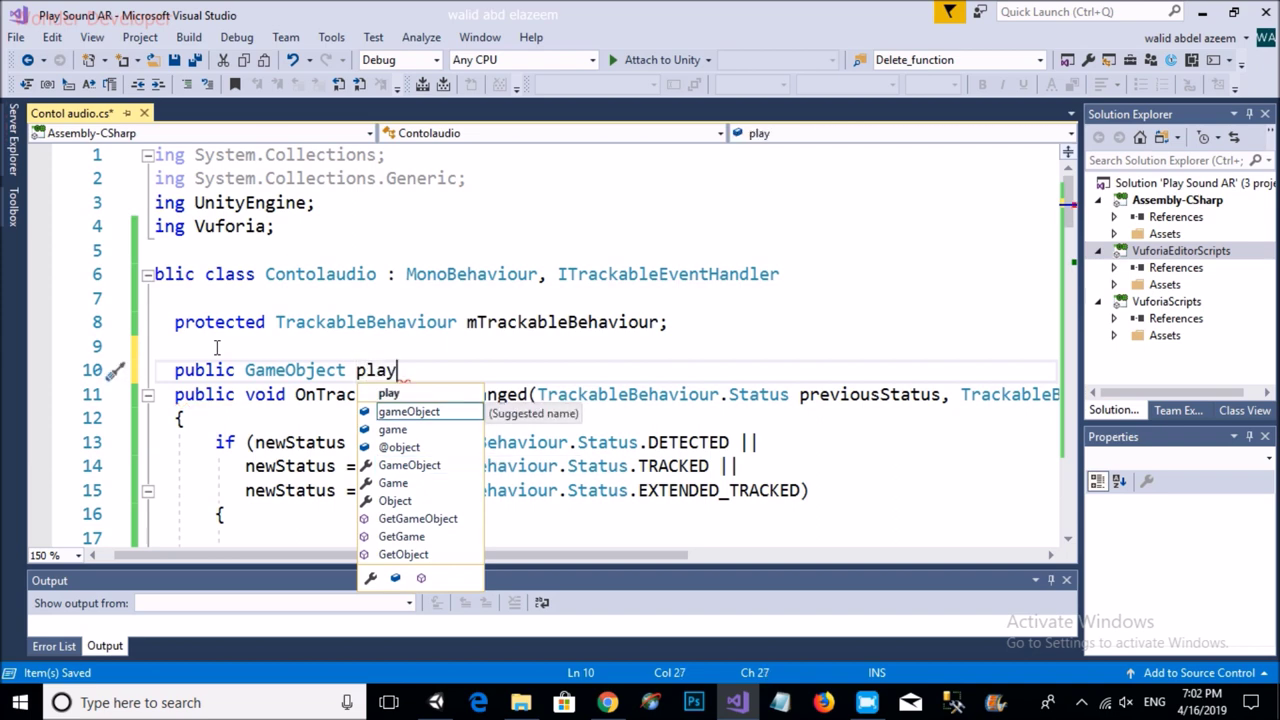
type("sound;")
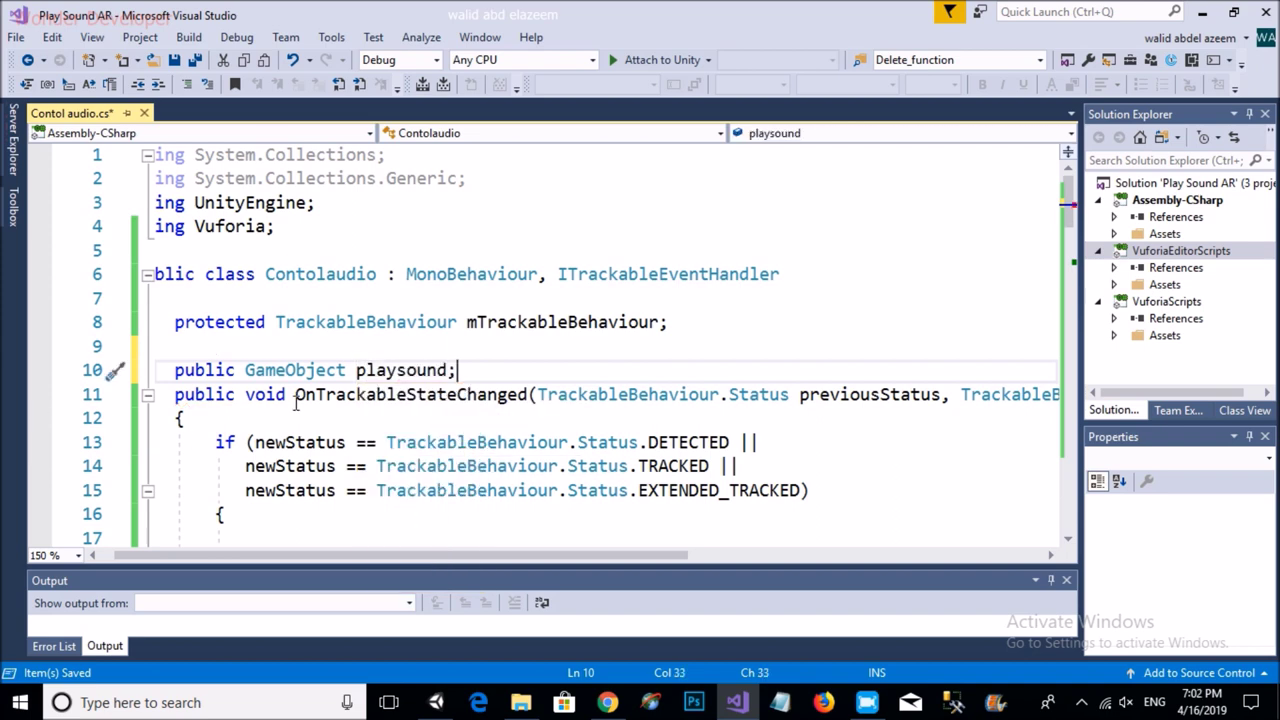
left_click(216, 347)
double_click(460, 378)
scroll(460, 395, "down", 5)
scroll(460, 395, "up", 4)
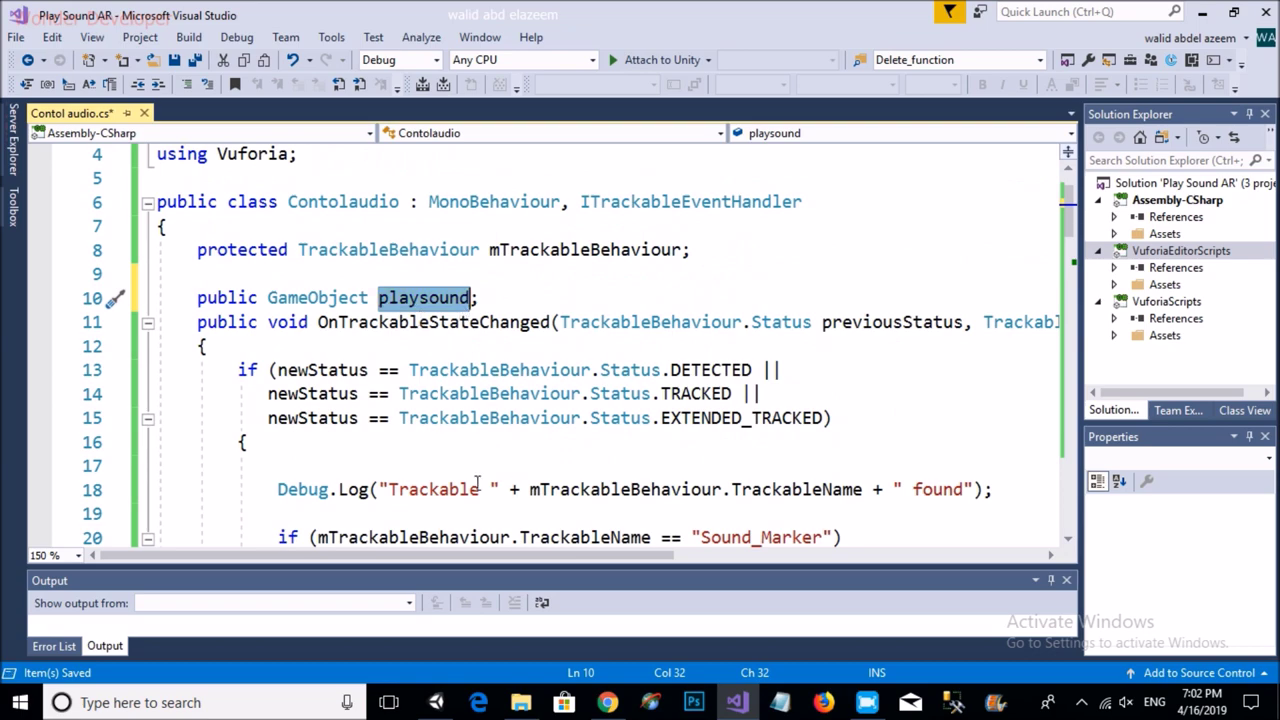
scroll(420, 380, "down", 3)
Step: Paste the GetComponent<AudioSource>().Play() statement from the GitHub AudioSource snippet into the found branch
left_click(366, 394)
left_click(607, 702)
scroll(674, 320, "up", 10)
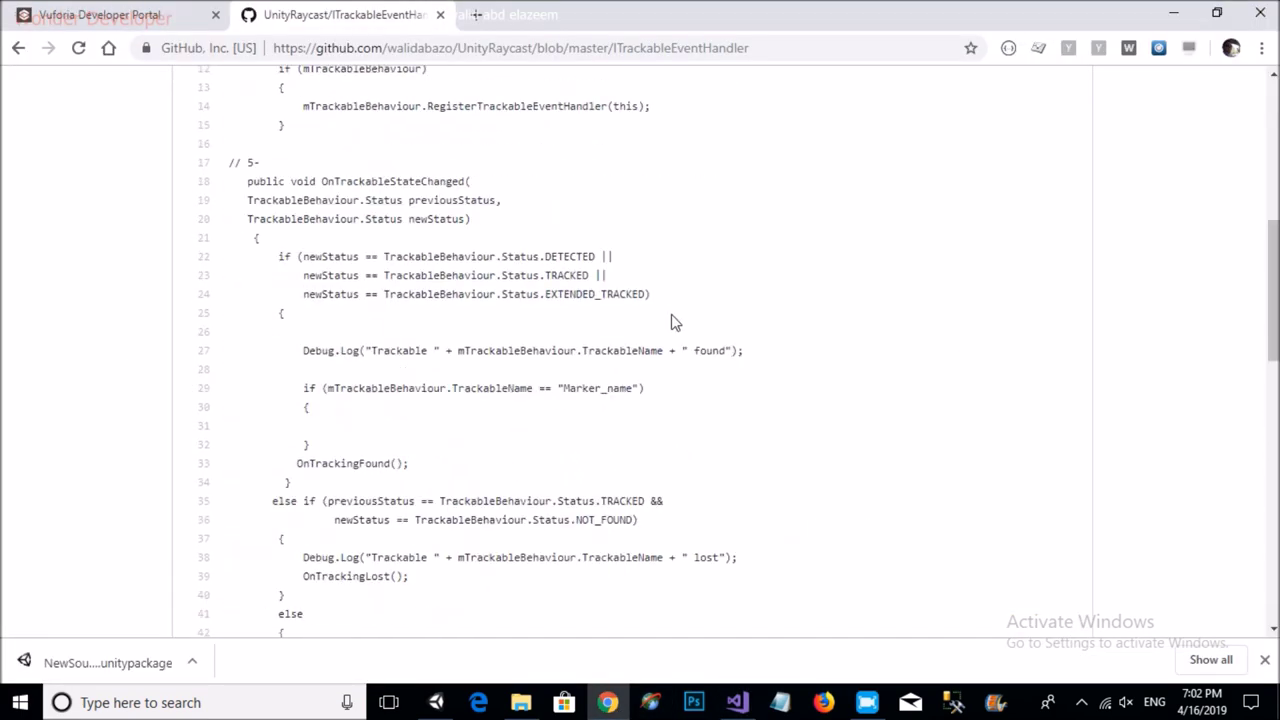
scroll(520, 290, "up", 5)
left_click(362, 266)
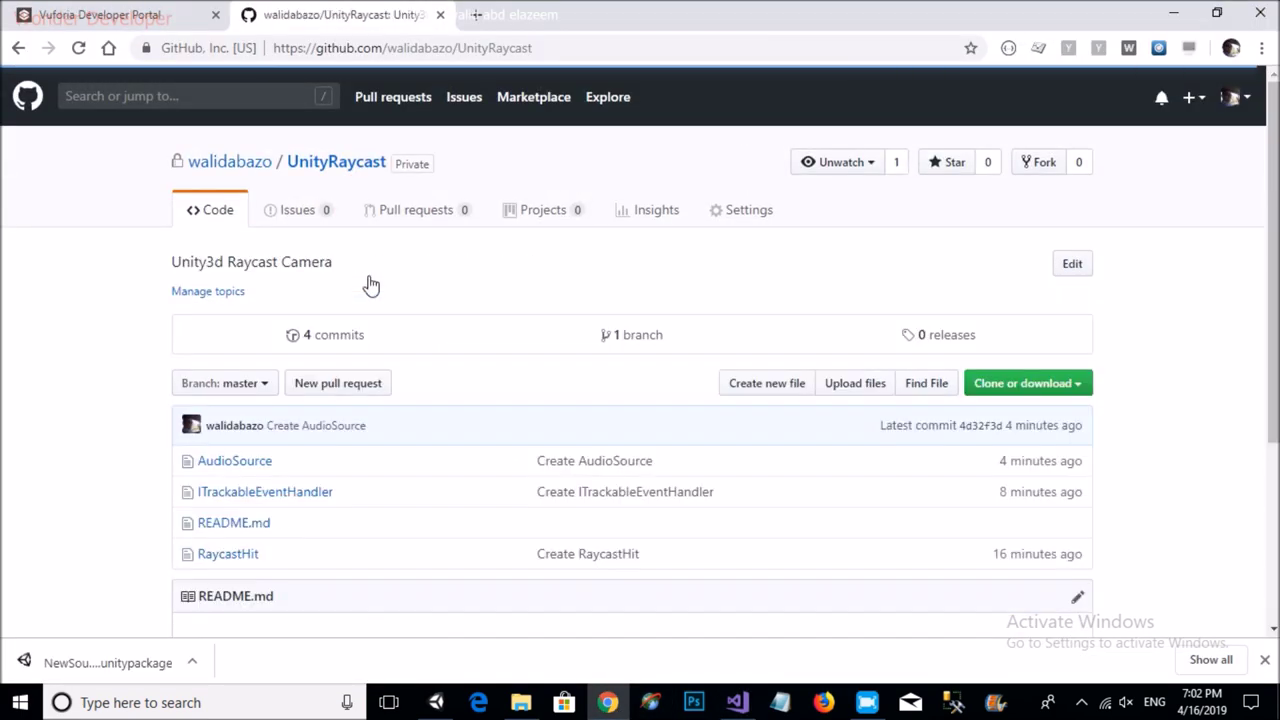
left_click(255, 467)
left_click_drag(532, 466, 229, 467)
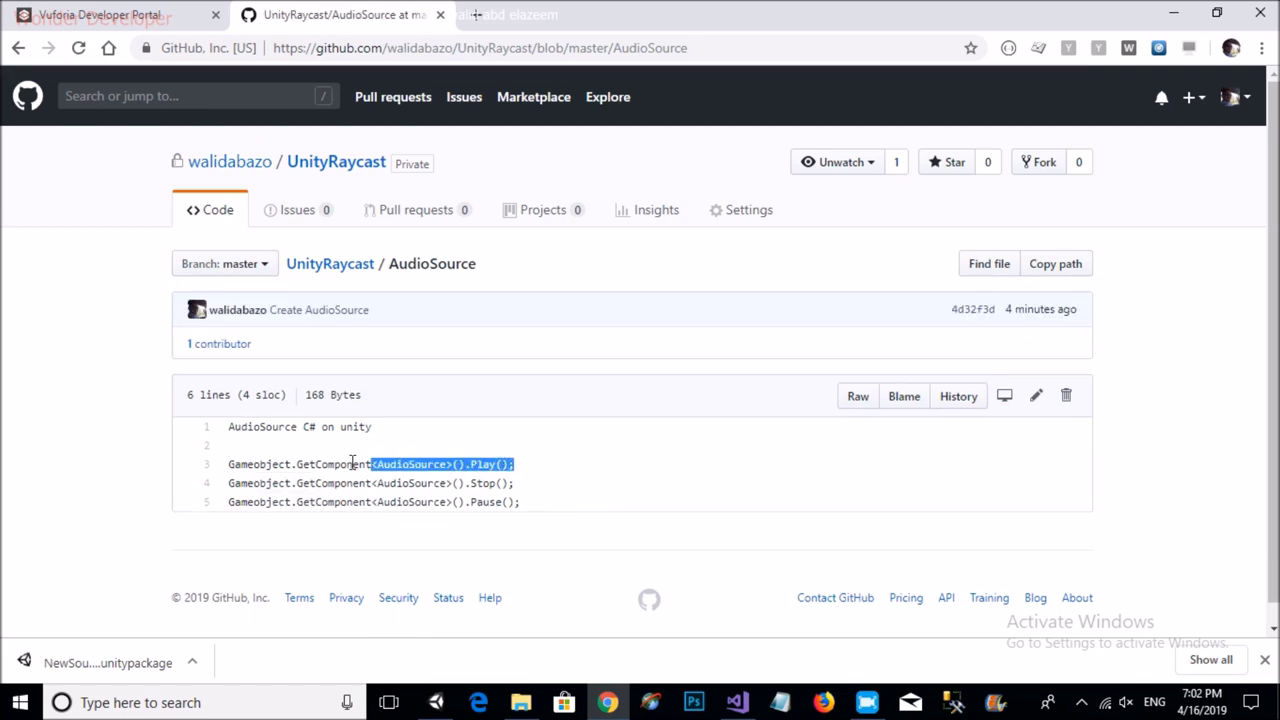
key("ctrl+c")
left_click(737, 702)
key("ctrl+v")
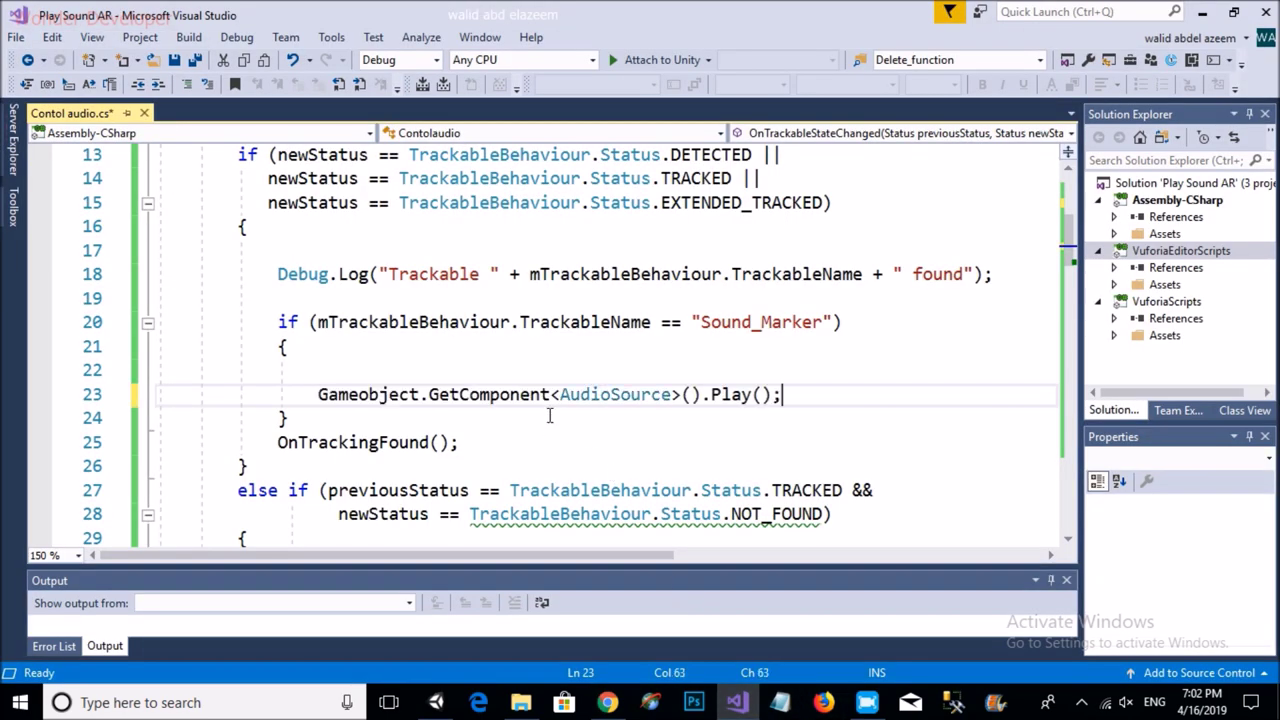
Step: Change the Play() statement's object from GameObject to playsound
scroll(600, 400, "up", 4)
double_click(423, 370)
key("ctrl+c")
scroll(530, 457, "down", 5)
double_click(348, 322)
key("ctrl+v")
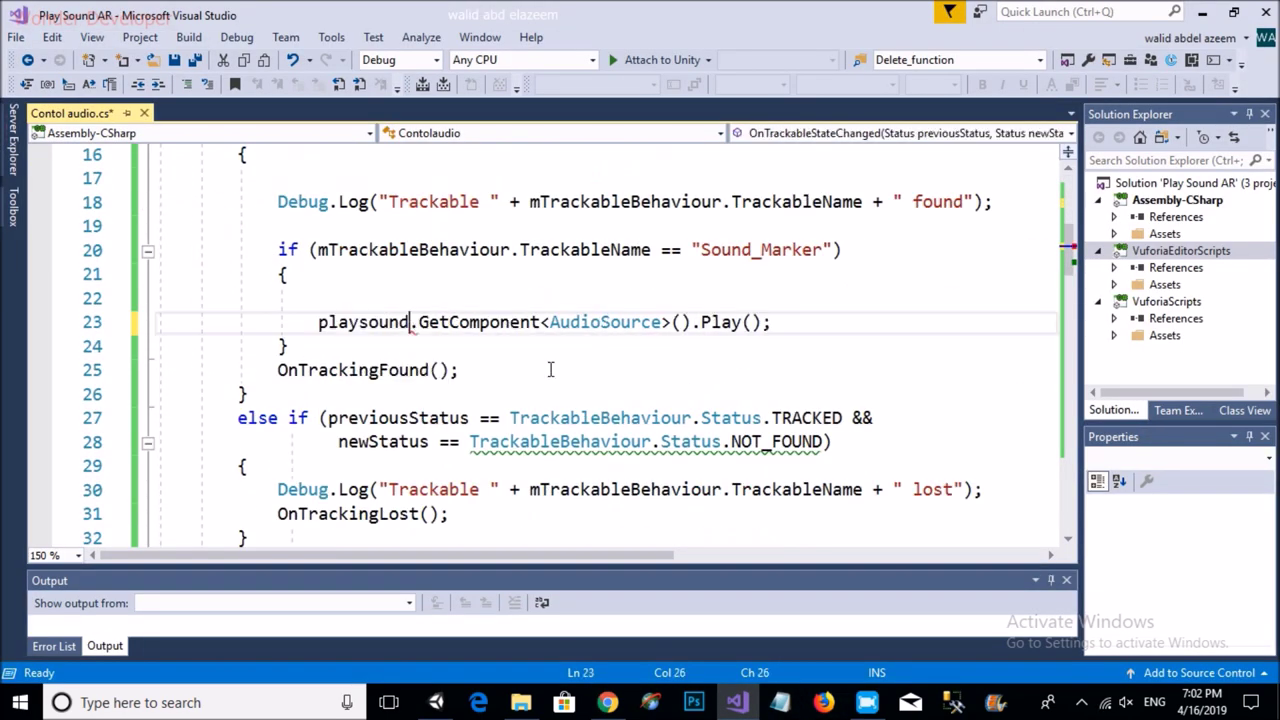
left_click_drag(775, 322, 311, 325)
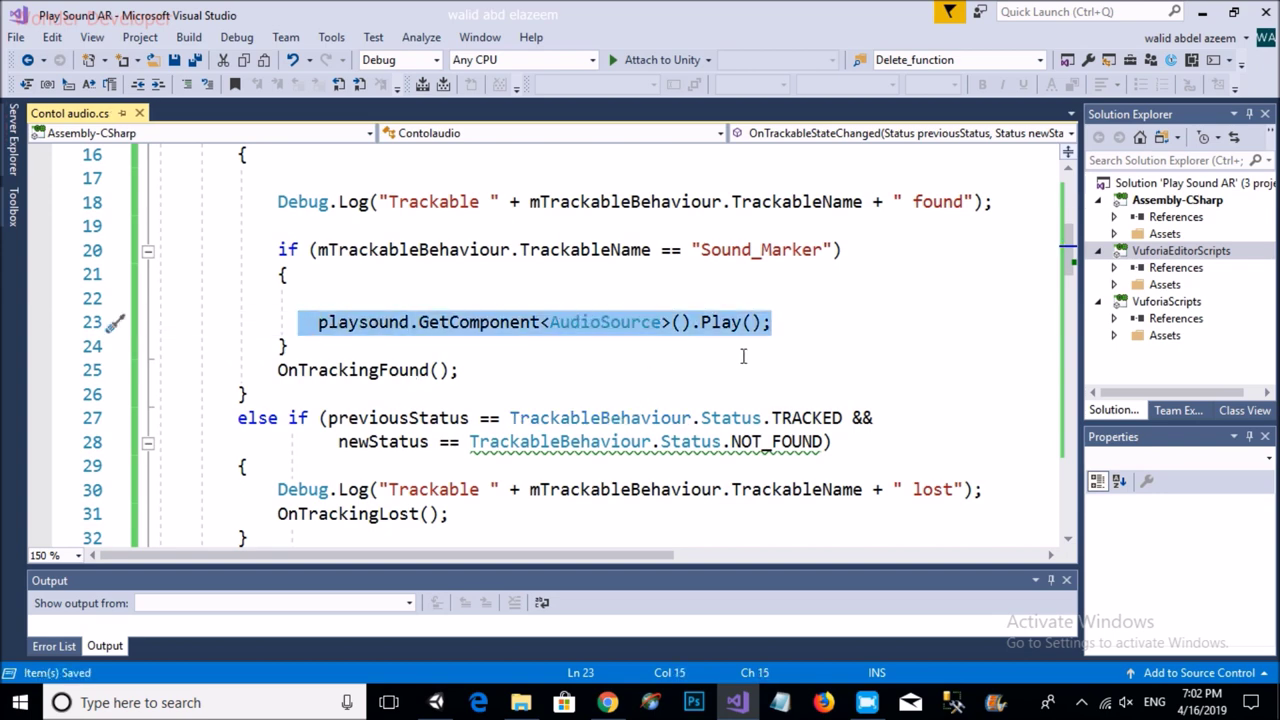
Step: Copy the Sound_Marker if block into the tracking-lost branch, change Play to Stop, and save
scroll(743, 356, "down", 2)
scroll(456, 398, "up", 2)
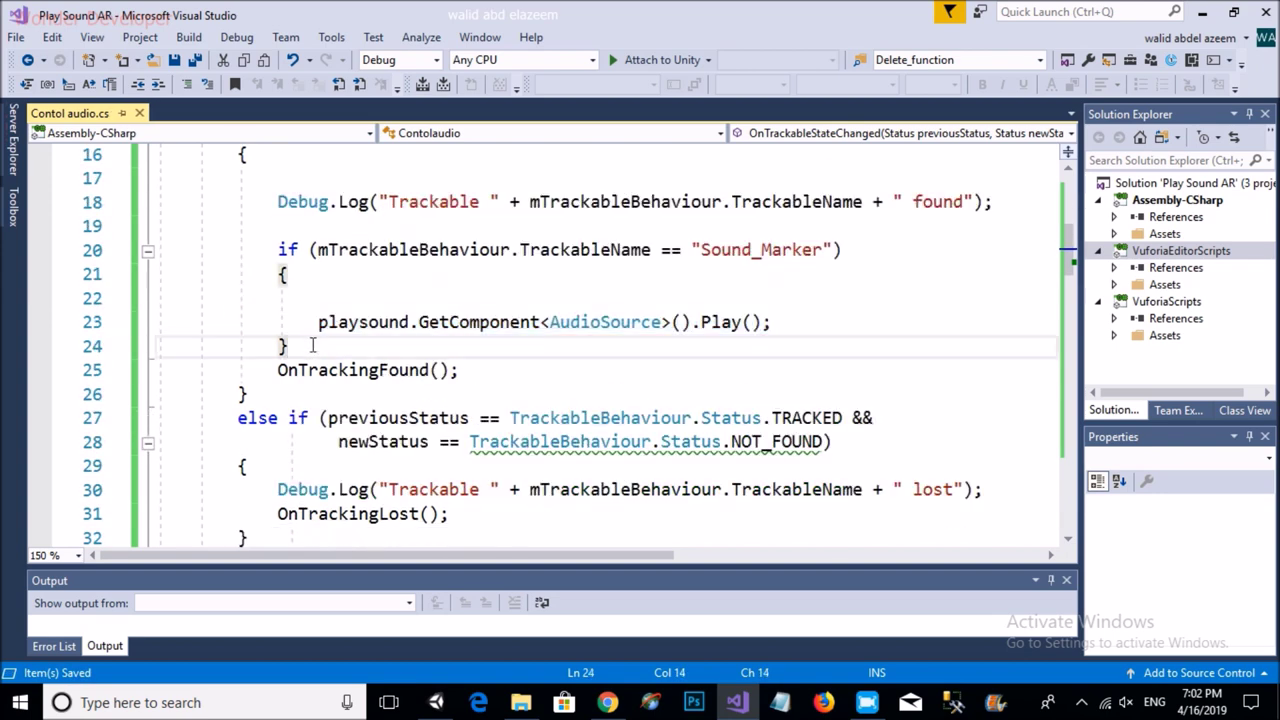
left_click_drag(290, 346, 250, 250)
scroll(300, 300, "down", 2)
left_click(270, 346)
key("Down")
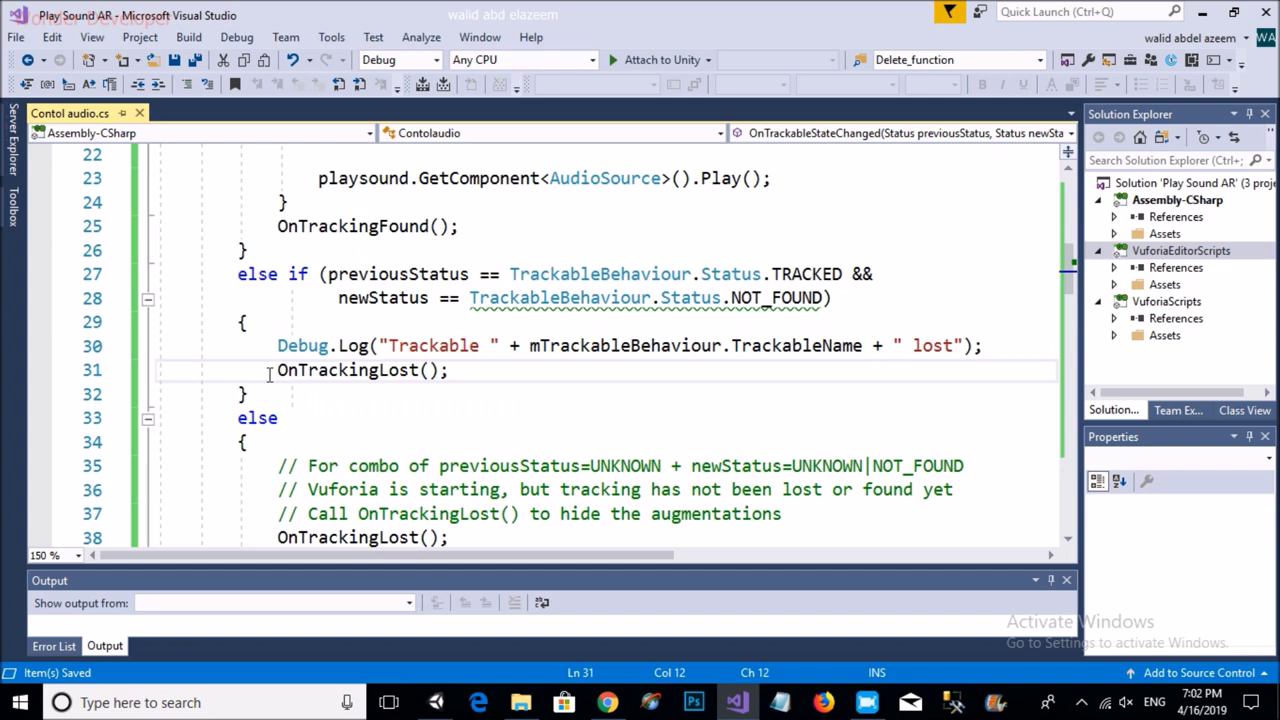
key("ctrl+v")
left_click(735, 450)
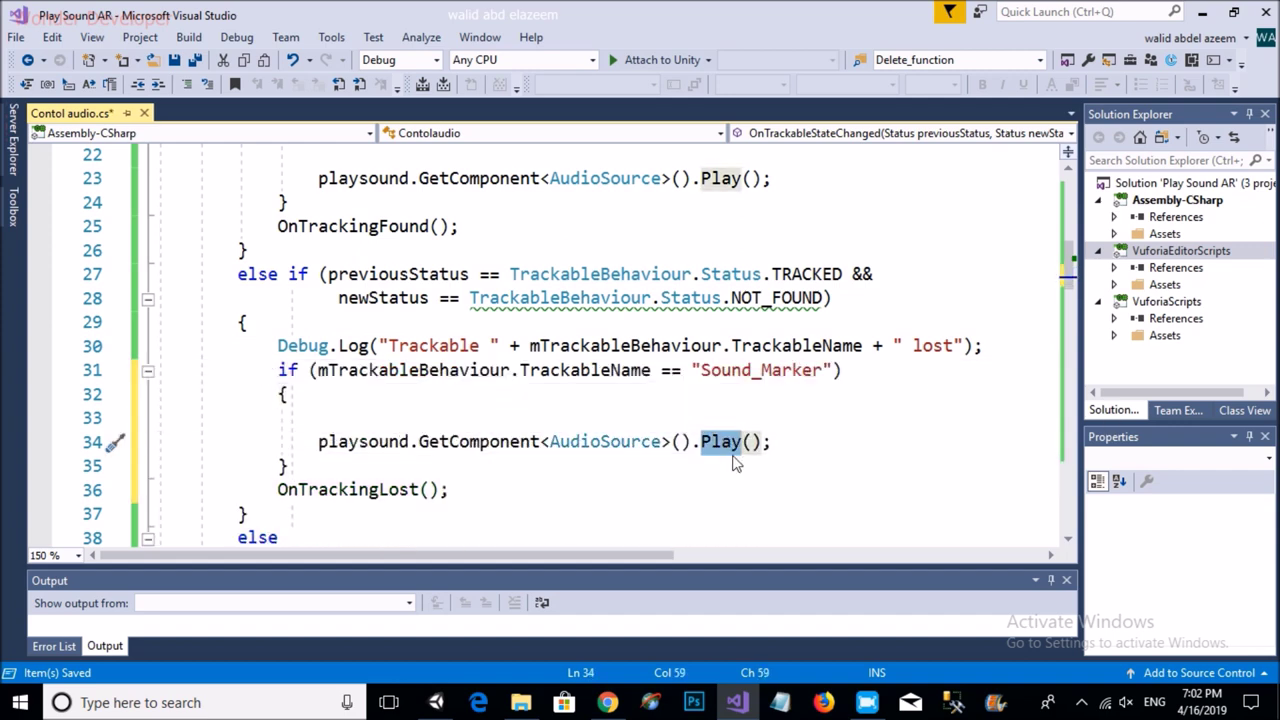
type("St")
key("Tab")
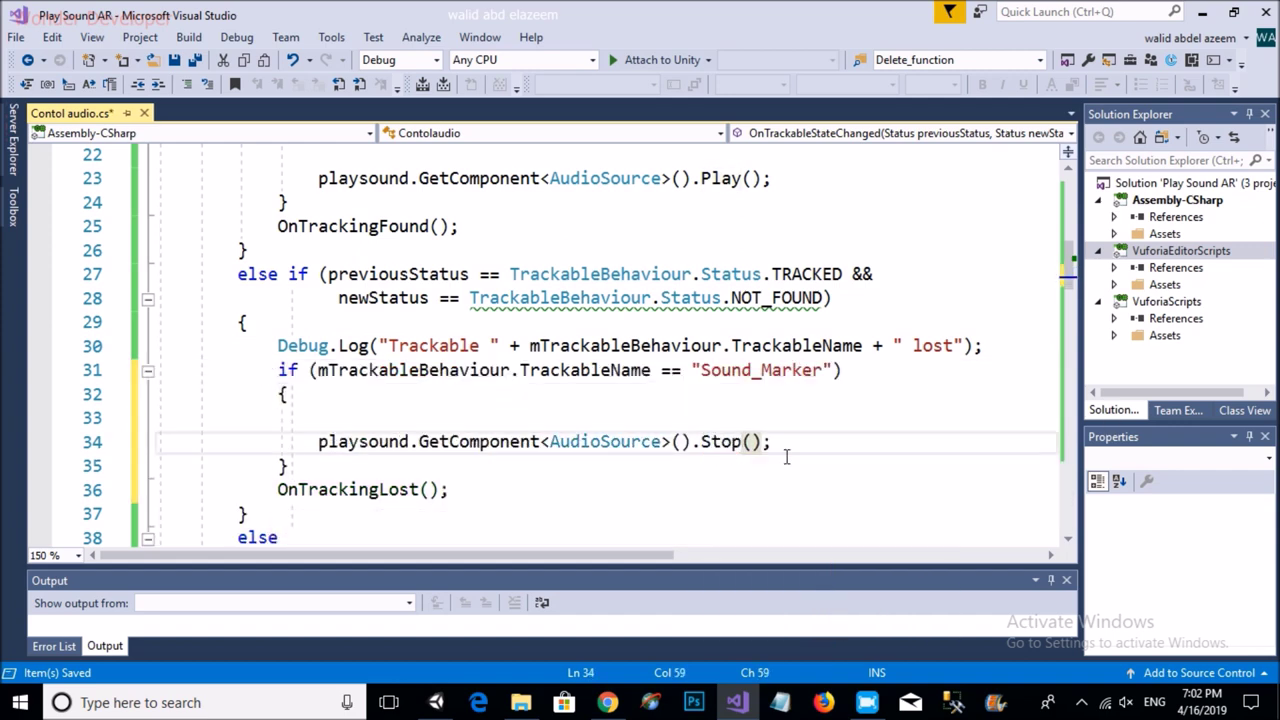
key("ctrl+s")
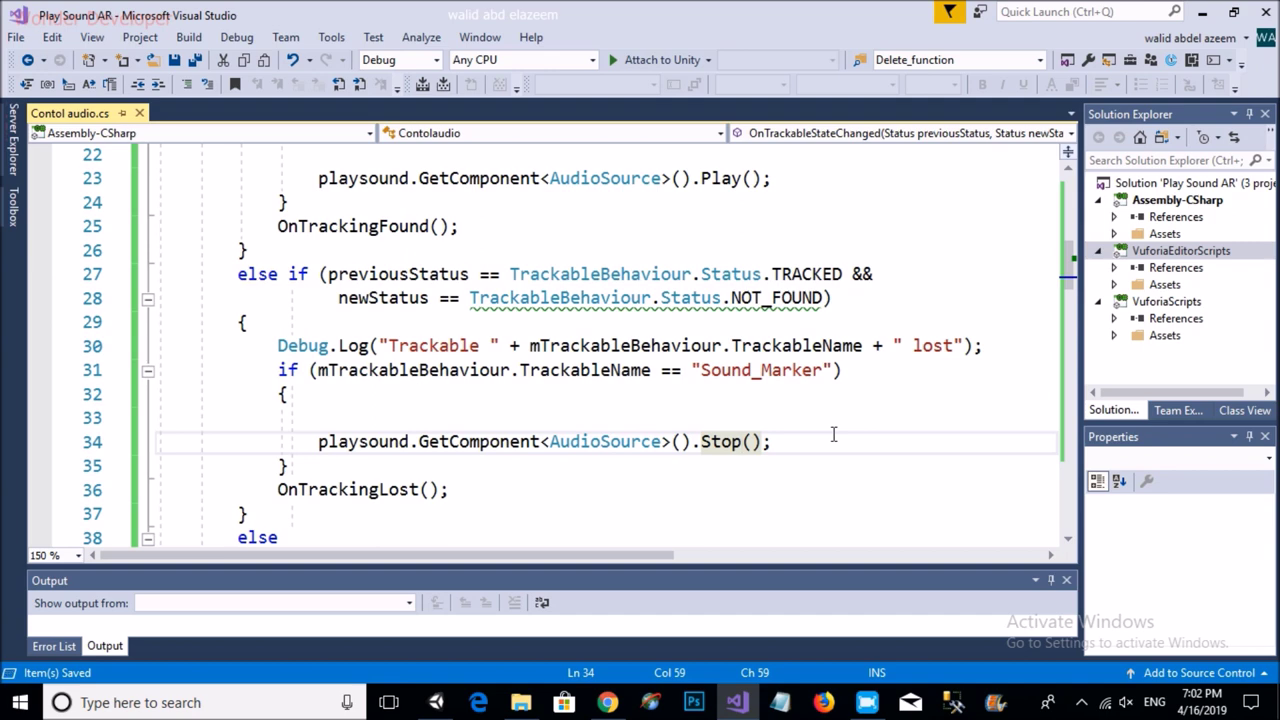
Step: Add a blank line after the Play() call in the found branch
scroll(760, 302, "up", 1)
left_click(795, 255)
key("Return")
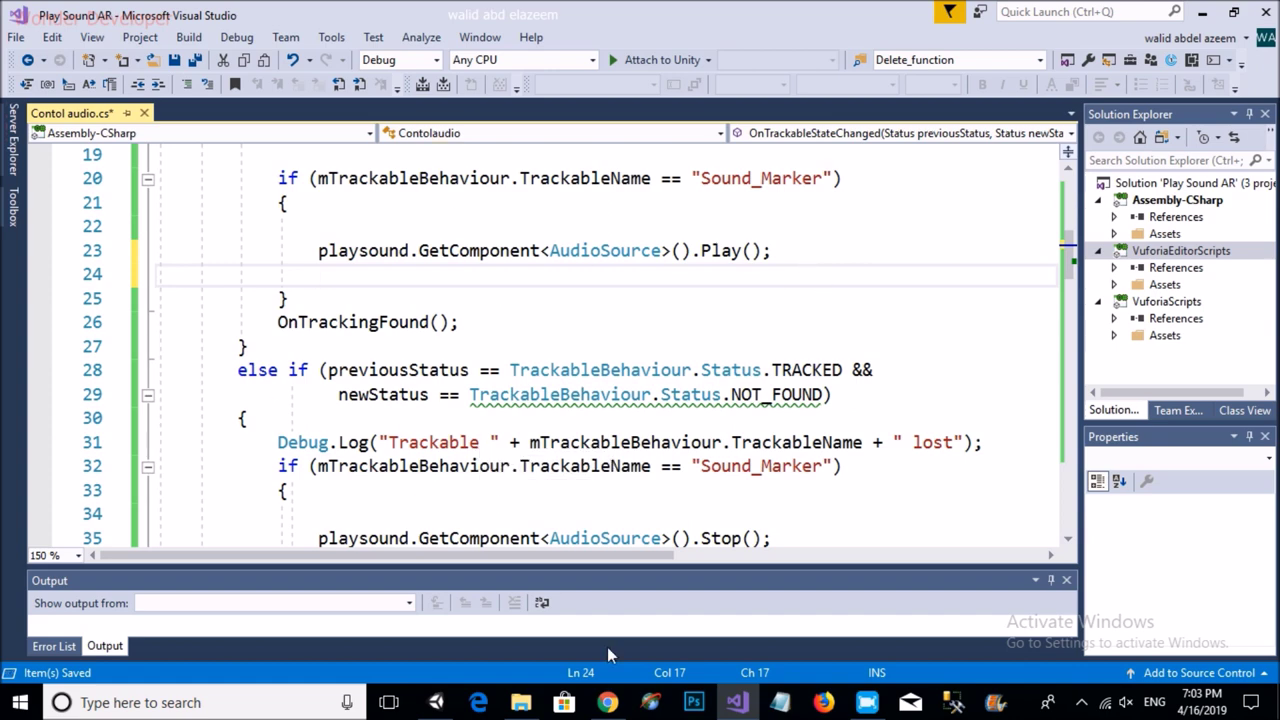
left_click(607, 702)
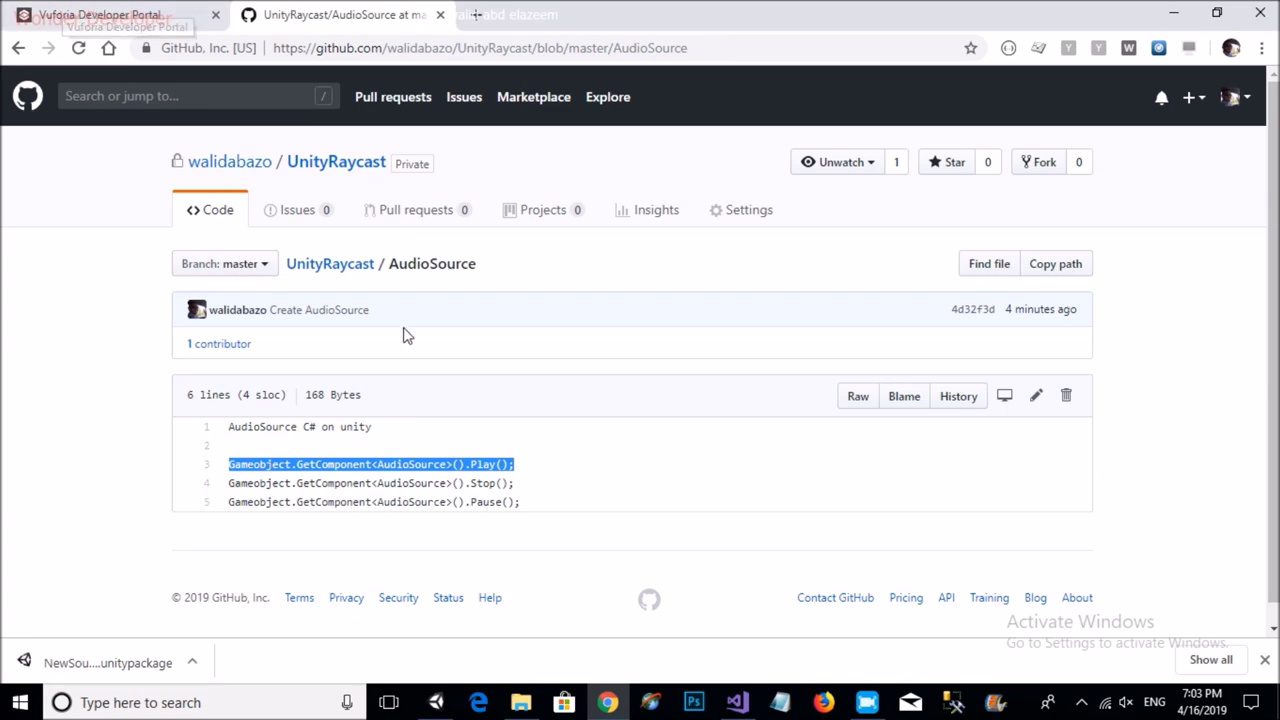
Step: Select the full code block of the RaycastHit snippet in the UnityRaycast GitHub repository
left_click(333, 263)
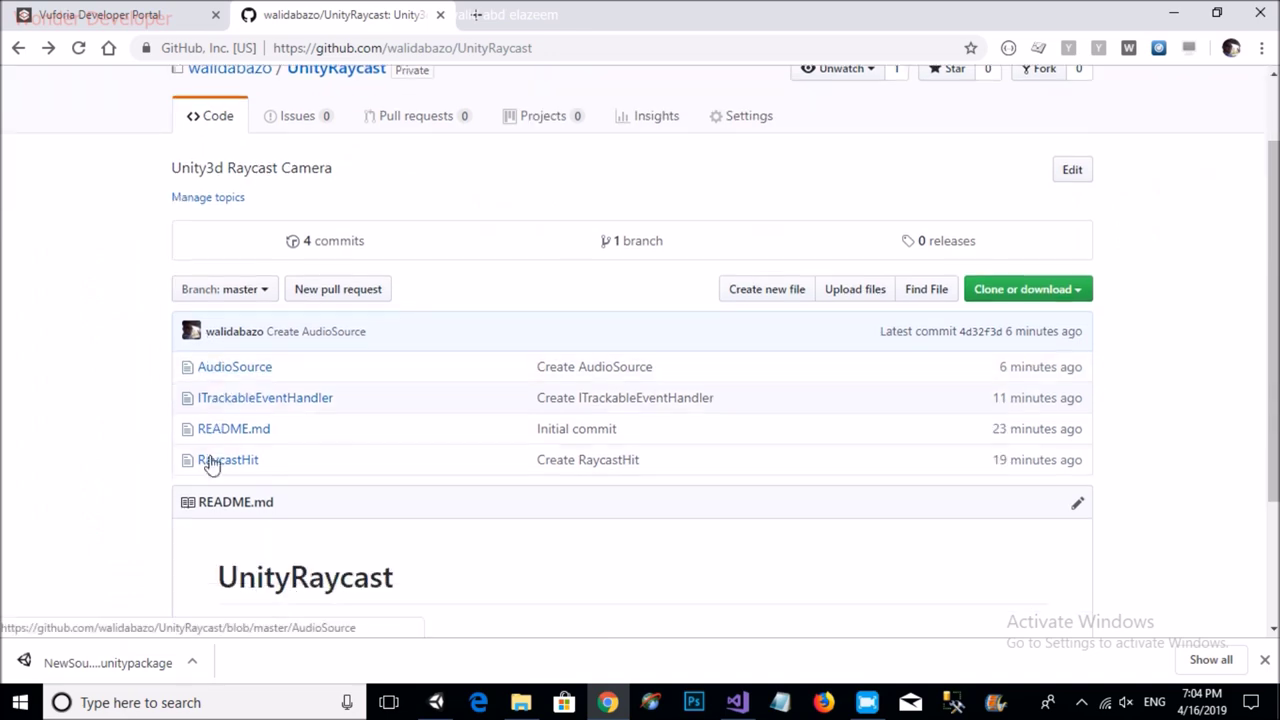
left_click(211, 461)
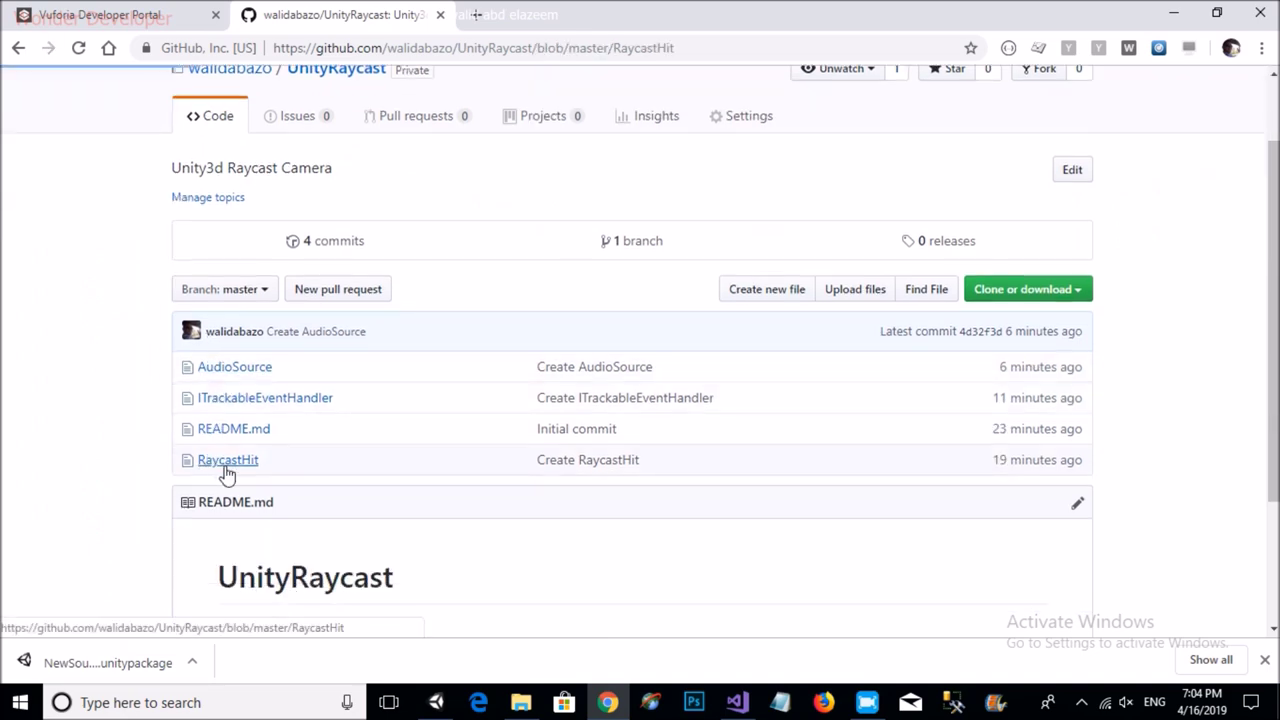
scroll(215, 274, "down", 3)
left_click_drag(230, 241, 289, 558)
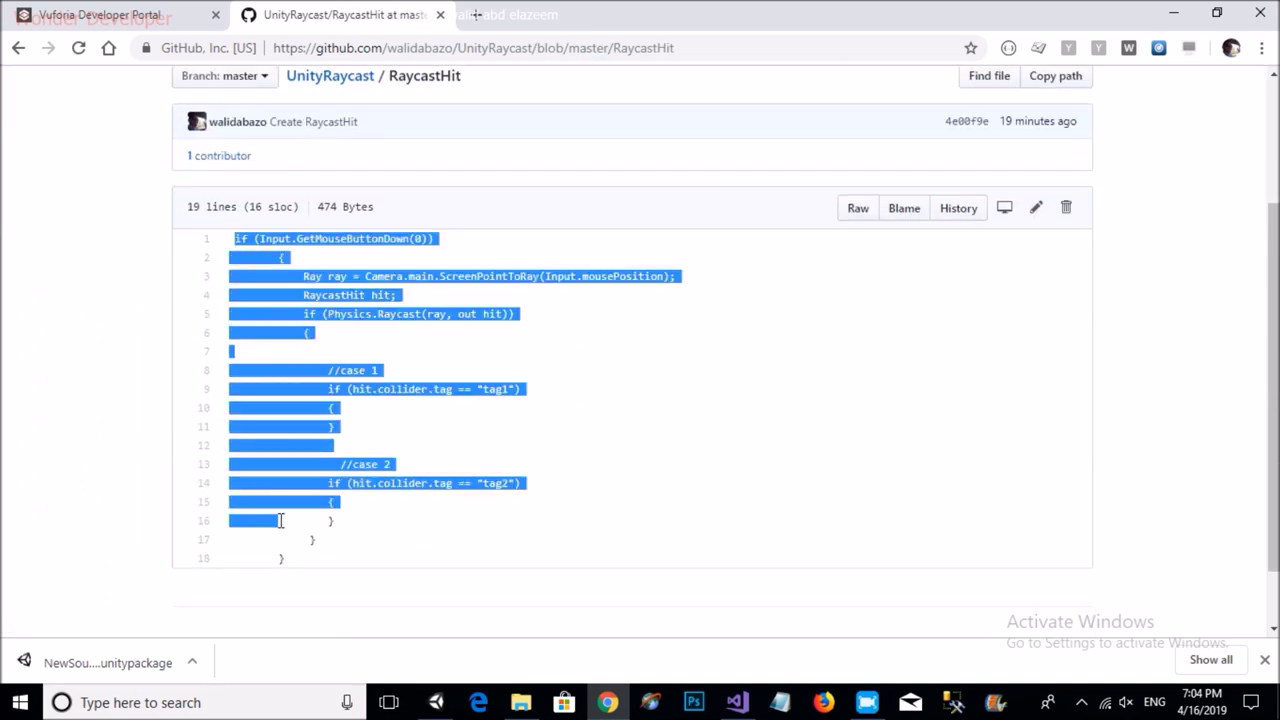
Step: Paste the raycast code into Update() at line 98 and save the script
left_click(736, 702)
scroll(450, 350, "down", 6)
scroll(450, 350, "down", 13)
scroll(400, 300, "down", 5)
left_click(316, 258)
key("ctrl+v")
key("ctrl+s")
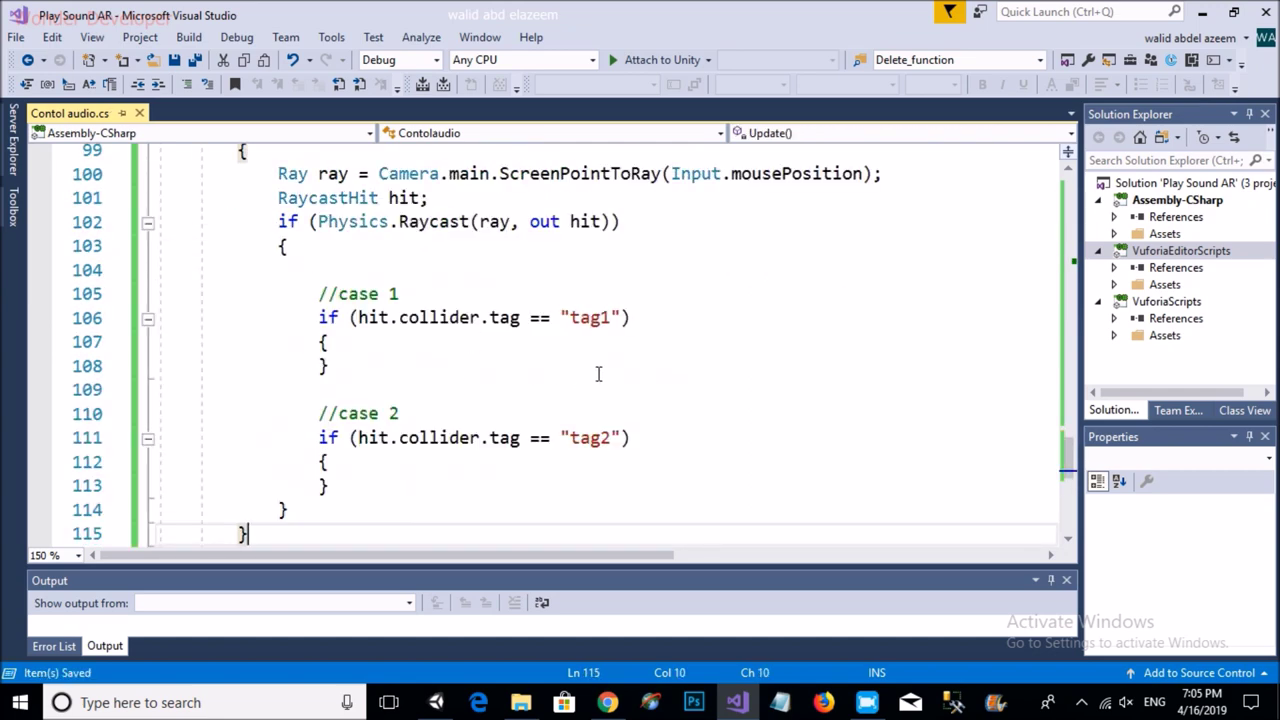
scroll(598, 374, "up", 1)
Step: Replace the tag1 and tag2 placeholders with "Play_sound" and "Stop_sound"
left_click(436, 702)
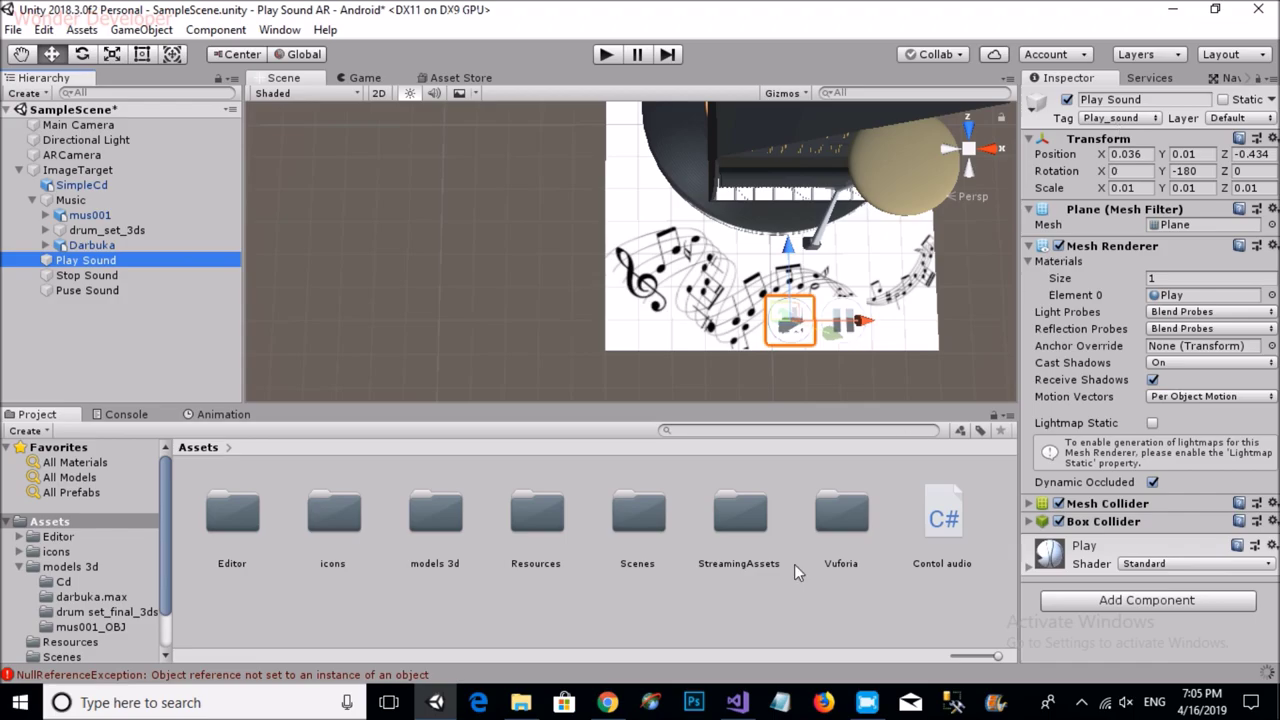
left_click(736, 702)
left_click(364, 419)
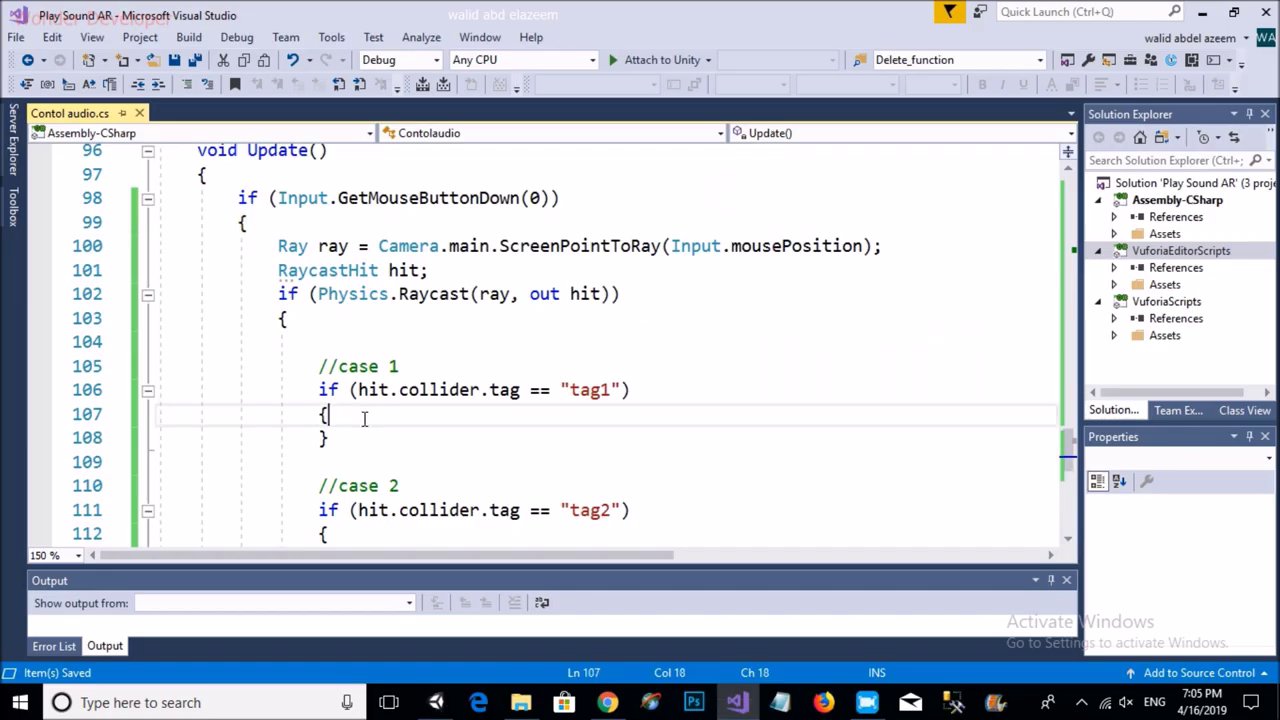
double_click(590, 390)
type("Play")
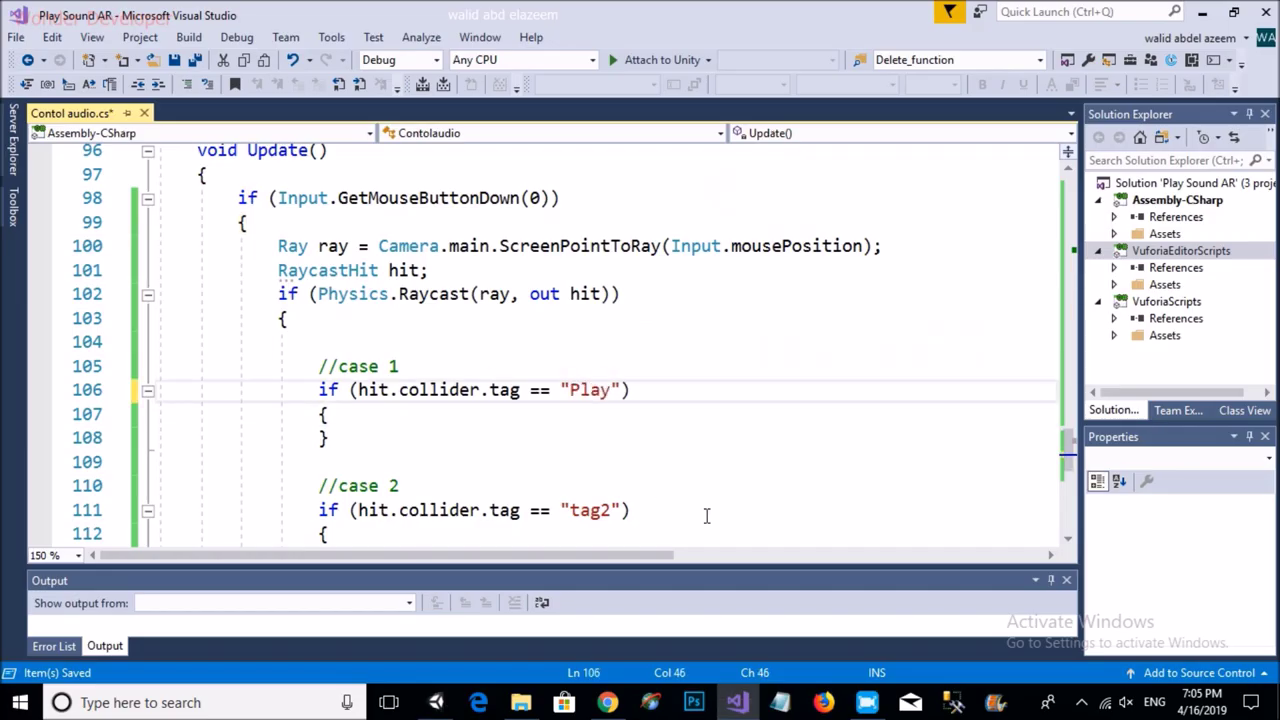
double_click(620, 390)
key("ctrl+c")
double_click(595, 510)
key("ctrl+v")
left_click_drag(610, 510, 570, 510)
type("S")
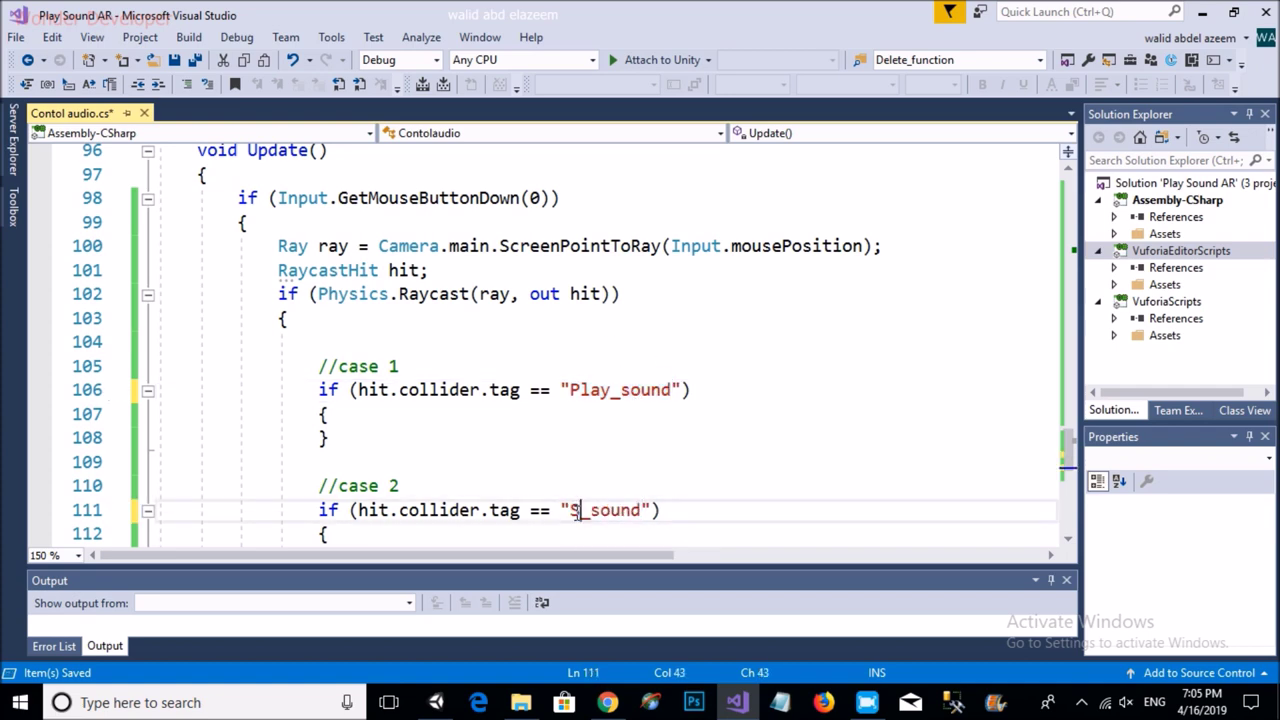
Step: Check the Stop Sound and Pause Sound tags in Unity, then duplicate the case 2 block
left_click(436, 702)
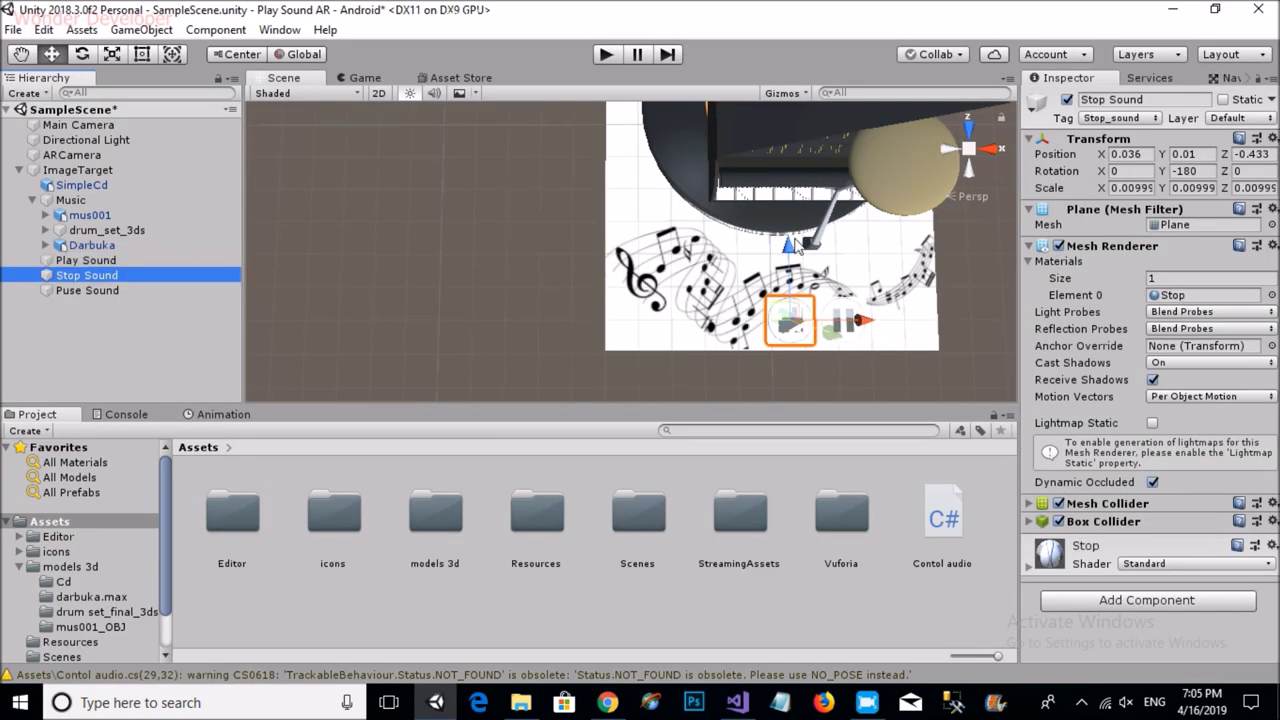
left_click(60, 291)
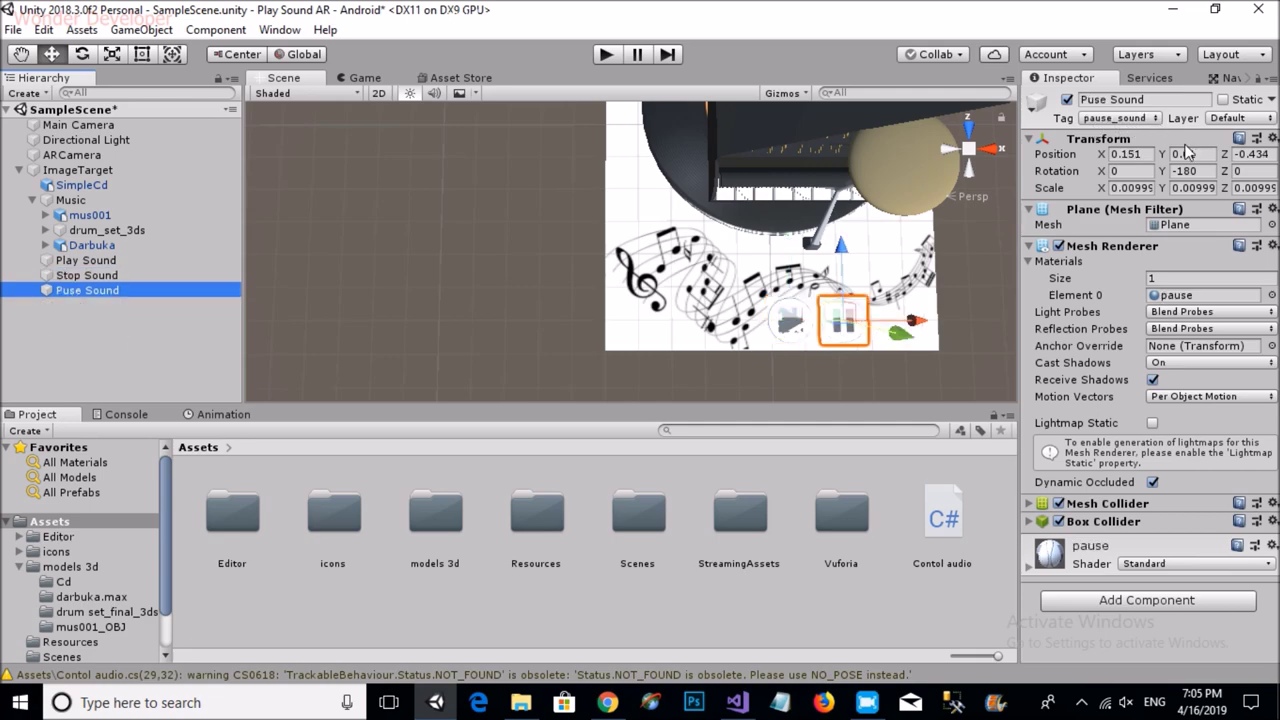
left_click(737, 702)
scroll(360, 354, "down", 3)
left_click_drag(330, 342, 298, 270)
key("ctrl+c")
left_click(383, 346)
key("Return")
key("ctrl+v")
Step: Turn the duplicated block into case 3 checking the "pause_sound" tag
double_click(394, 390)
type("3")
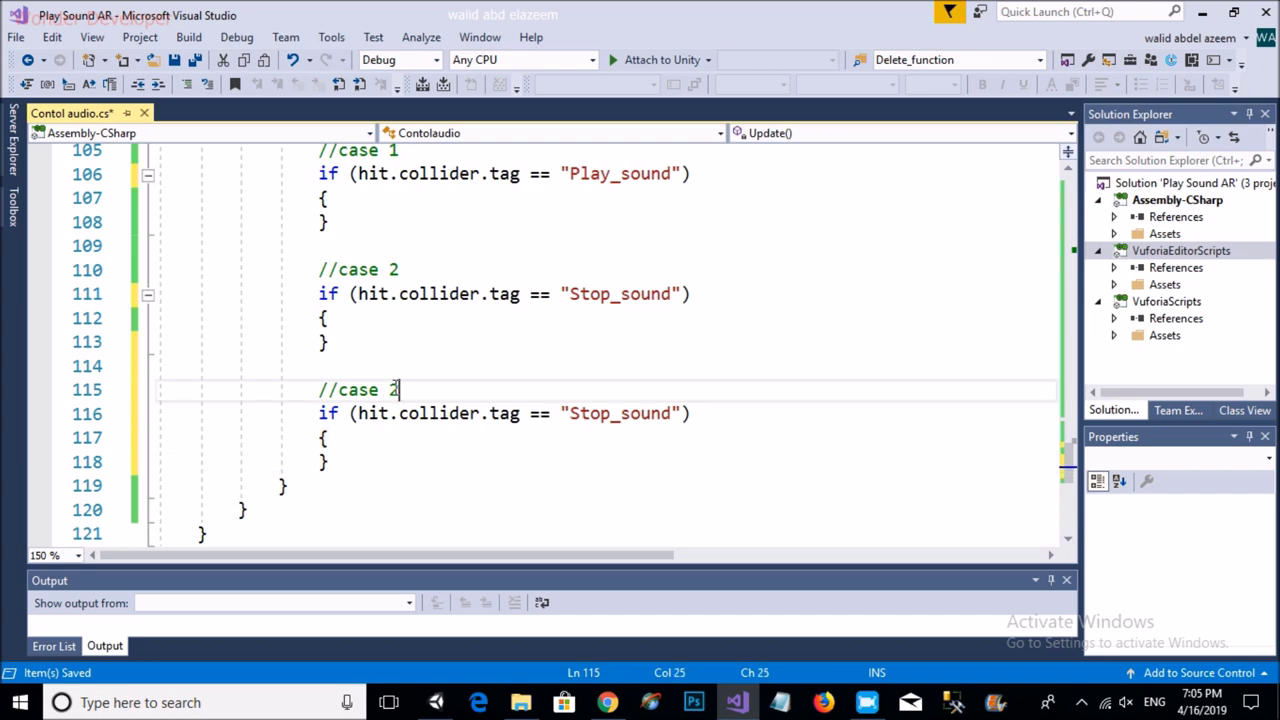
left_click_drag(609, 413, 591, 413)
type("P")
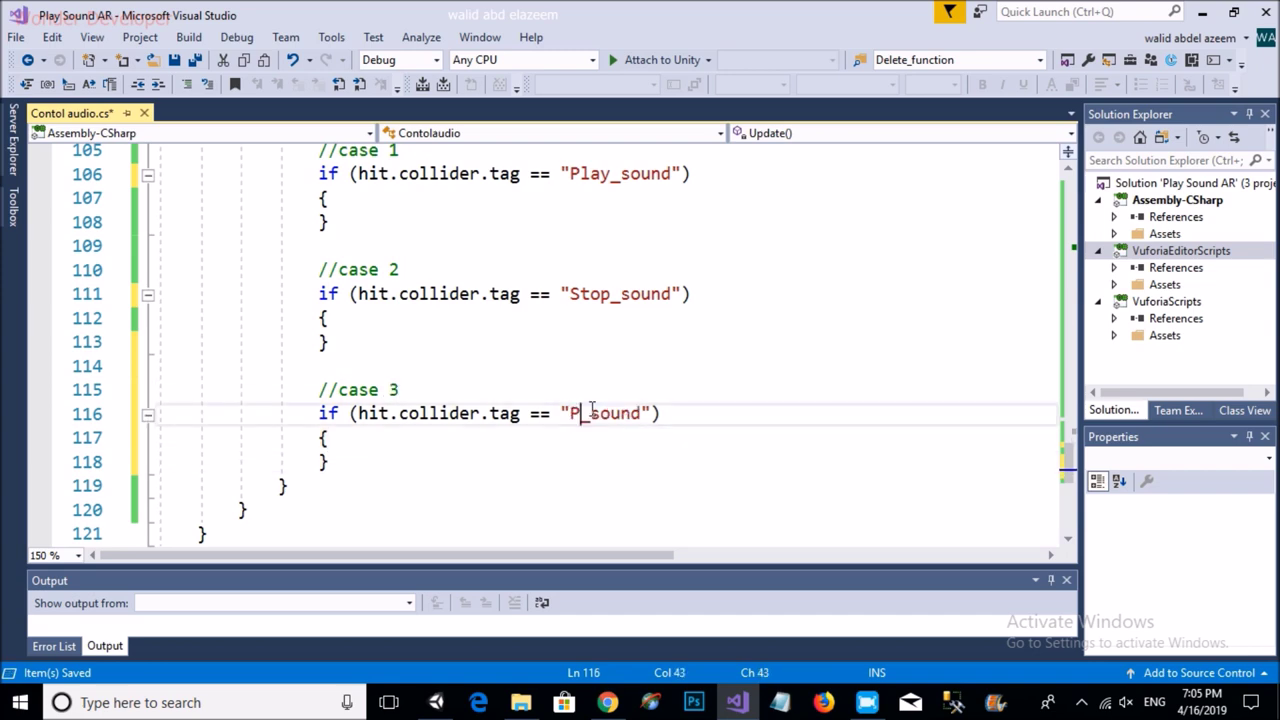
key("alt+Tab")
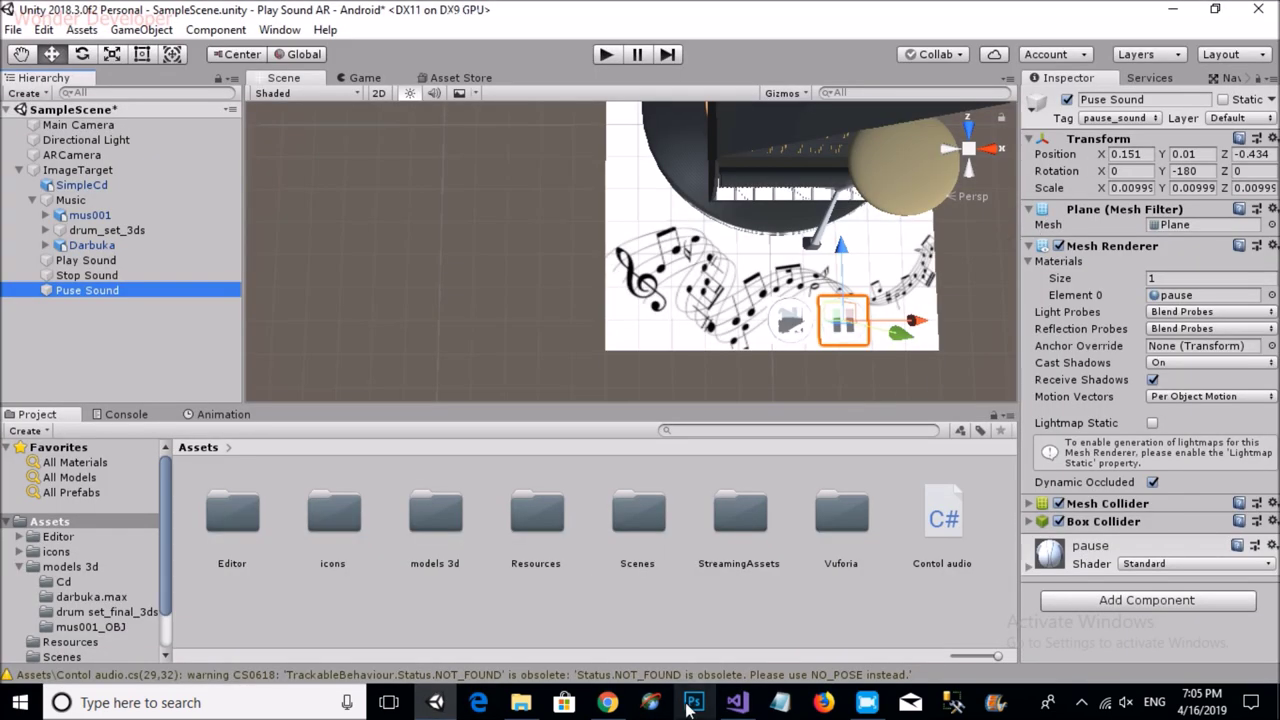
left_click(737, 702)
key("BackSpace")
type("pause_sound\")")
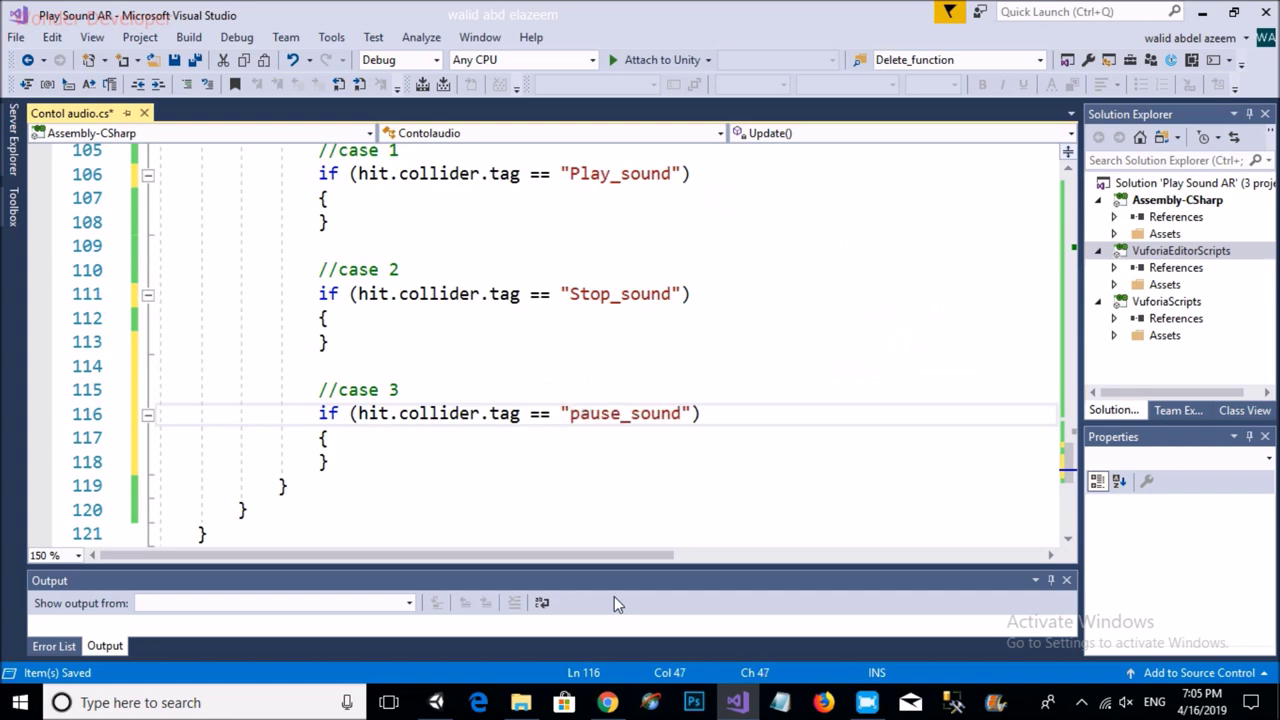
scroll(740, 380, "up", 6)
Step: Add stopsound as a second GameObject field after playsound in the declaration
scroll(749, 375, "up", 16)
scroll(749, 375, "up", 12)
left_click(471, 370)
type(",")
key("Escape")
key("ctrl+v")
key("Left")
key("Left")
key("Left")
key("BackSpace")
key("BackSpace")
key("BackSpace")
Step: Add pausesound as the third field, then select the three field names
key("BackSpace")
type("stop")
key("Right")
key("Right")
key("Right")
type(",")
key("ctrl+v")
key("Left")
key("Left")
key("Left")
key("BackSpace")
key("Right")
key("Delete")
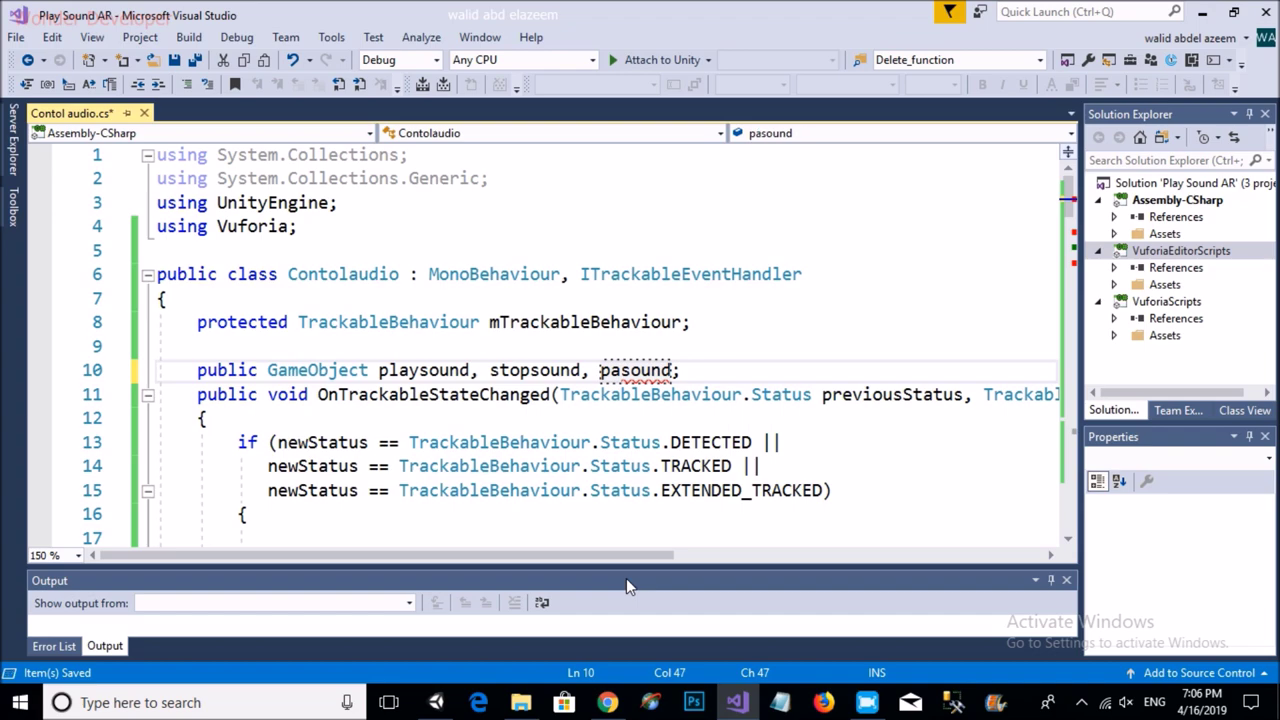
type("use")
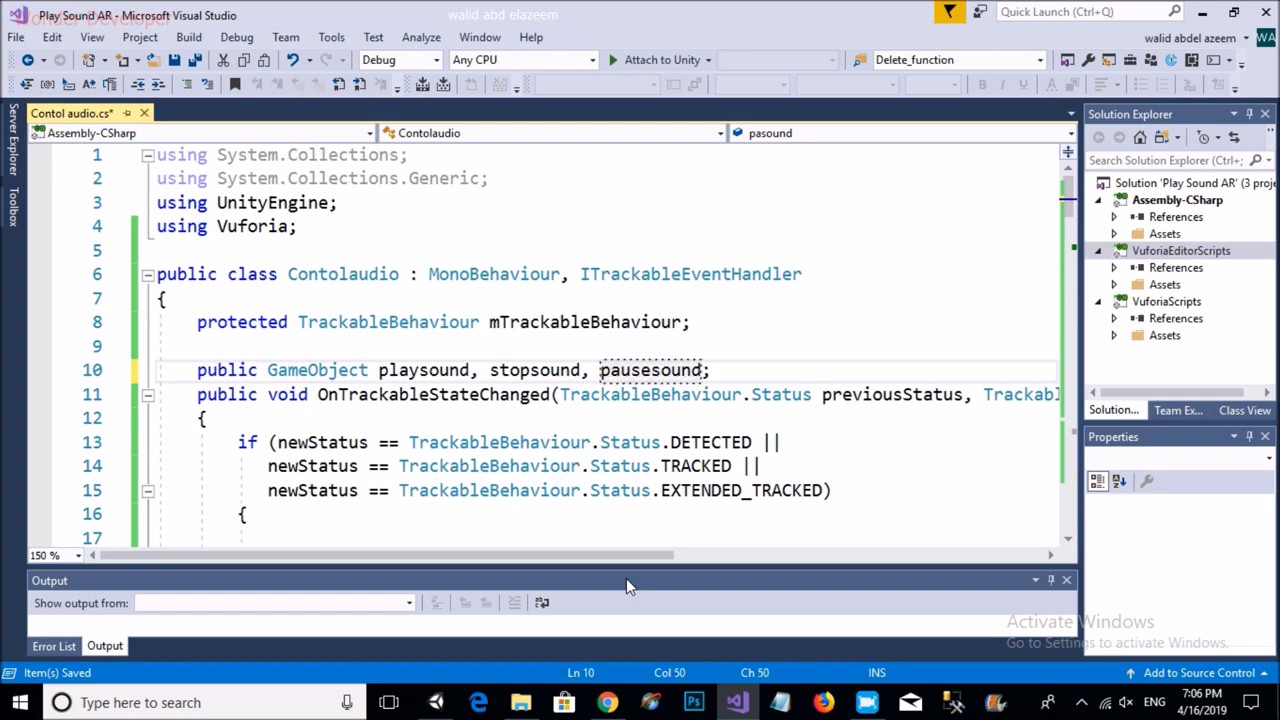
left_click(524, 370)
left_click_drag(378, 370, 705, 370)
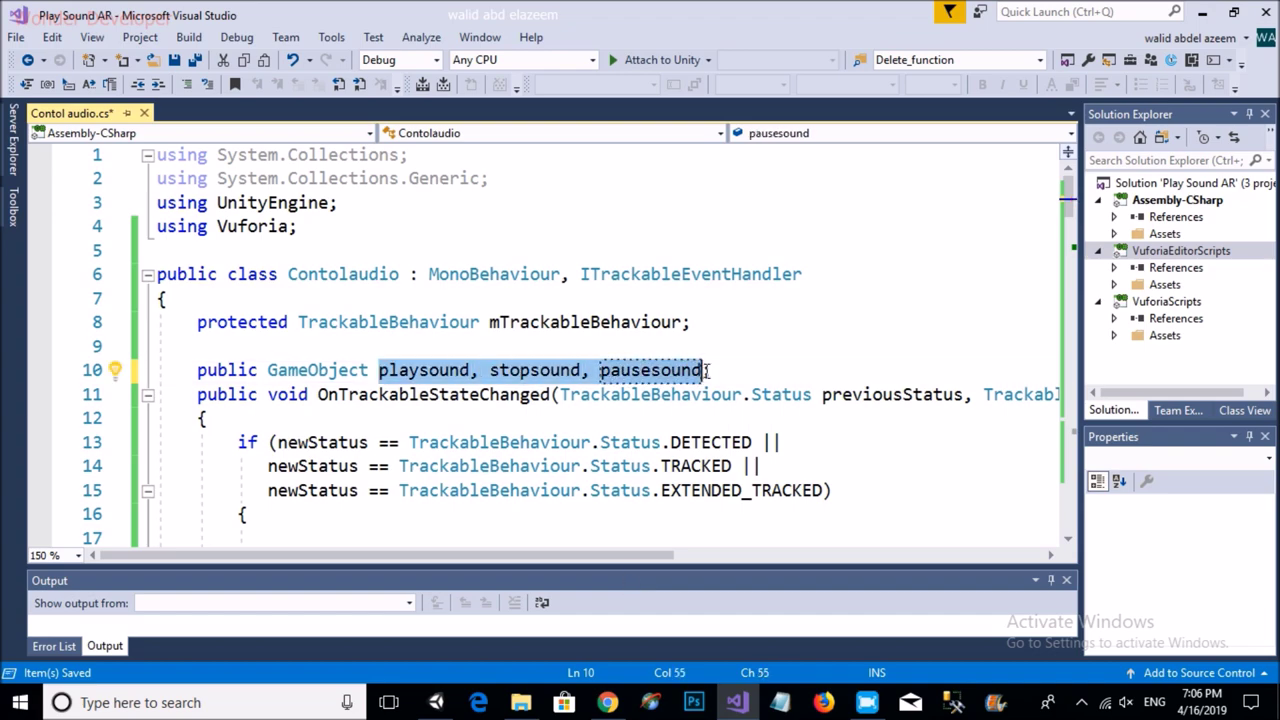
scroll(735, 428, "down", 7)
scroll(735, 428, "down", 12)
scroll(735, 428, "down", 13)
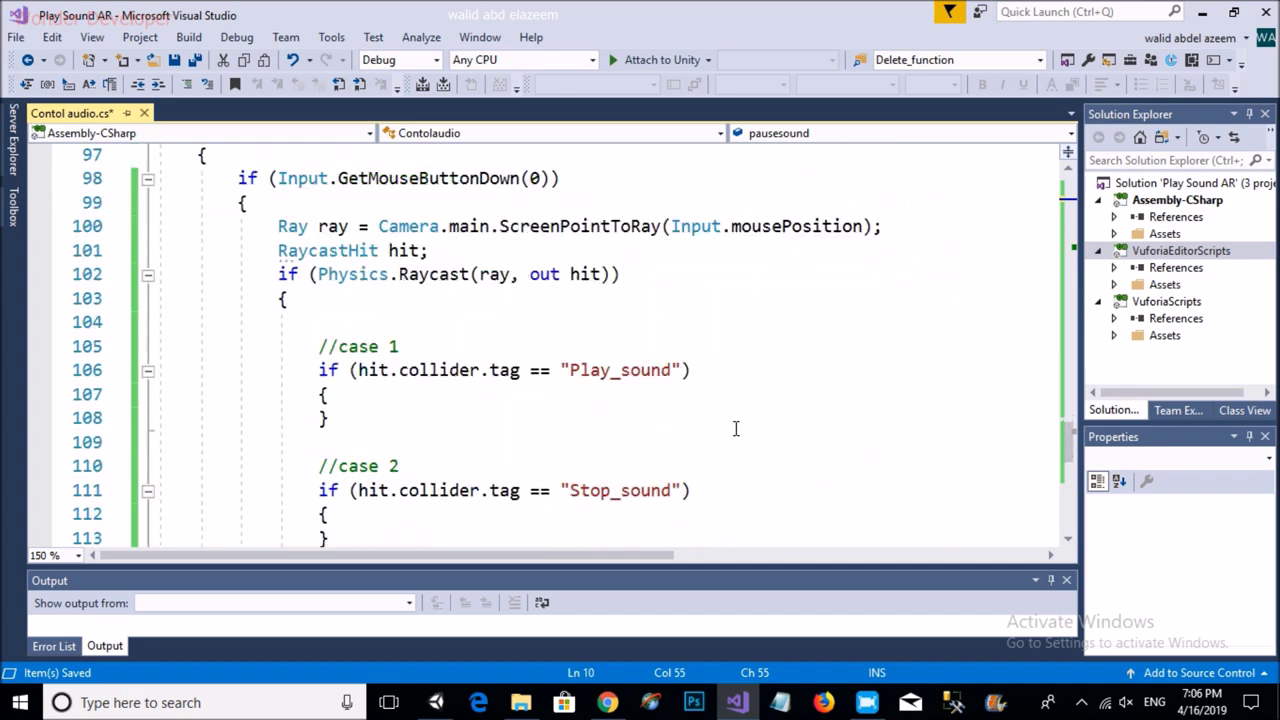
Step: Paste playsound, stopsound and pausesound into case 1, each on its own line without commas
left_click(370, 387)
key("Return")
key("ctrl+v")
key("ctrl+Left")
key("ctrl+Left")
key("ctrl+Left")
key("BackSpace")
key("BackSpace")
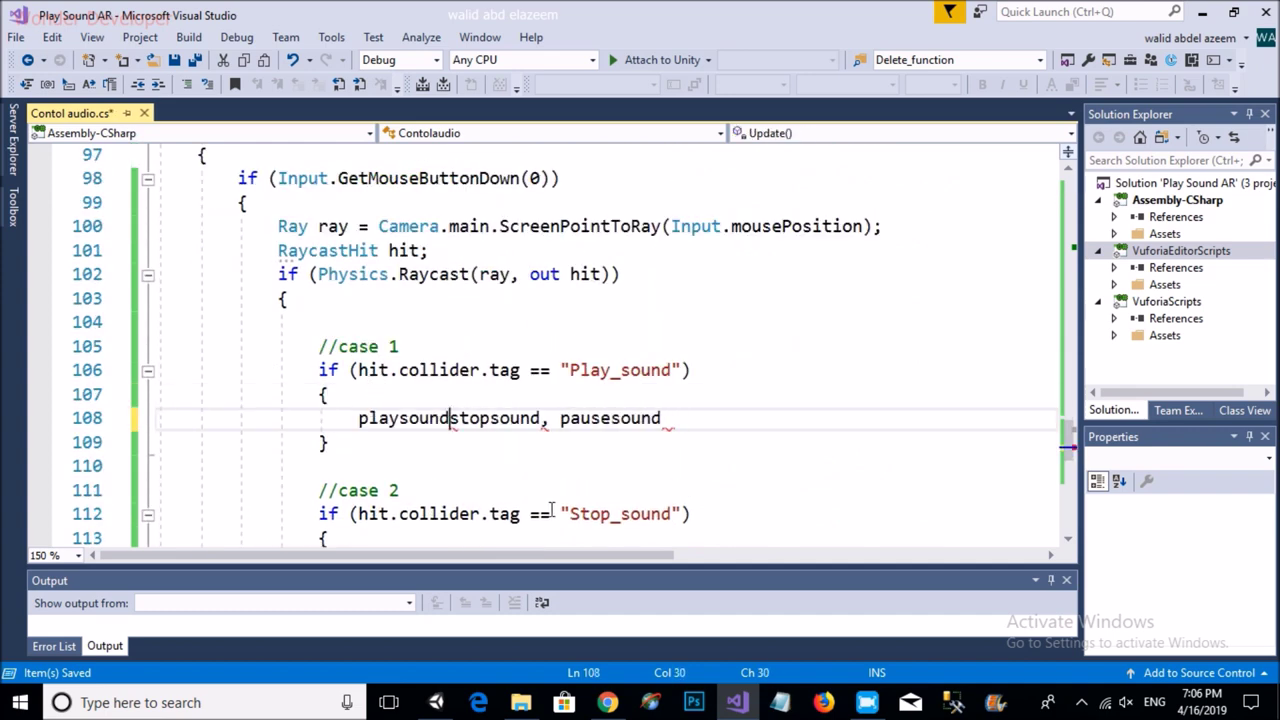
key("Return")
key("ctrl+Right")
key("Delete")
key("Delete")
key("Return")
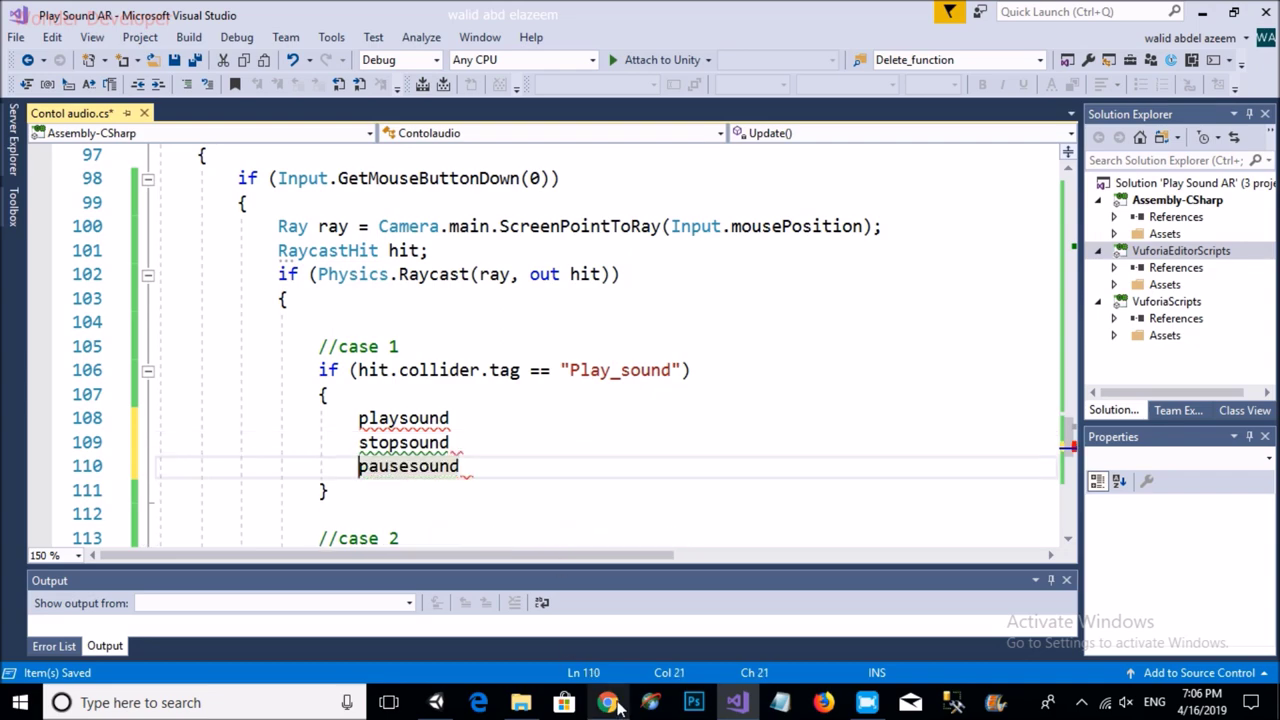
Step: Append a GetComponent<AudioSource>().Stop() call to playsound in case 1
scroll(763, 305, "up", 11)
scroll(763, 305, "down", 5)
scroll(762, 311, "up", 10)
scroll(763, 311, "up", 7)
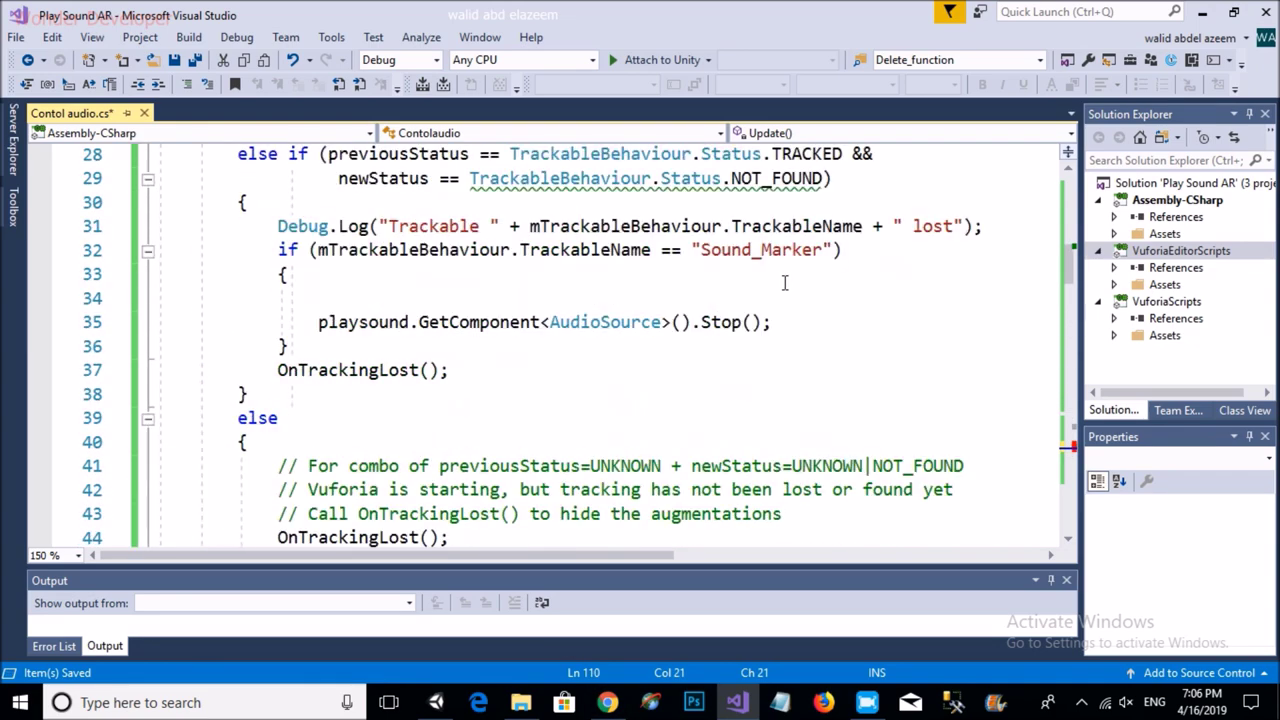
scroll(780, 287, "up", 2)
left_click_drag(771, 466, 410, 466)
key("ctrl+c")
scroll(778, 445, "down", 20)
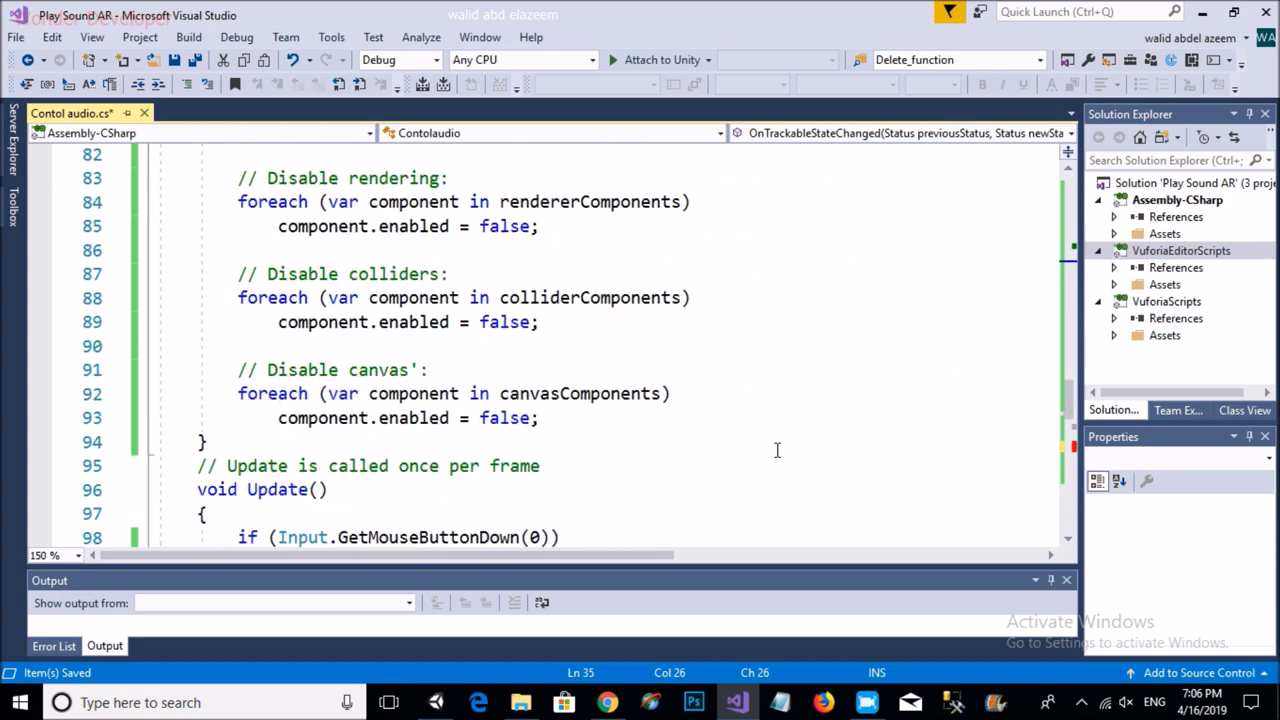
scroll(775, 449, "down", 9)
scroll(494, 268, "up", 2)
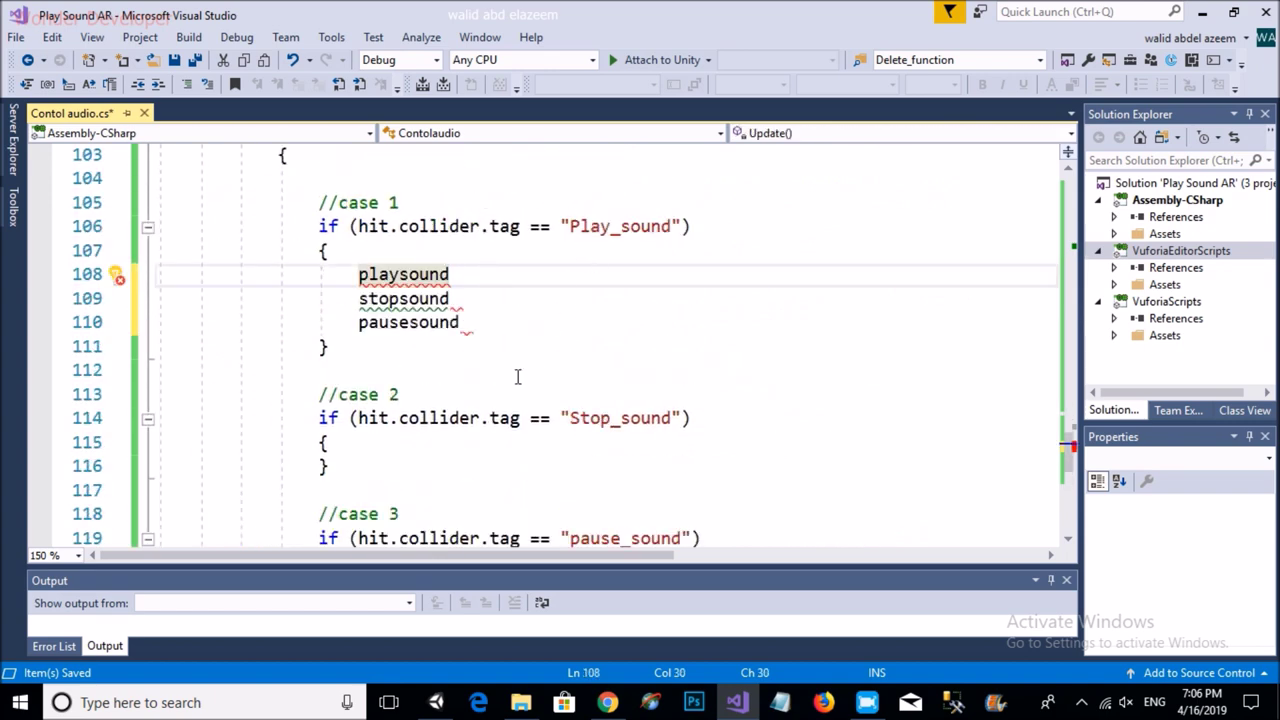
key("ctrl+v")
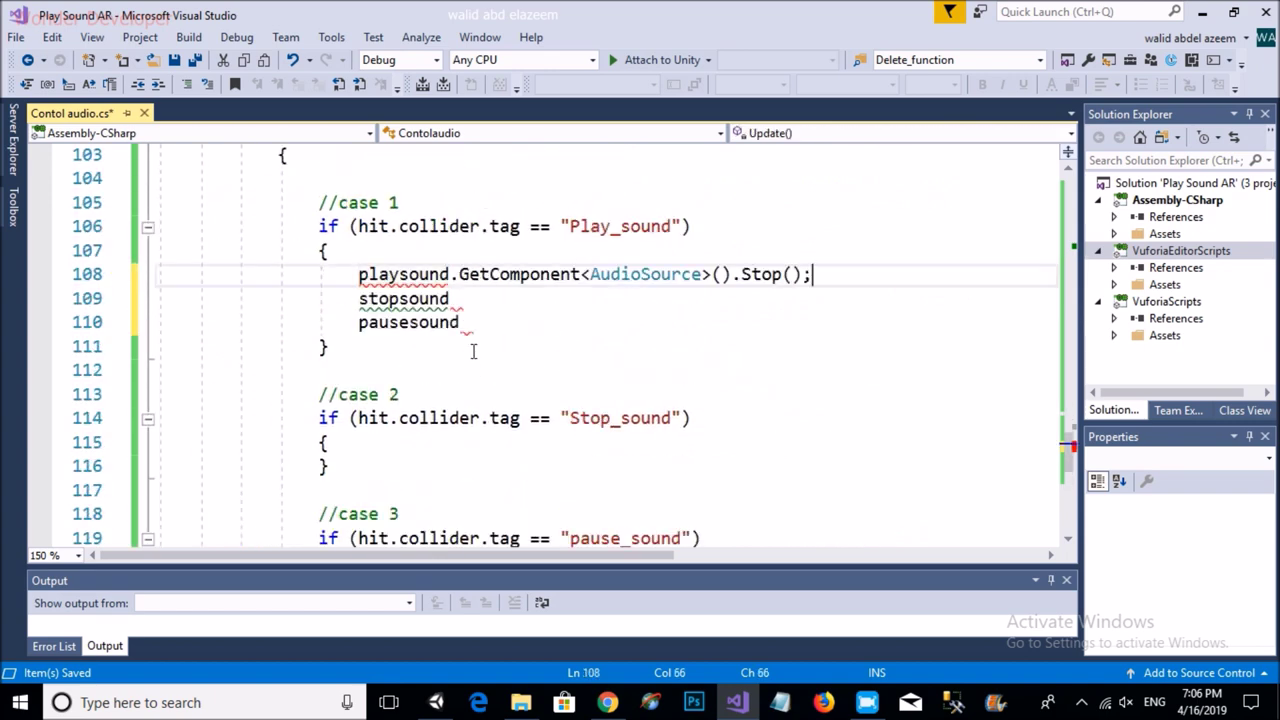
Step: Add the AudioSource call to stopsound and pausesound, using Pause() for pausesound and Play() for playsound
left_click(528, 306)
key("ctrl+v")
left_click(540, 322)
key("ctrl+v")
double_click(770, 322)
type("pu")
double_click(788, 433)
left_click(760, 298)
left_click(770, 274)
double_click(770, 274)
type("p")
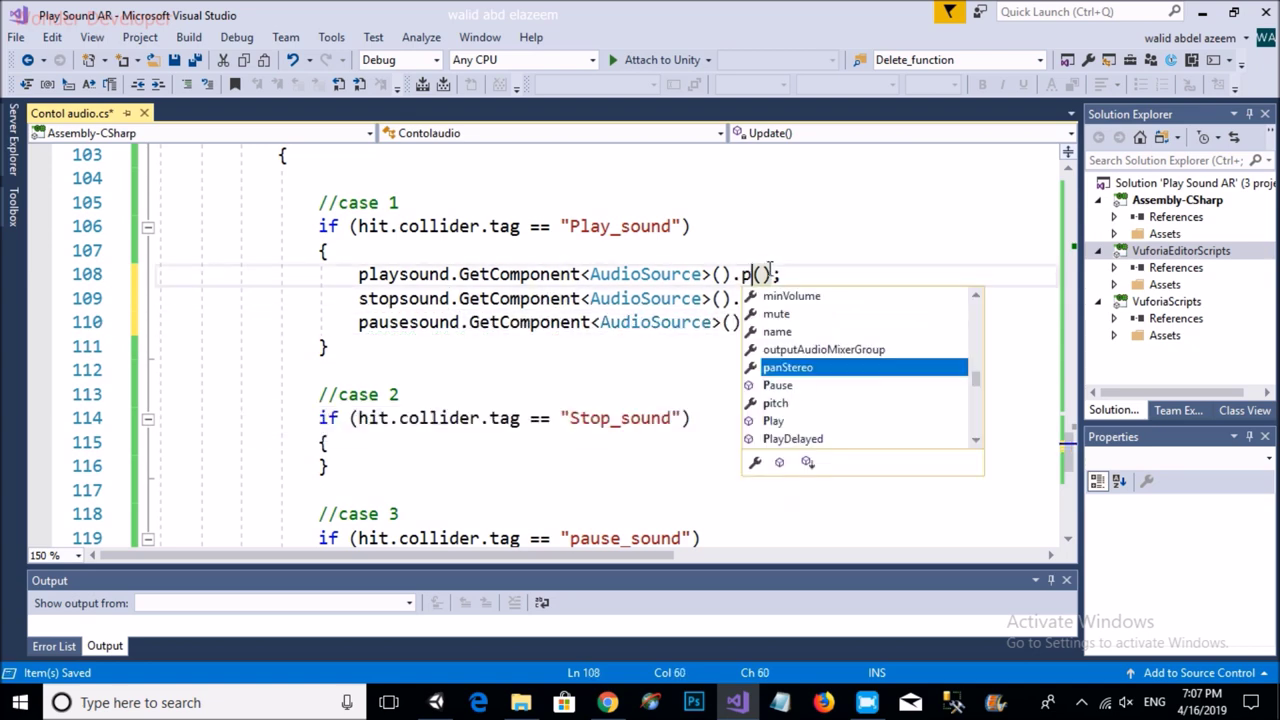
type("lay")
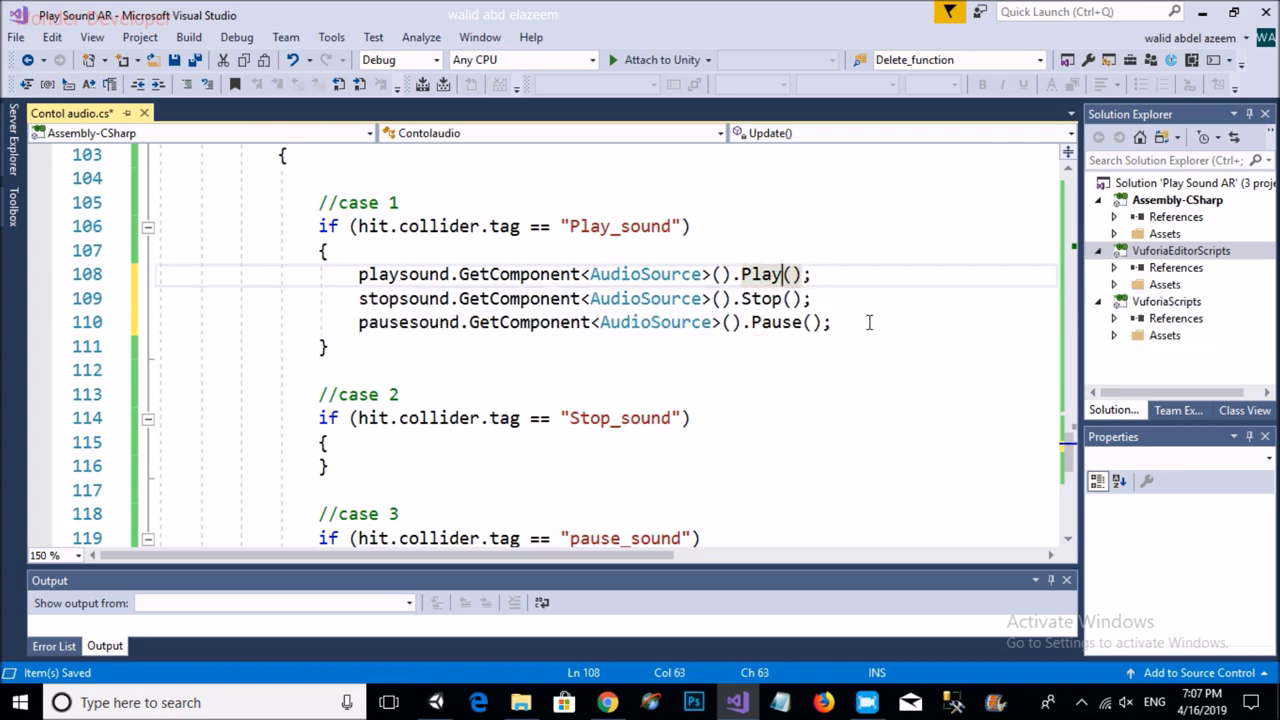
Step: Move the Stop() call into case 2 and put pausesound.GetComponent<AudioSource>().Pause(); in case 3
left_click_drag(866, 320, 385, 296)
mouse_move(897, 310)
left_mouse_down()
mouse_move(486, 298)
mouse_move(352, 280)
left_mouse_up()
left_click(529, 352)
scroll(843, 234, "down", 1)
left_click_drag(843, 228, 324, 228)
key("ctrl+c")
key("Delete")
left_click(394, 380)
key("Return")
key("ctrl+v")
left_click_drag(849, 249, 328, 250)
key("Delete")
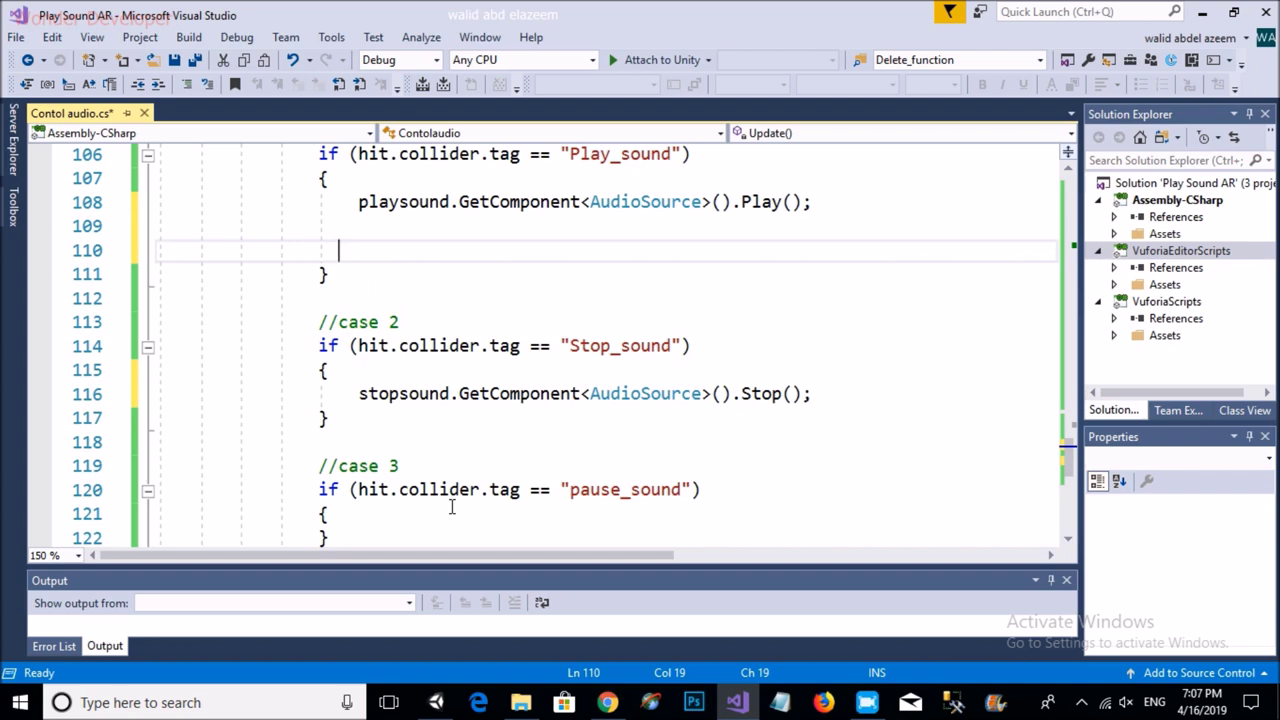
left_click(457, 510)
key("Return")
type("pausesound.GetComponent<AudioSource>().Pause();")
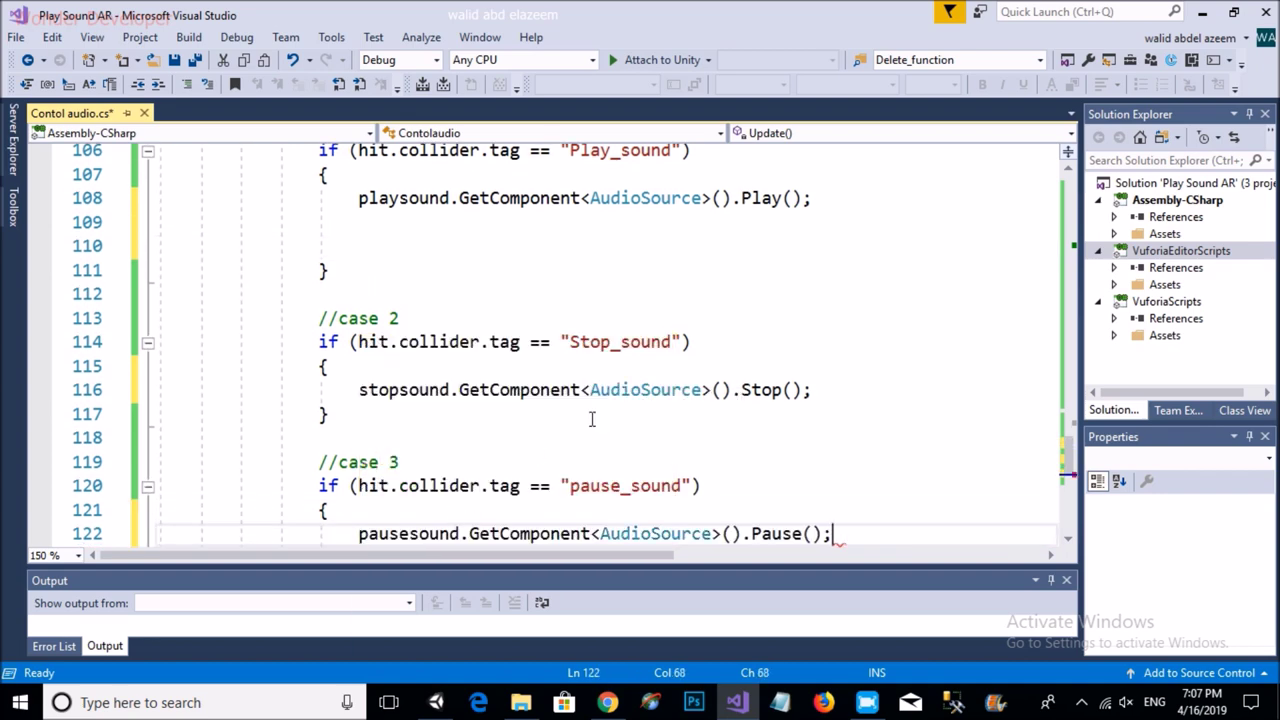
Step: Change the case 2 and case 3 call targets to playsound and save the script
double_click(400, 198)
key("ctrl+c")
double_click(400, 389)
key("ctrl+v")
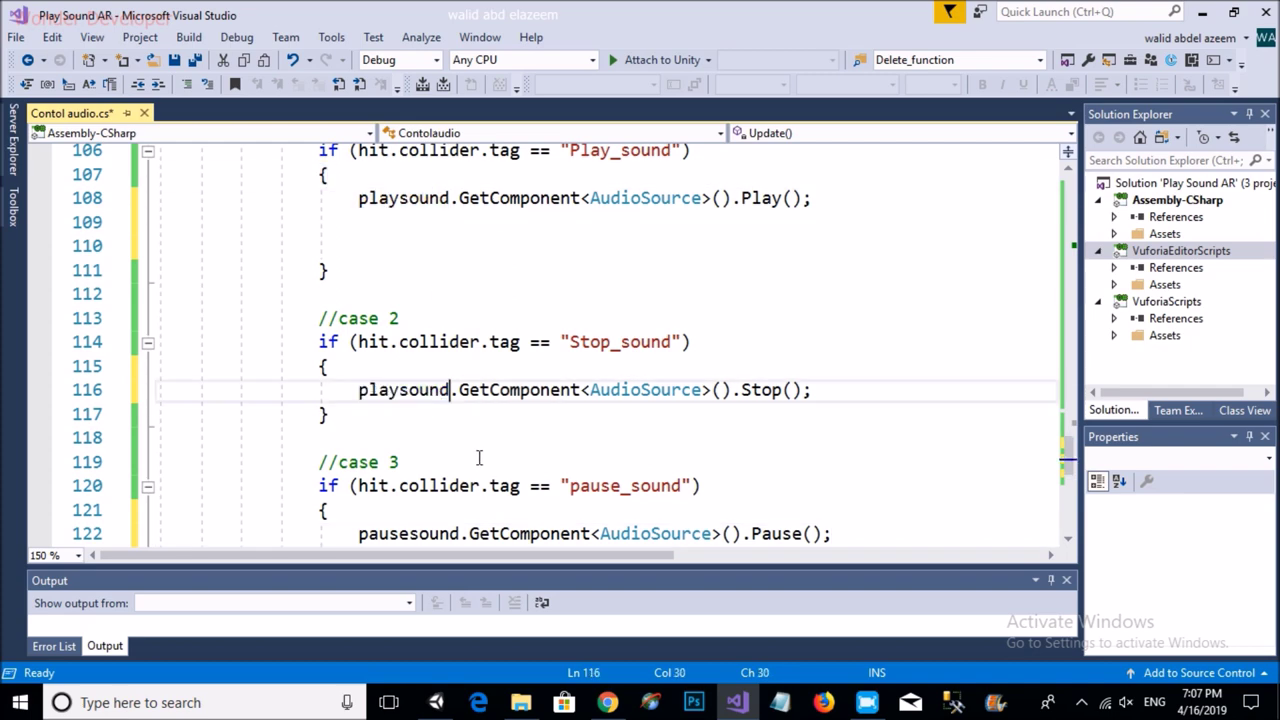
scroll(480, 457, "down", 2)
left_click(411, 389)
double_click(411, 389)
key("ctrl+v")
scroll(480, 443, "up", 2)
key("ctrl+s")
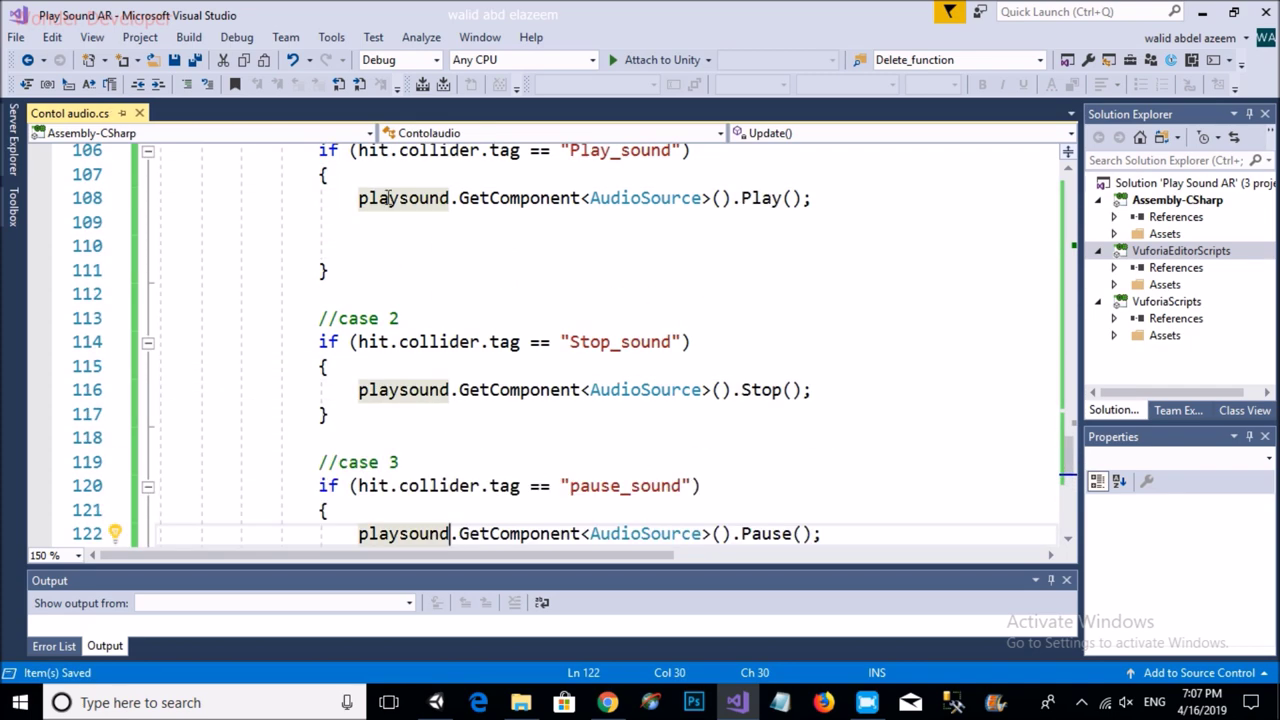
left_click(434, 370)
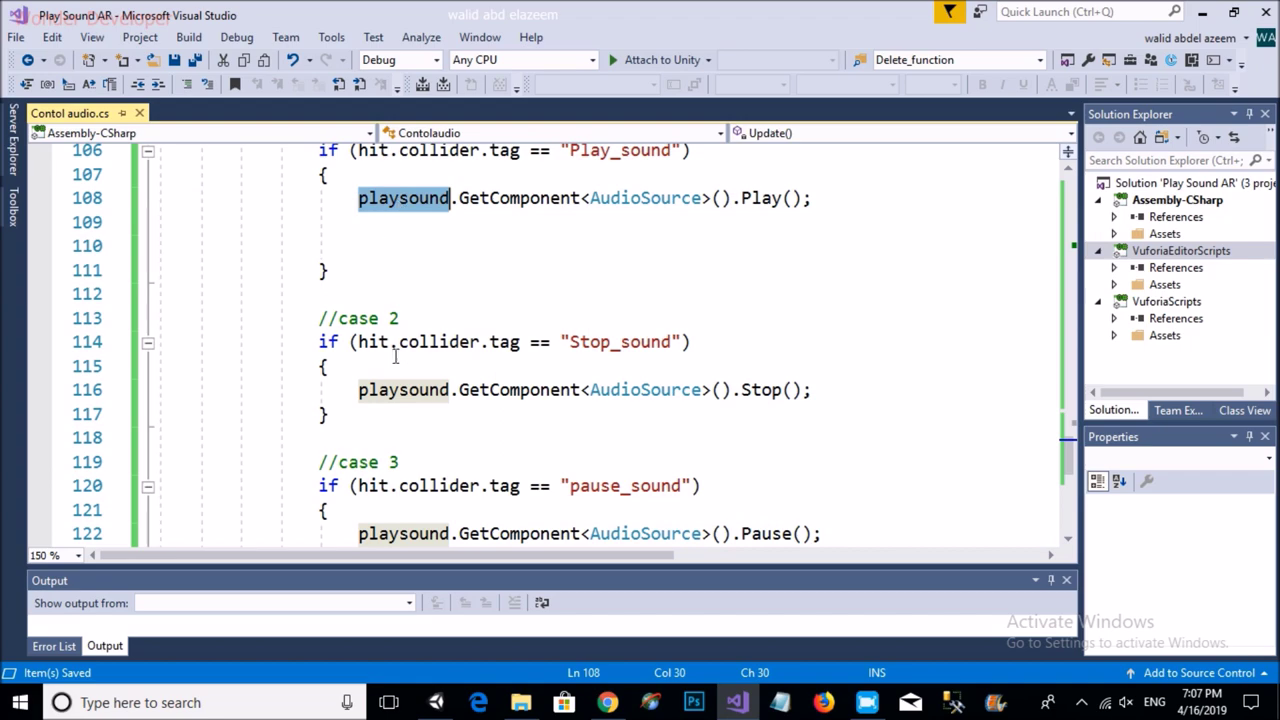
Step: Rename the fields to stopsound_button and pausesound_button and save the script
left_click(390, 389)
left_click(452, 533)
scroll(806, 351, "up", 8)
scroll(790, 385, "up", 20)
scroll(791, 385, "up", 3)
left_click(582, 366)
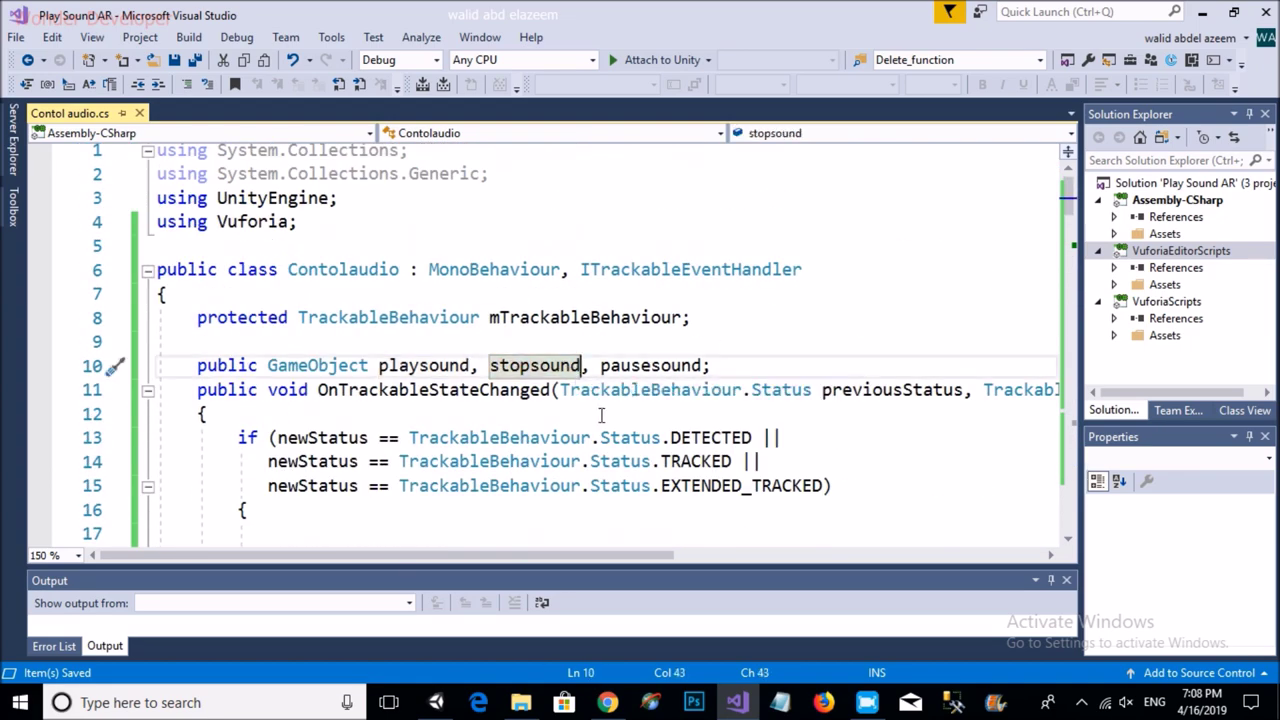
type("_button")
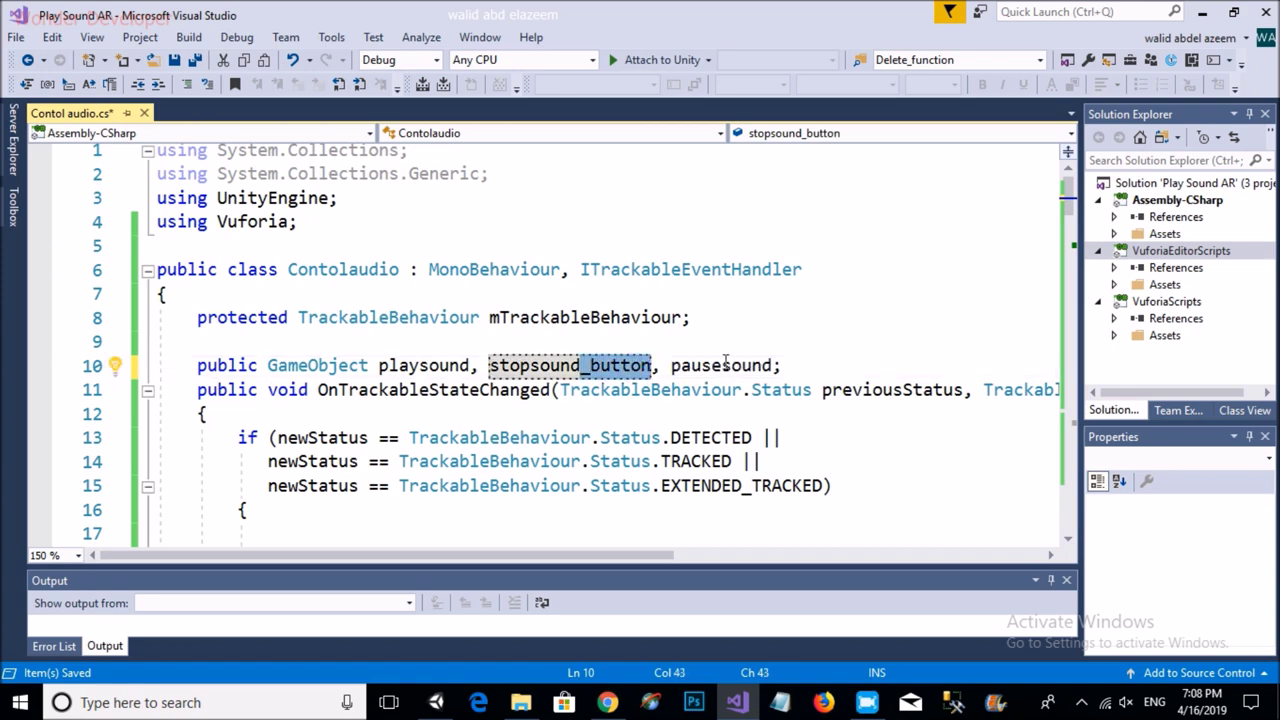
left_click(775, 366)
type("_button")
key("ctrl+s")
Step: Declare a playsound_button field alongside the stop and pause button fields
left_click_drag(477, 366, 381, 366)
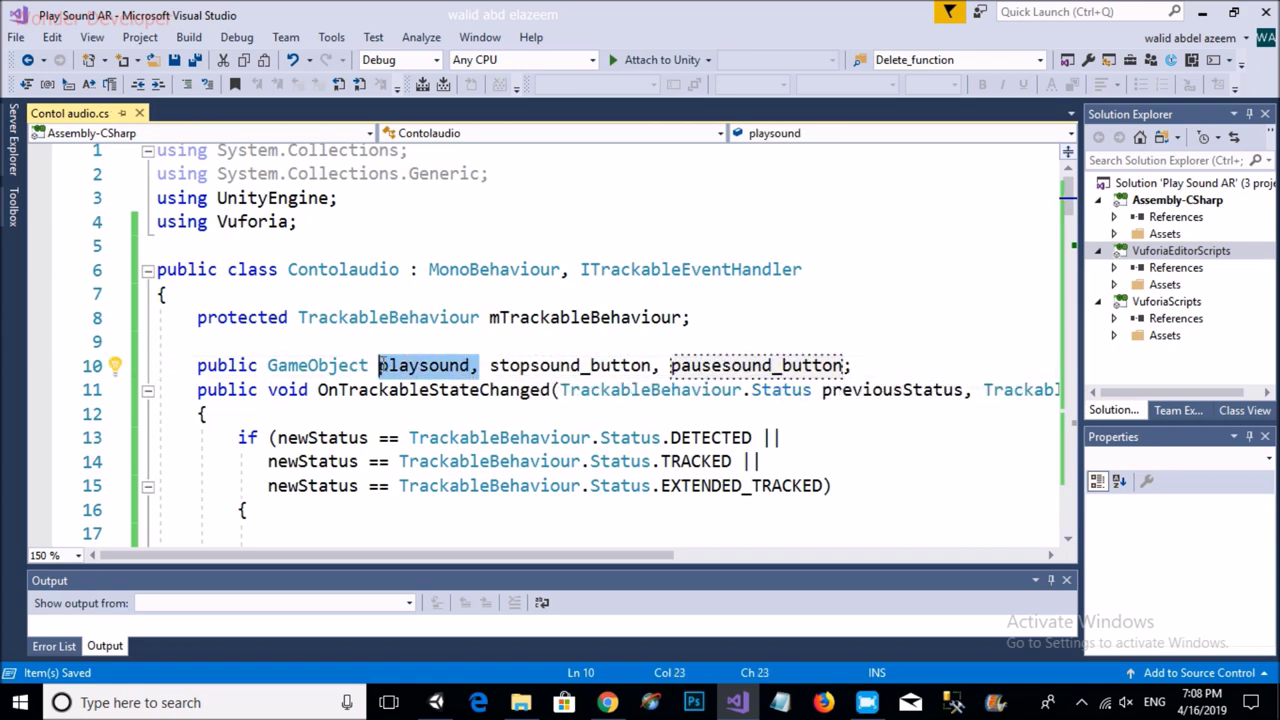
key("ctrl+c")
key("ctrl+v")
key("ctrl+v")
left_click_drag(762, 366, 691, 366)
key("ctrl+c")
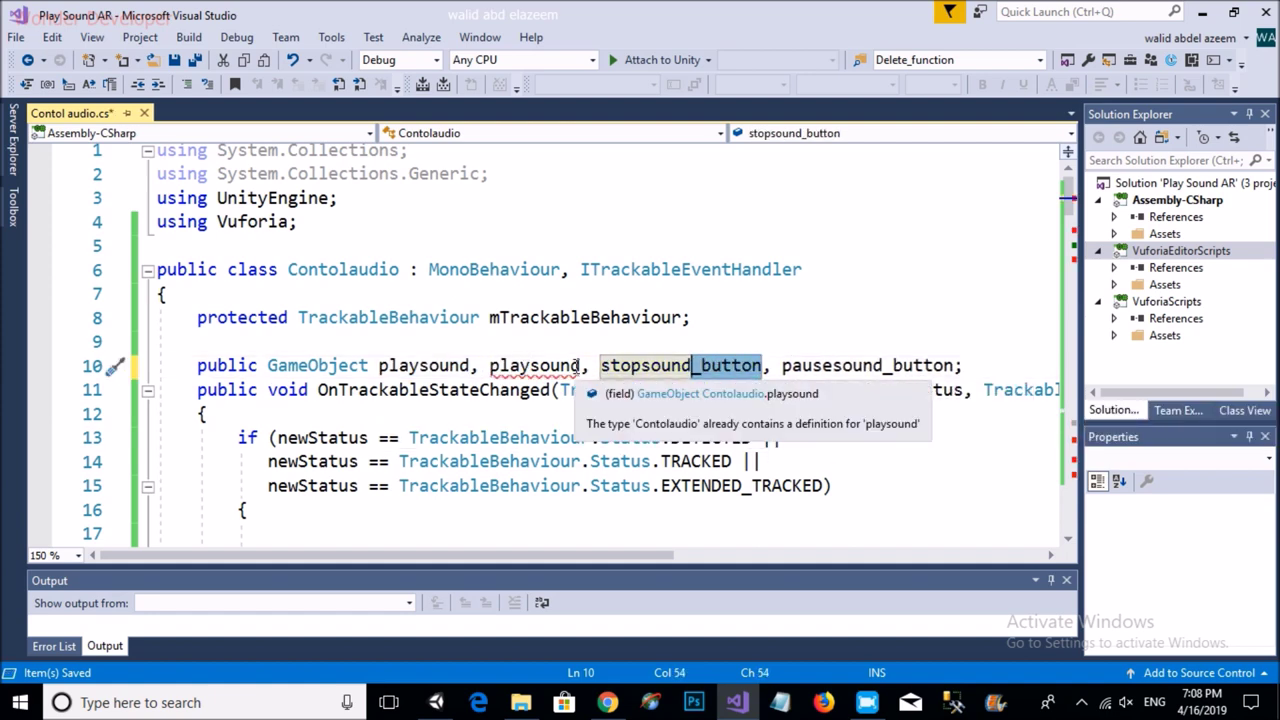
left_click(581, 366)
key("ctrl+v")
Step: Copy the three button names into case 1, each on its own line
left_click_drag(489, 366, 1032, 366)
scroll(630, 370, "down", 2)
scroll(630, 370, "down", 17)
scroll(630, 370, "down", 15)
scroll(632, 375, "up", 3)
scroll(632, 375, "down", 1)
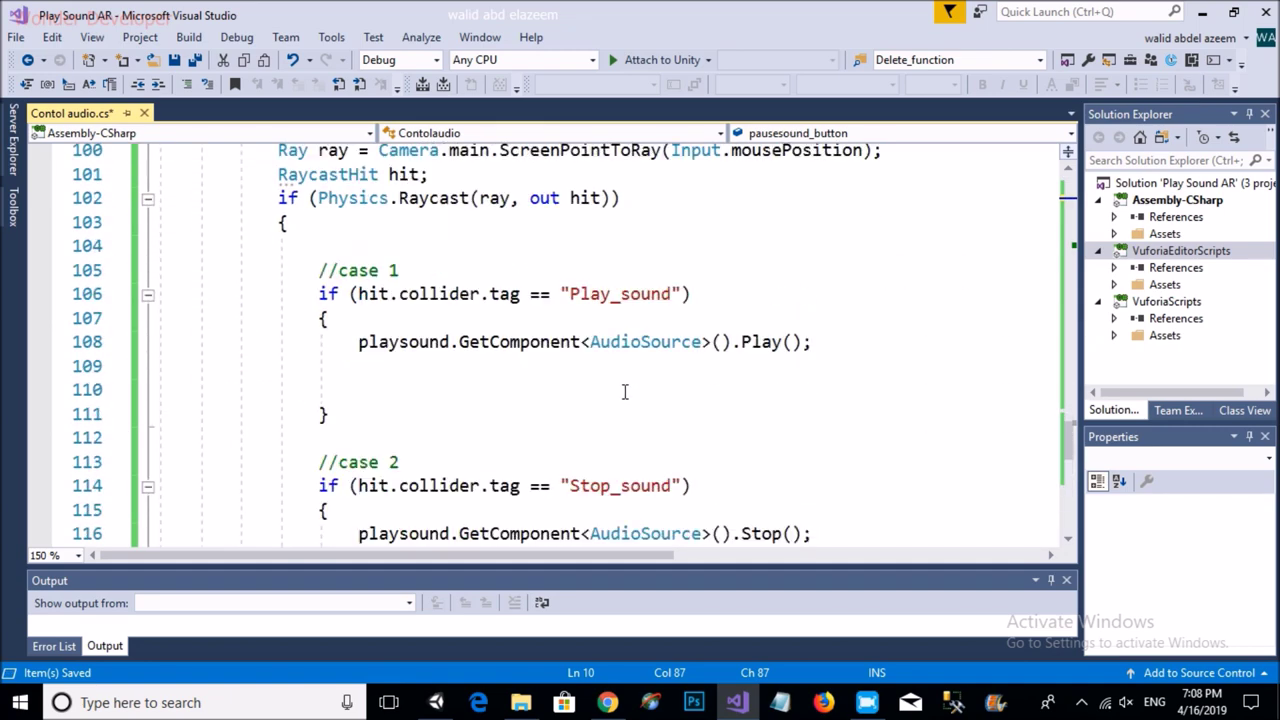
left_click(340, 389)
key("ctrl+v")
left_click(540, 389)
key("BackSpace")
key("BackSpace")
key("Return")
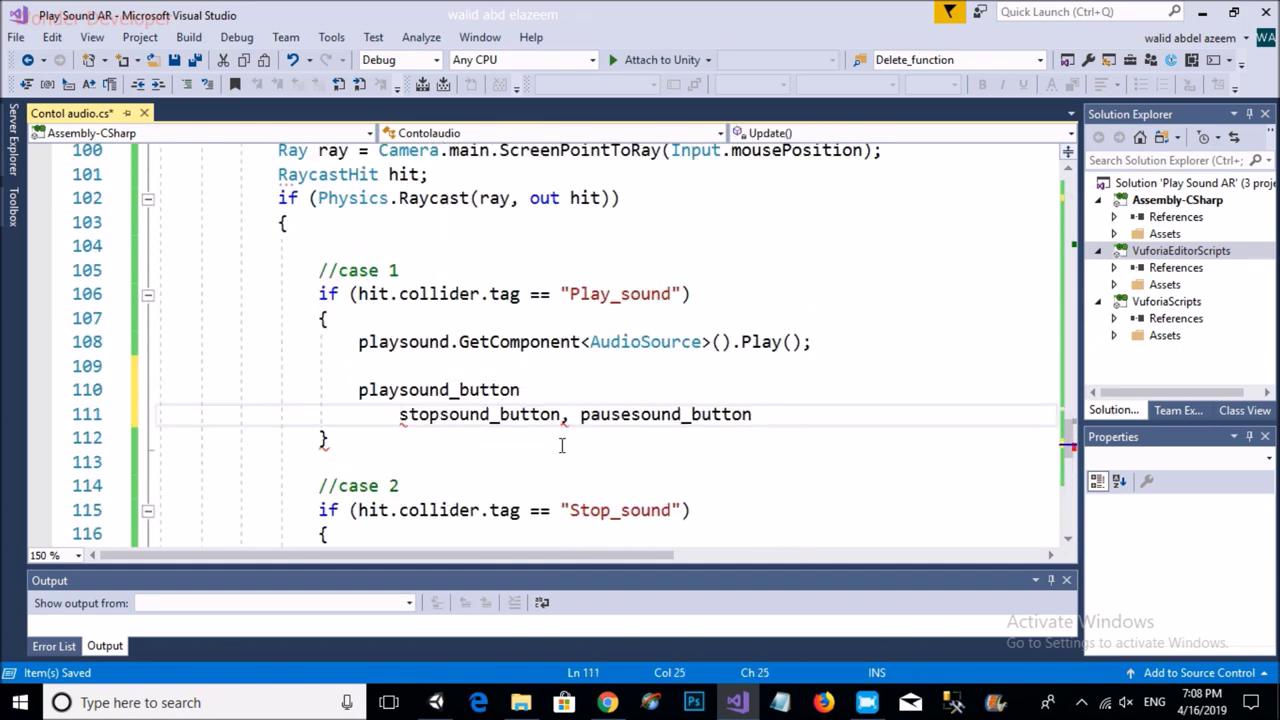
key("Up")
key("End")
key("shift+Home")
type(".s")
key("ctrl+z")
key("ctrl+z")
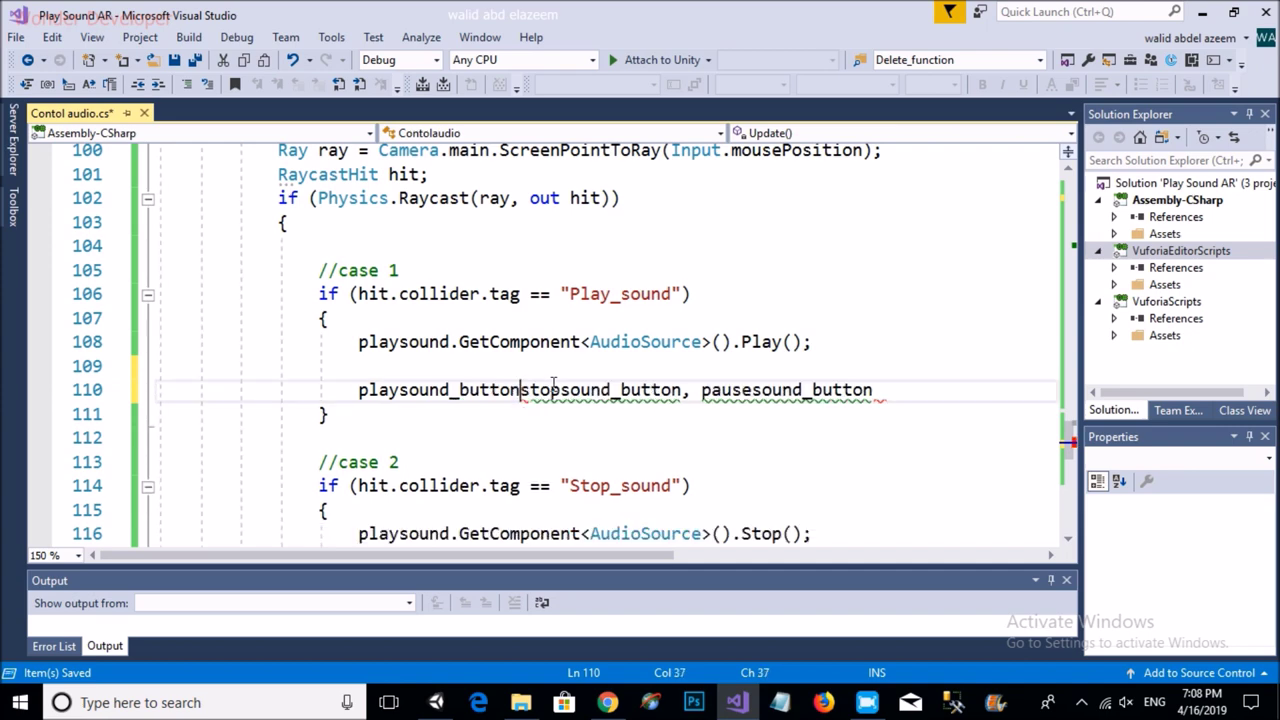
key("Return")
Step: Give playsound_button a SetActive(false) call in case 1
left_click(565, 385)
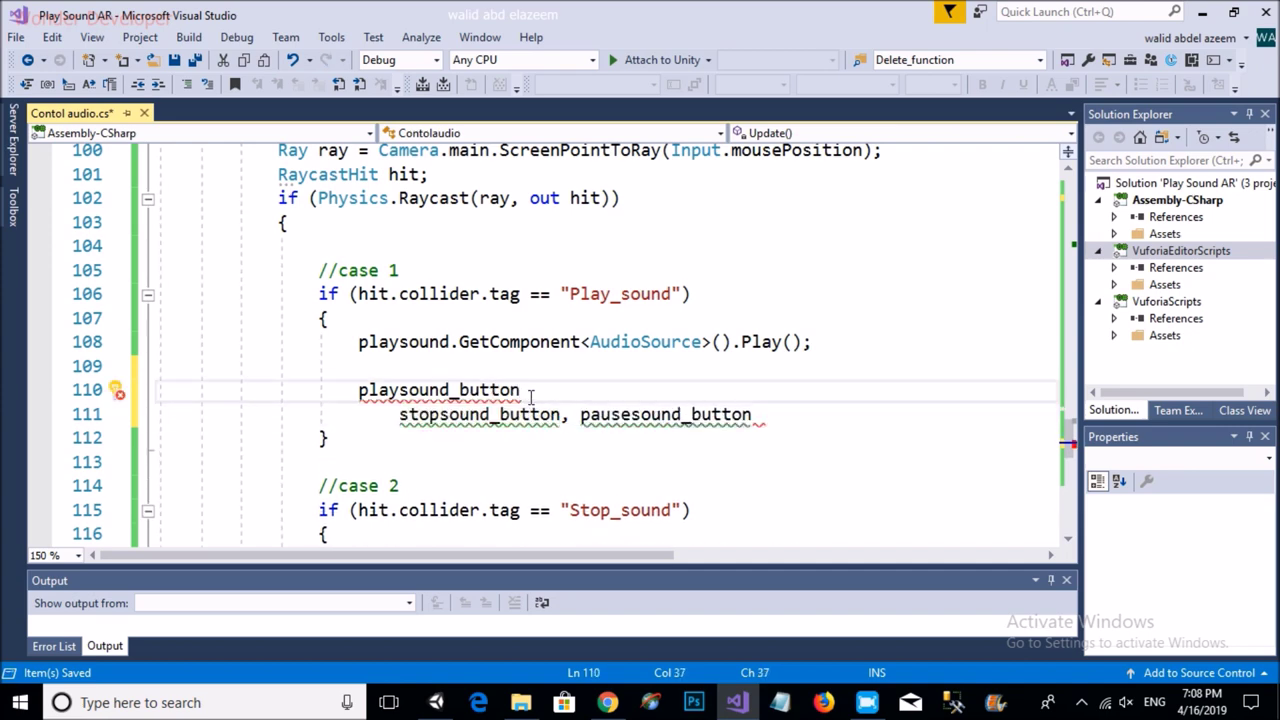
type(".seta")
key("Tab")
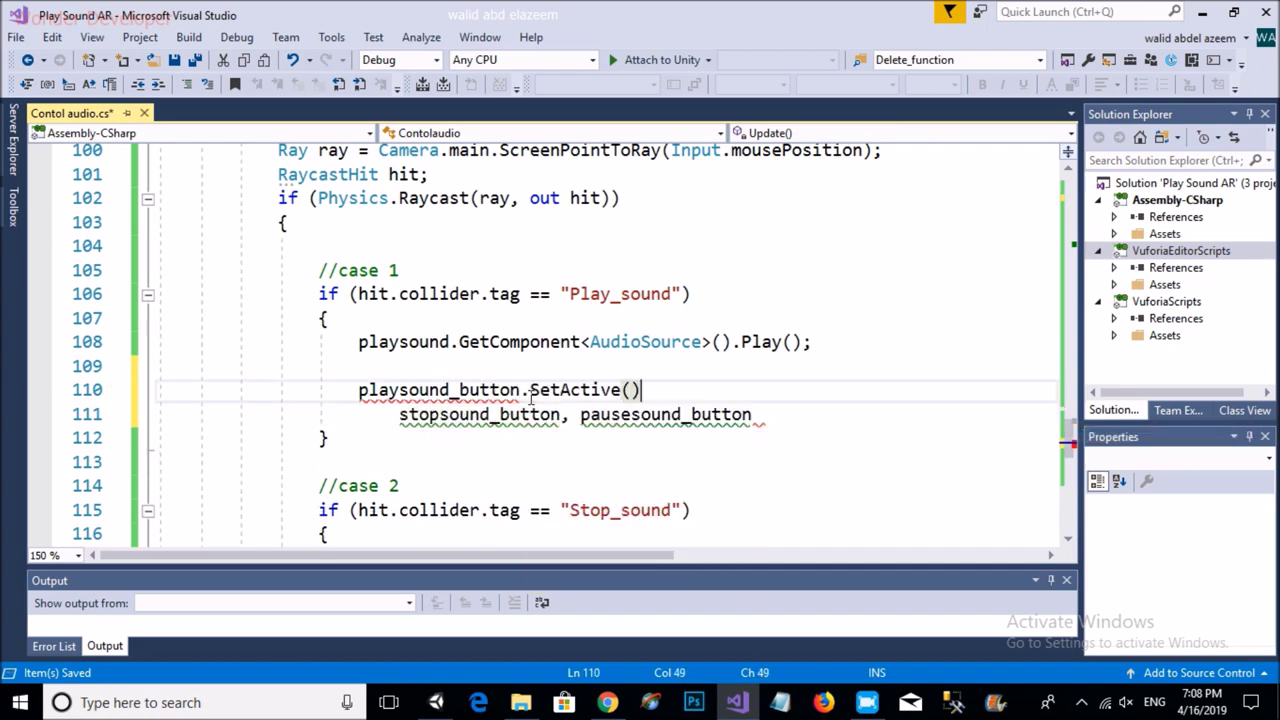
type("false")
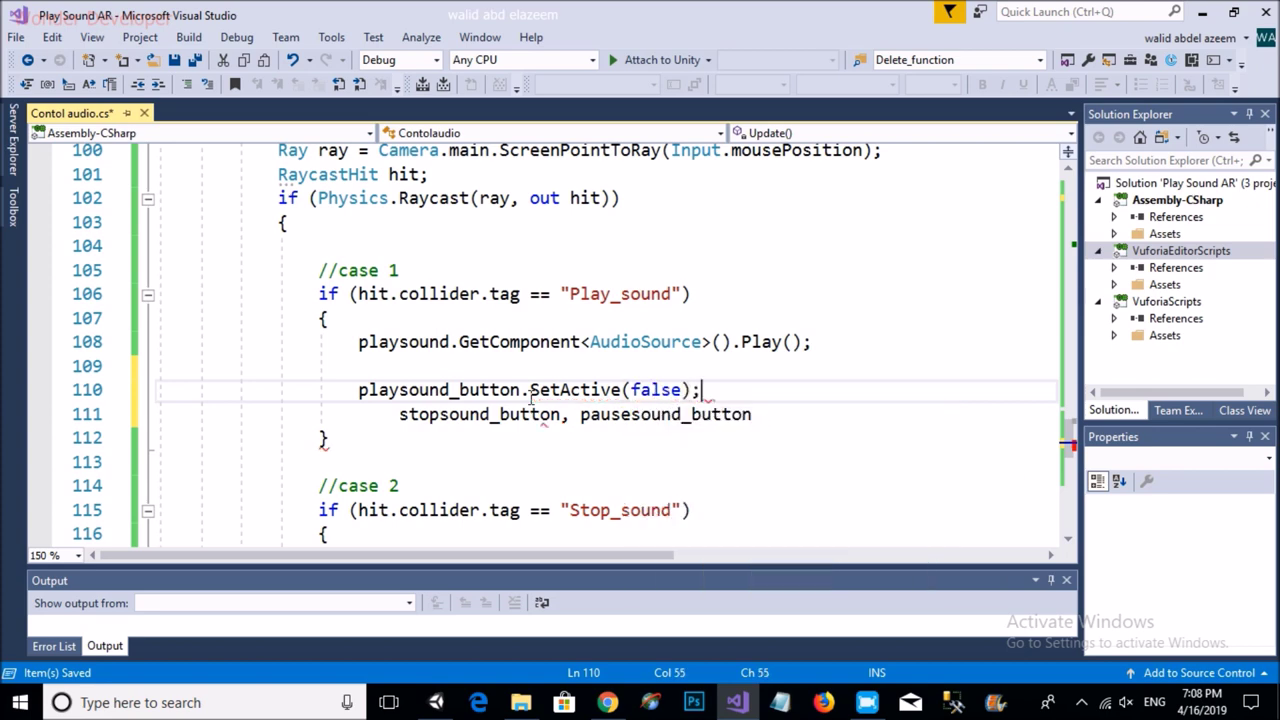
left_click_drag(400, 424, 358, 414)
key("BackSpace")
Step: Add SetActive(true) calls for stopsound_button and pausesound_button in case 1
left_click_drag(700, 390, 590, 414)
left_click(575, 390)
left_click(522, 414)
key("ctrl+v")
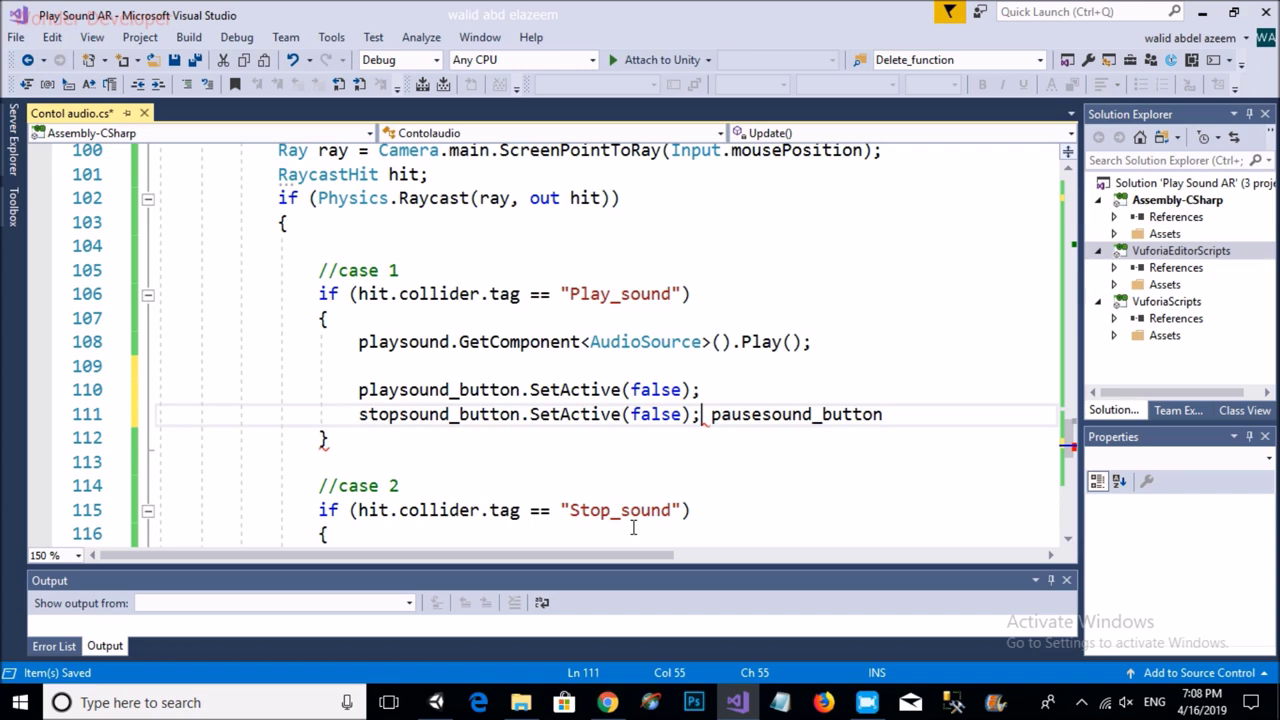
key("Return")
double_click(648, 412)
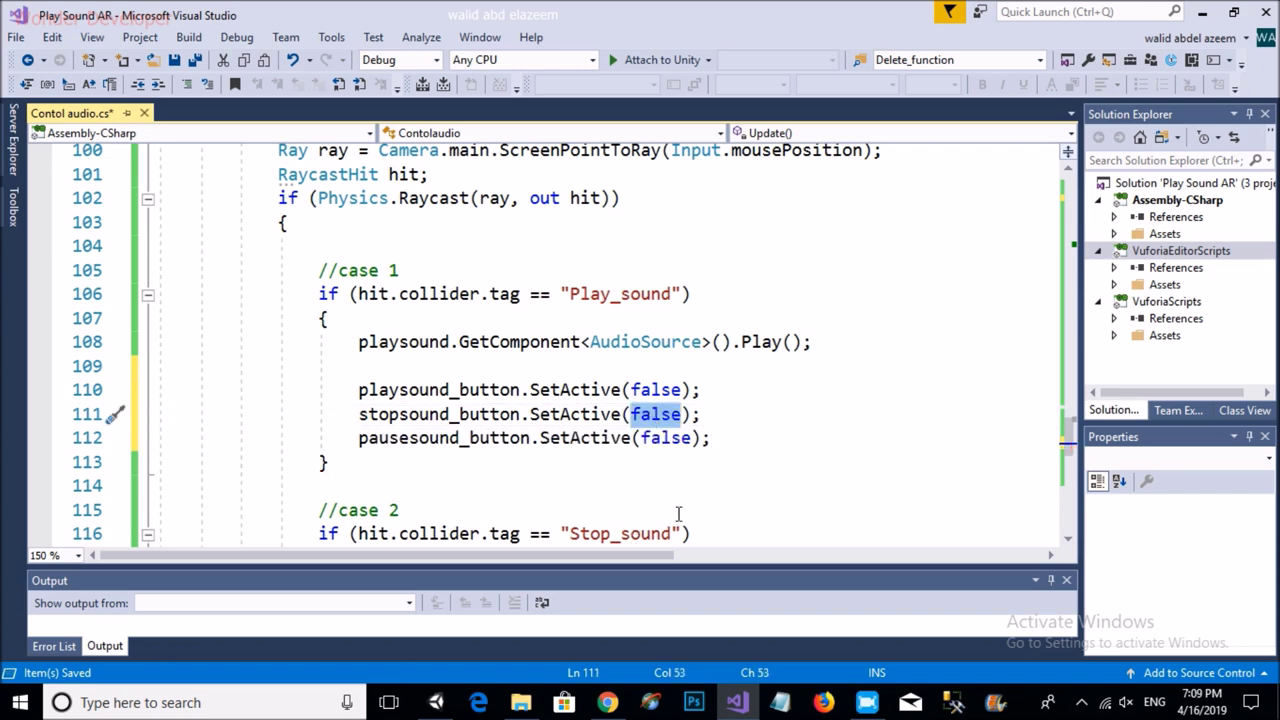
type("true")
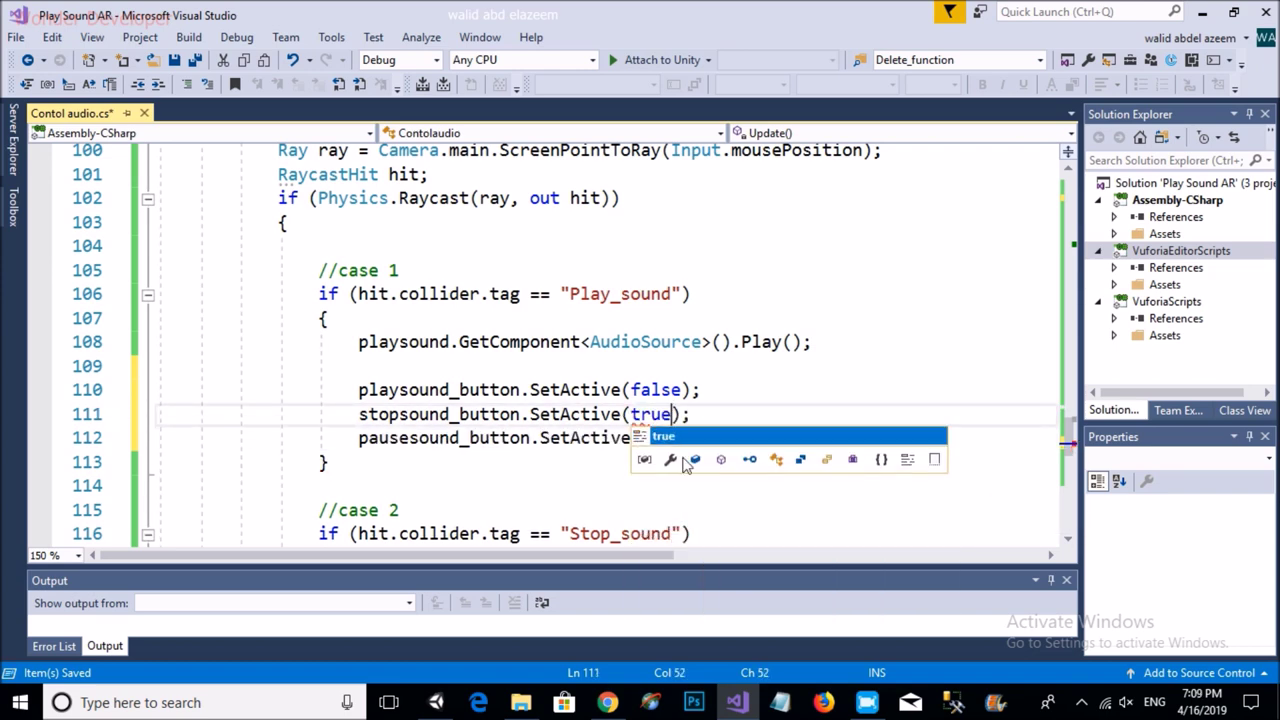
left_click(648, 437)
mouse_move(705, 437)
left_mouse_down()
mouse_move(358, 390)
mouse_move(358, 413)
left_mouse_up()
scroll(570, 397, "down", 3)
left_click(757, 217)
left_click_drag(757, 217, 350, 178)
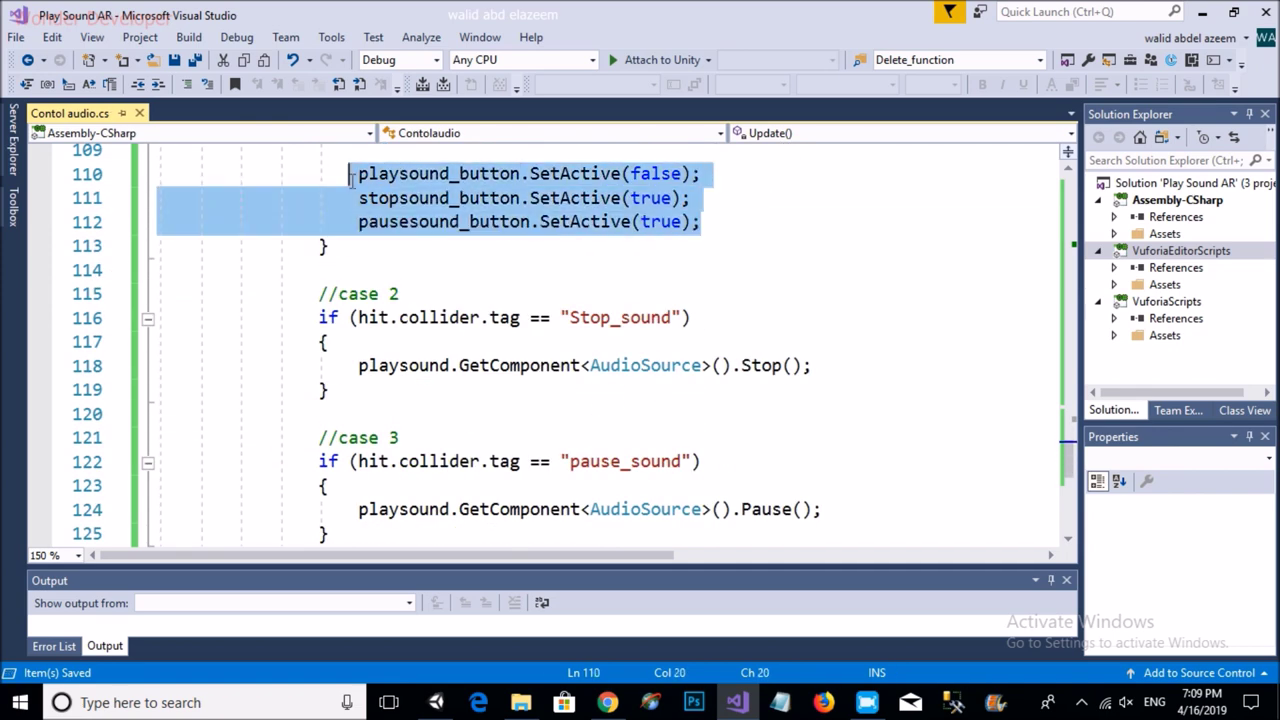
Step: Add the SetActive lines after Stop() in case 2, with playsound_button true and stopsound_button false
key("ctrl+c")
left_click(872, 368)
key("Return")
key("ctrl+v")
double_click(655, 389)
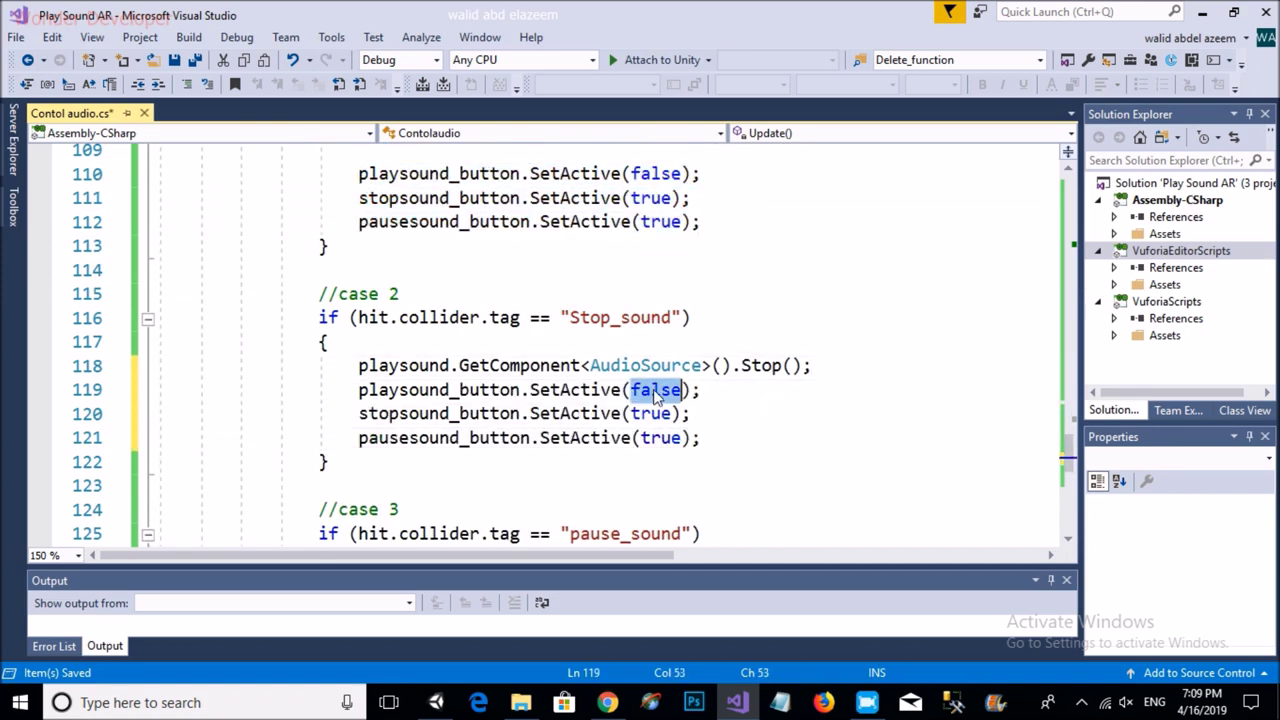
key("ctrl+x")
double_click(650, 413)
key("ctrl+v")
left_click(632, 389)
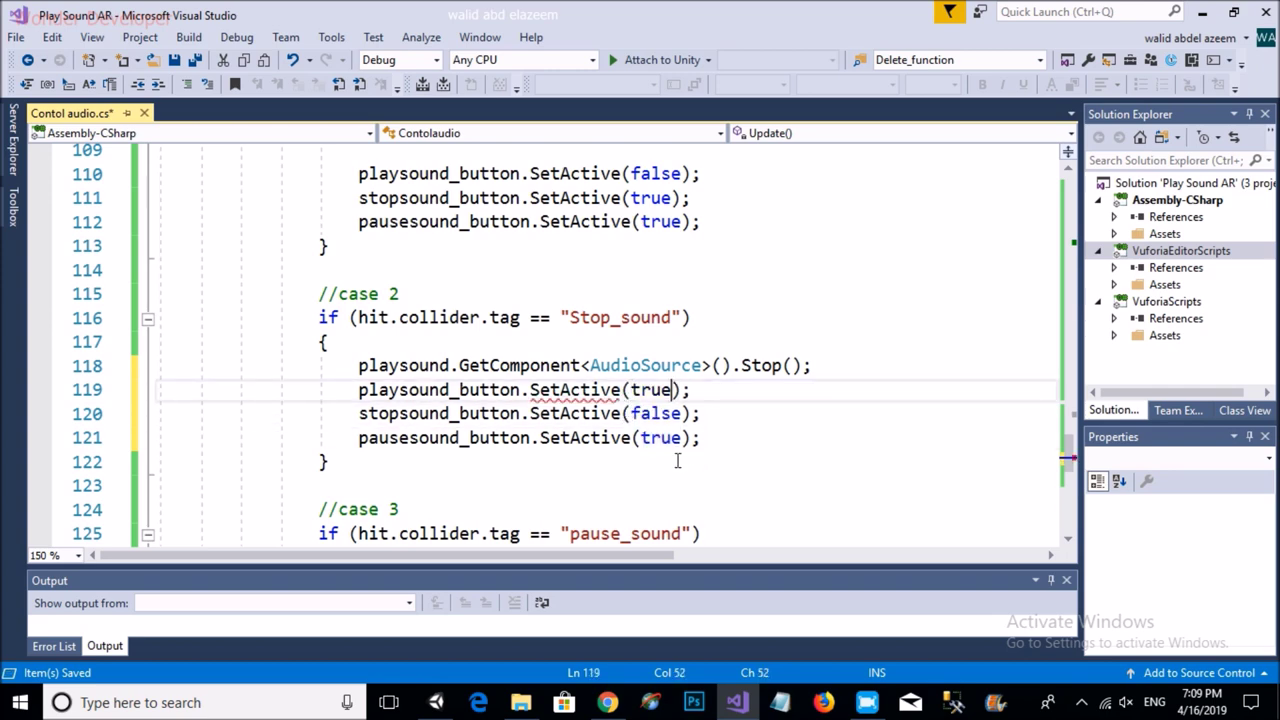
type("true")
left_click_drag(702, 437, 437, 413)
Step: Add the SetActive lines after Pause() in case 3, with pausesound_button false and stopsound_button true
left_click_drag(358, 389, 702, 437)
key("ctrl+c")
scroll(763, 440, "down", 4)
left_click(885, 300)
key("Return")
key("ctrl+v")
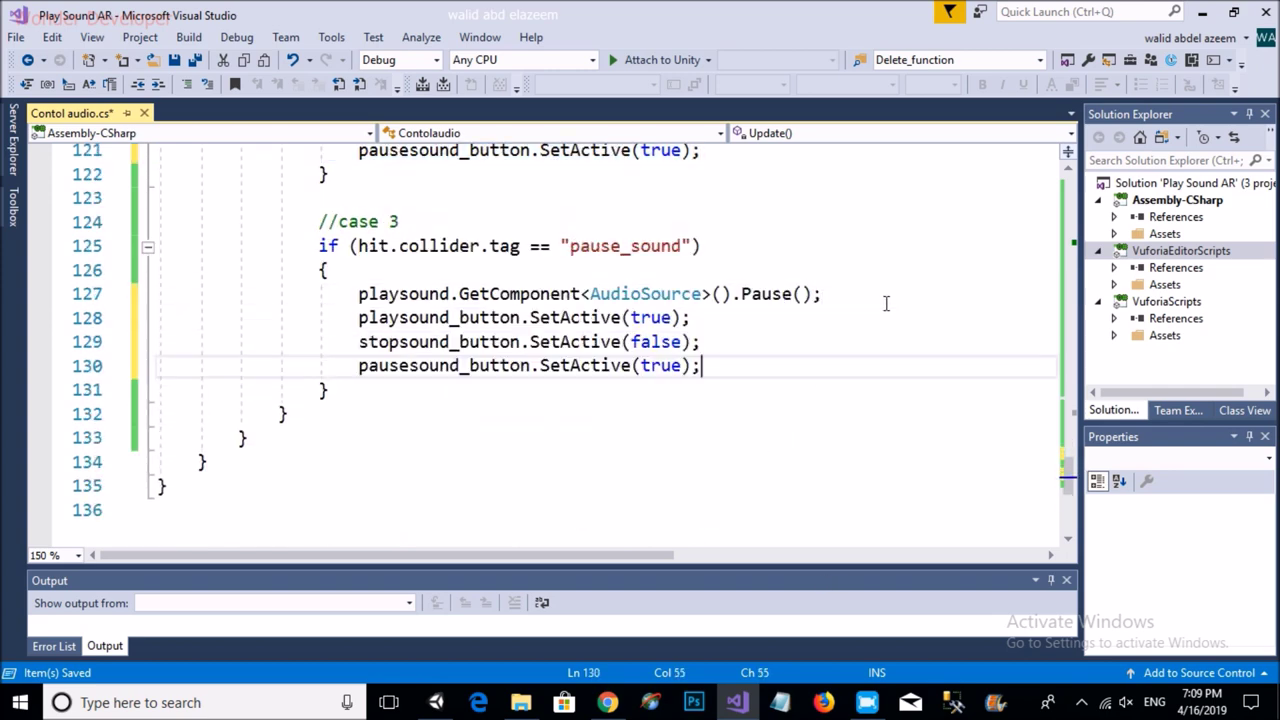
double_click(663, 341)
key("ctrl+x")
double_click(660, 366)
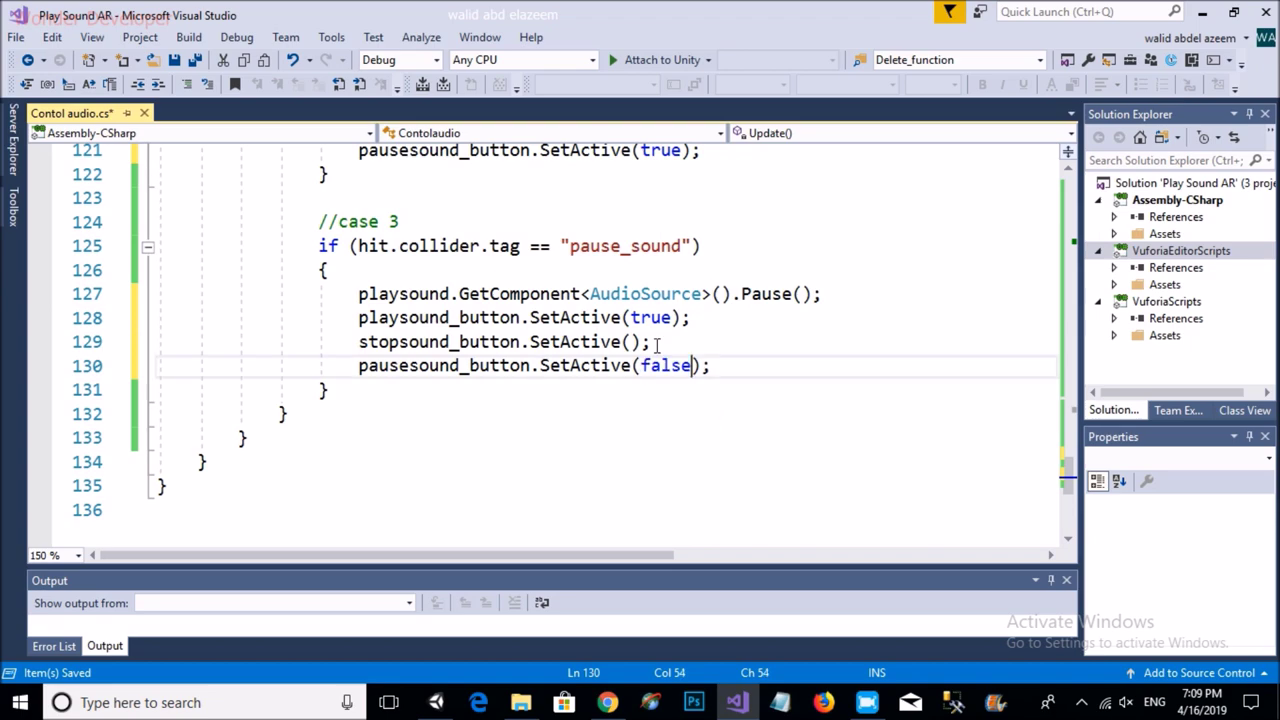
key("ctrl+v")
double_click(650, 317)
left_click(632, 341)
type("true")
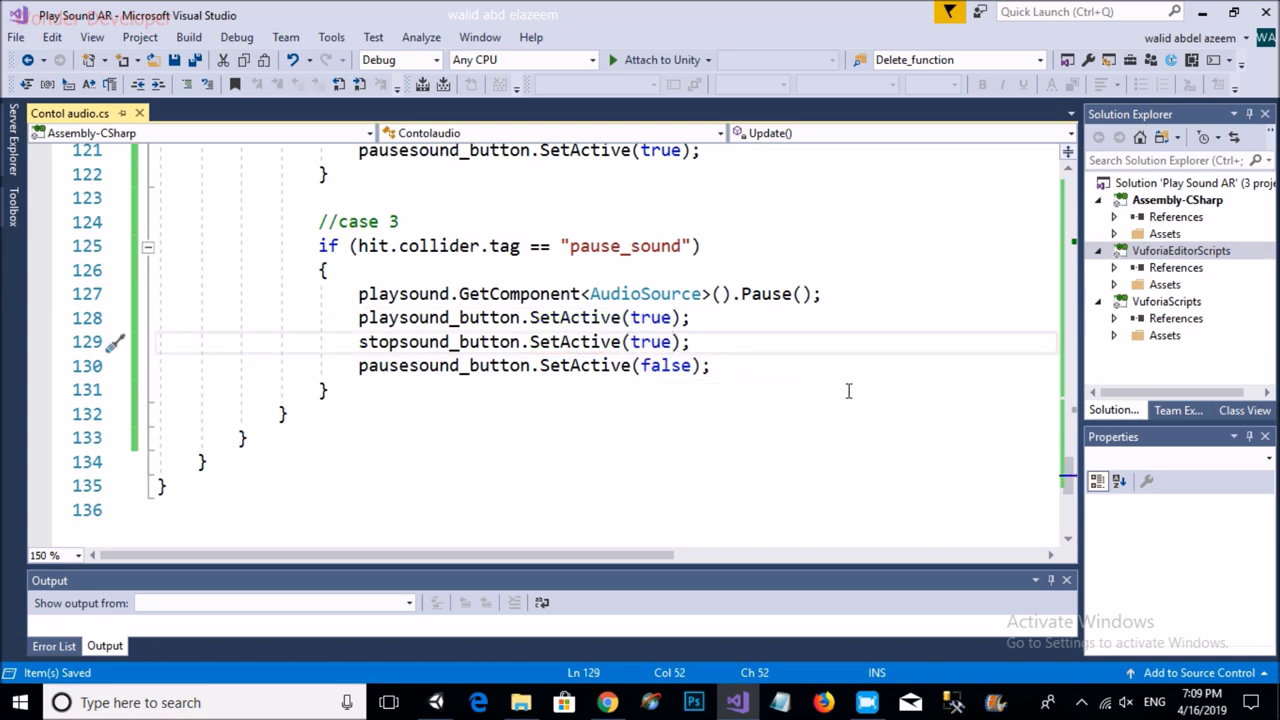
Step: Scroll through the switch cases to check each case's SetActive calls
scroll(851, 391, "up", 11)
scroll(857, 391, "up", 11)
scroll(857, 391, "down", 13)
scroll(855, 391, "down", 6)
scroll(851, 391, "up", 1)
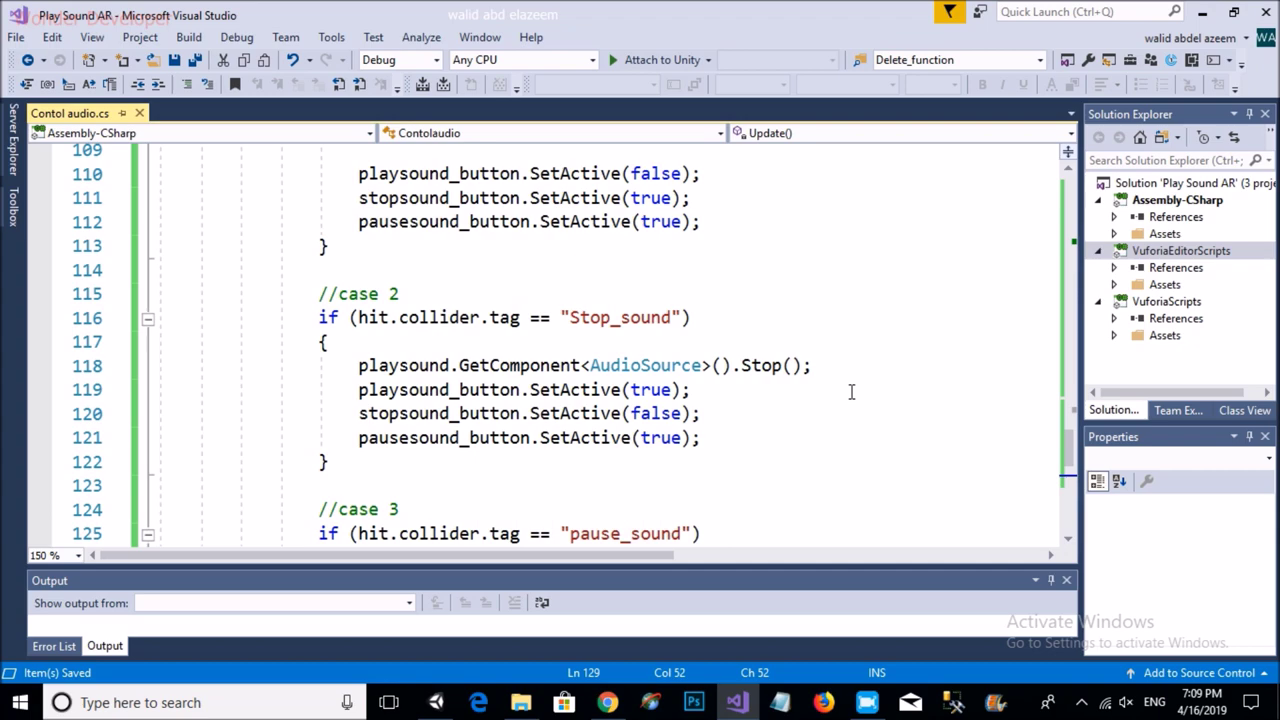
left_click_drag(700, 438, 311, 392)
scroll(700, 400, "up", 2)
left_click_drag(700, 366, 330, 318)
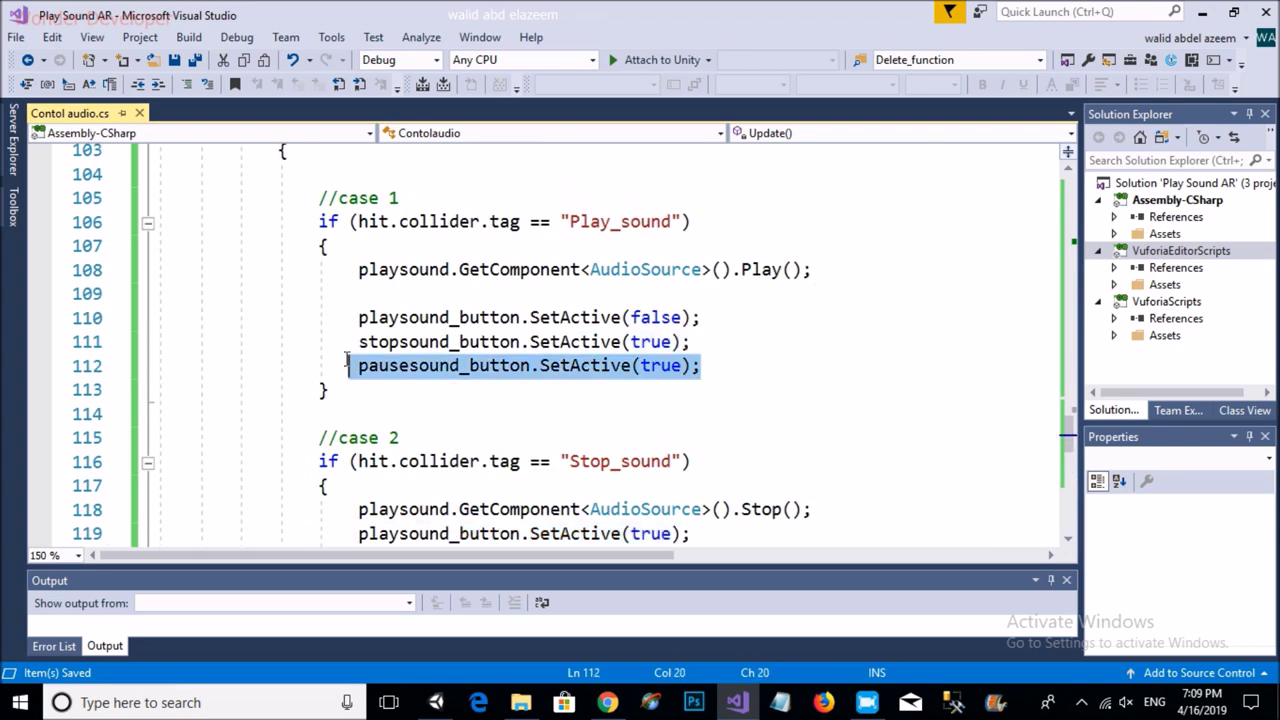
scroll(674, 402, "up", 4)
scroll(674, 402, "up", 9)
scroll(674, 402, "up", 8)
scroll(674, 402, "up", 6)
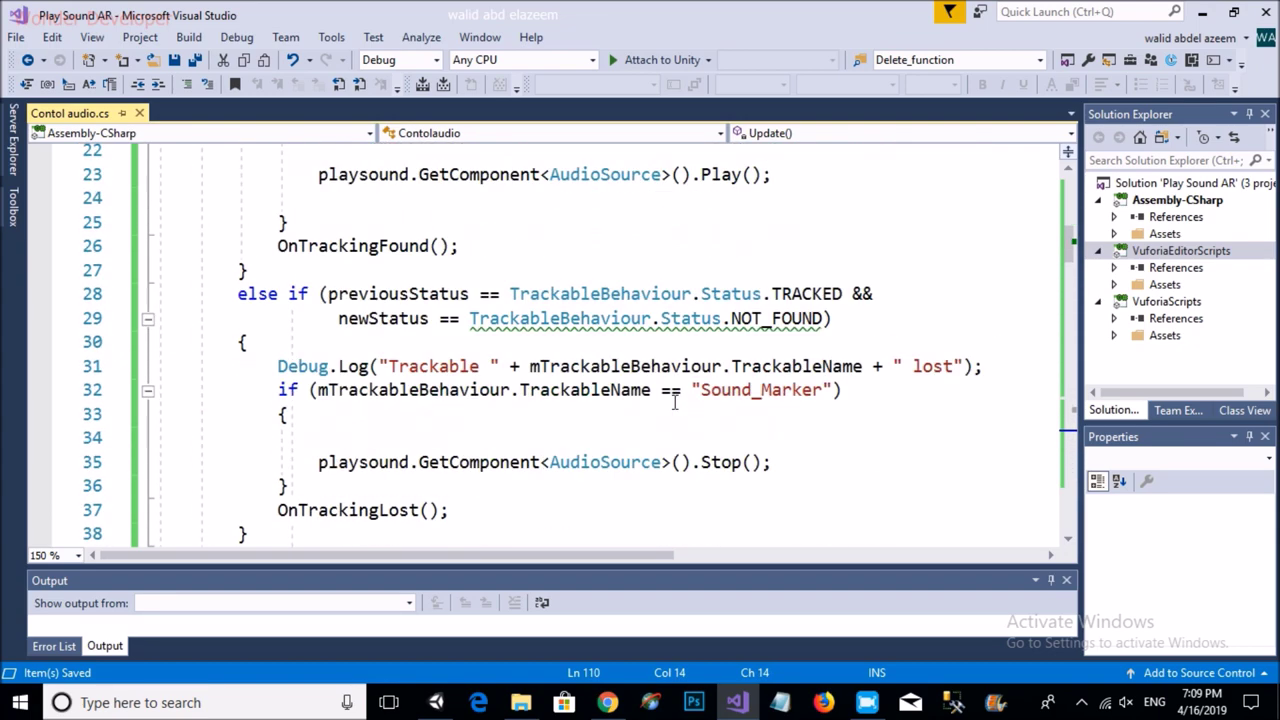
Step: Paste the three SetActive lines after Play() in the Sound_Marker found block
scroll(804, 457, "up", 2)
left_click(800, 316)
key("Return")
key("ctrl+v")
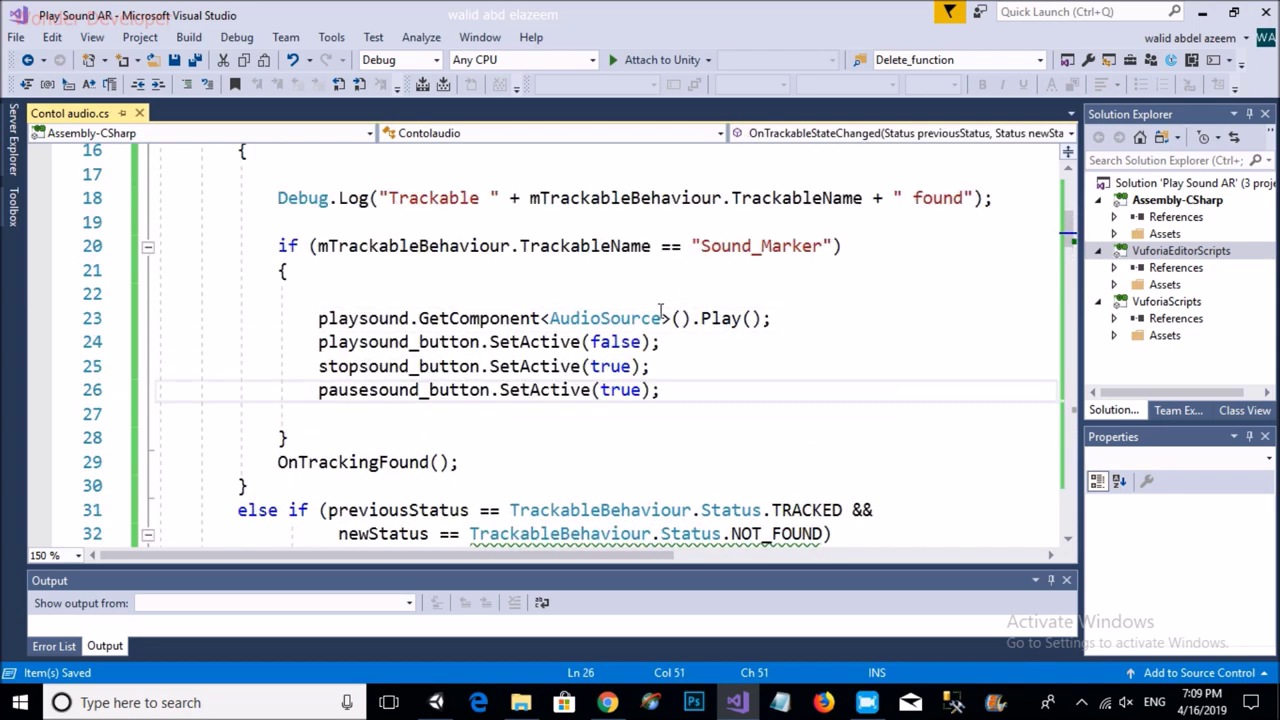
Step: Add and then delete trial SetActive lines in the tracking-lost block, then bring up Unity
scroll(720, 325, "down", 1)
scroll(680, 440, "down", 2)
left_click(810, 472)
key("Return")
key("ctrl+v")
scroll(733, 498, "down", 2)
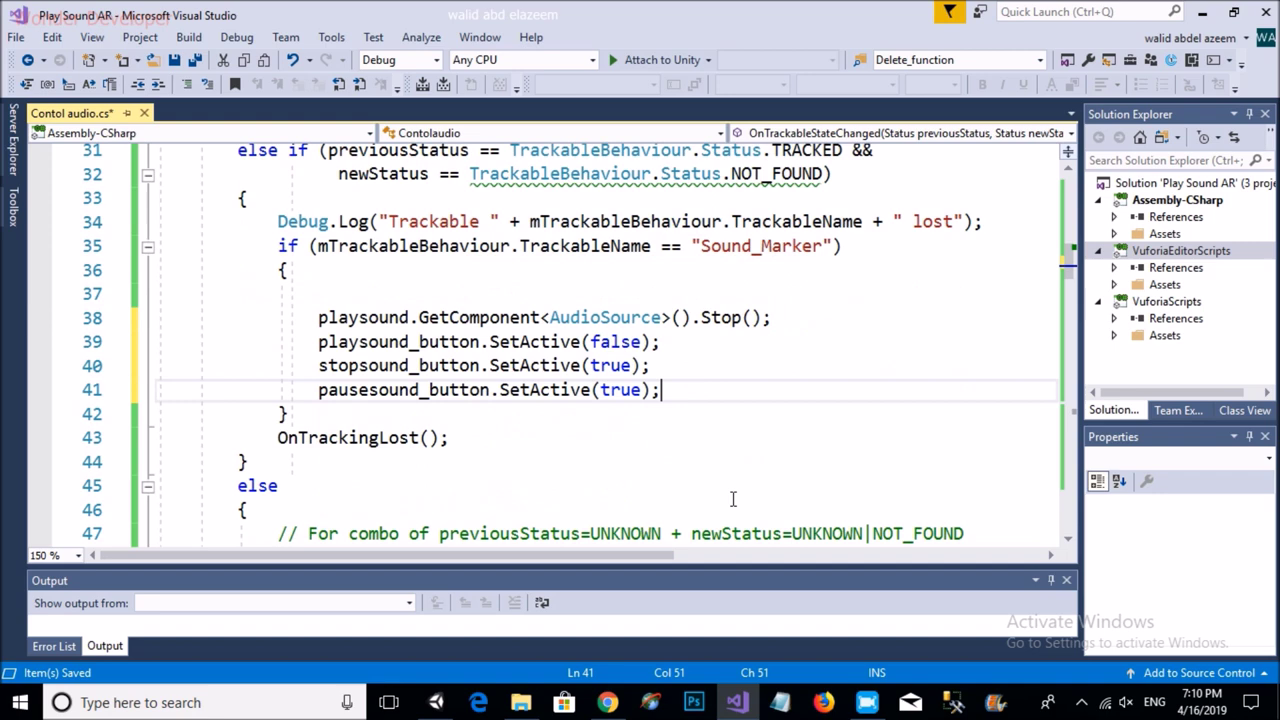
double_click(635, 341)
key("ctrl+c")
double_click(615, 365)
key("ctrl+v")
double_click(620, 389)
key("ctrl+v")
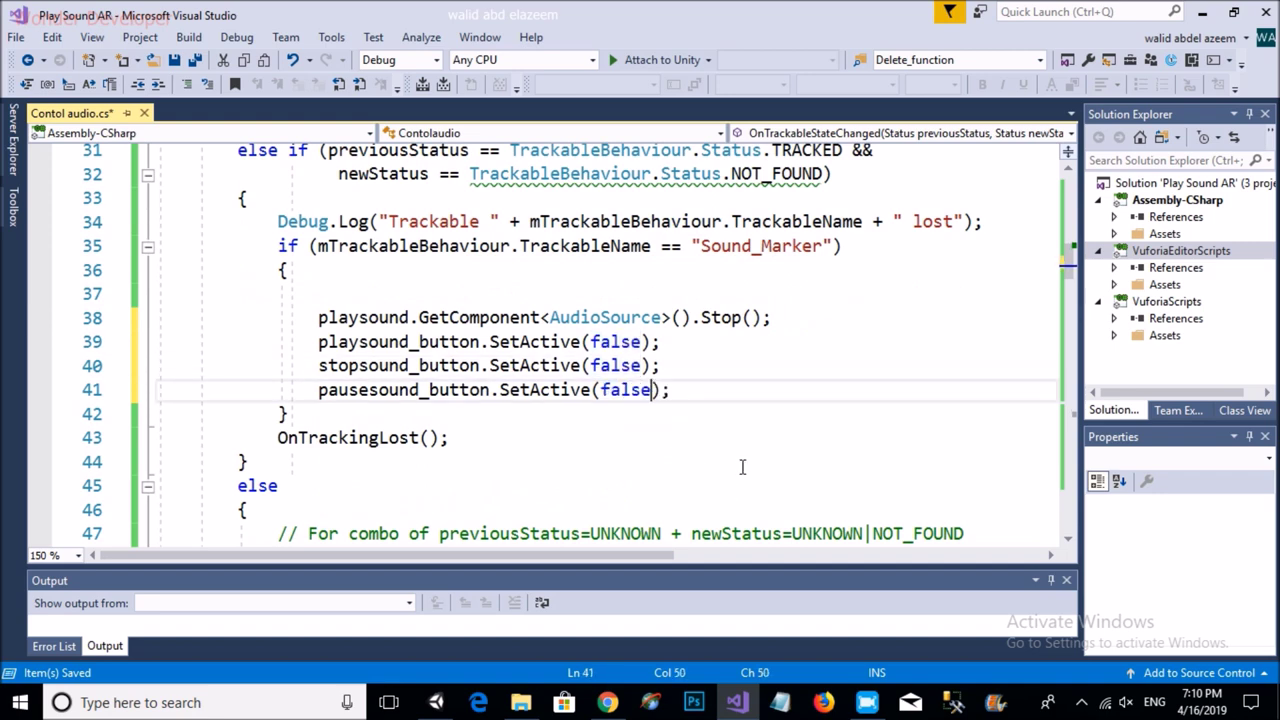
left_click_drag(735, 397, 241, 348)
key("Delete")
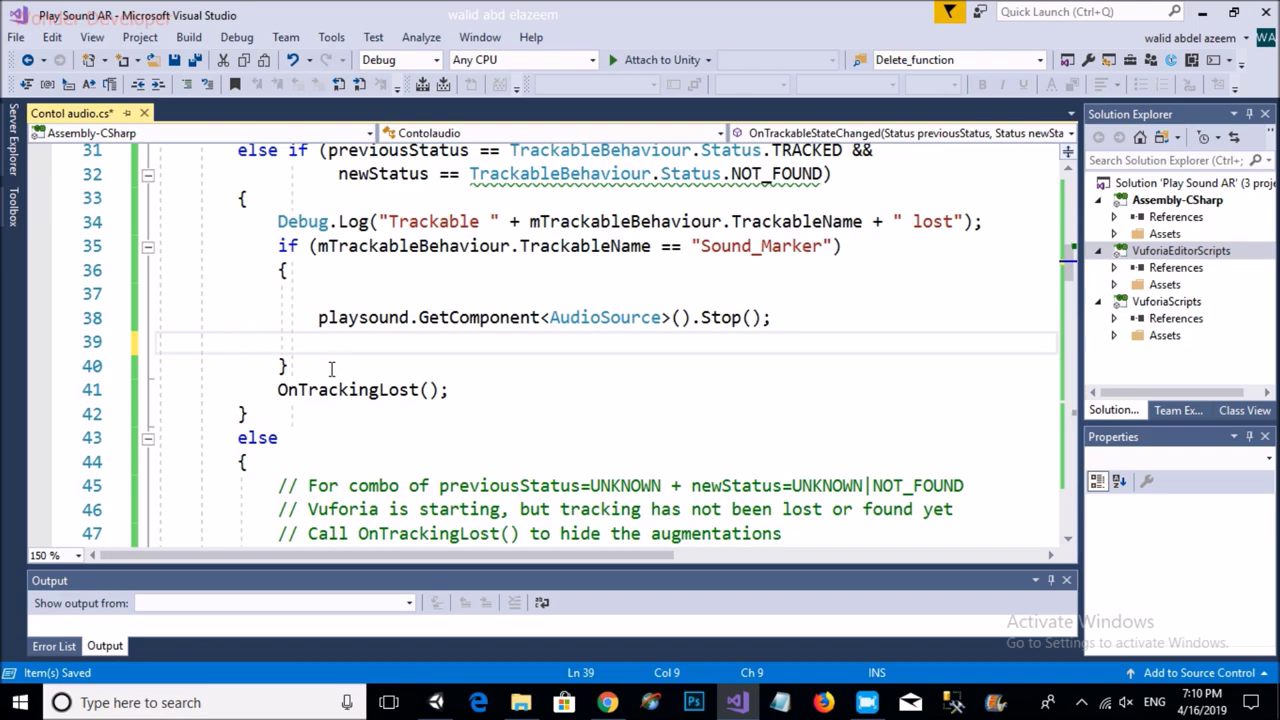
left_click(437, 703)
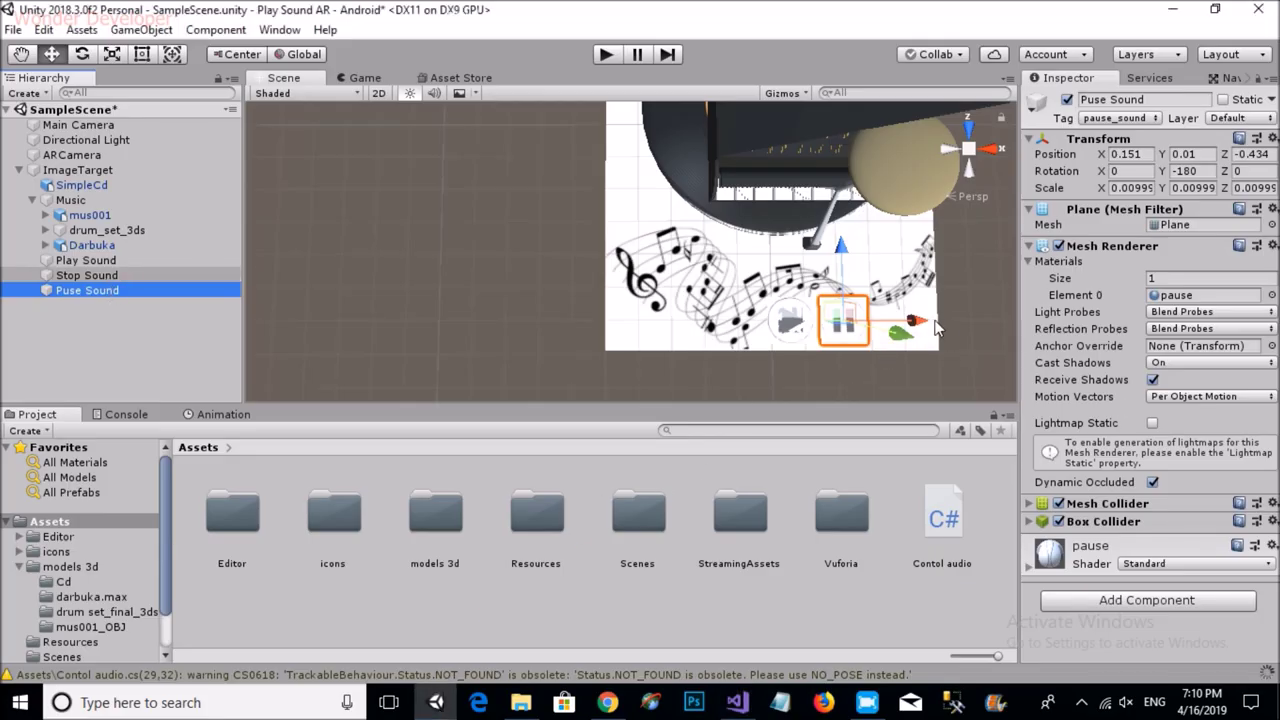
Step: Move the Puse Sound and Stop Sound planes slightly to the right
left_click_drag(935, 328, 985, 328)
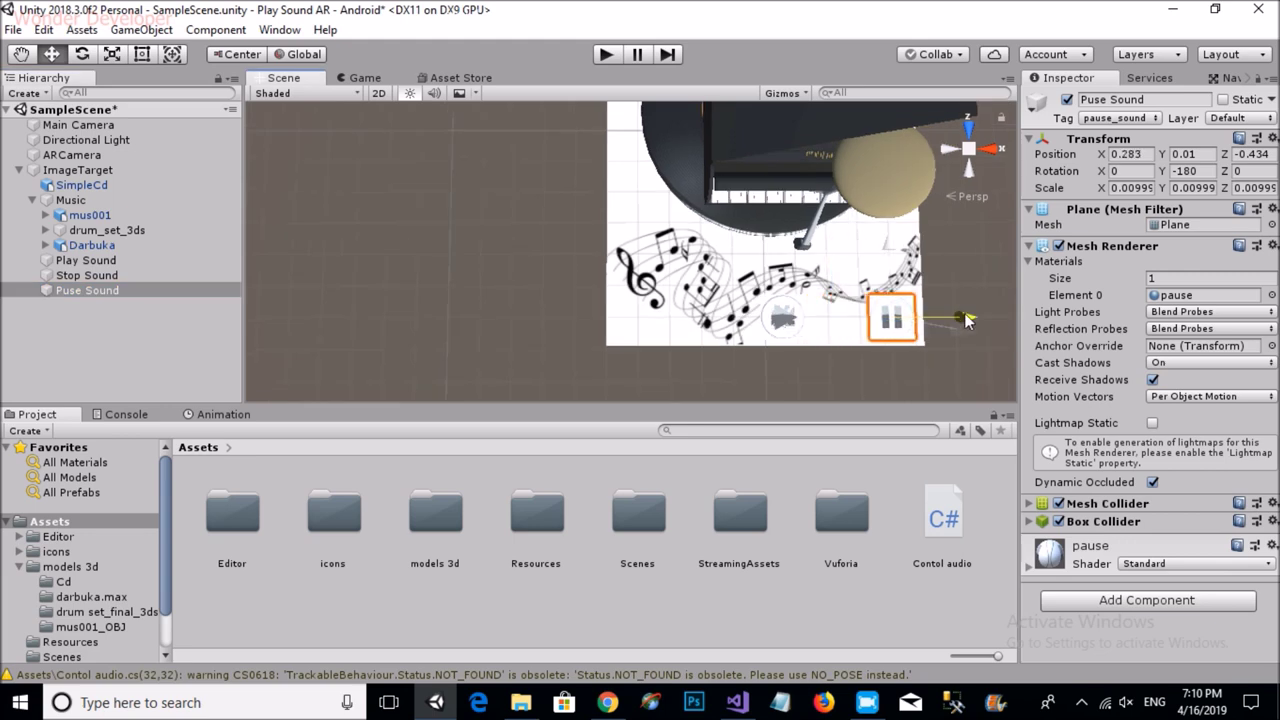
left_click(86, 275)
left_click_drag(855, 328, 910, 330)
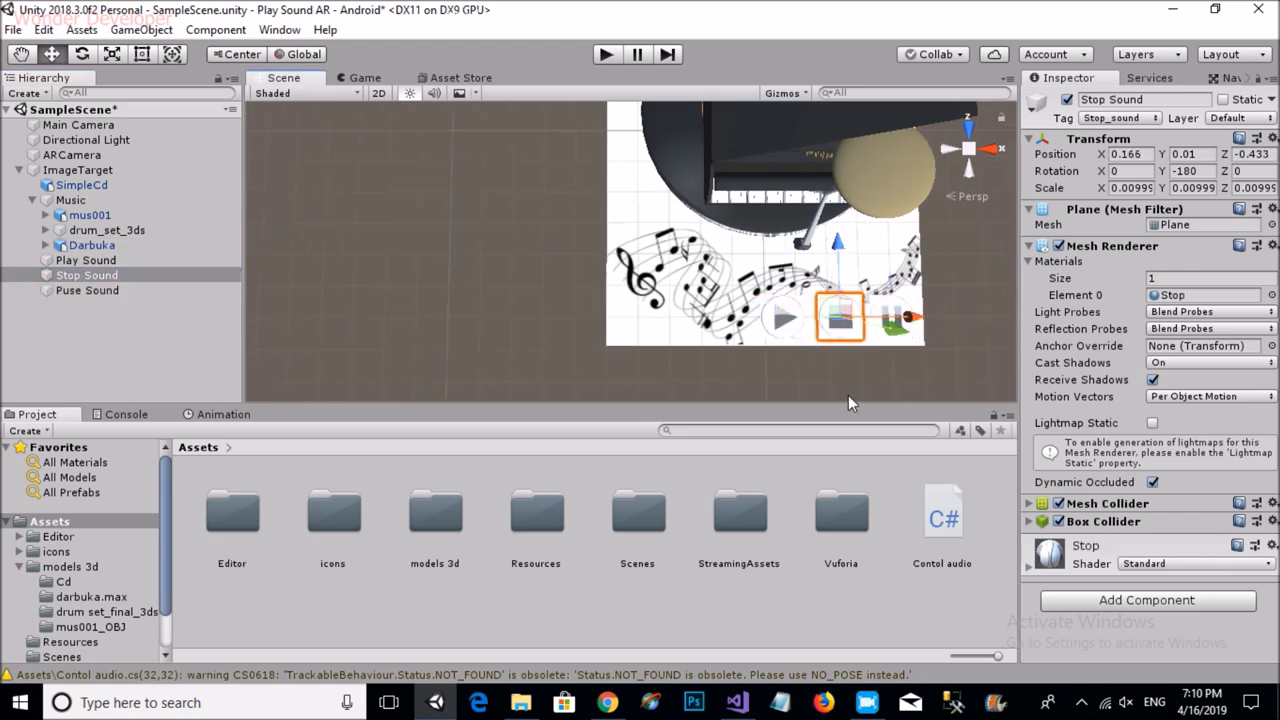
left_click(848, 397)
left_click_drag(848, 397, 688, 236, "alt")
left_click(670, 222)
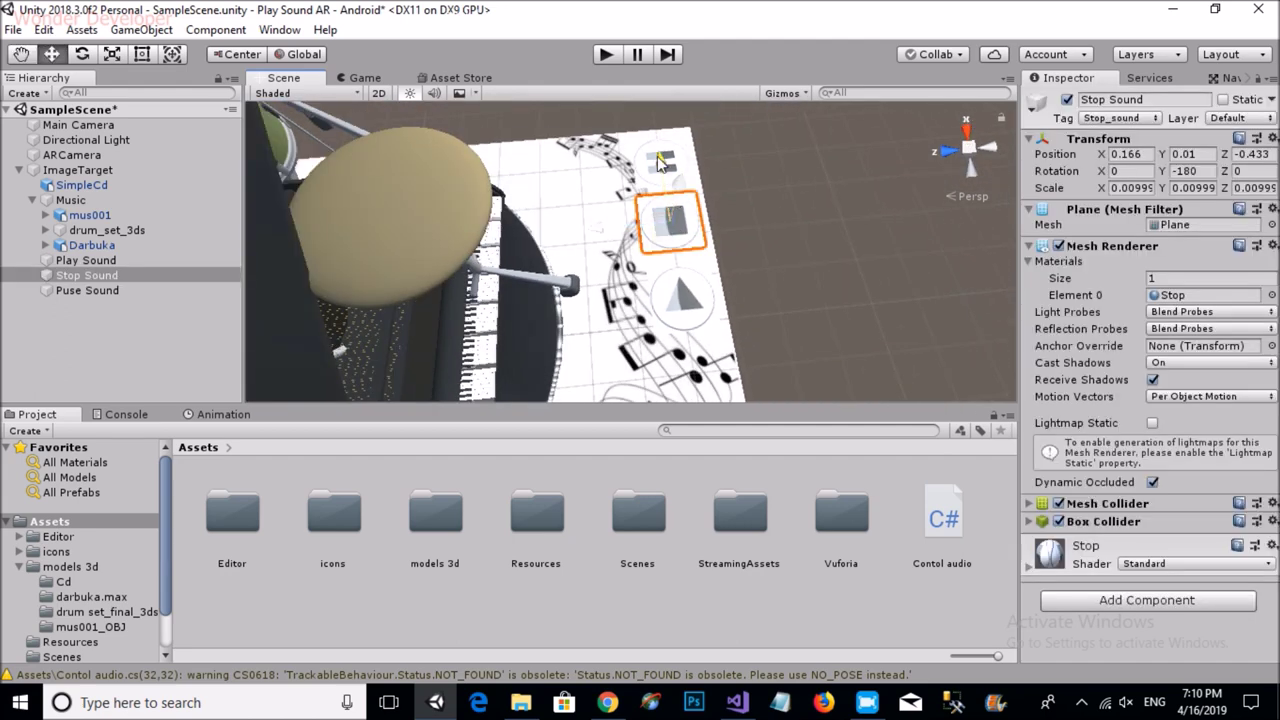
left_click(799, 228)
left_click_drag(799, 228, 683, 358, "alt")
Step: Add the Contolaudio script component to the ImageTarget object
left_click(683, 358)
left_click(683, 358)
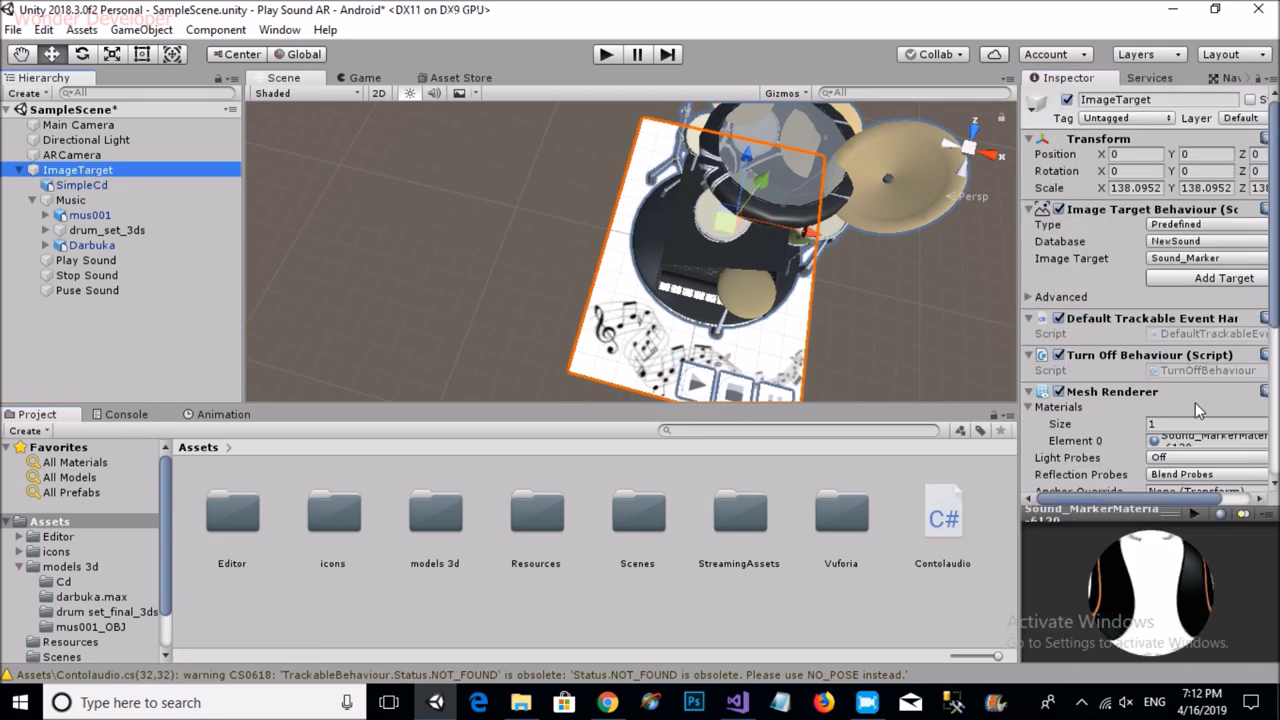
scroll(1198, 410, "down", 5)
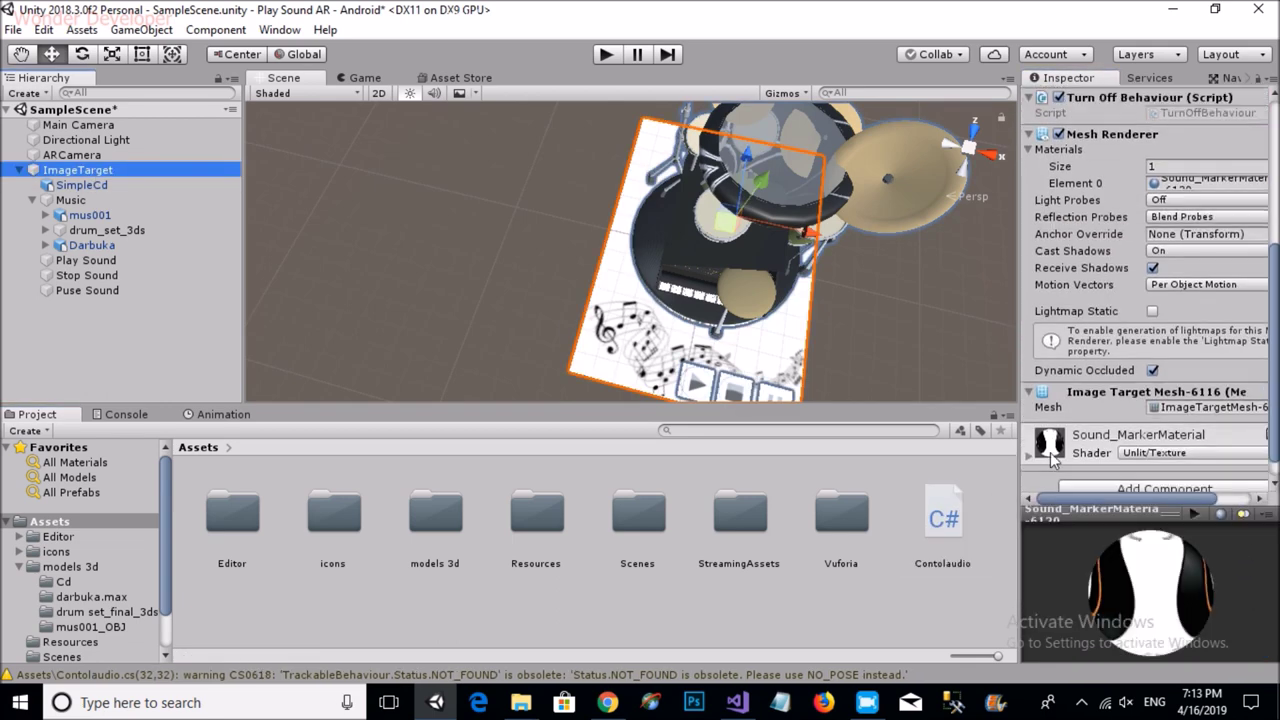
left_click(1150, 444)
left_click_drag(1144, 428, 1145, 430)
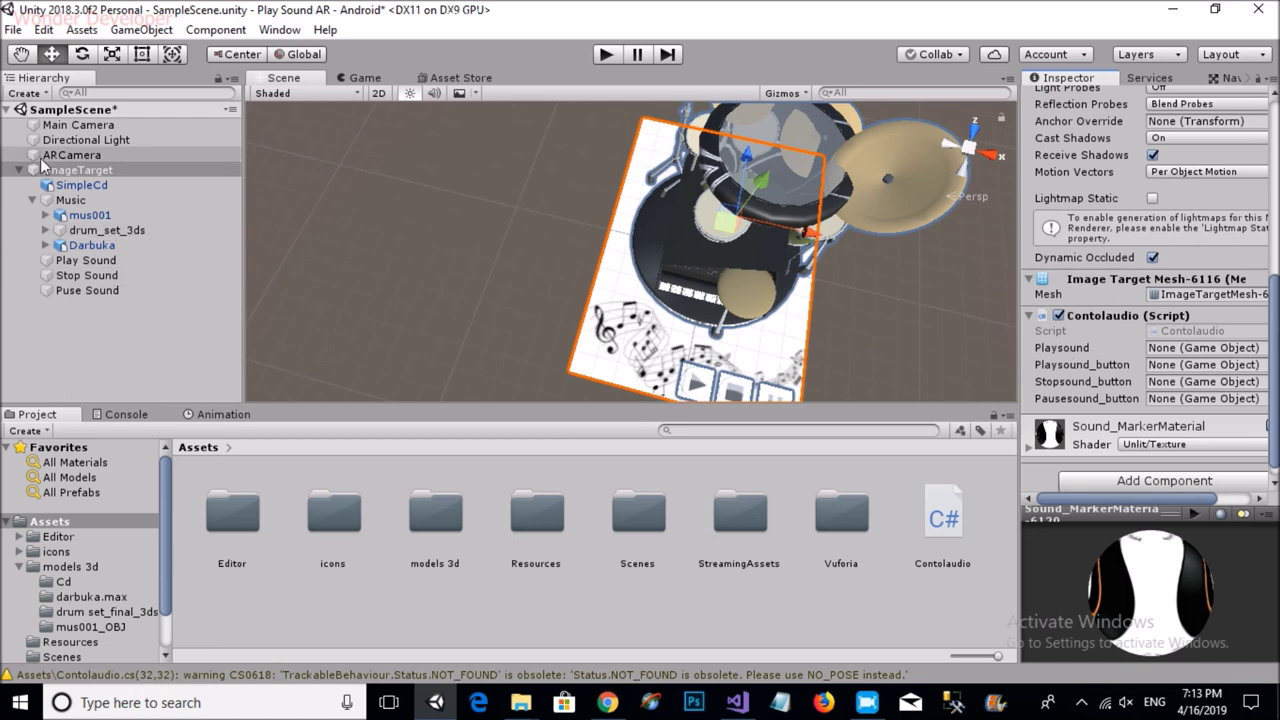
Step: Add a plane named Sound under ImageTarget with its scale set to 0
right_click(54, 171)
mouse_move(160, 327)
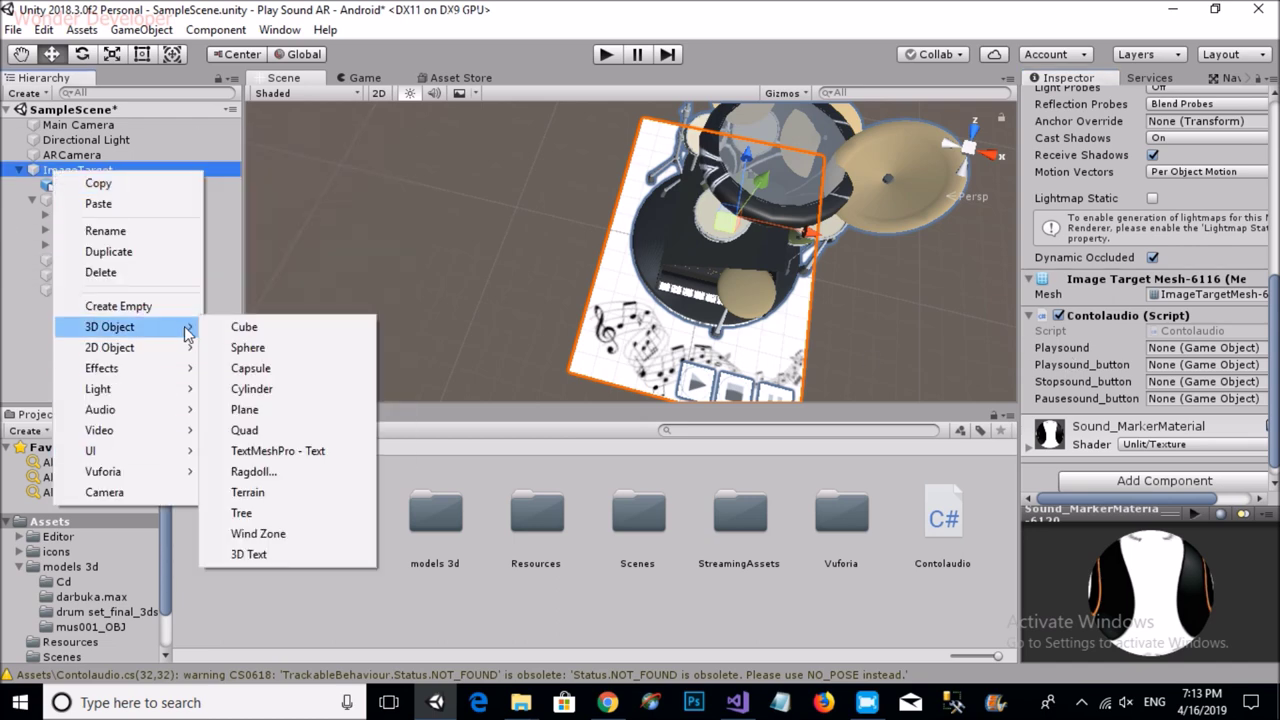
left_click(245, 409)
left_click(1128, 99)
type("Sound")
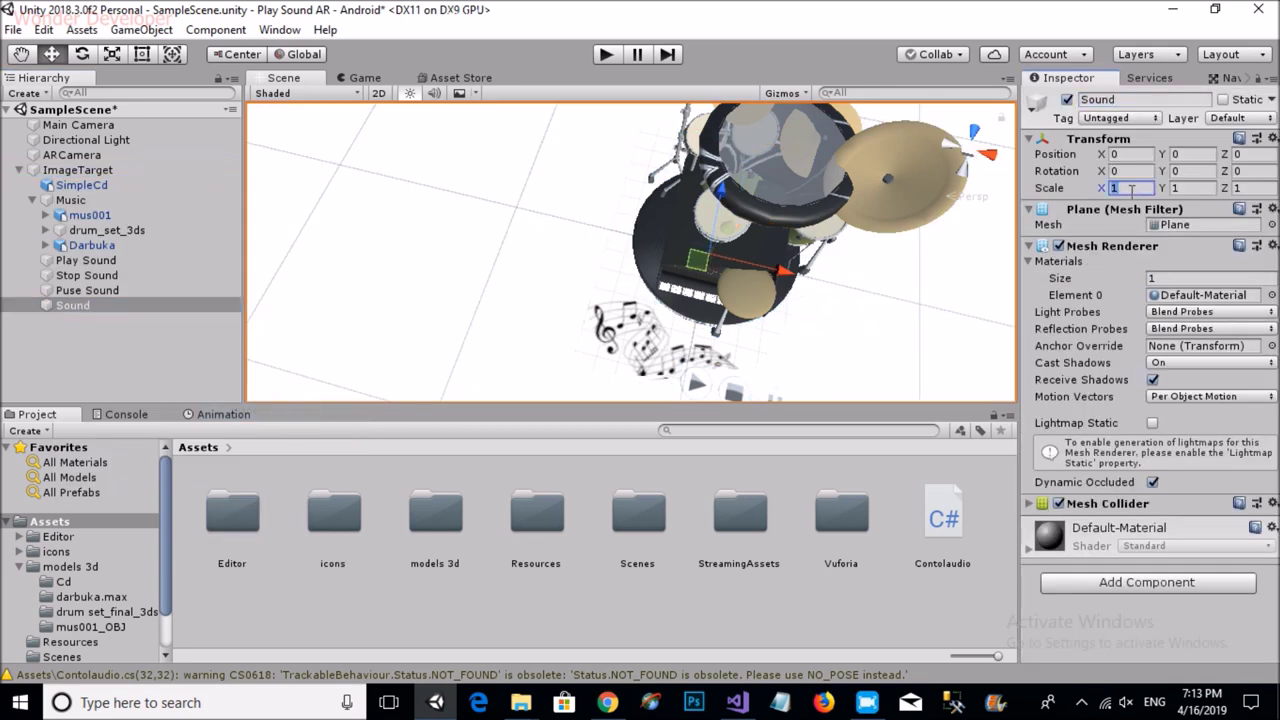
type("0")
key("Tab")
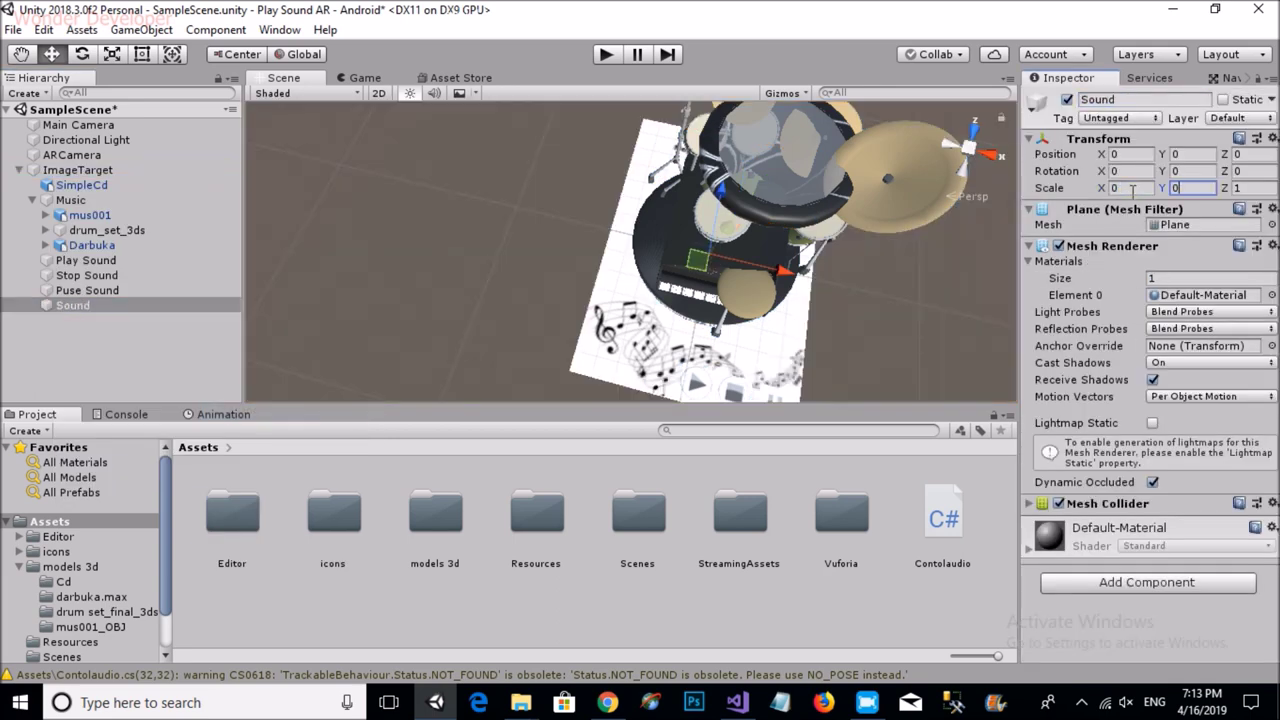
Step: Assign Sound, Play Sound, Stop Sound and Puse Sound to the Contolaudio script's fields
left_click(78, 170)
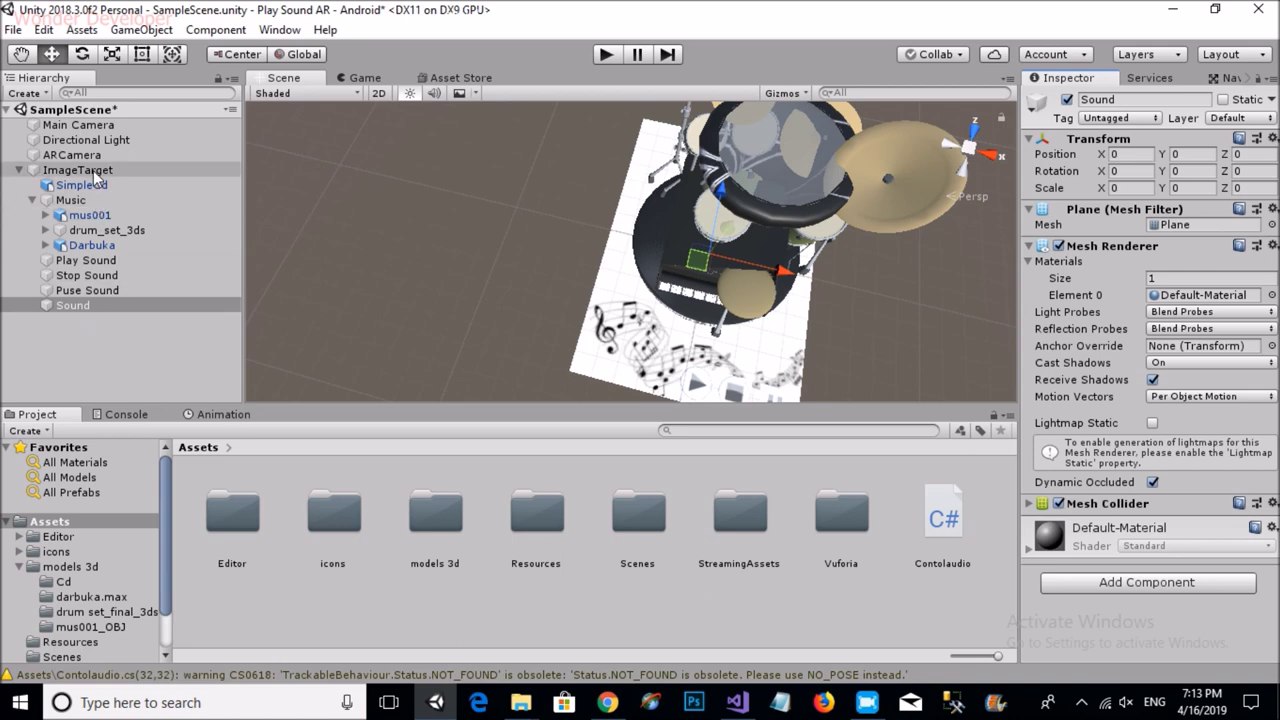
scroll(1120, 340, "down", 2)
left_click(1143, 388)
left_click_drag(72, 305, 1170, 350)
left_click_drag(86, 260, 762, 311)
left_click_drag(1182, 350, 1182, 350)
left_click_drag(86, 275, 868, 349)
left_click_drag(1163, 374, 1163, 374)
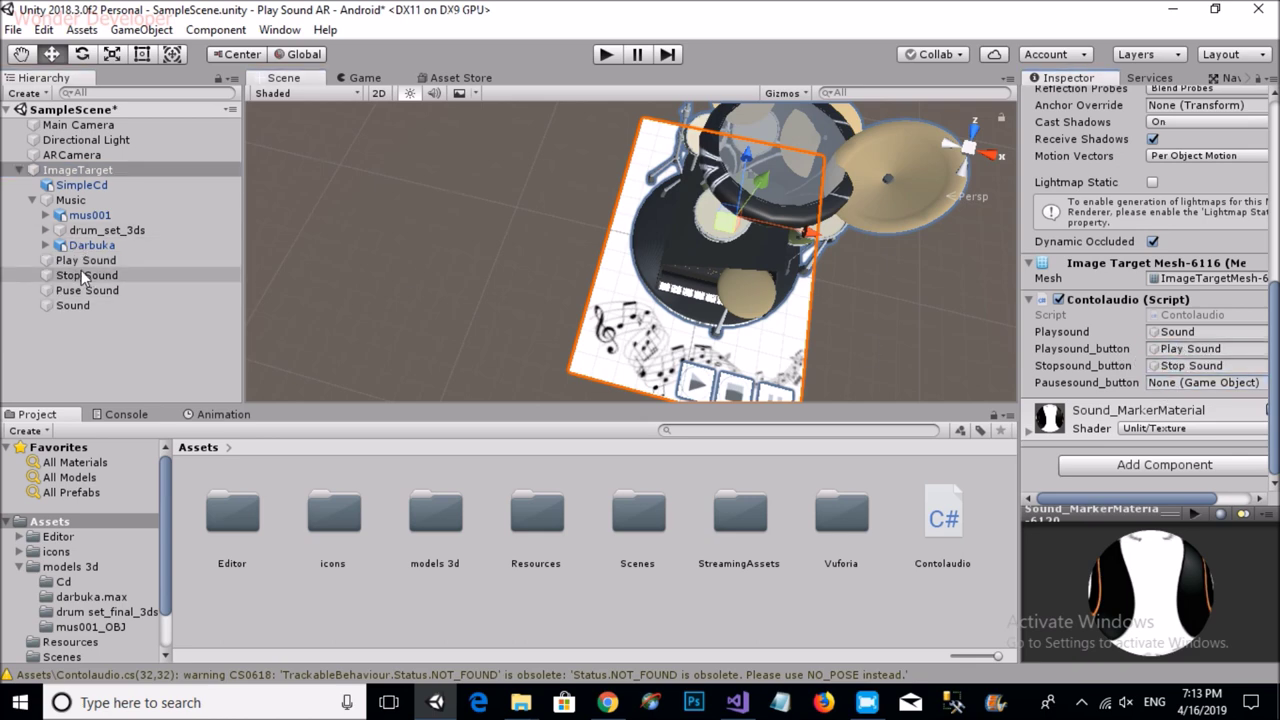
left_click_drag(86, 290, 997, 377)
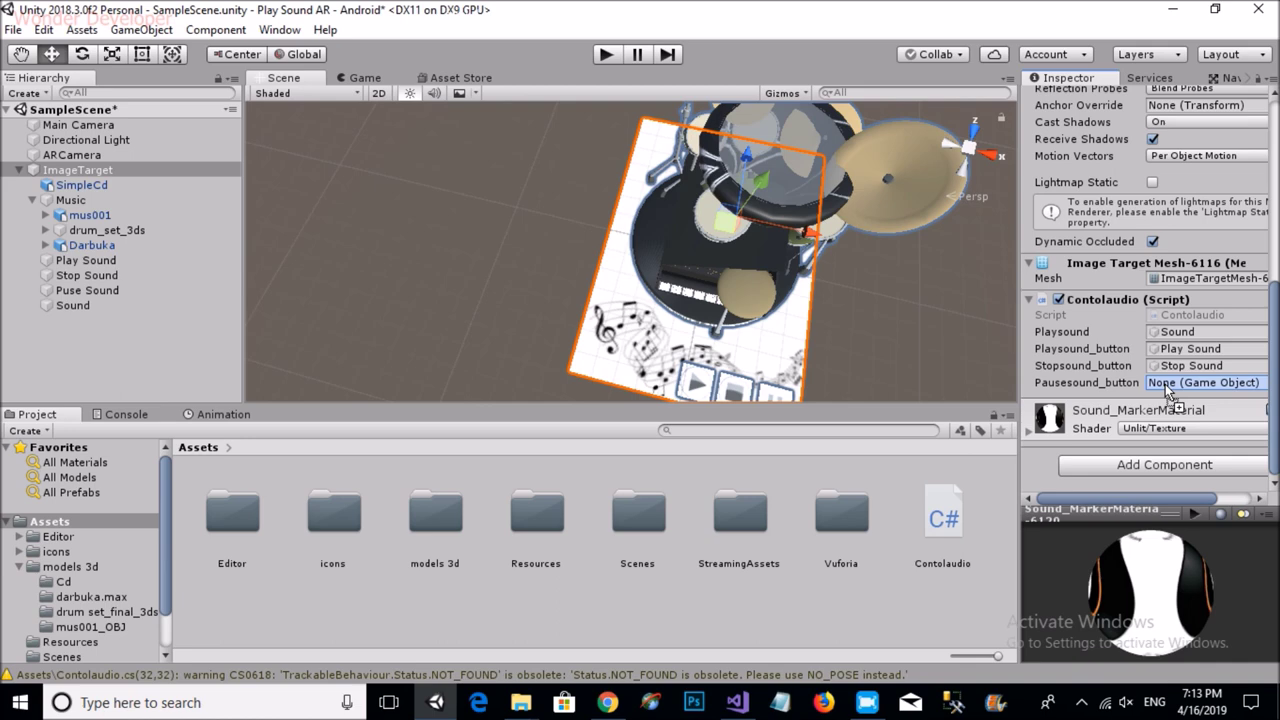
Step: With the Sound plane selected, pick Active_Form.mp3 in the Downloads folder
left_click(200, 305)
key("alt+Tab")
left_click(285, 312)
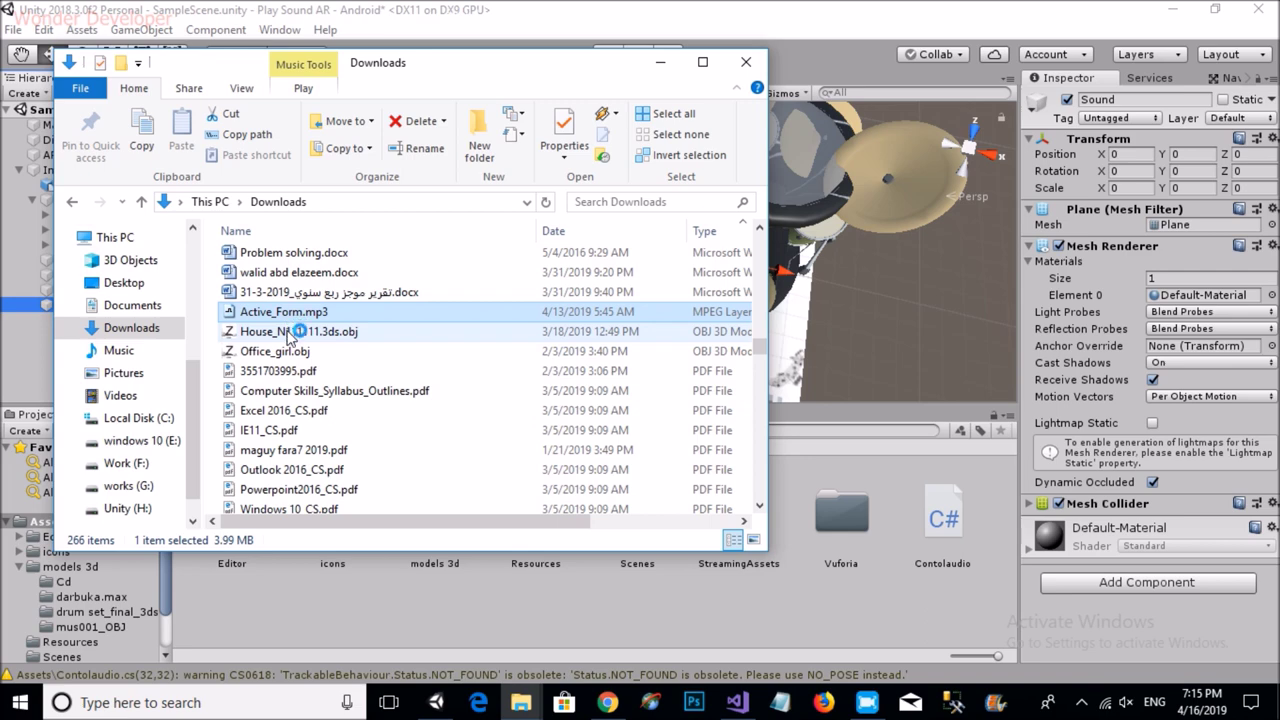
Step: Create a new folder named Sound in the Unity project's Assets
left_click(867, 702)
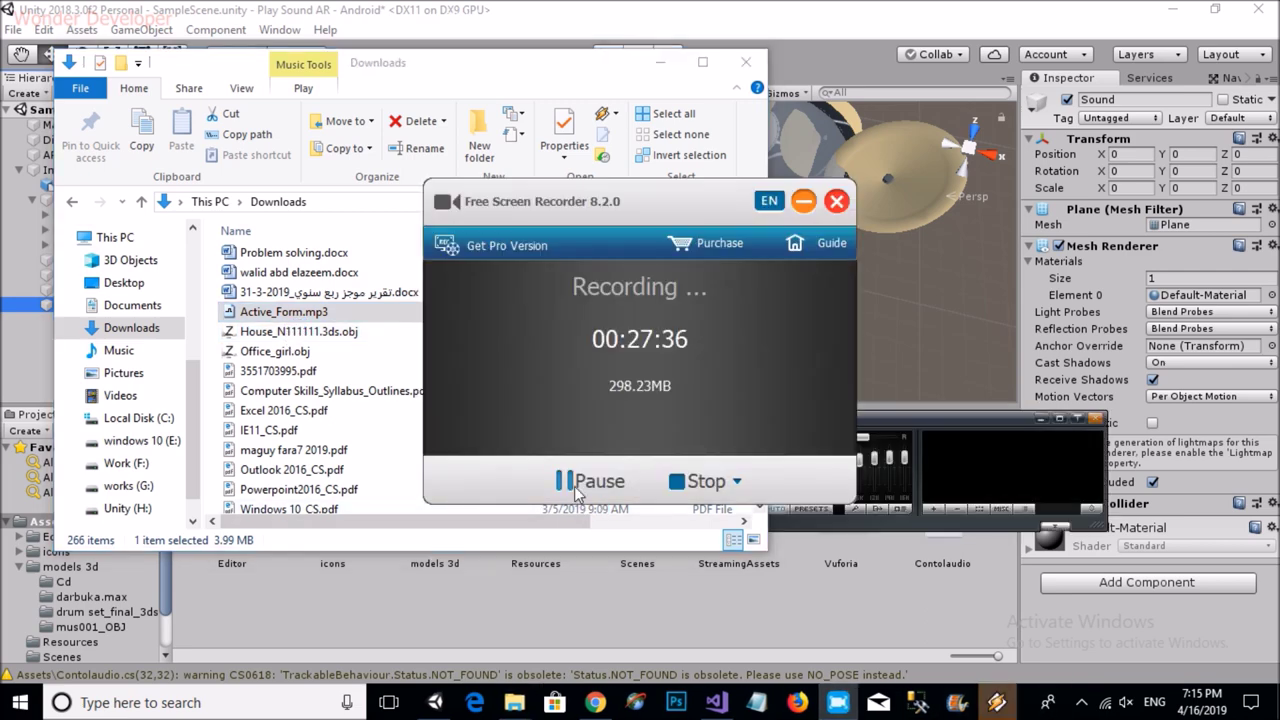
left_click(520, 702)
right_click(629, 612)
mouse_move(671, 171)
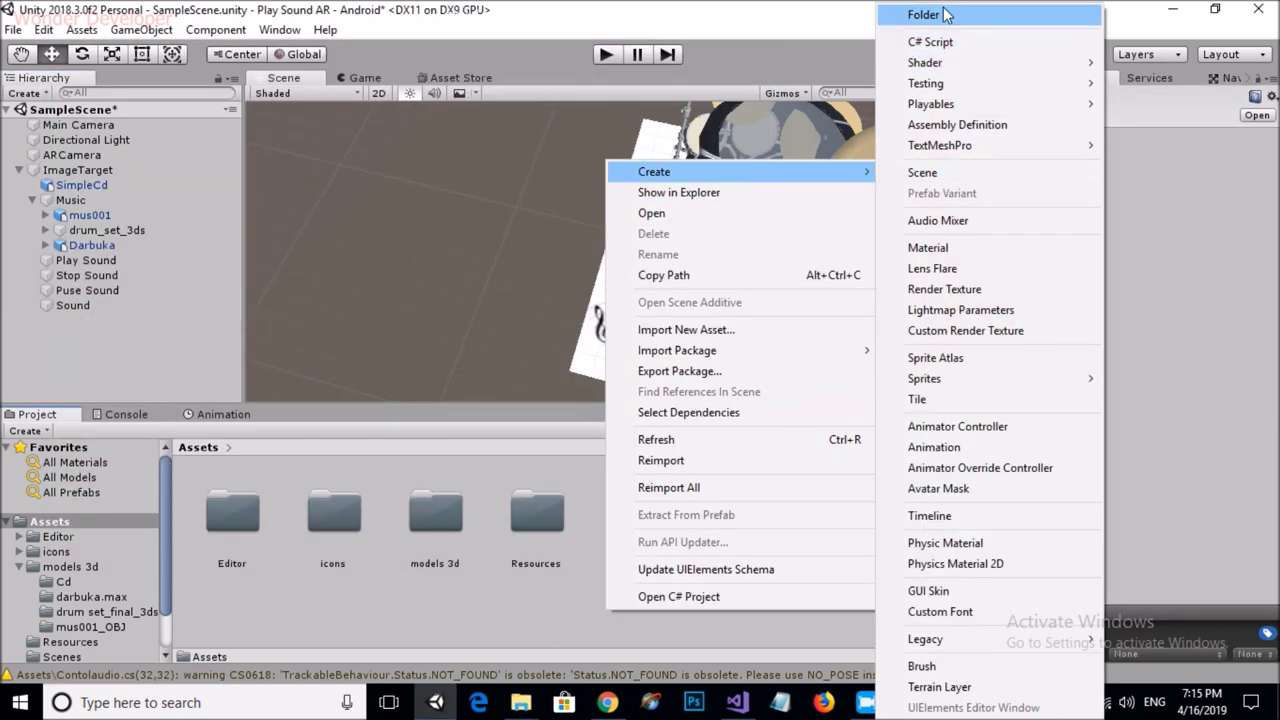
left_click(940, 14)
type("ound")
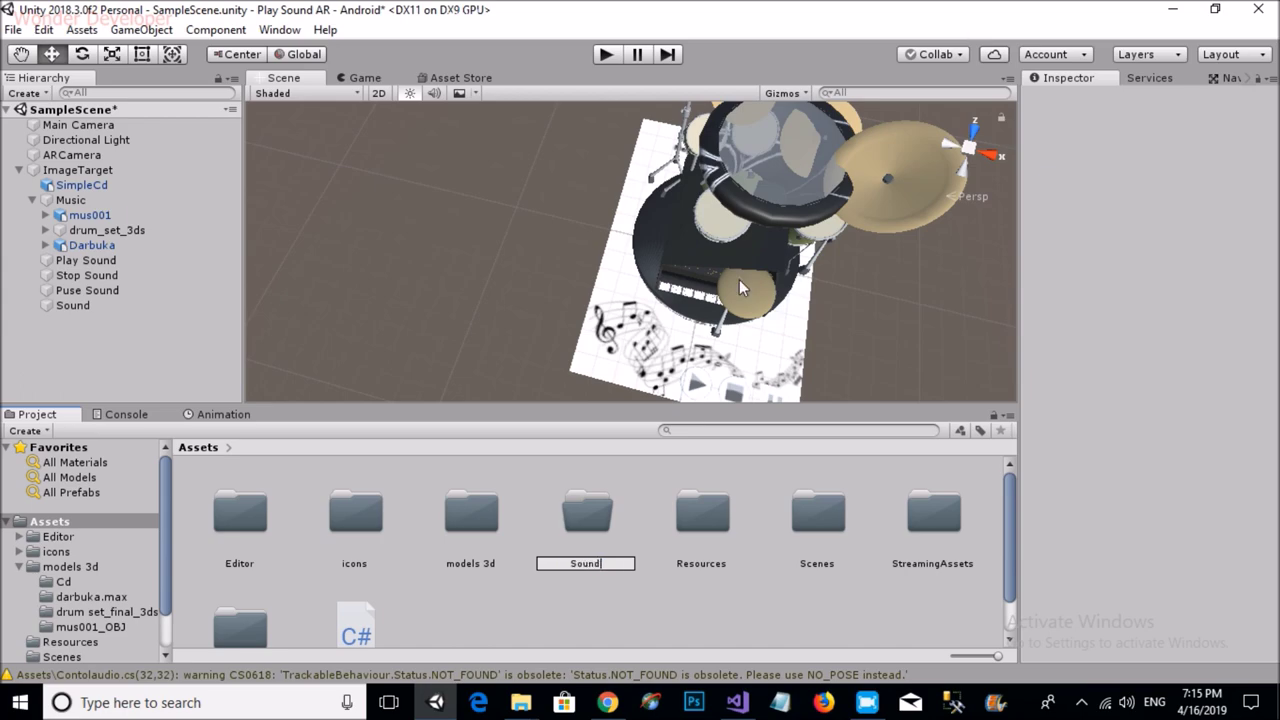
key("Return")
Step: Move Active_Form.mp3 from the Downloads folder into the Sound folder
double_click(803, 534)
mouse_move(520, 702)
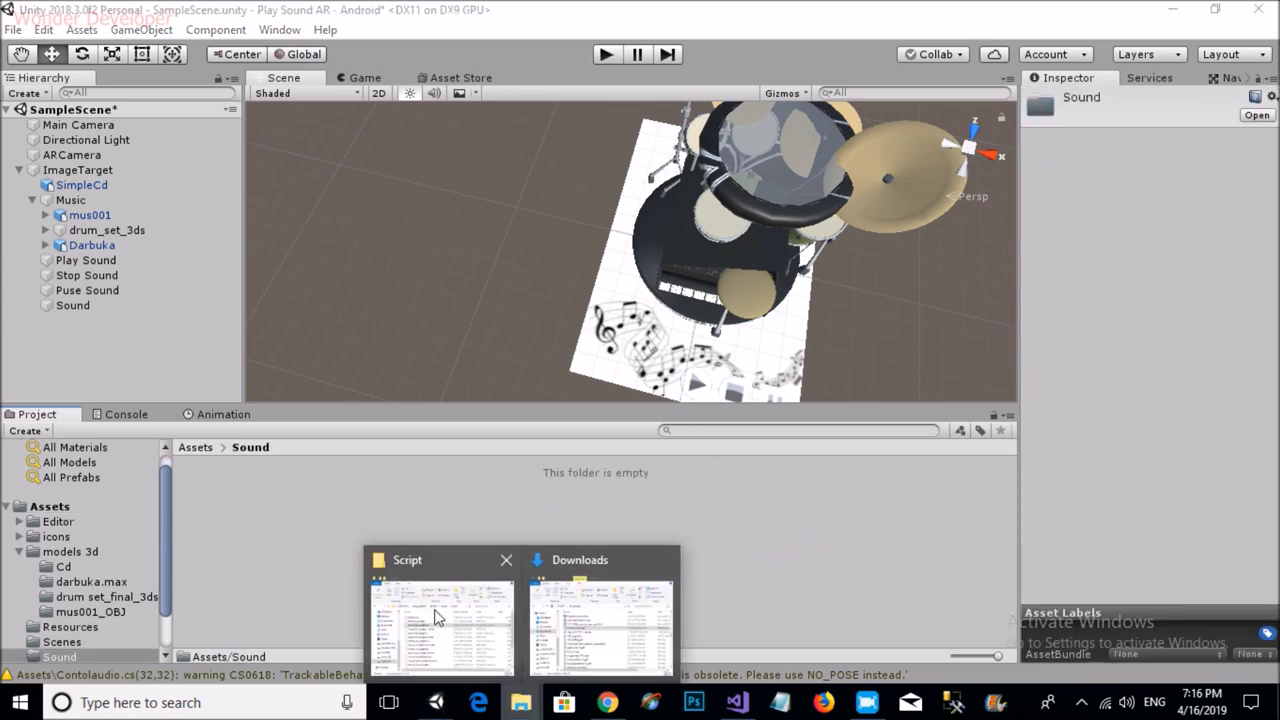
left_click(589, 614)
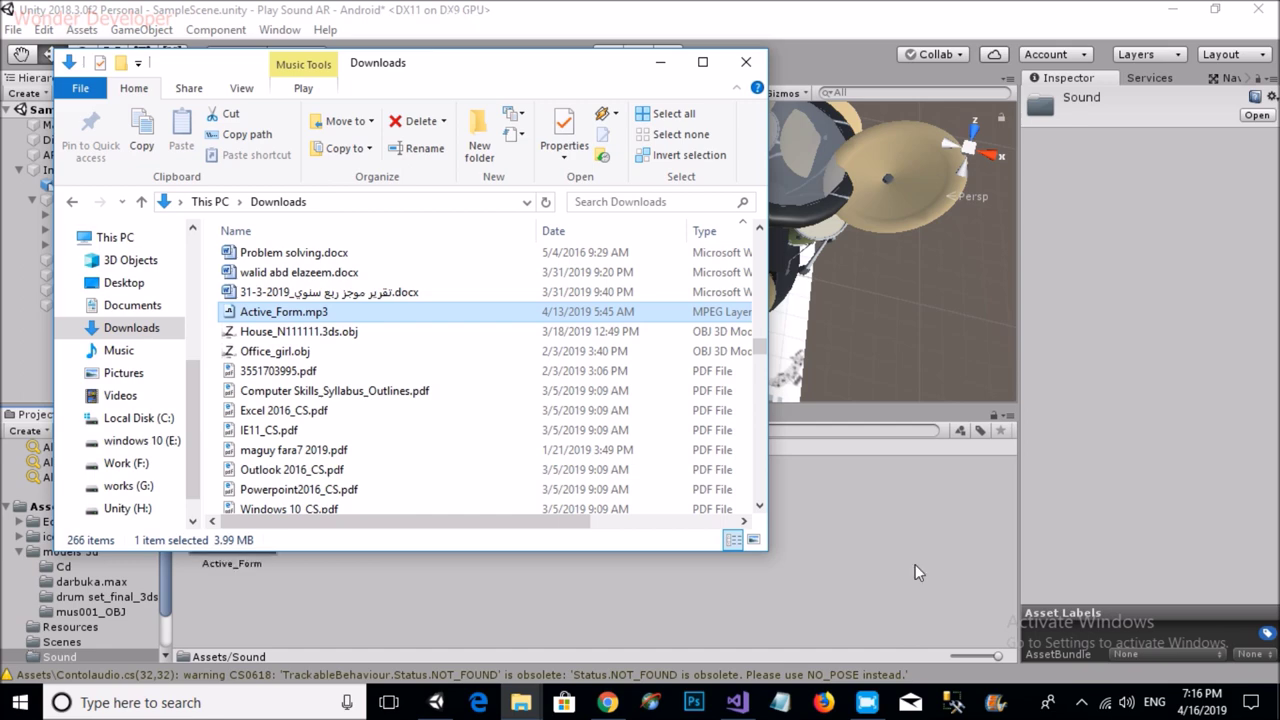
left_click(915, 566)
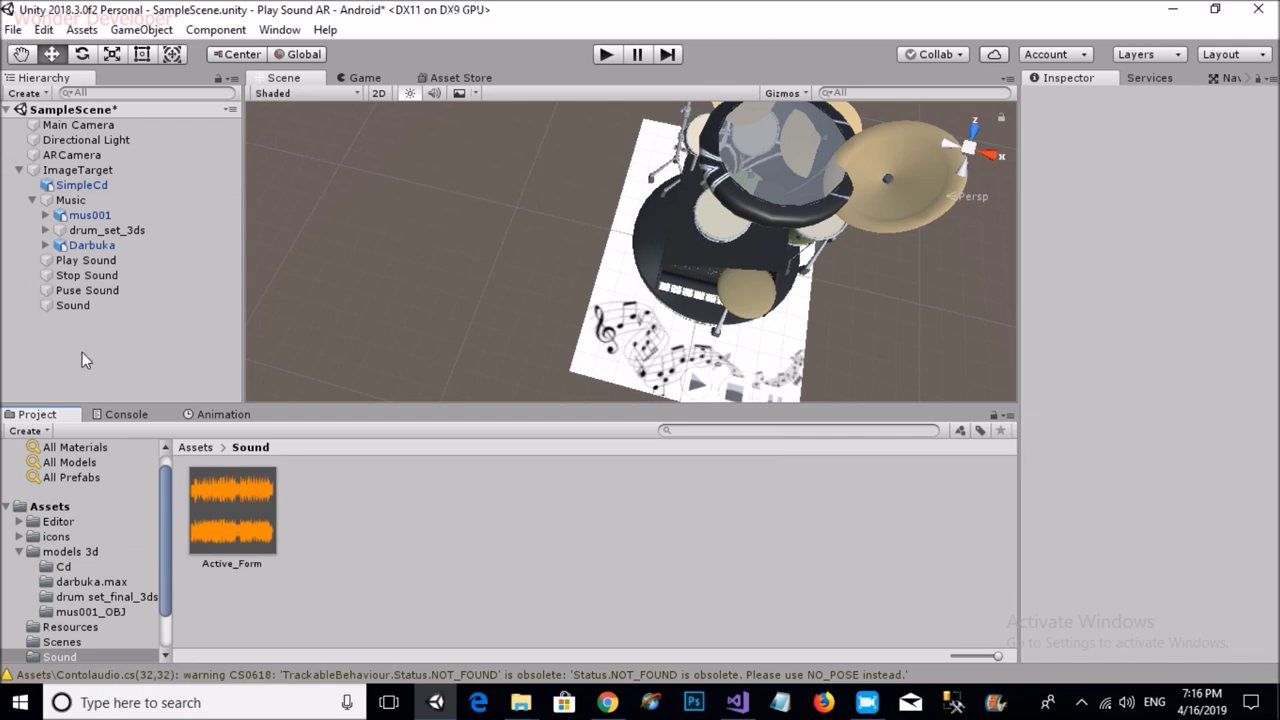
Step: Add an Audio Source to the Sound plane with Active_Form as its clip
left_click(73, 305)
left_click(1109, 585)
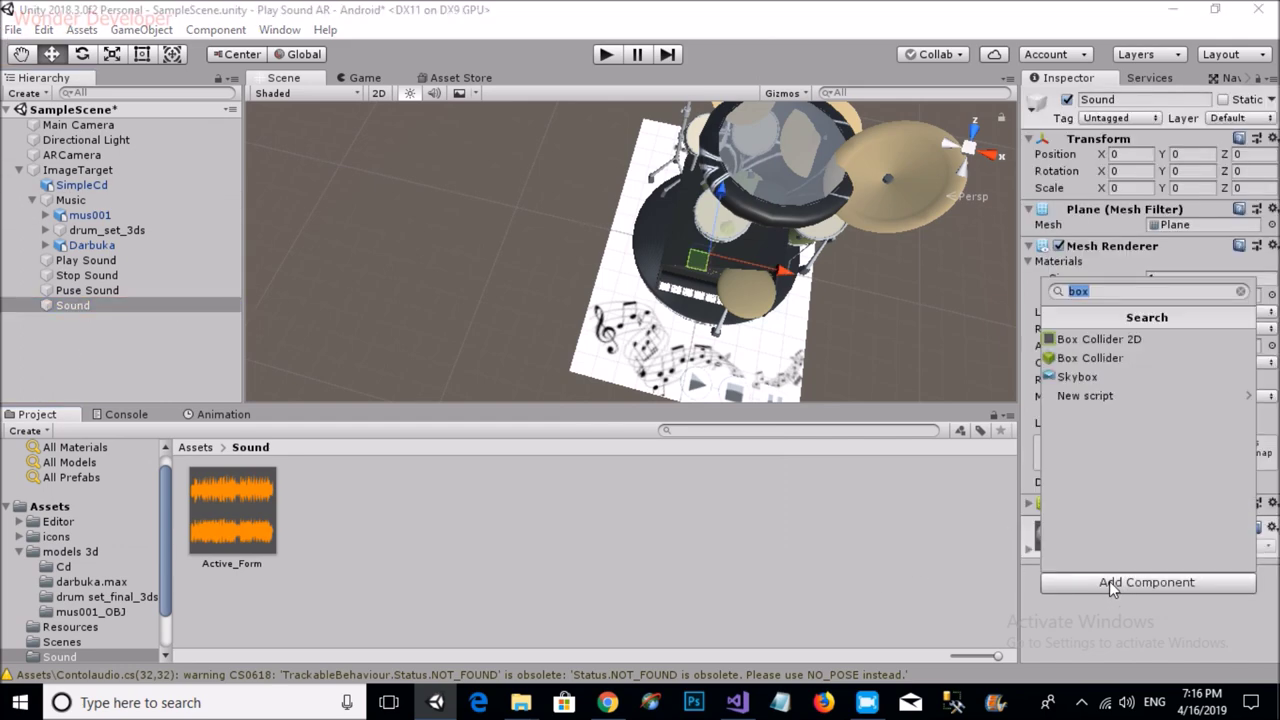
type("aud")
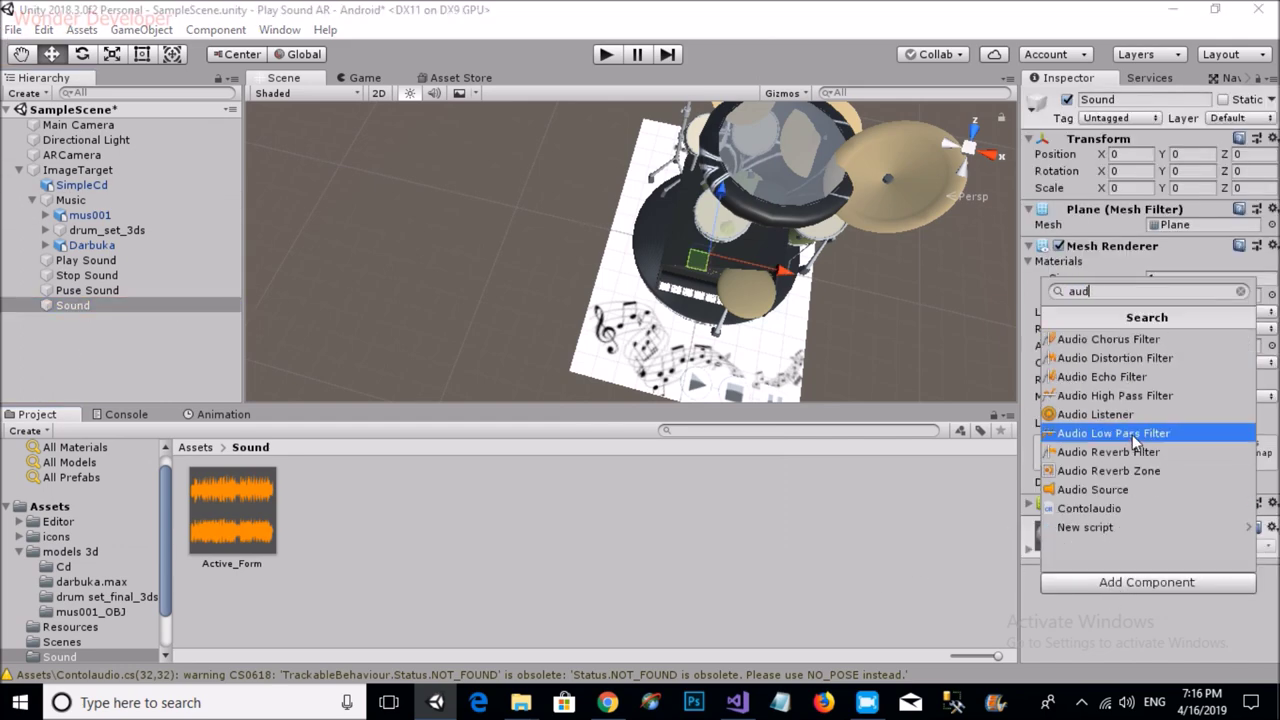
left_click(1121, 489)
scroll(1121, 489, "down", 3)
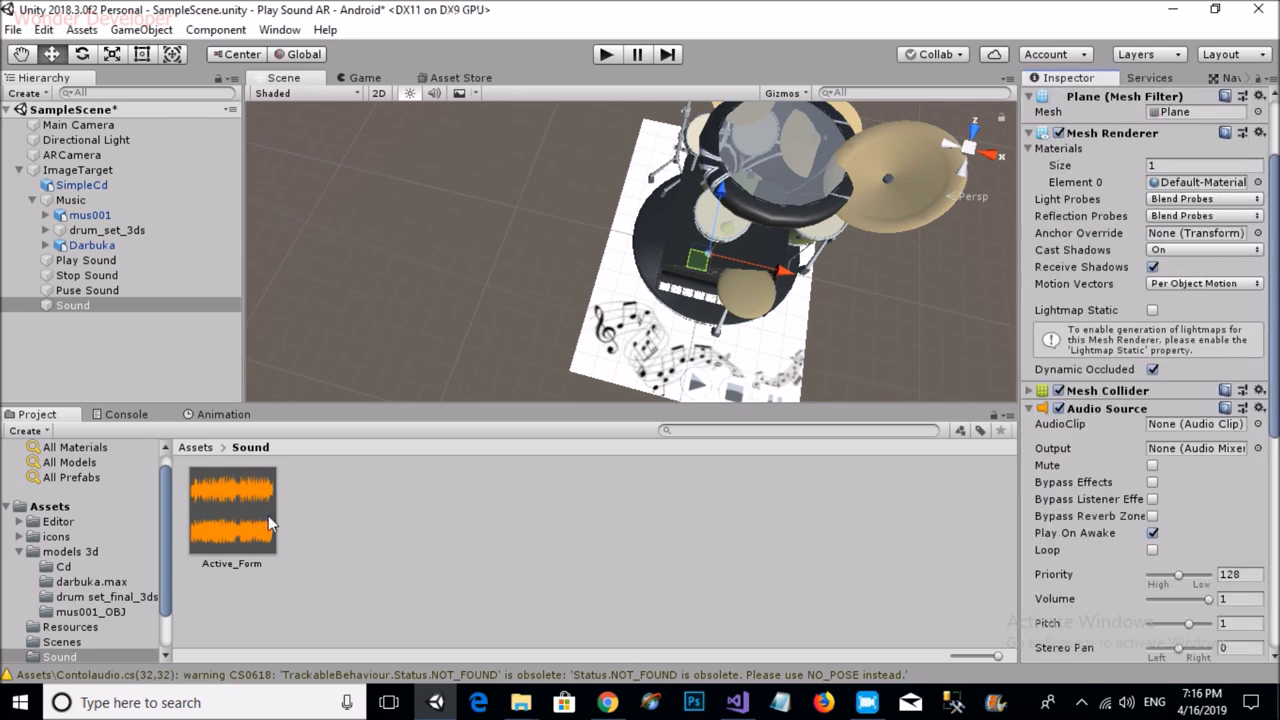
left_click_drag(232, 510, 1205, 426)
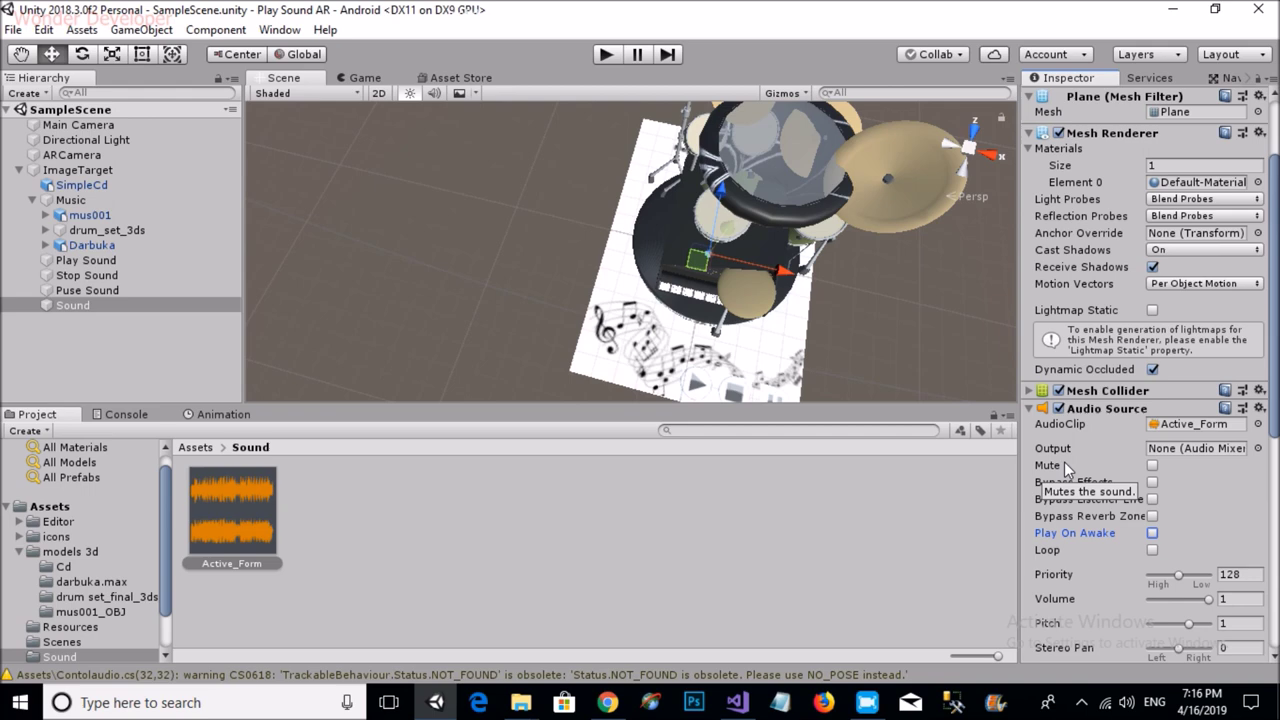
Step: Start an Android Build And Run from Build Settings
left_click(13, 29)
left_click(62, 214)
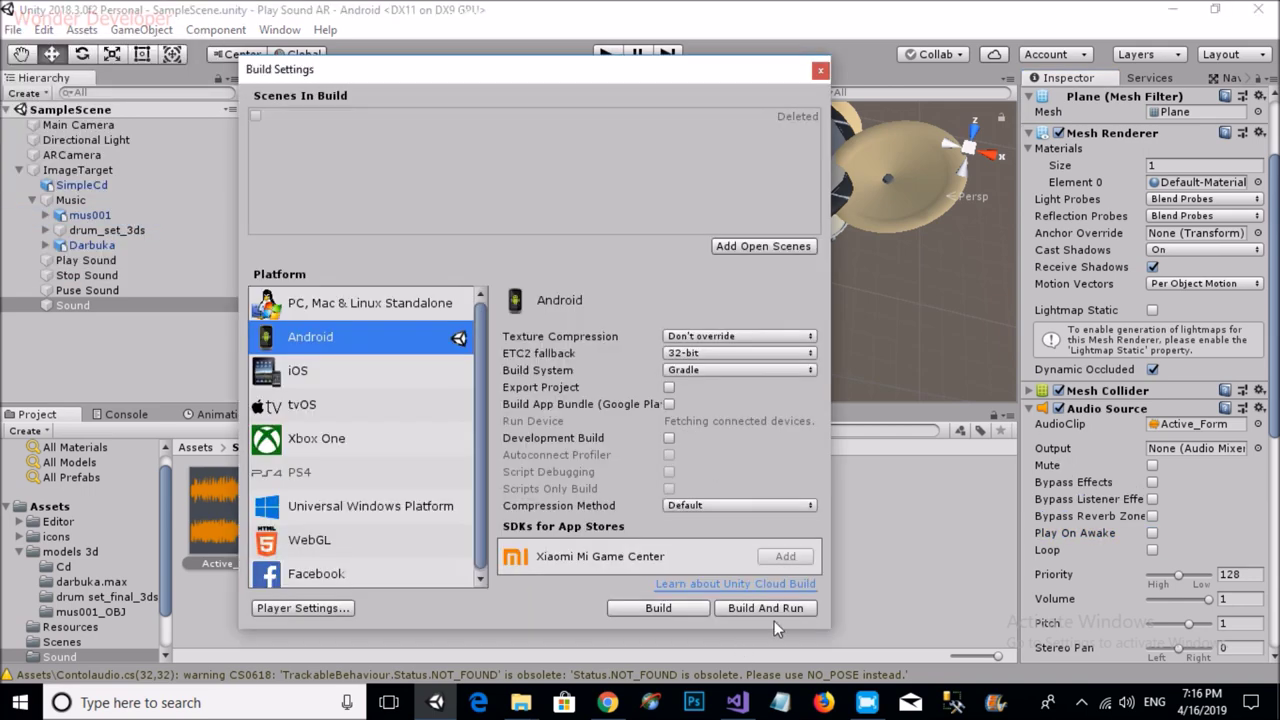
left_click(776, 609)
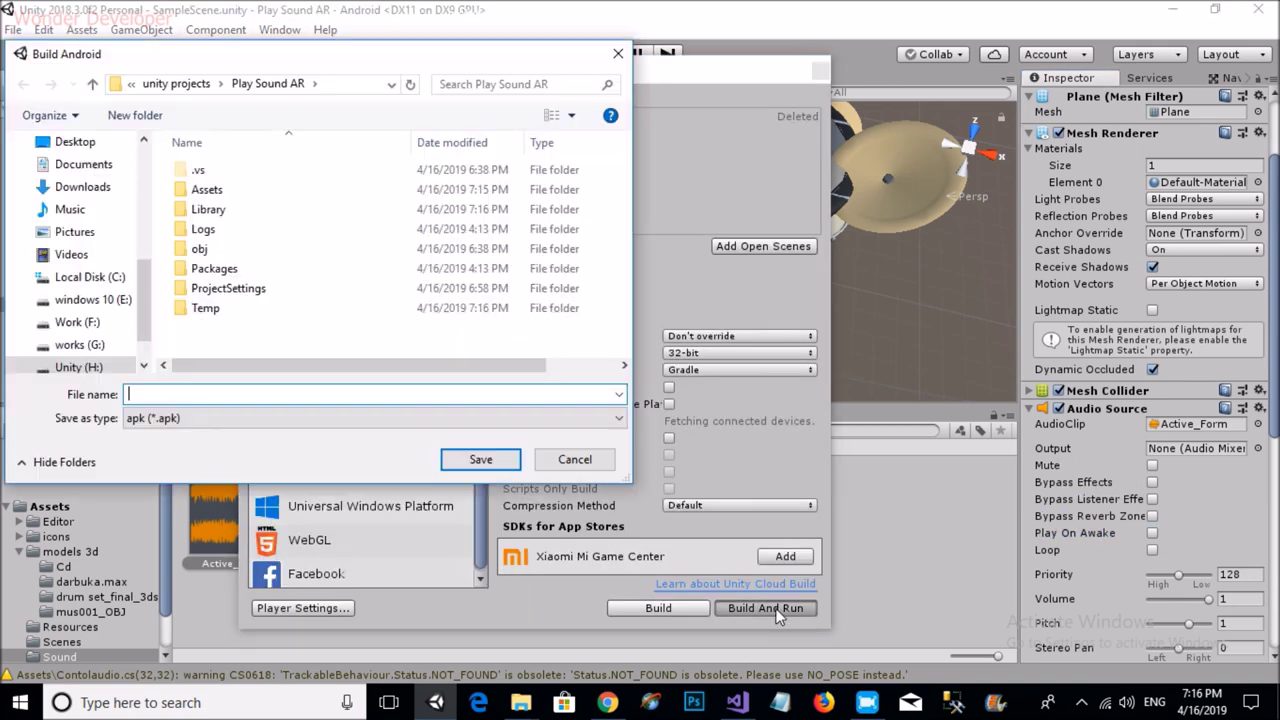